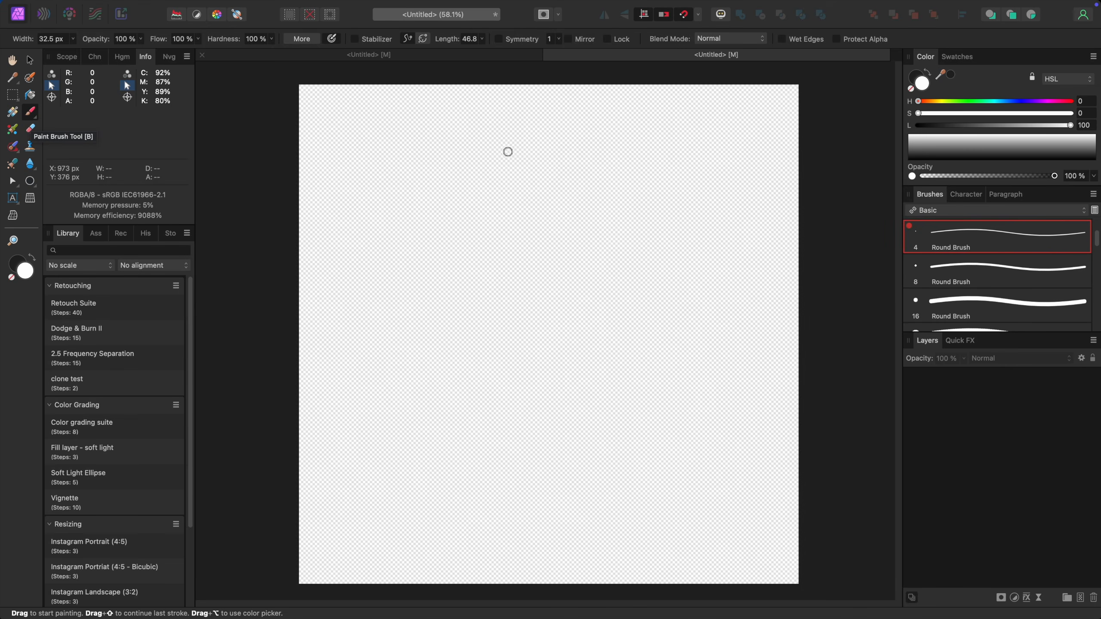
Open the settings of the 4 px Round Brush and review its general, dynamics, texture and sub-brush options.
right_click(967, 245)
left_click(975, 244)
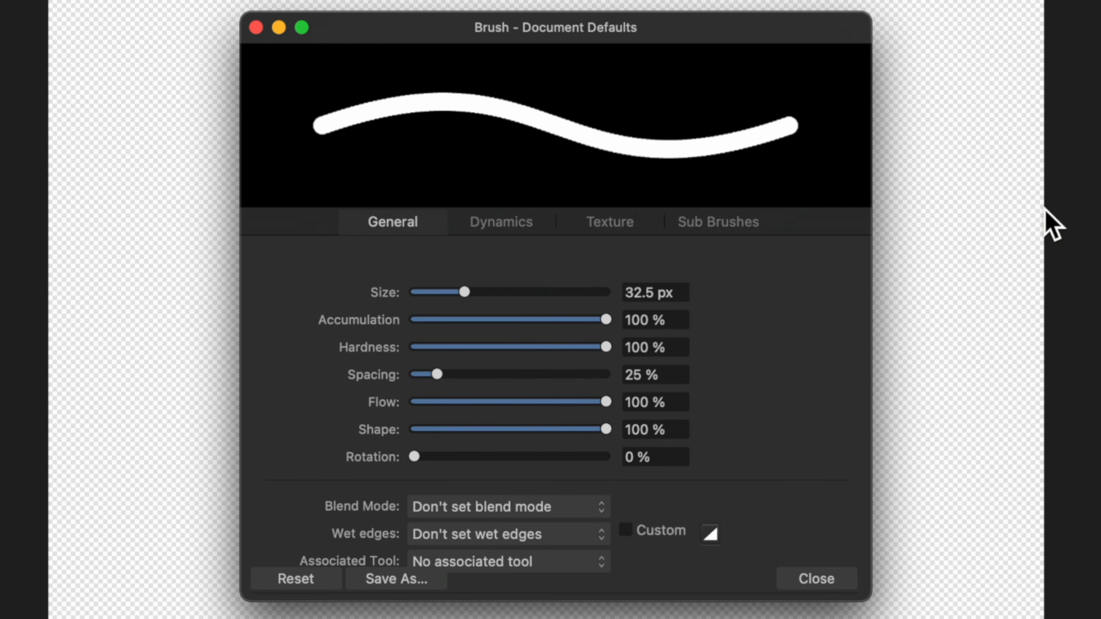
left_click(506, 228)
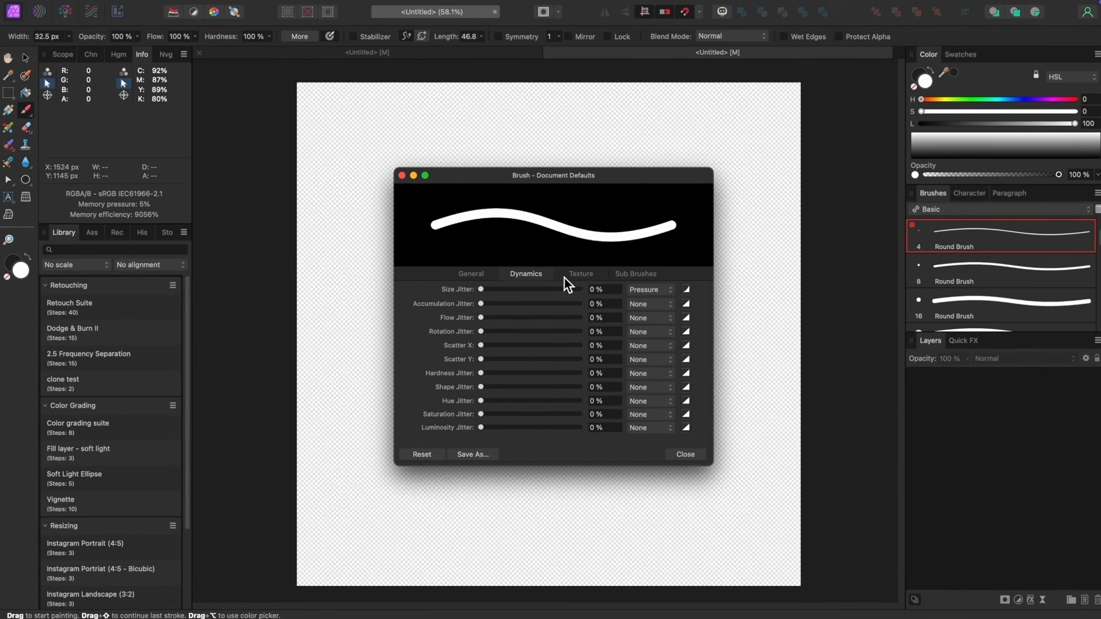
left_click(625, 224)
left_click(636, 277)
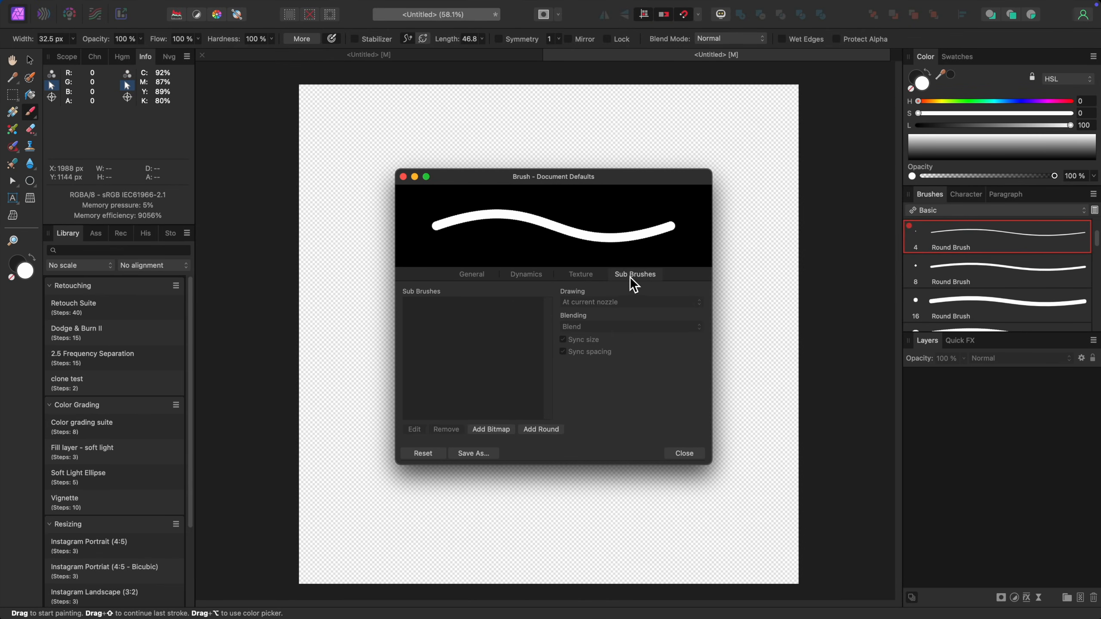
left_click(476, 281)
left_click(403, 177)
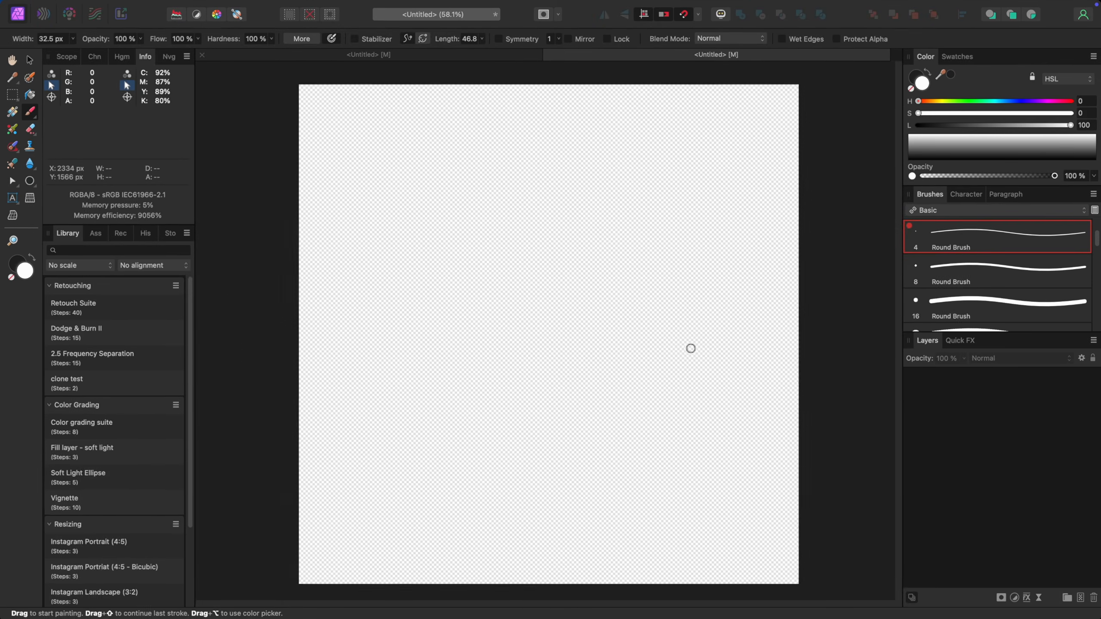
Create a new 3000 × 3000 px document at 144 DPI in RGB/8 with a transparent background.
key("super+n")
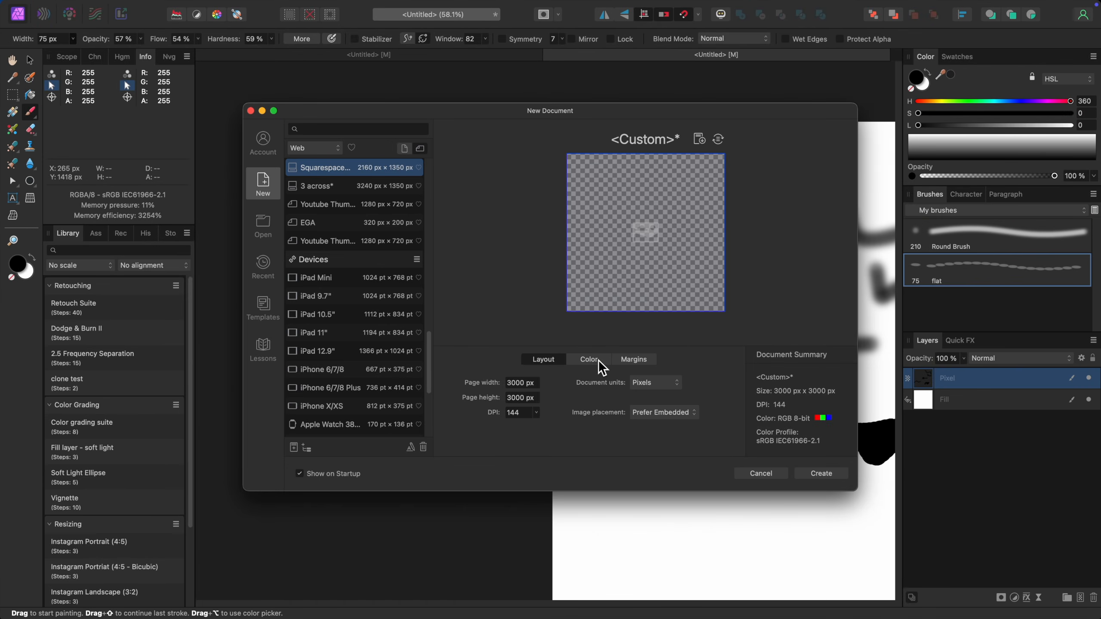
left_click(599, 360)
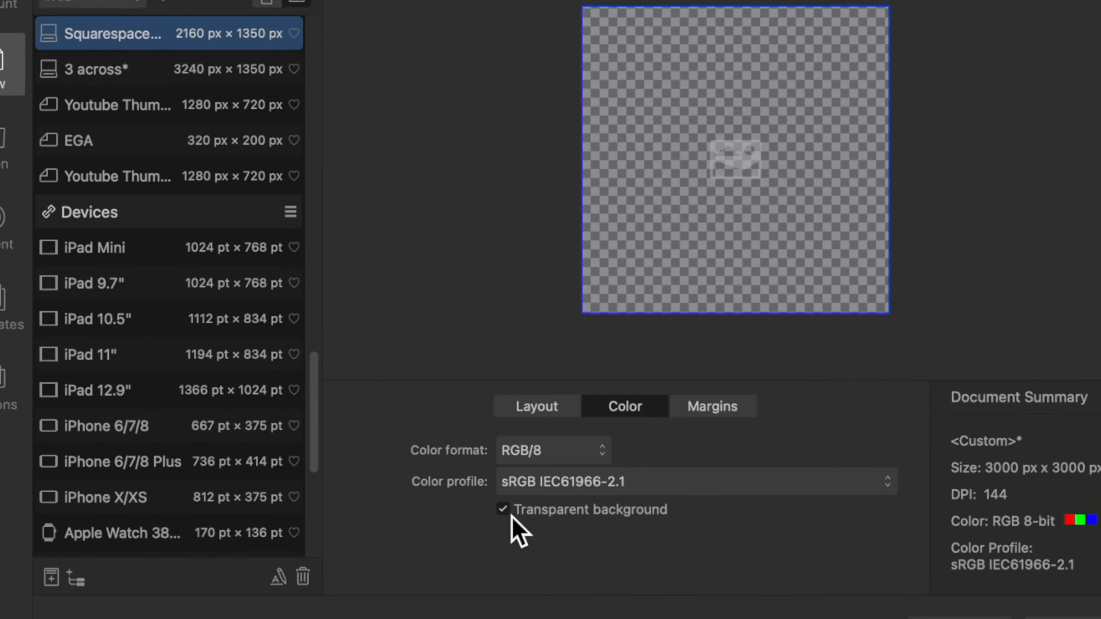
left_click(512, 517)
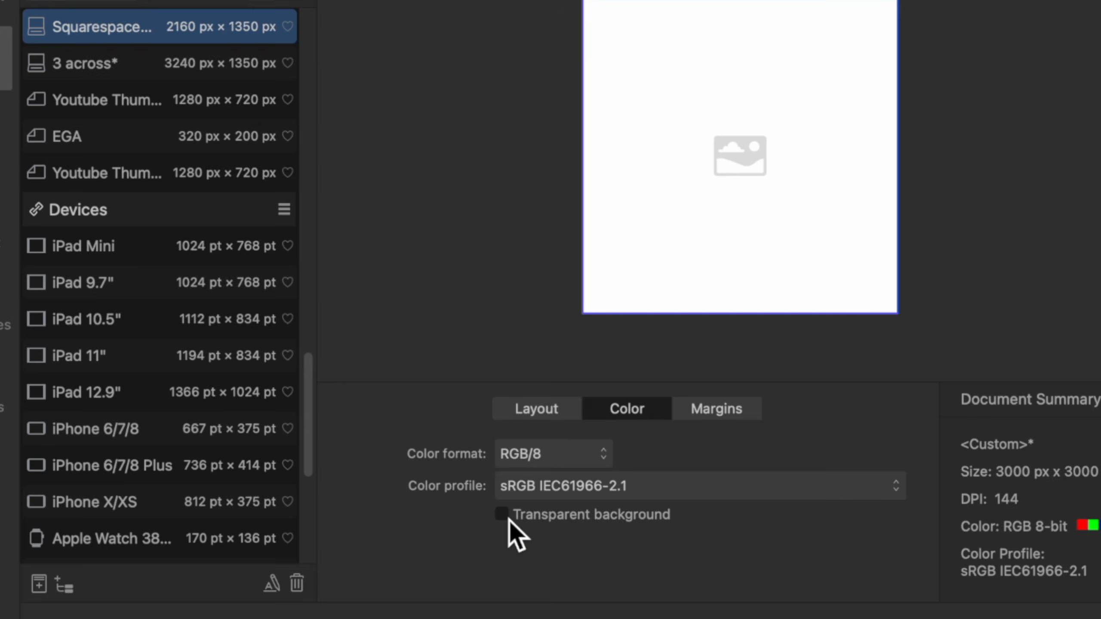
left_click(505, 517)
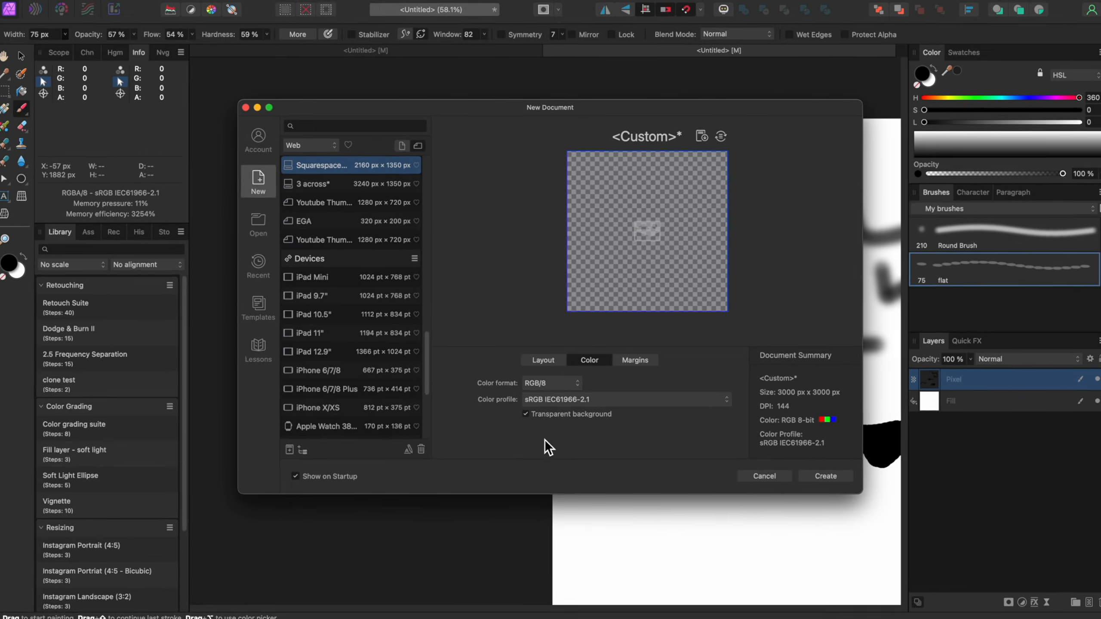
left_click(826, 476)
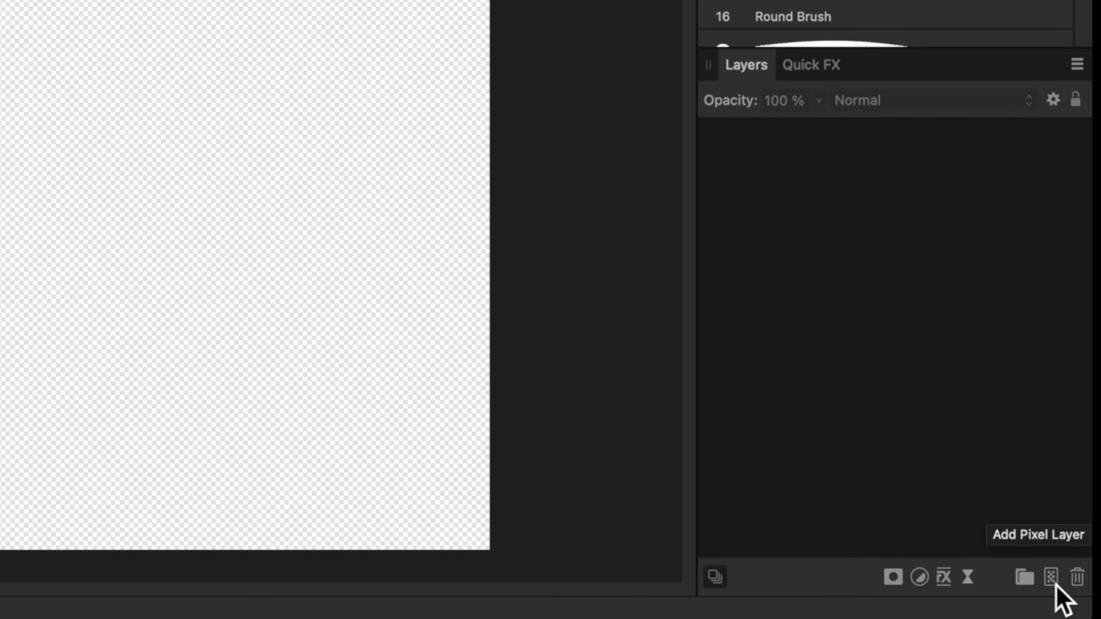
Add a pixel layer and try out a dark zigzag brush stroke on it.
left_click(1051, 580)
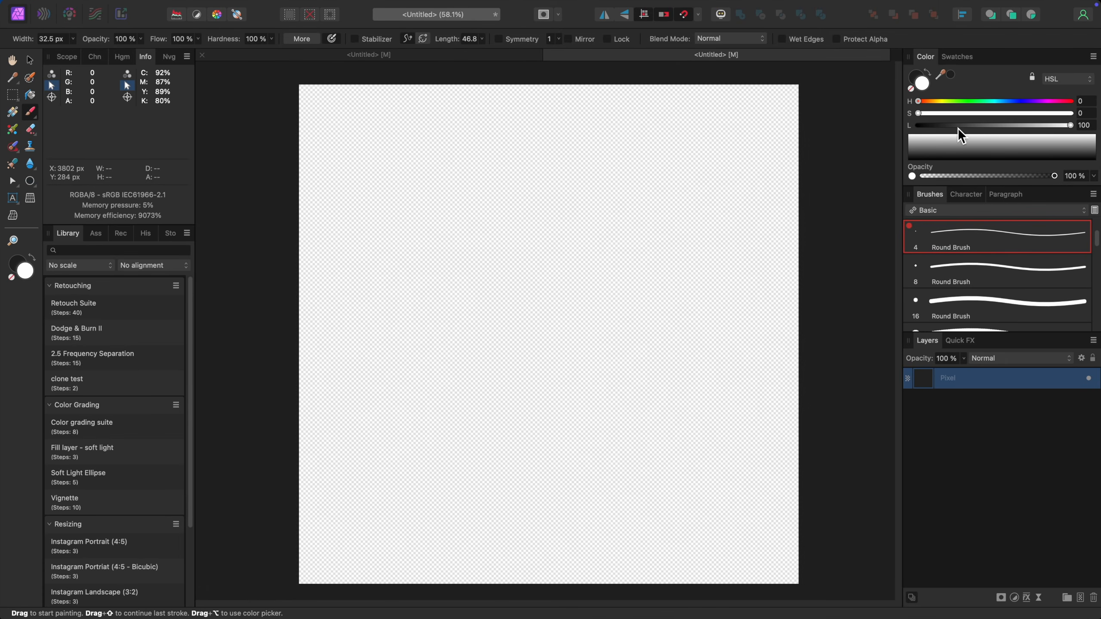
left_click(917, 75)
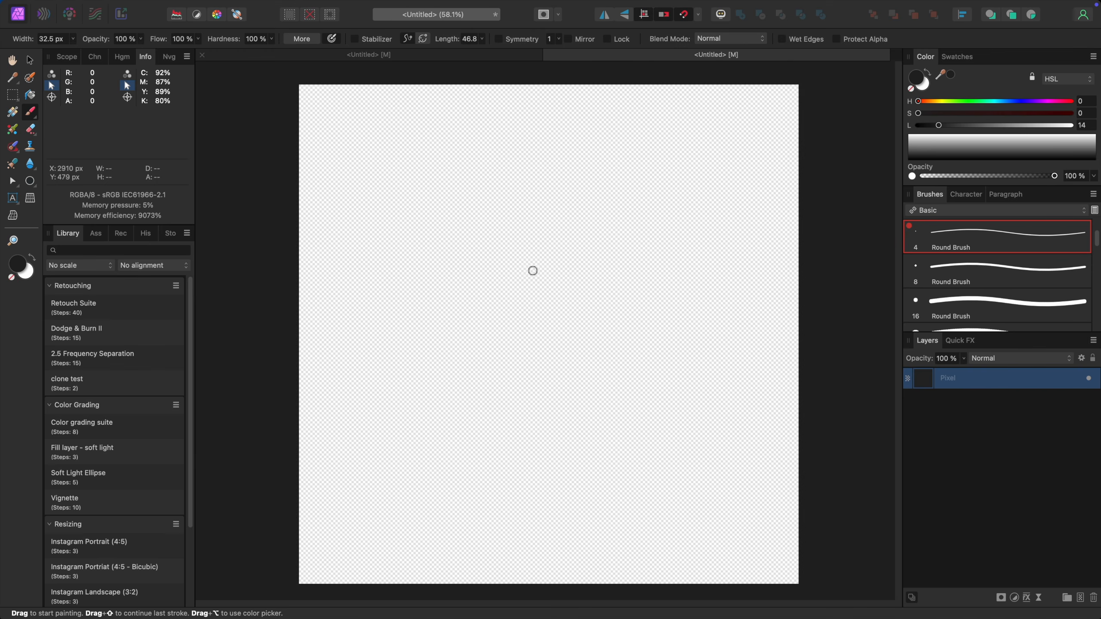
mouse_move(387, 297)
left_mouse_down()
mouse_move(490, 275)
mouse_move(473, 335)
mouse_move(559, 357)
mouse_move(670, 323)
left_mouse_up()
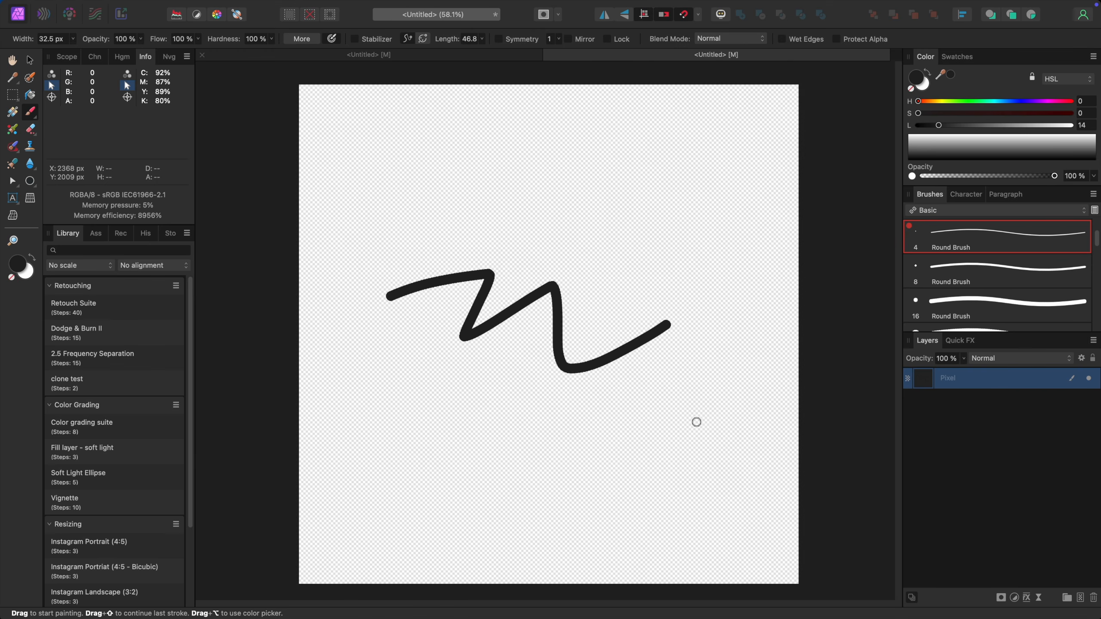
key("super+z")
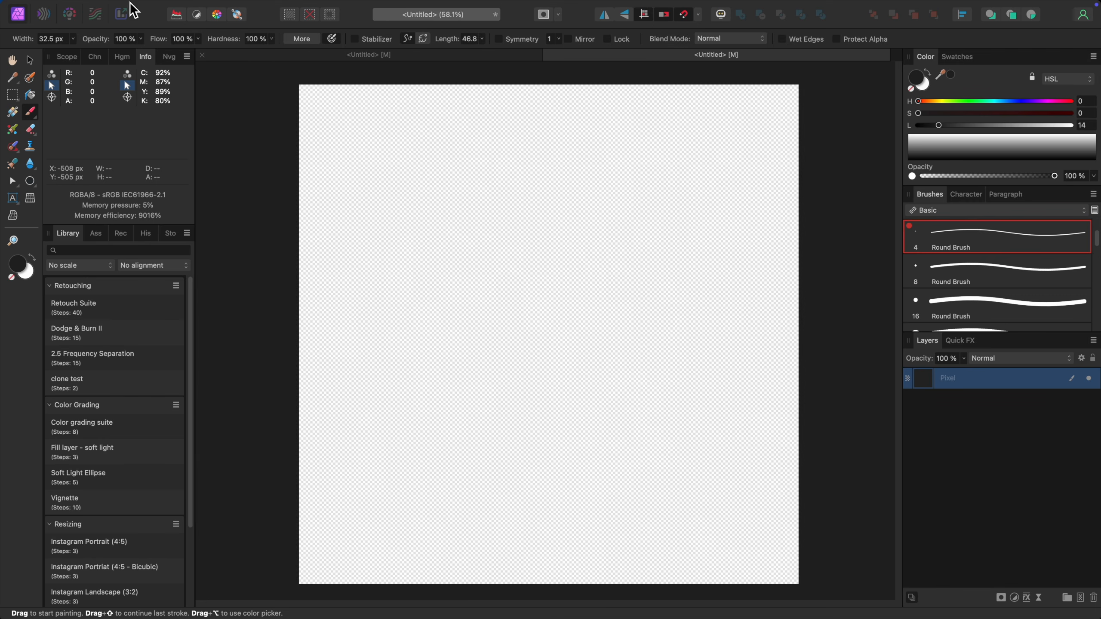
Add a new fill layer above the pixel layer and activate the Move Tool.
mouse_move(197, 4)
left_click(238, 4)
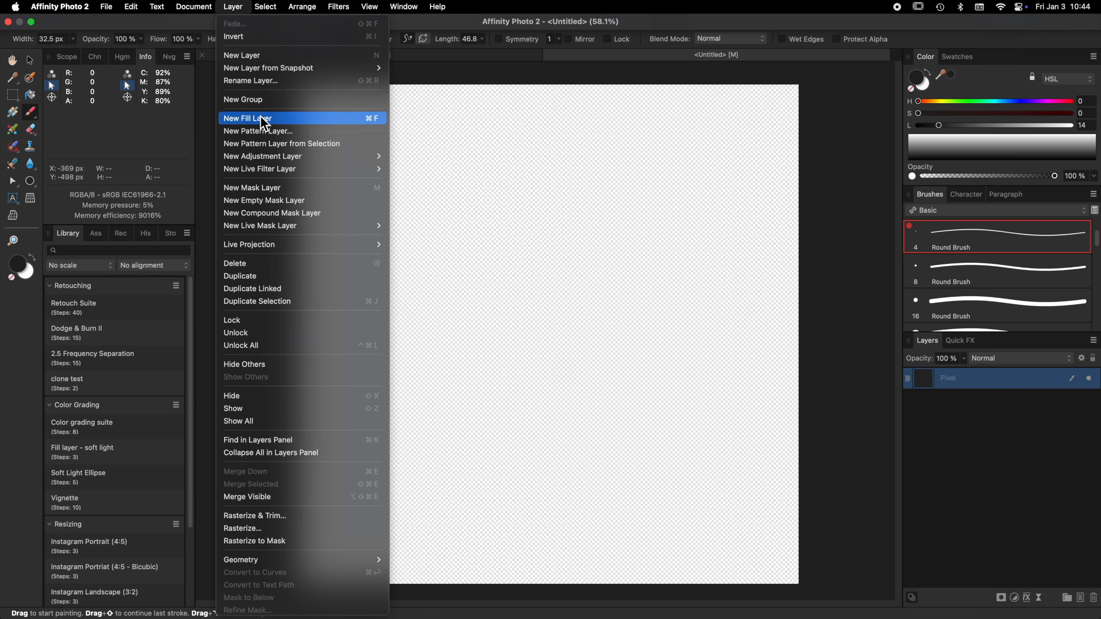
left_click(260, 118)
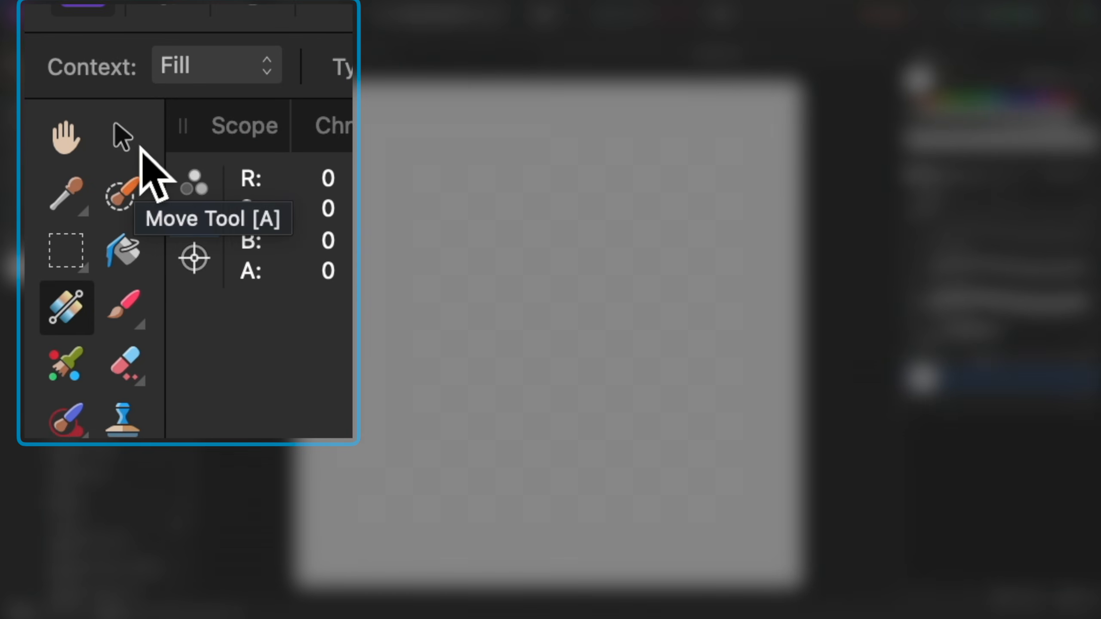
left_click(140, 148)
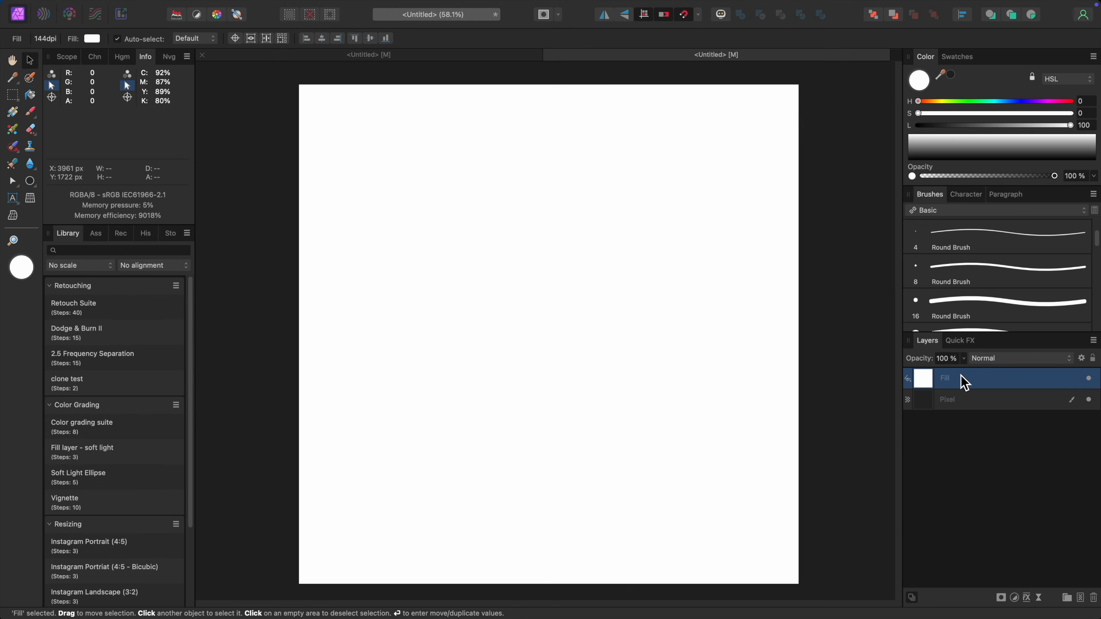
Try a different hue, saturation and lightness on the fill layer, returning it to white with saturation 0 and lightness 100.
mouse_move(917, 102)
left_mouse_down()
mouse_move(1036, 101)
mouse_move(905, 114)
left_mouse_up()
left_click(995, 113)
left_click(994, 125)
left_click_drag(996, 128, 1074, 126)
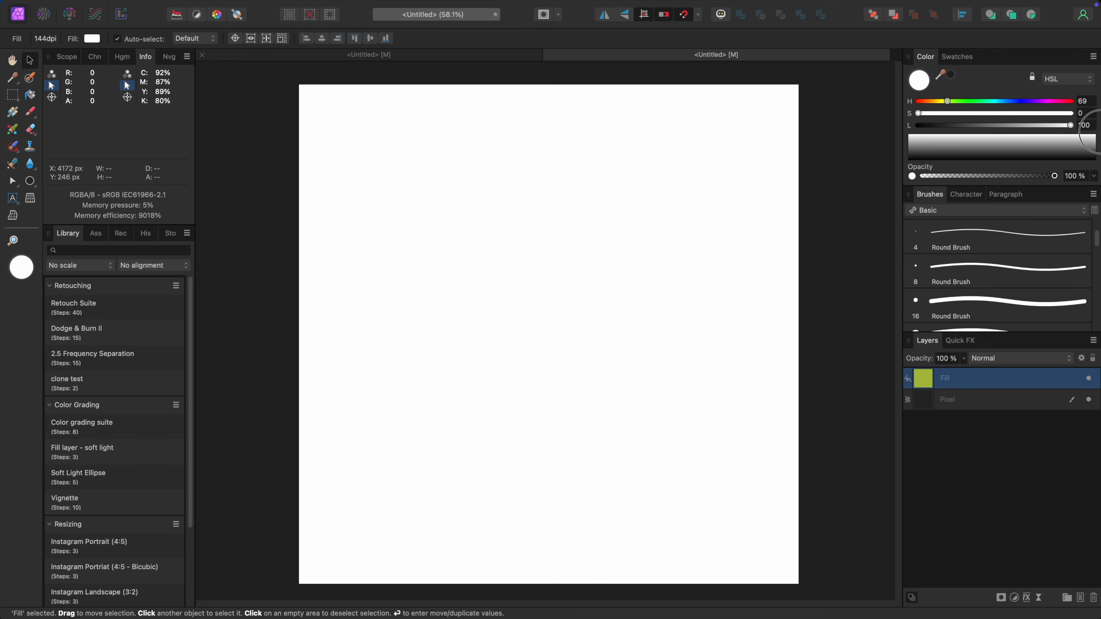
Move the pixel layer above the fill layer and paint a dark zigzag stroke on it with the Paint Brush Tool.
left_click(1018, 400)
left_click_drag(1015, 401, 1015, 376)
key("b")
key("x")
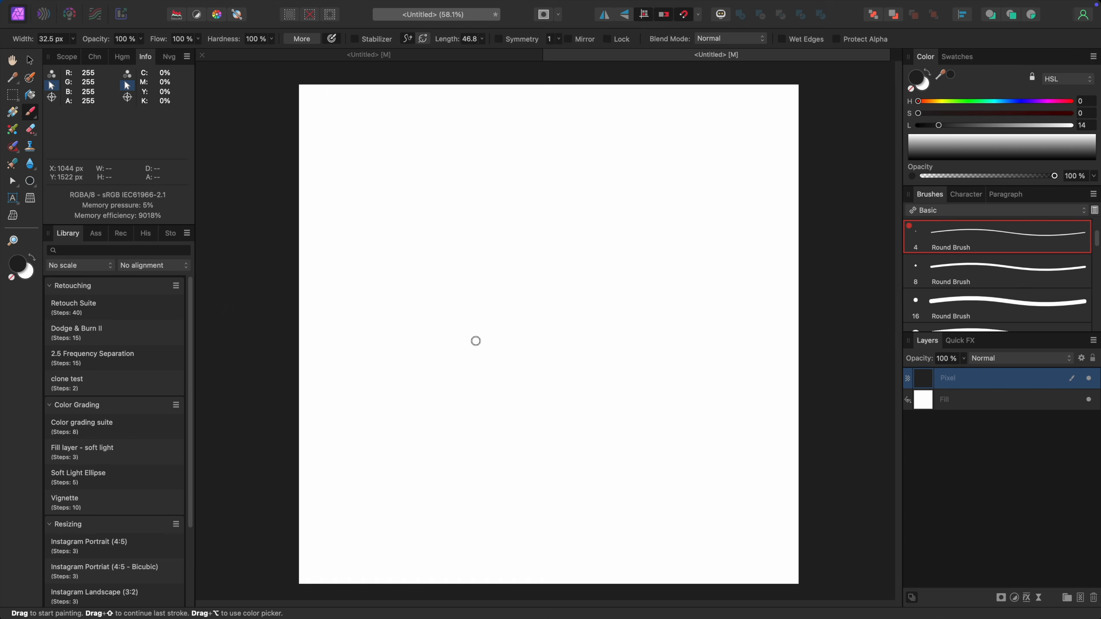
mouse_move(465, 333)
left_mouse_down()
mouse_move(540, 303)
mouse_move(598, 326)
mouse_move(673, 315)
left_mouse_up()
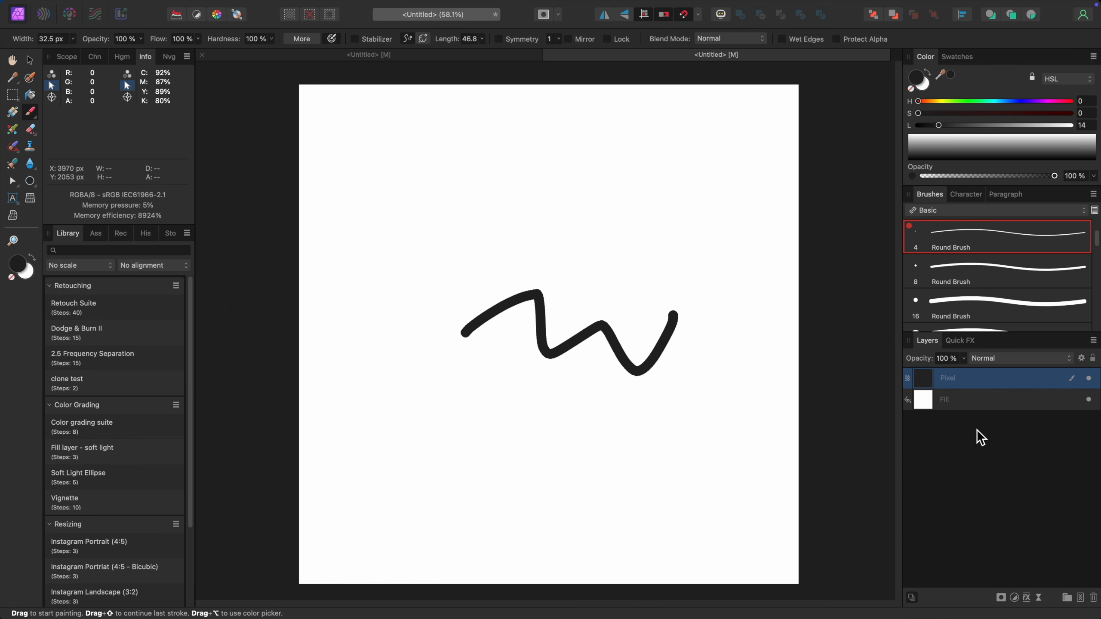
left_click(1088, 400)
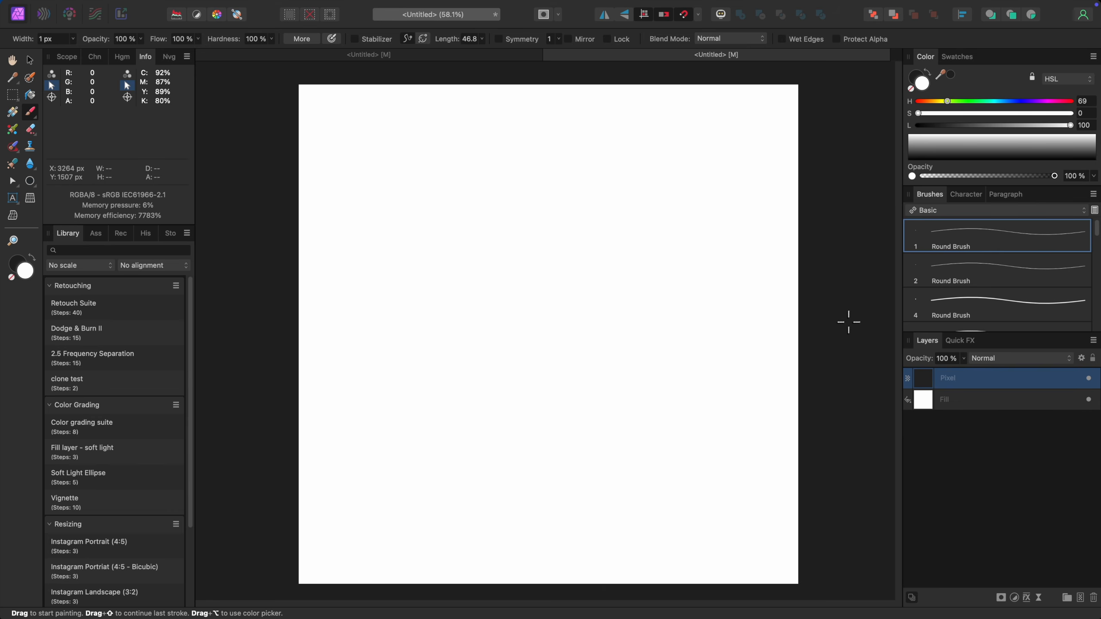
Choose the 32 px Round Brush from the Basic brushes and try a dark wavy stroke on the pixel layer.
left_click(945, 211)
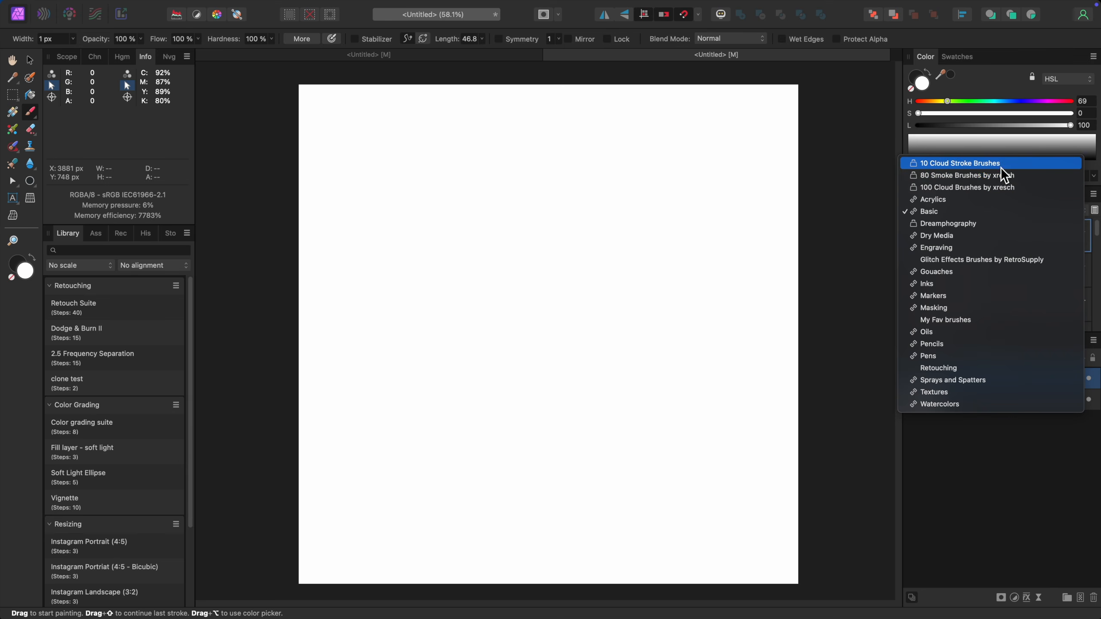
left_click(938, 211)
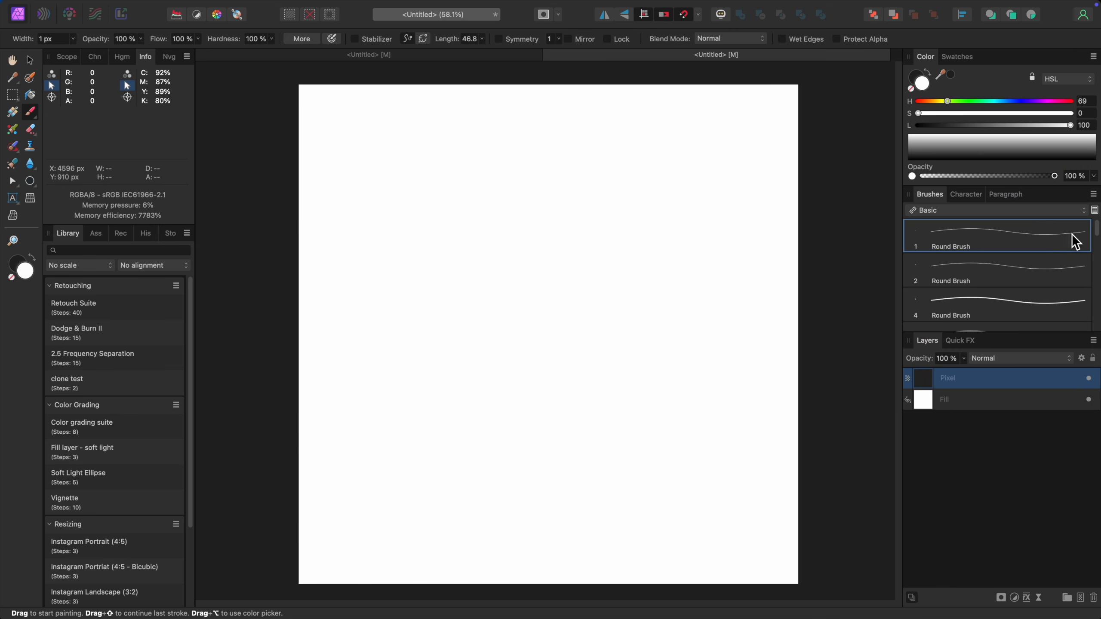
left_click_drag(1100, 231, 1096, 251)
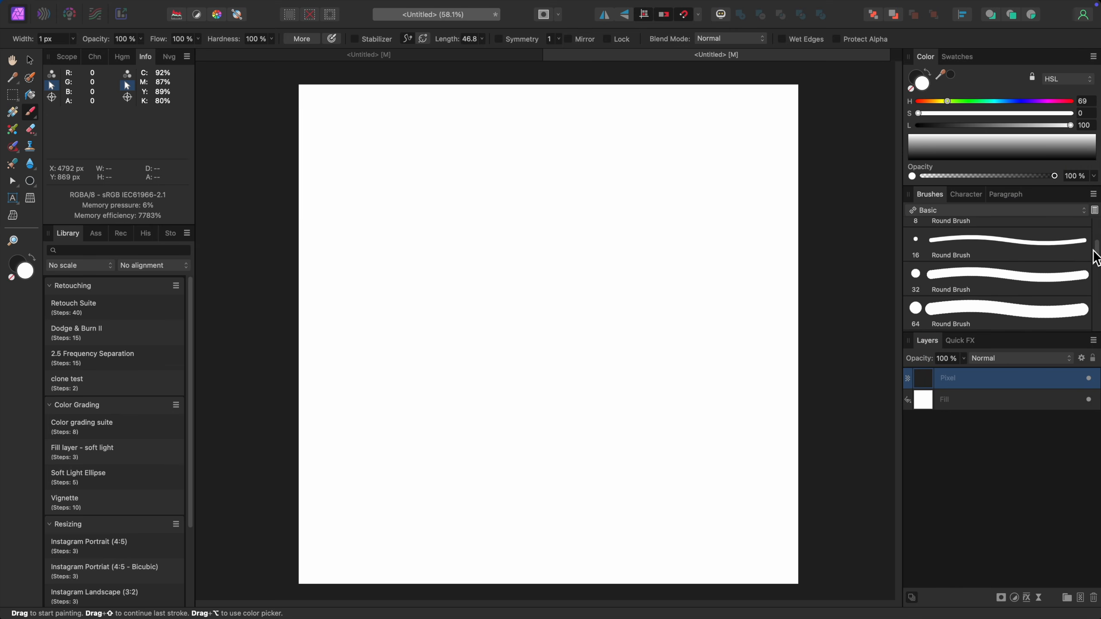
left_click(1044, 283)
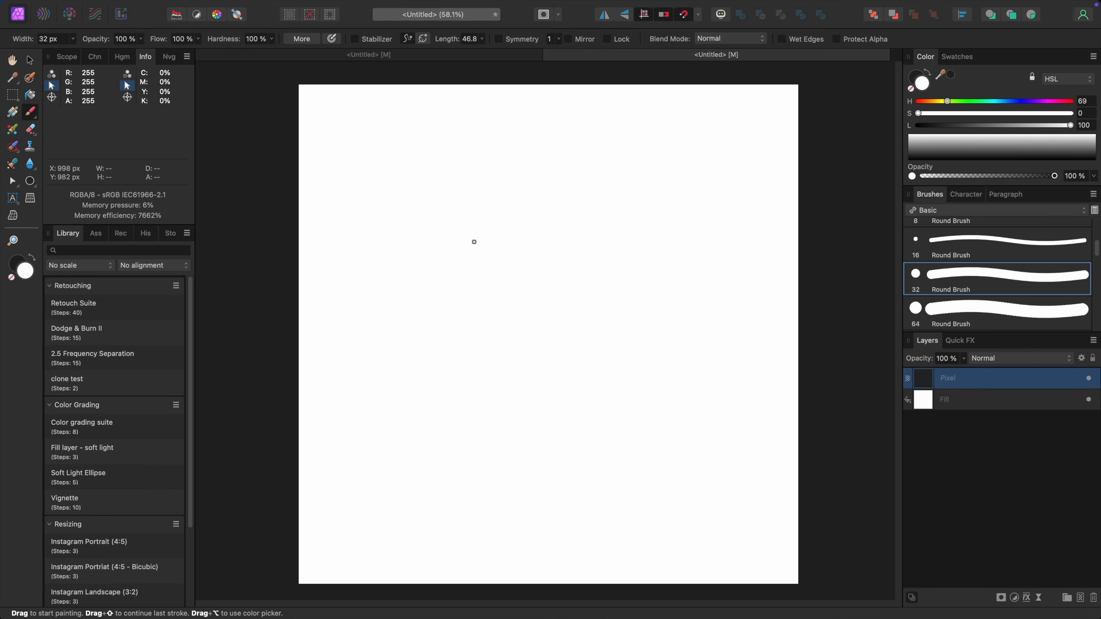
left_click(916, 74)
mouse_move(421, 299)
left_mouse_down()
mouse_move(558, 256)
mouse_move(717, 267)
left_mouse_up()
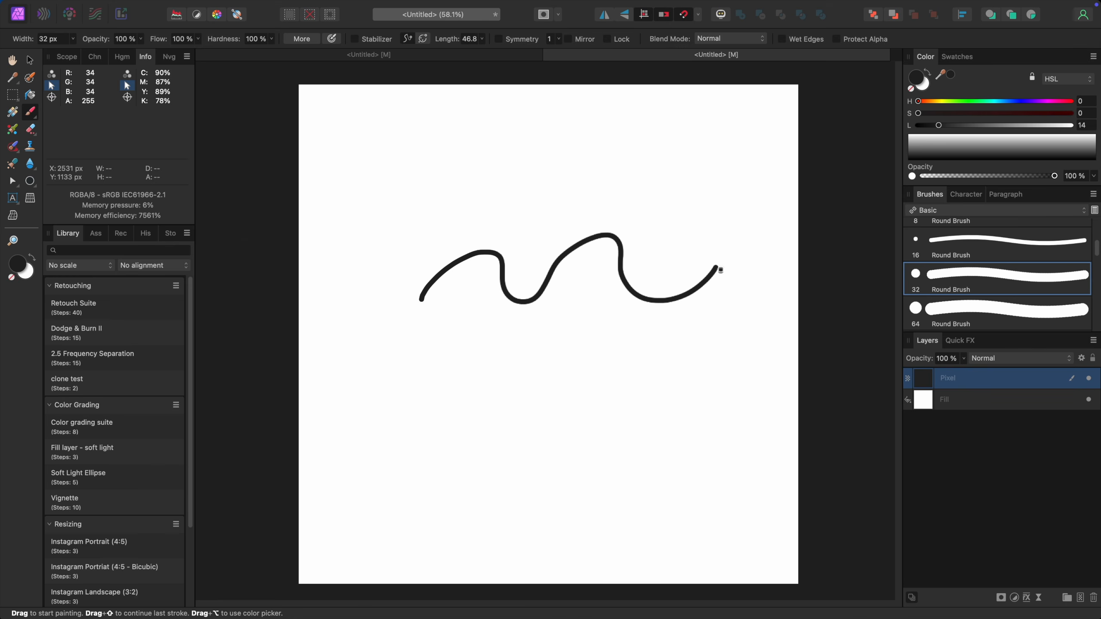
key("super+z")
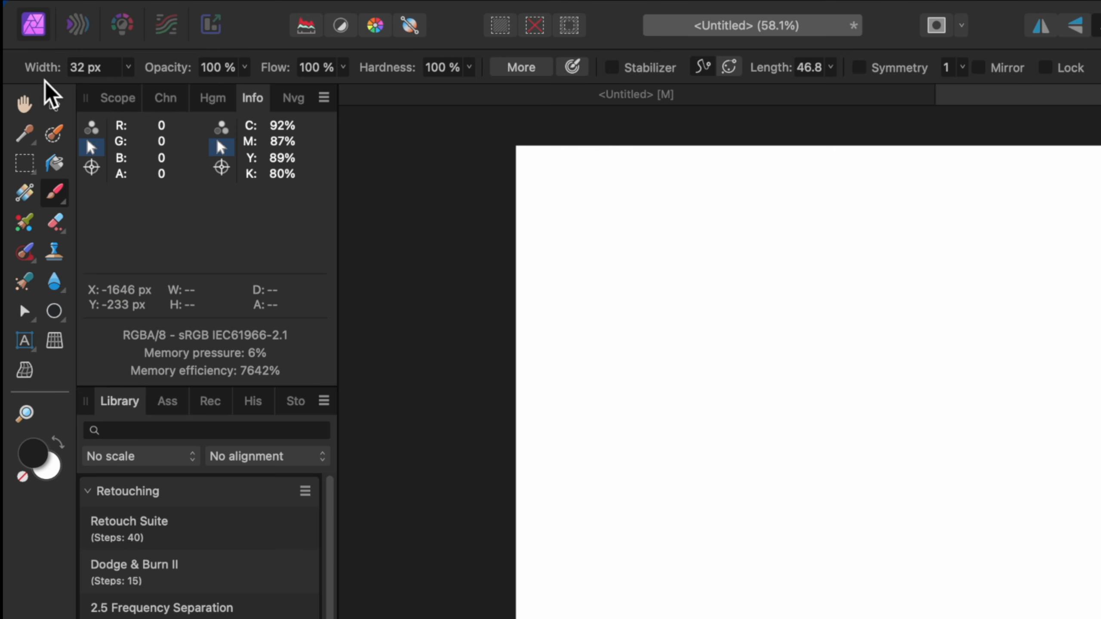
Increase the brush width to 250 px and paint a thick dark wavy stroke across the upper middle of the canvas.
left_click(129, 68)
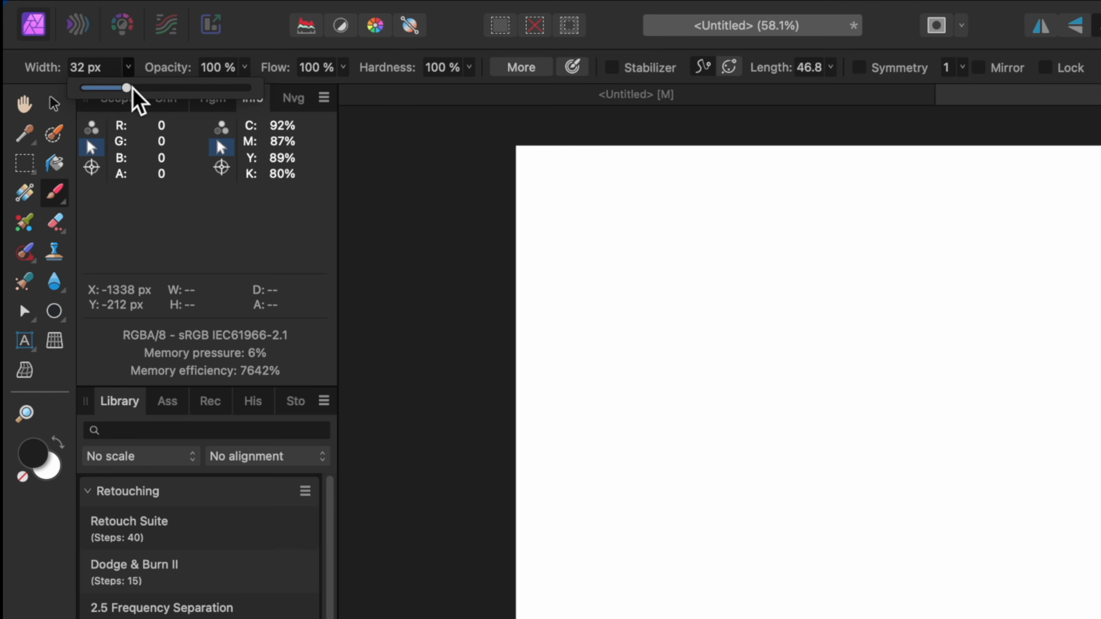
left_click_drag(130, 89, 188, 88)
mouse_move(812, 499)
left_mouse_down()
mouse_move(856, 445)
mouse_move(996, 416)
mouse_move(1080, 455)
mouse_move(1074, 489)
left_mouse_up()
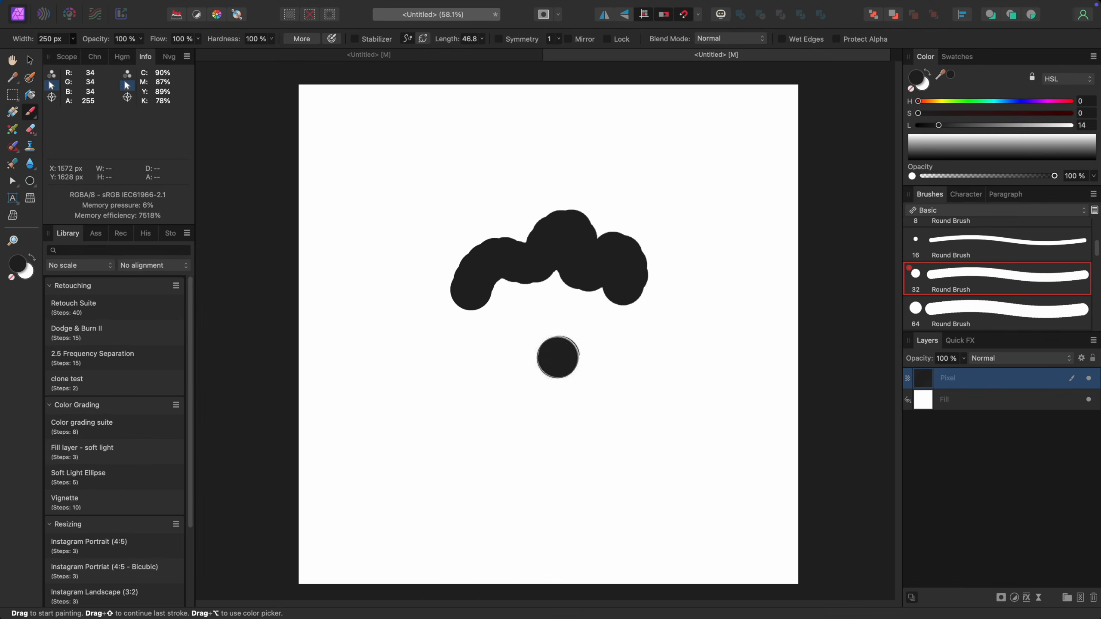
key("super+z")
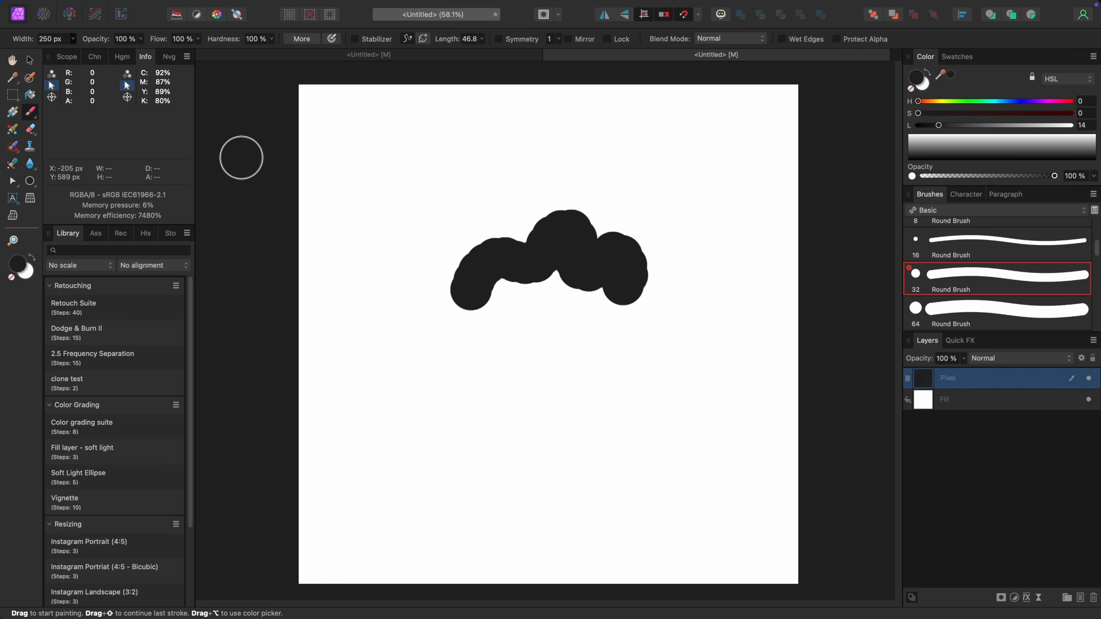
Set the brush width to 100 px and paint a thinner wavy stroke below the thick one.
left_click(53, 40)
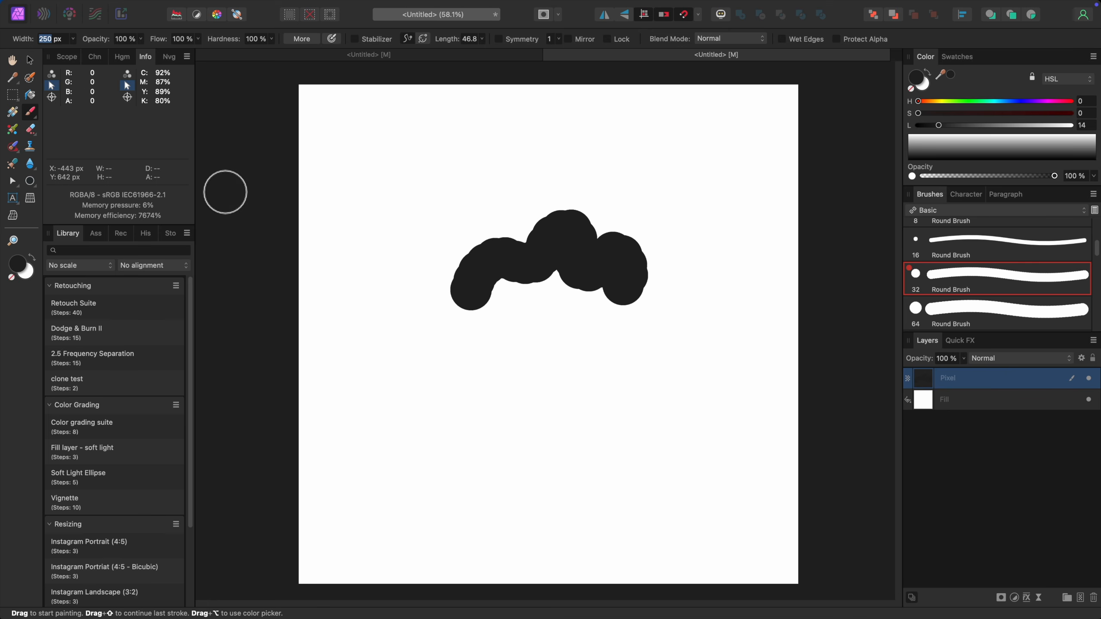
type("100")
key("Return")
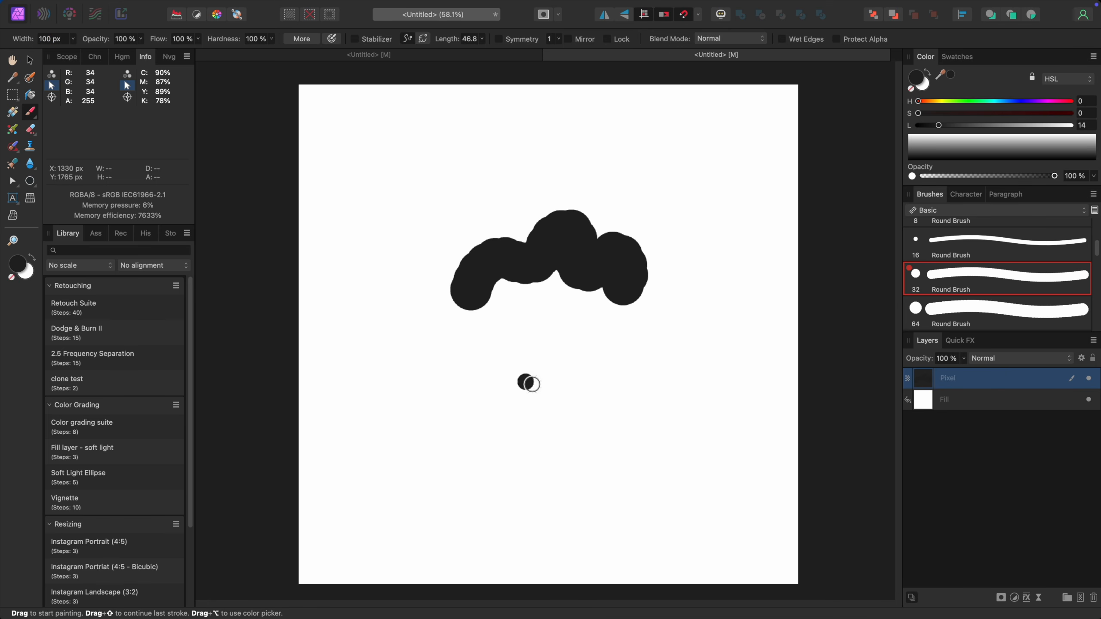
mouse_move(517, 409)
left_mouse_down()
mouse_move(536, 389)
mouse_move(650, 399)
left_mouse_up()
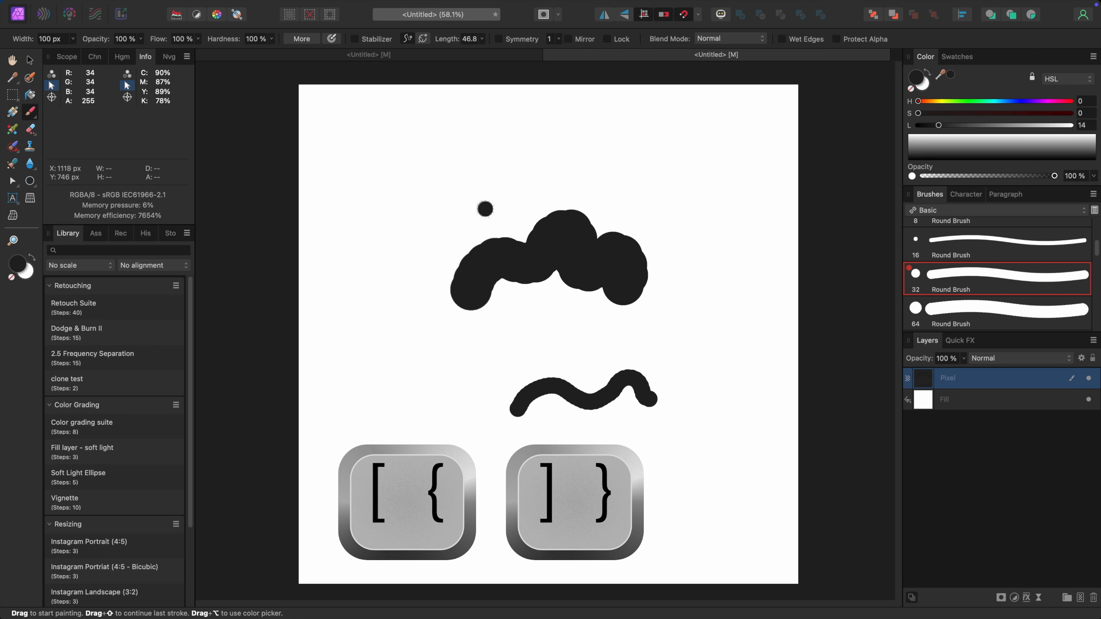
Enlarge and shrink the brush width repeatedly in increments, finishing at 255 px.
key("]")
key("]")
key("]")
key("]")
key("]")
key("[")
key("[")
key("[")
key("[")
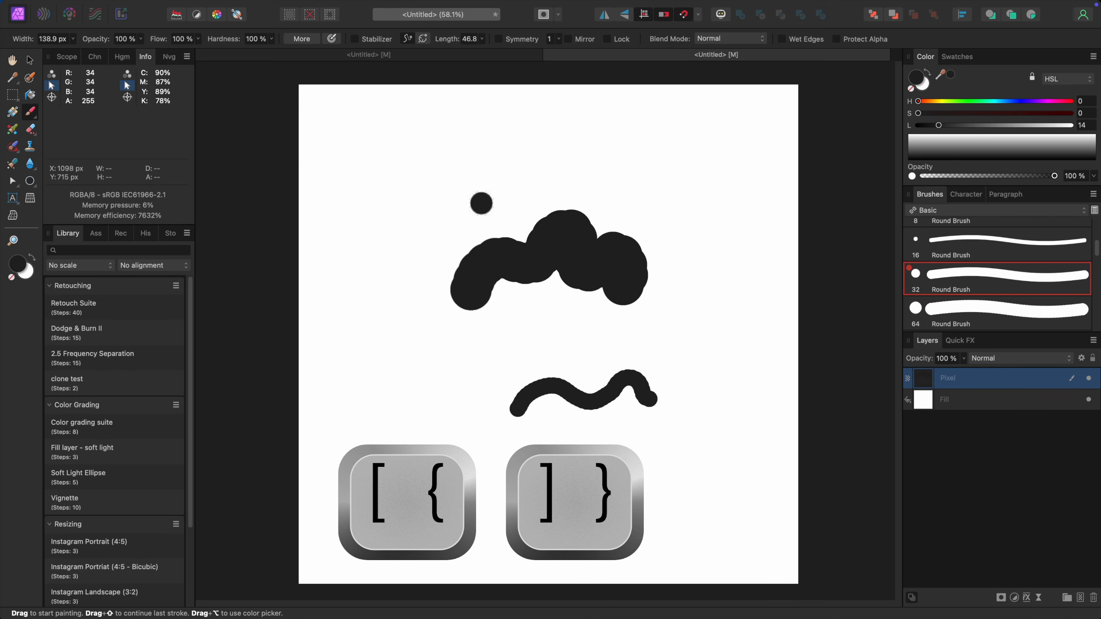
key("]")
key("]")
key("]")
key("]")
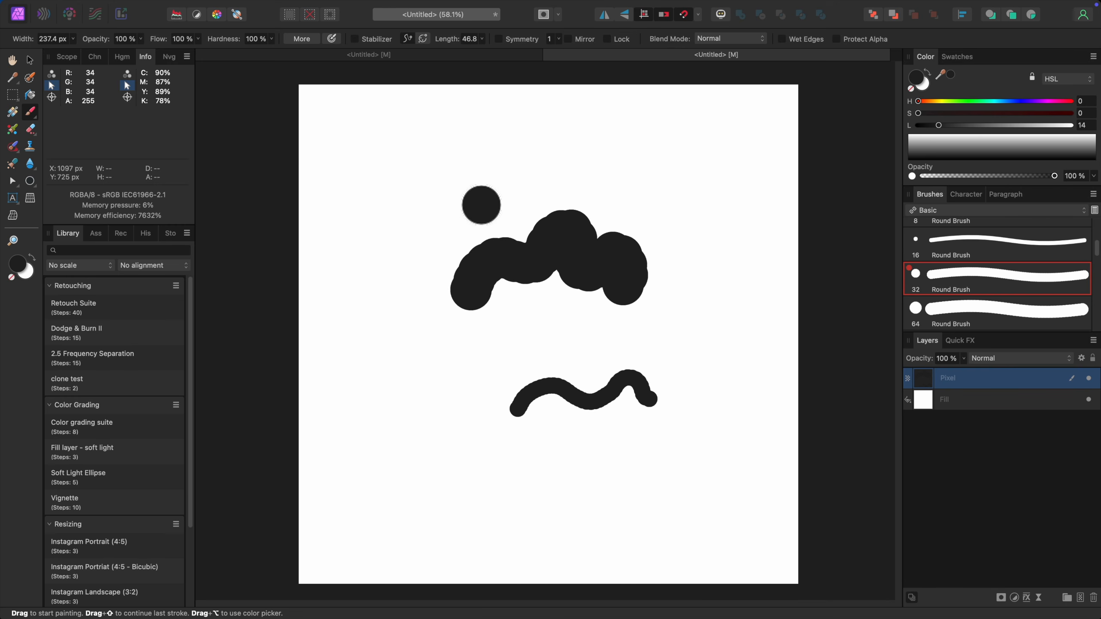
key("[")
key("[")
key("]")
key("]")
key("]")
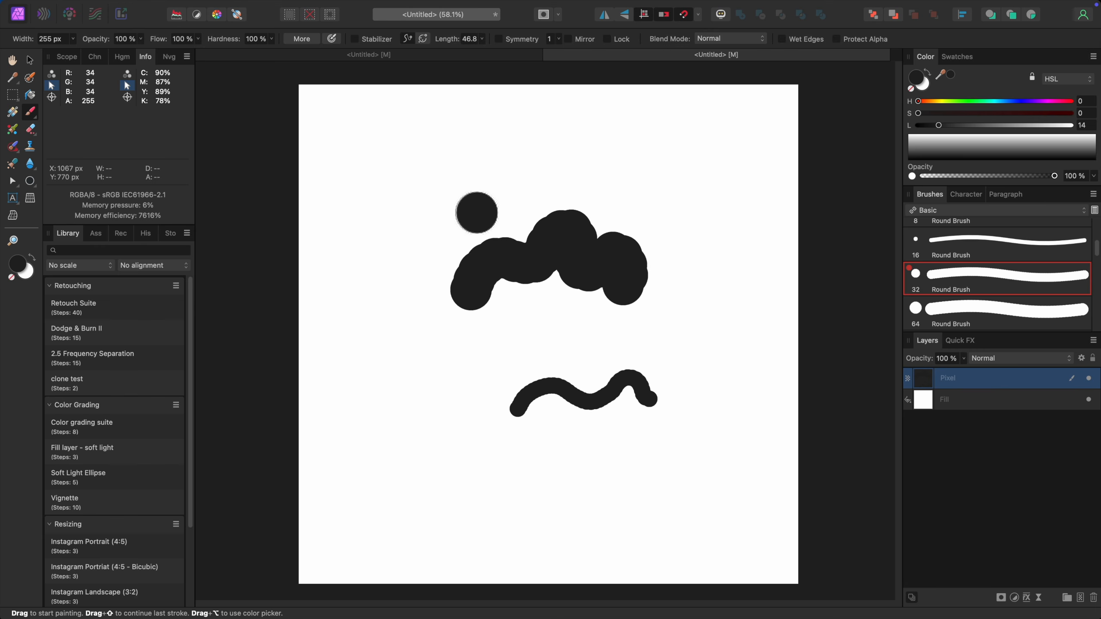
Adjust the brush width and hardness together on the canvas, bringing the brush to 200 px wide and 71% hardness.
key("ctrl+alt")
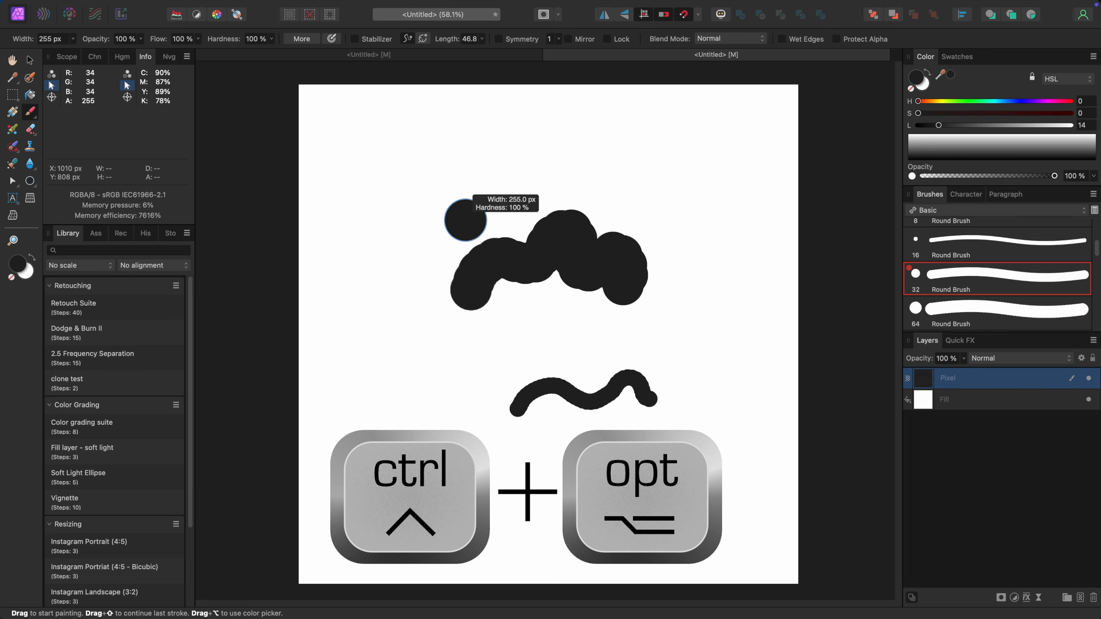
mouse_move(460, 218)
left_mouse_down()
mouse_move(570, 222)
mouse_move(466, 223)
mouse_move(523, 223)
mouse_move(491, 223)
mouse_move(497, 60)
left_mouse_up()
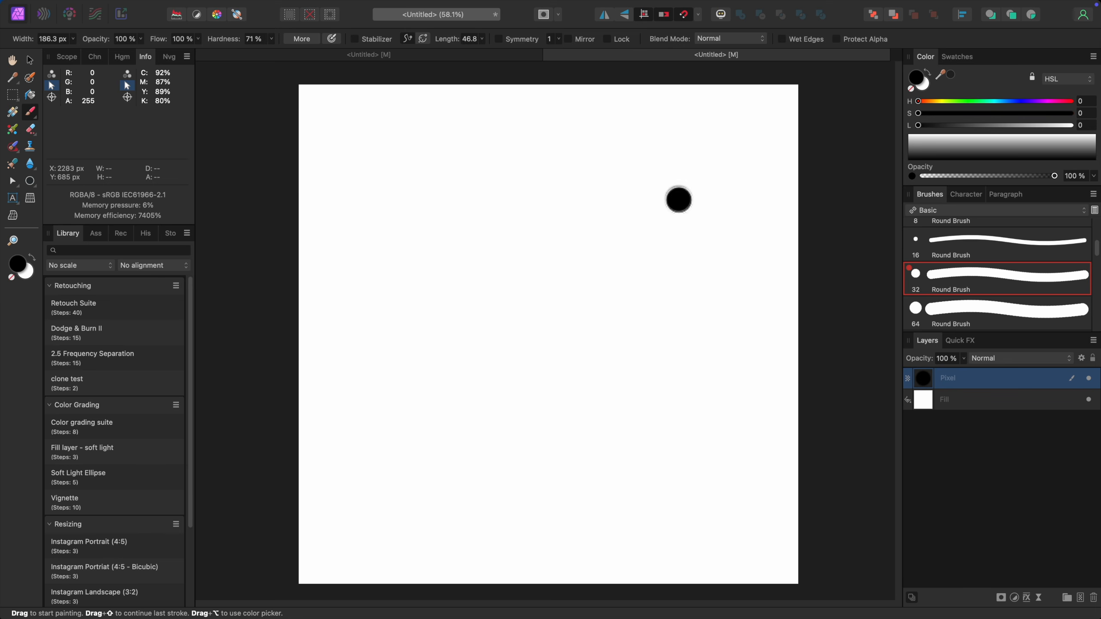
key("]")
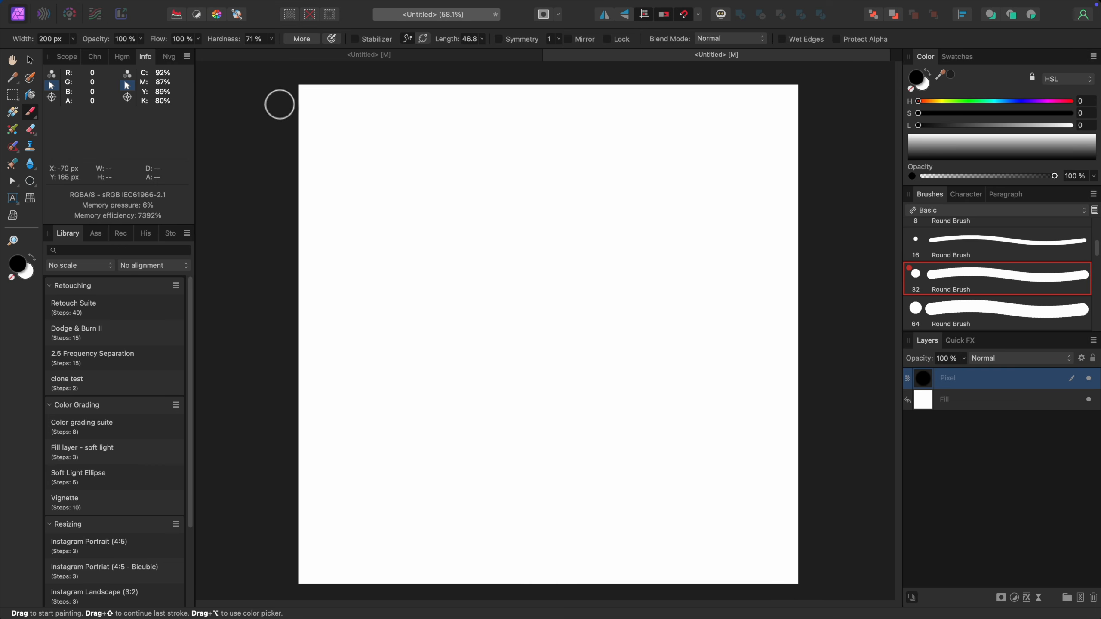
Set the brush hardness to 100% and paint a tilted rectangle outline with a vertical stroke beside it in black.
left_click_drag(272, 41, 309, 56)
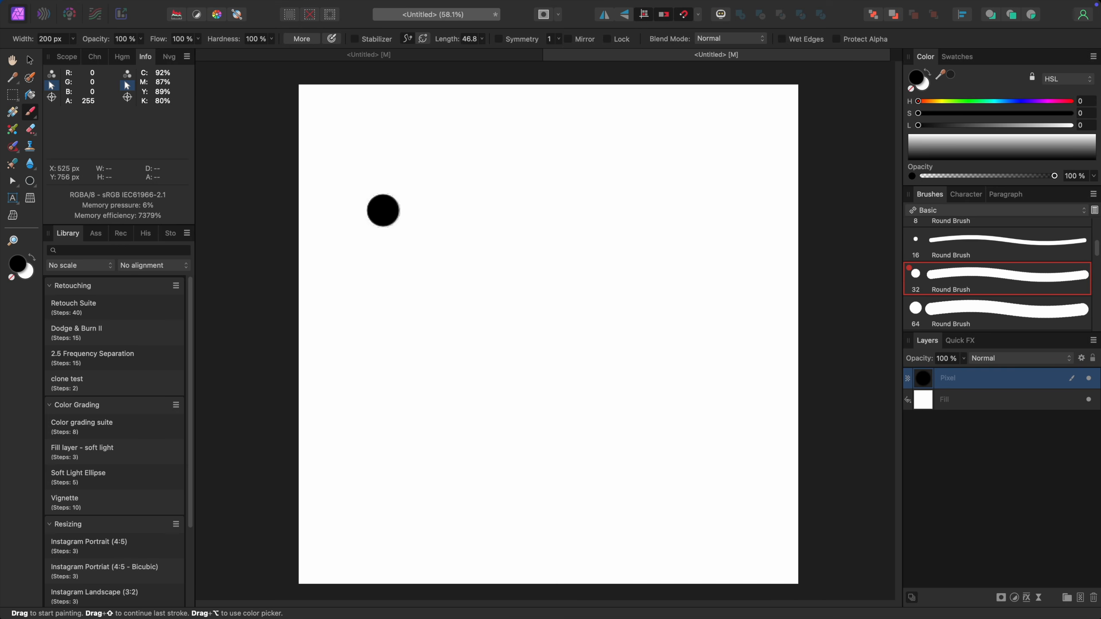
mouse_move(371, 222)
left_mouse_down()
mouse_move(462, 179)
mouse_move(513, 174)
mouse_move(555, 249)
mouse_move(420, 313)
mouse_move(371, 228)
left_mouse_up()
mouse_move(662, 167)
left_mouse_down()
mouse_move(674, 155)
mouse_move(667, 284)
left_mouse_up()
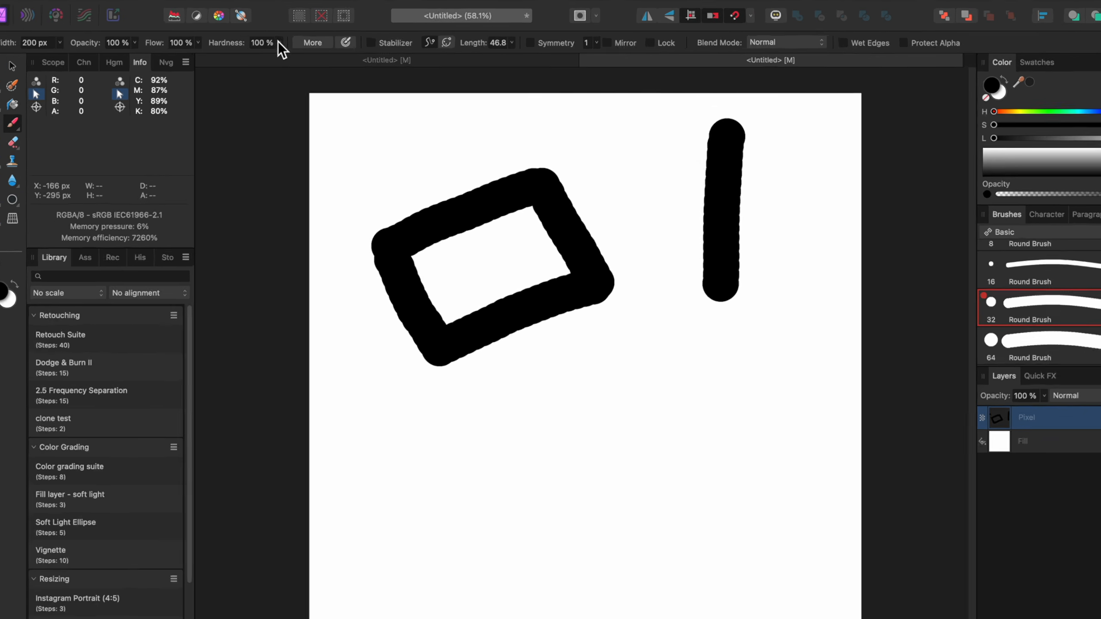
Lower the brush hardness to 0% for a fully soft edge.
left_click(272, 39)
left_click_drag(268, 51, 252, 55)
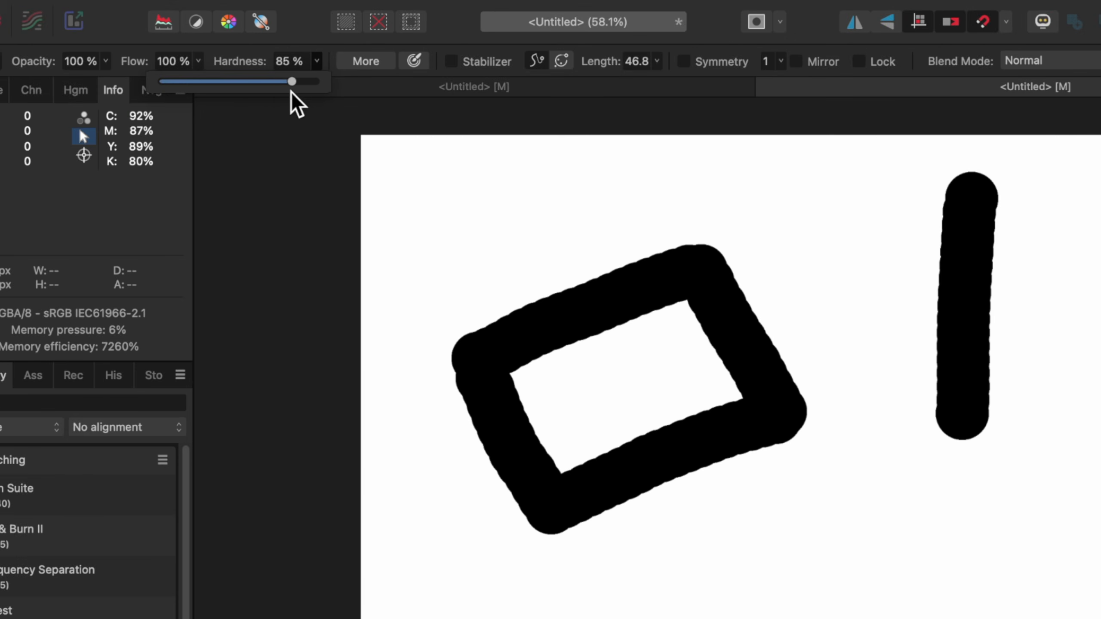
left_click_drag(290, 91, 140, 133)
left_click(529, 291)
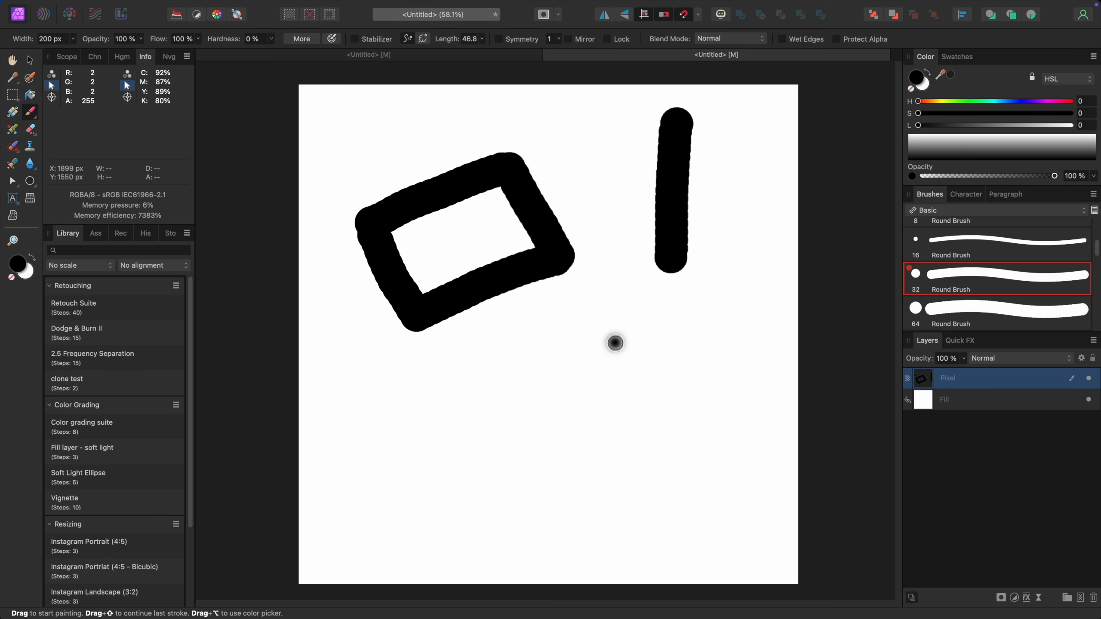
Enlarge the brush width to about 809 px and stamp a soft black dot below the painted rectangle and vertical stroke.
key("bracketright")
key("bracketright")
key("bracketright")
key("bracketright")
key("bracketright")
key("bracketright")
key("bracketright")
key("bracketright")
key("bracketright")
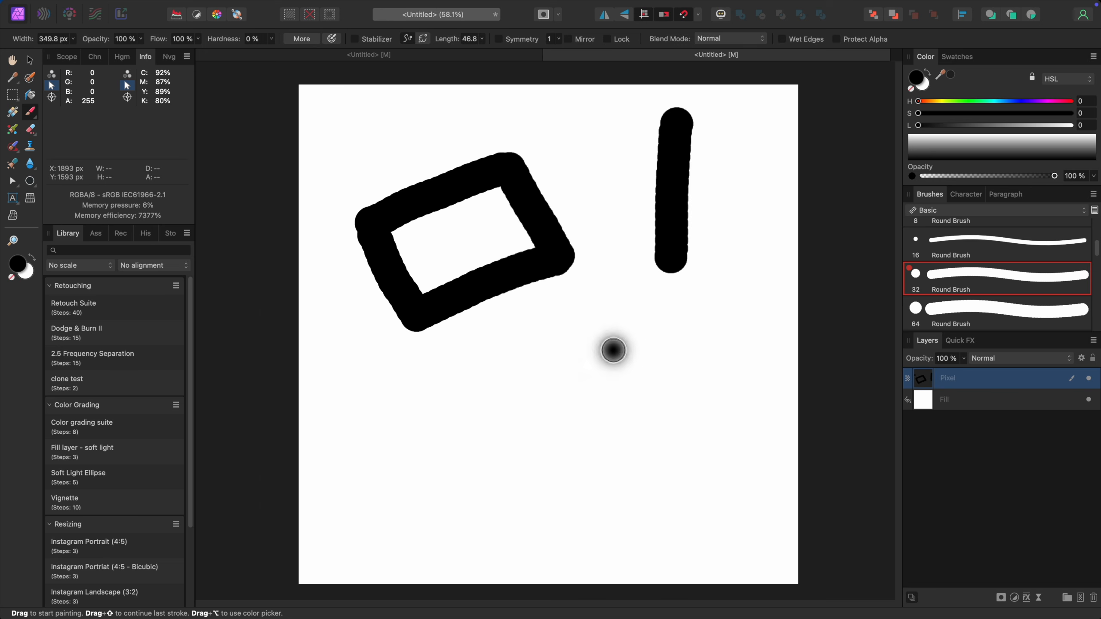
key("bracketright")
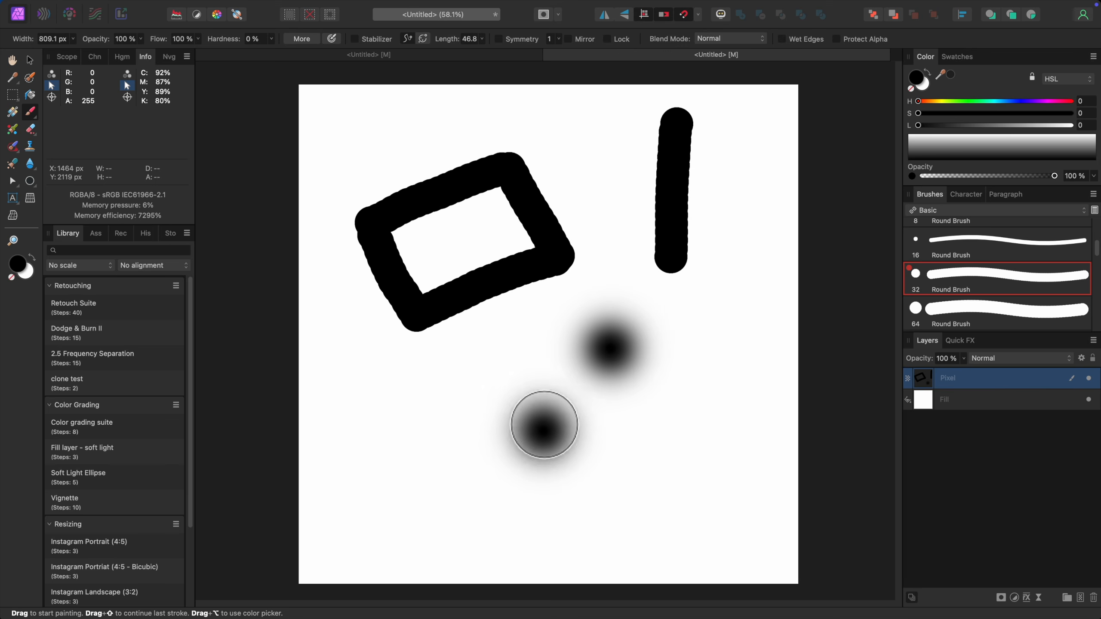
With the brush at 100% hardness and shrunk to about 220 px, stamp a hard-edged black dot beside the soft one.
left_click_drag(270, 40, 349, 52)
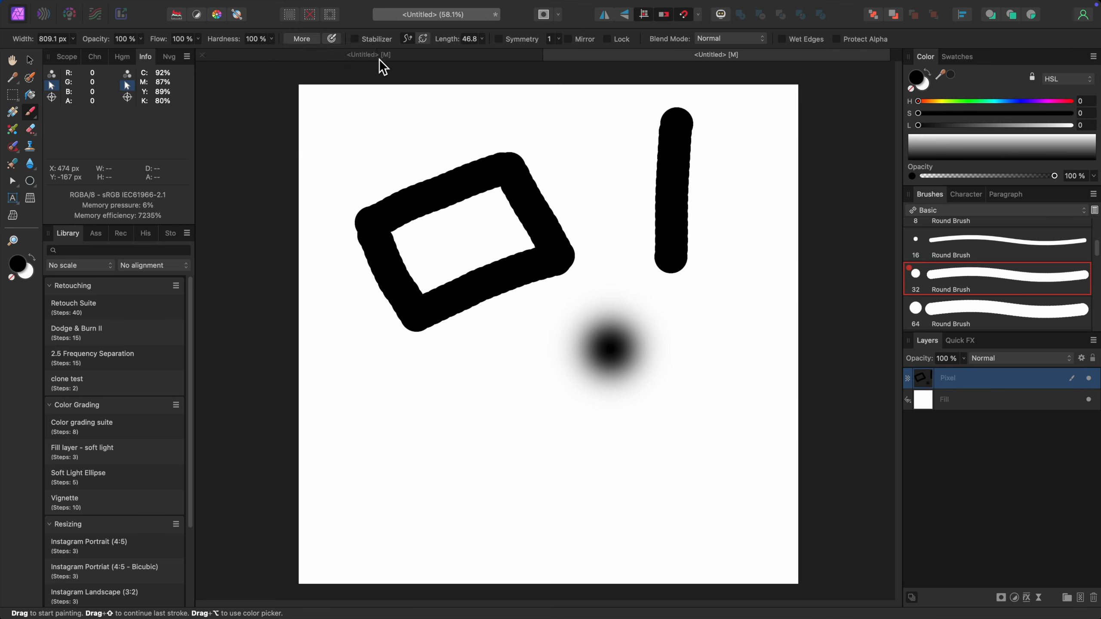
key("bracketleft")
key("bracketleft")
key("bracketleft")
key("bracketleft")
key("bracketleft")
key("bracketleft")
key("bracketleft")
key("bracketleft")
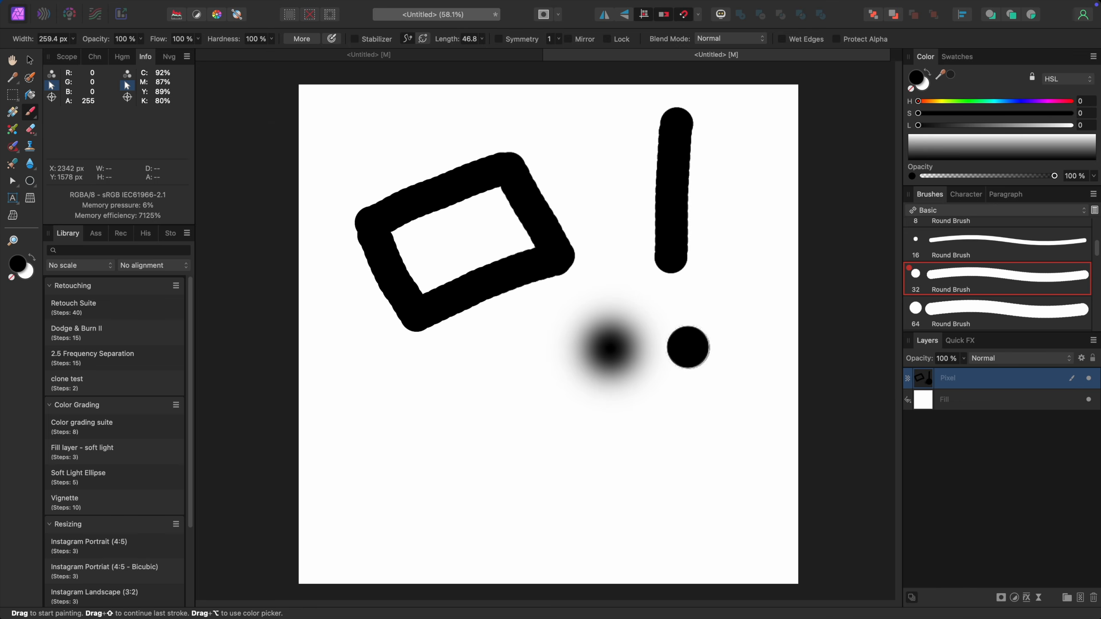
left_click(685, 348)
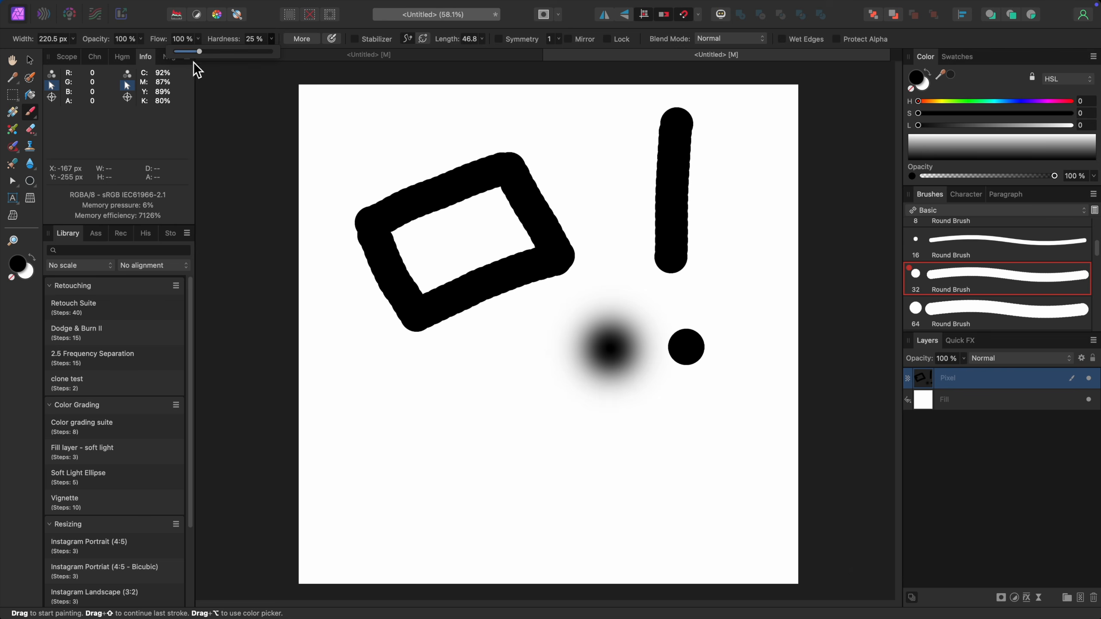
Set the brush hardness back to 0% and increase the width to 510 px.
left_click_drag(192, 62, 168, 66)
key("bracketright")
key("bracketright")
key("bracketright")
key("bracketright")
key("bracketright")
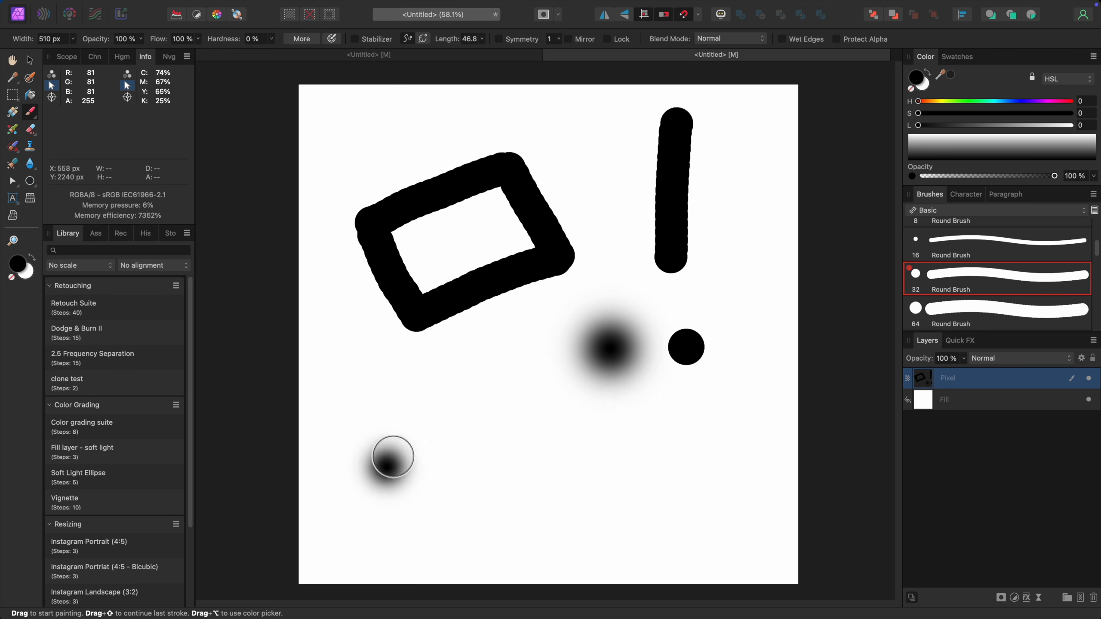
Paint a thick soft wavy stroke on the lower left of the canvas and a soft L-shaped stroke along its right and lower edges.
mouse_move(393, 456)
left_mouse_down()
mouse_move(412, 439)
mouse_move(515, 435)
mouse_move(440, 430)
mouse_move(395, 456)
mouse_move(518, 434)
left_mouse_up()
mouse_move(744, 217)
left_mouse_down()
mouse_move(748, 445)
mouse_move(679, 505)
mouse_move(504, 519)
mouse_move(544, 526)
left_mouse_up()
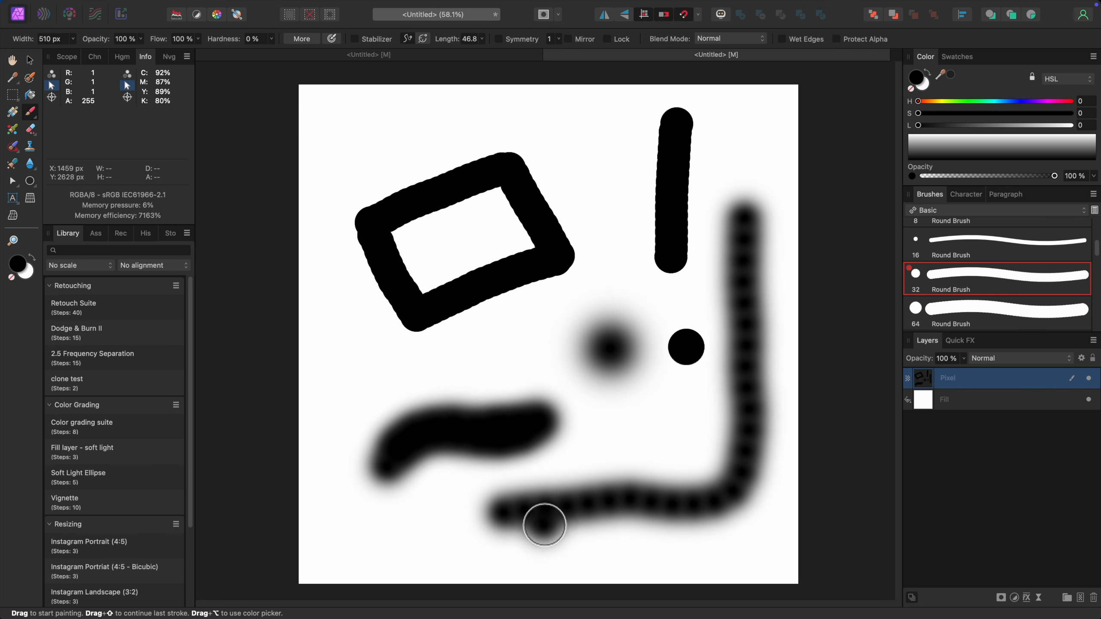
left_click(680, 474)
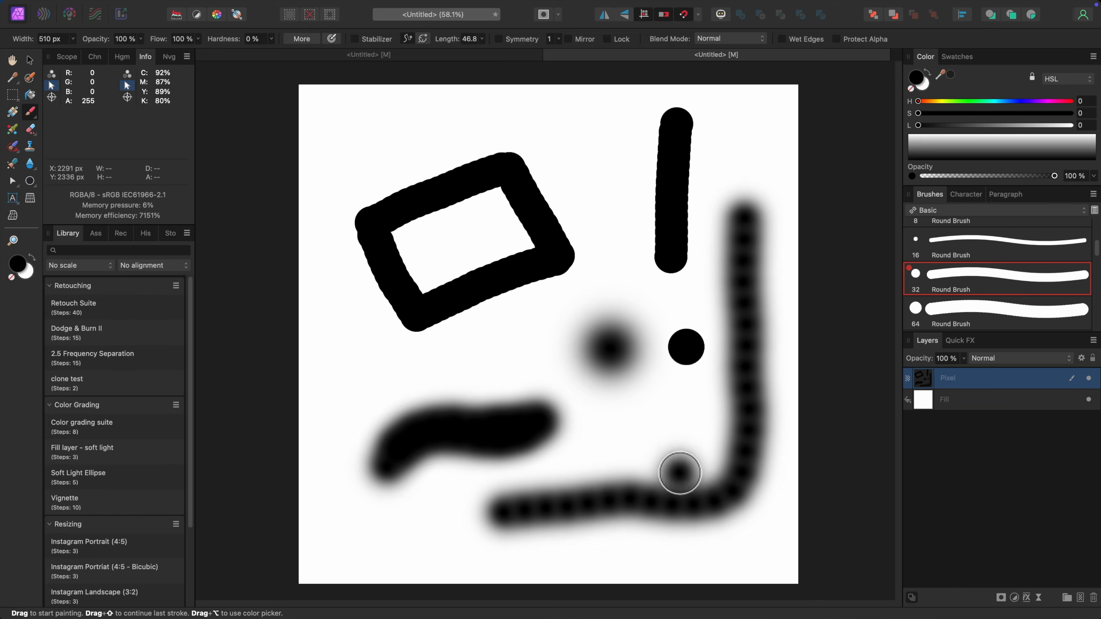
Undo all the painted strokes and dots until the canvas is blank.
key("super+z")
key("super+z")
key("super+z")
key("super+z")
key("super+z")
key("super+z")
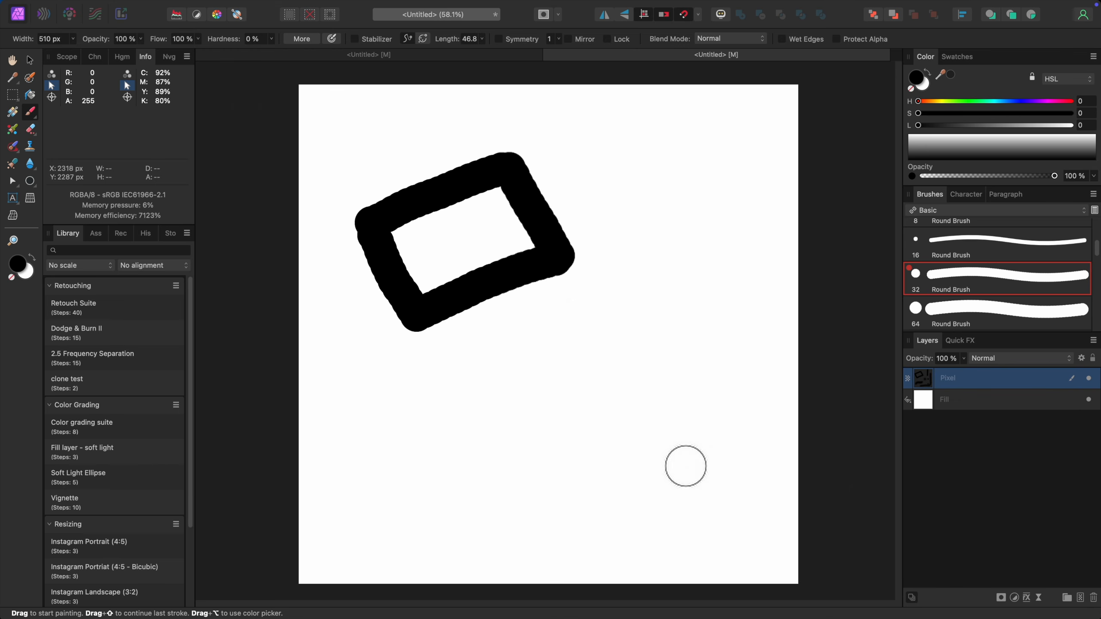
key("super+z")
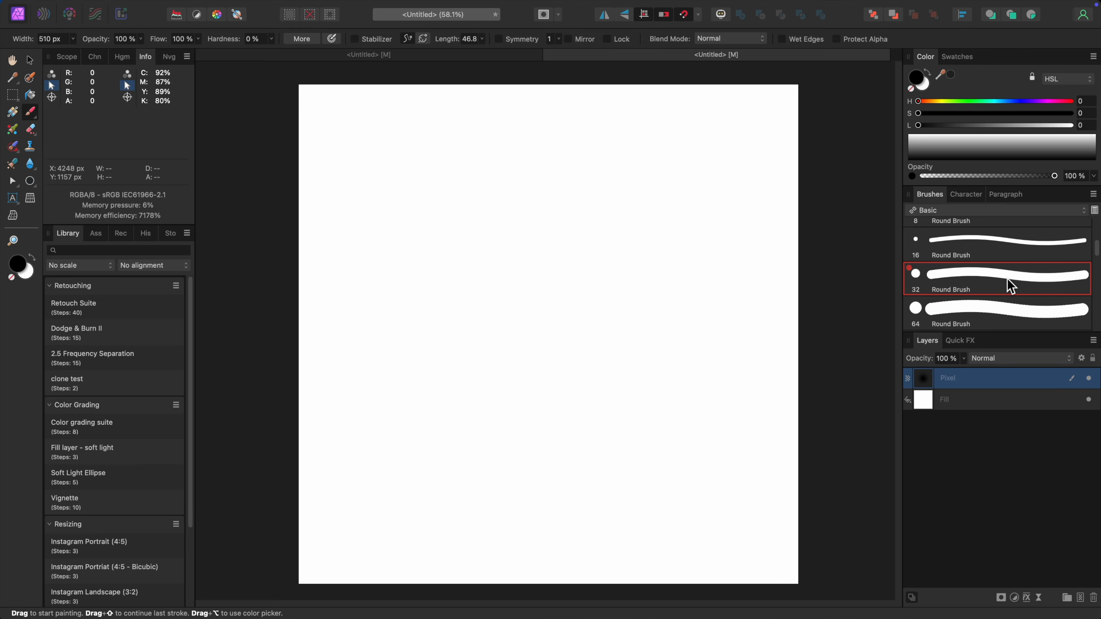
left_click(1007, 278)
right_click(998, 284)
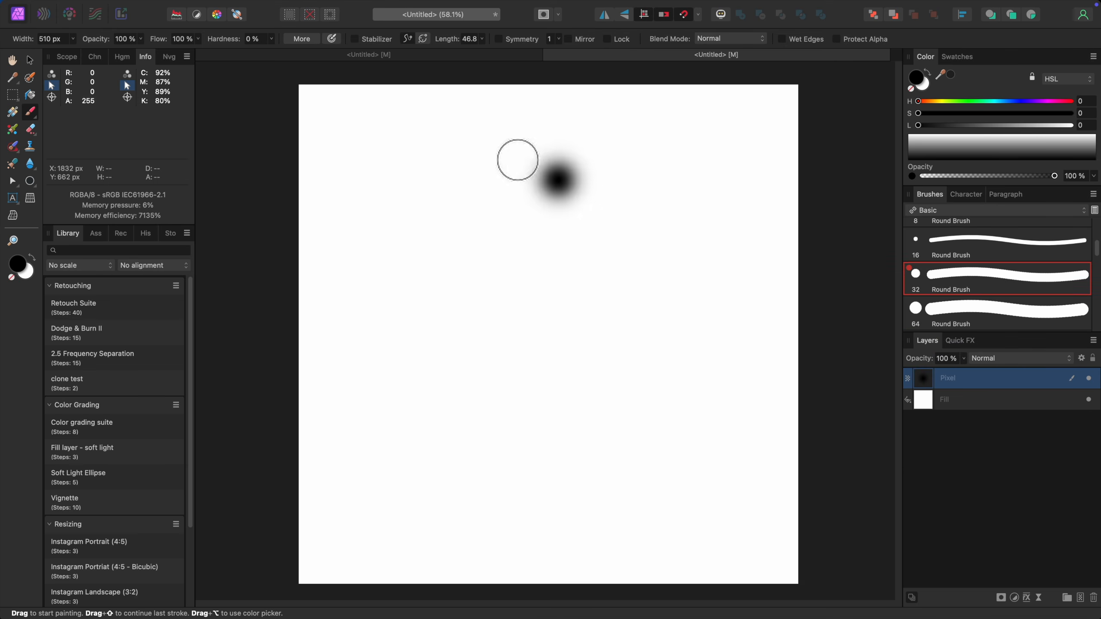
key("super+z")
Raise the brush spacing to 113% and paint a trail of separate soft dots across the canvas.
left_click(302, 39)
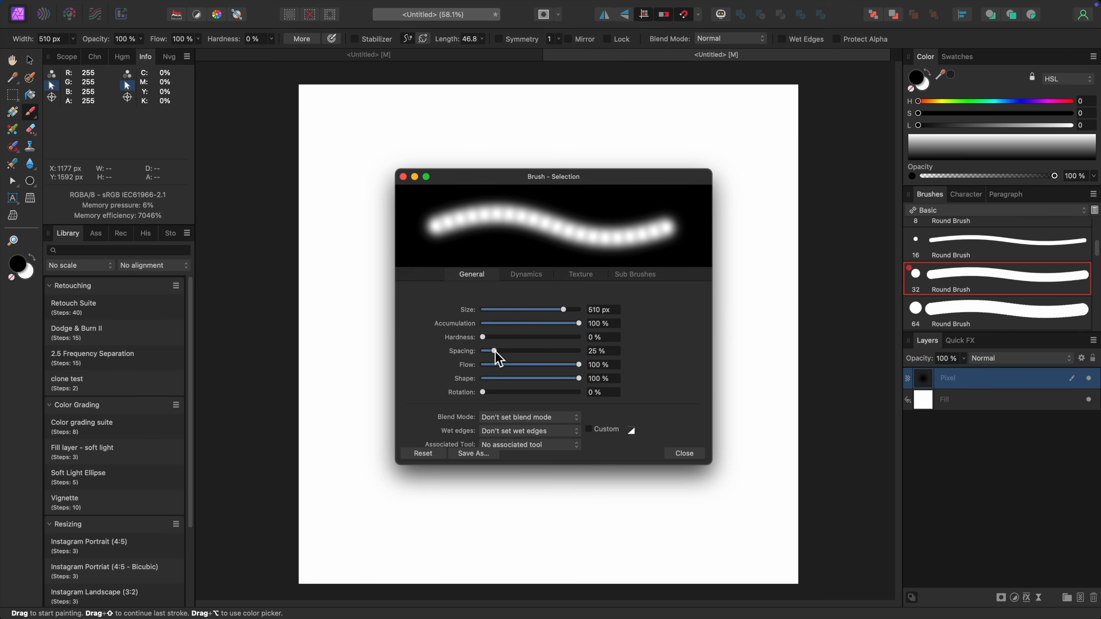
left_click_drag(496, 353, 529, 352)
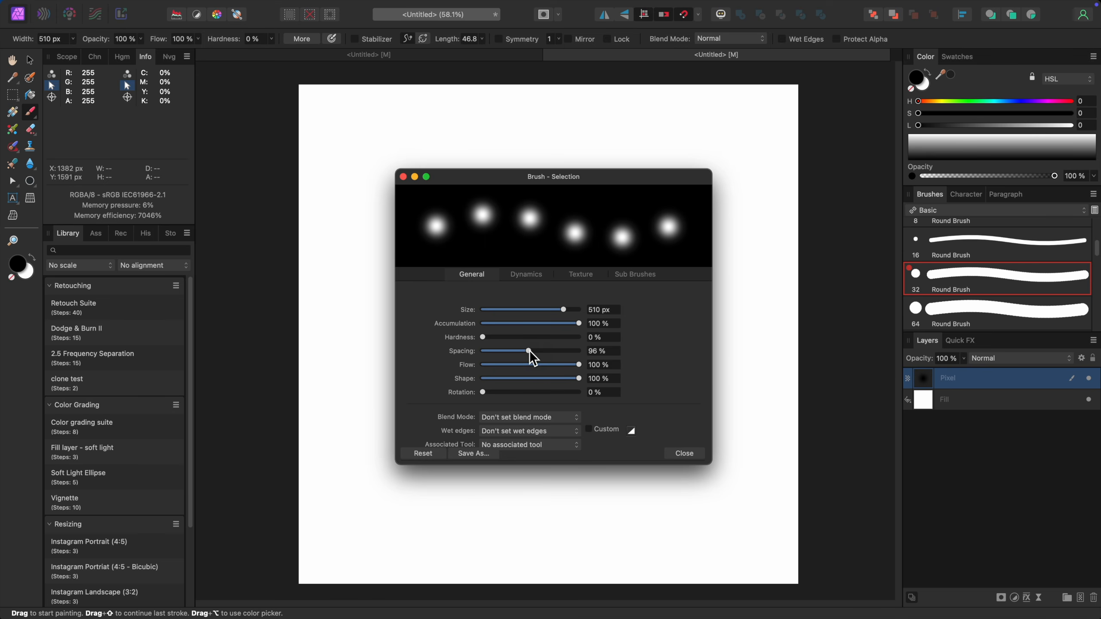
left_click_drag(530, 352, 537, 352)
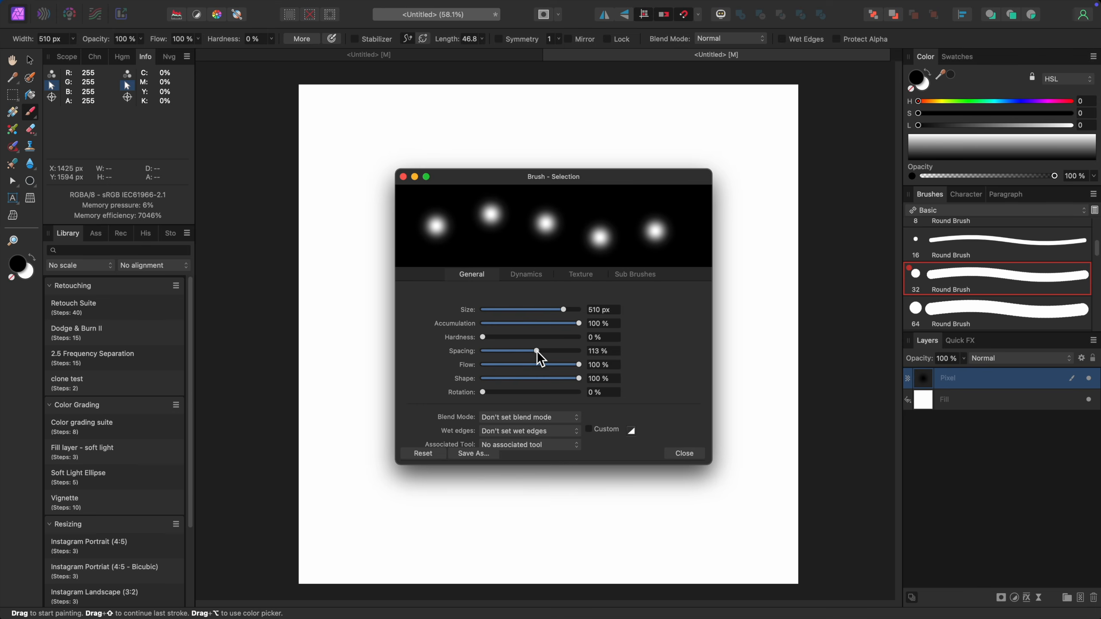
left_click(685, 454)
left_click(387, 252)
left_click(464, 197)
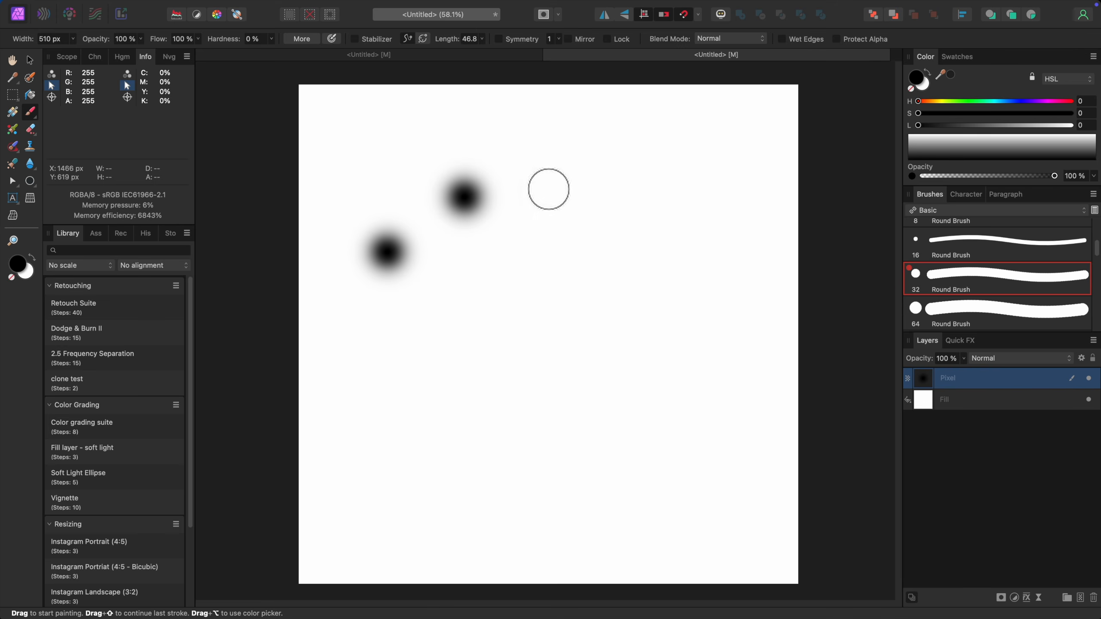
mouse_move(549, 190)
left_mouse_down()
mouse_move(586, 231)
mouse_move(536, 287)
mouse_move(464, 313)
mouse_move(403, 364)
mouse_move(394, 423)
mouse_move(469, 479)
mouse_move(579, 454)
mouse_move(668, 267)
mouse_move(750, 276)
left_mouse_up()
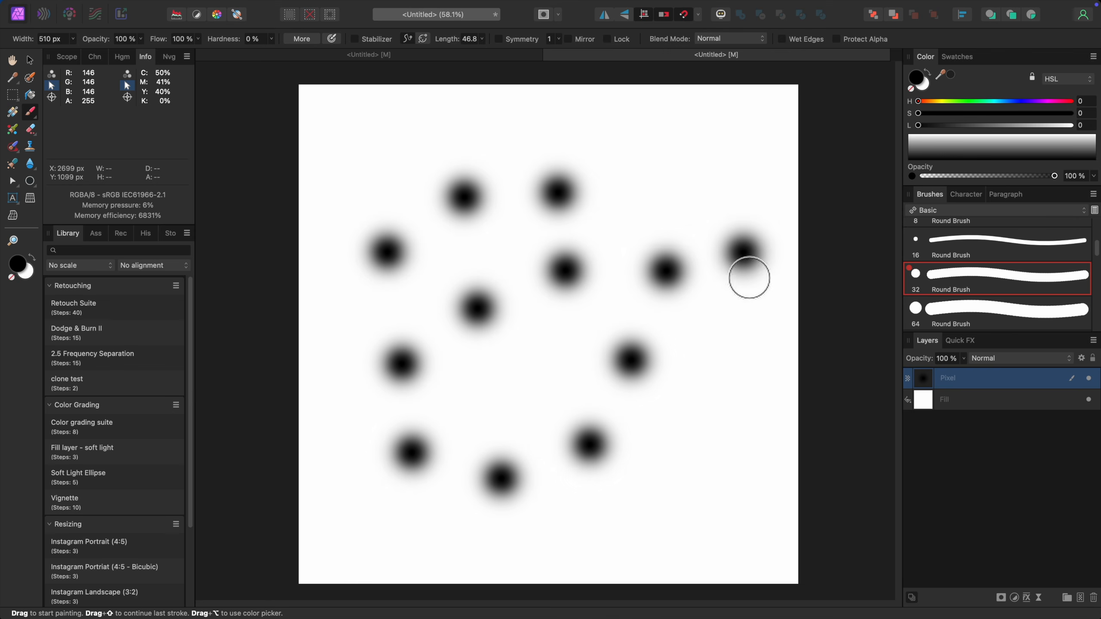
Reduce the brush spacing to 1% and paint a continuous soft stroke across the canvas.
left_click(302, 40)
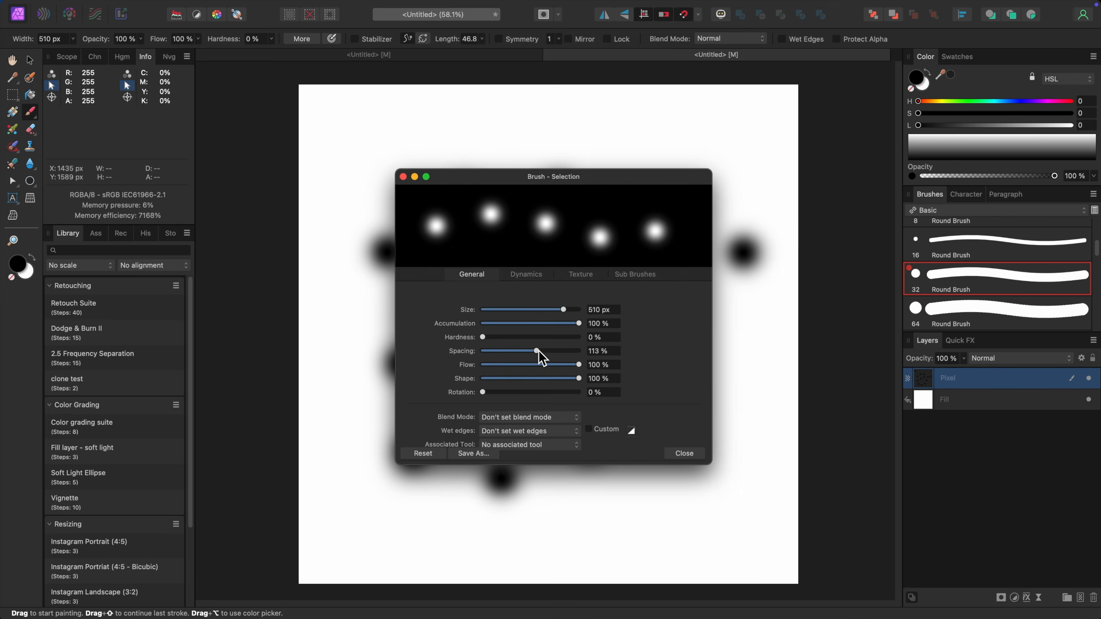
left_click_drag(540, 352, 477, 366)
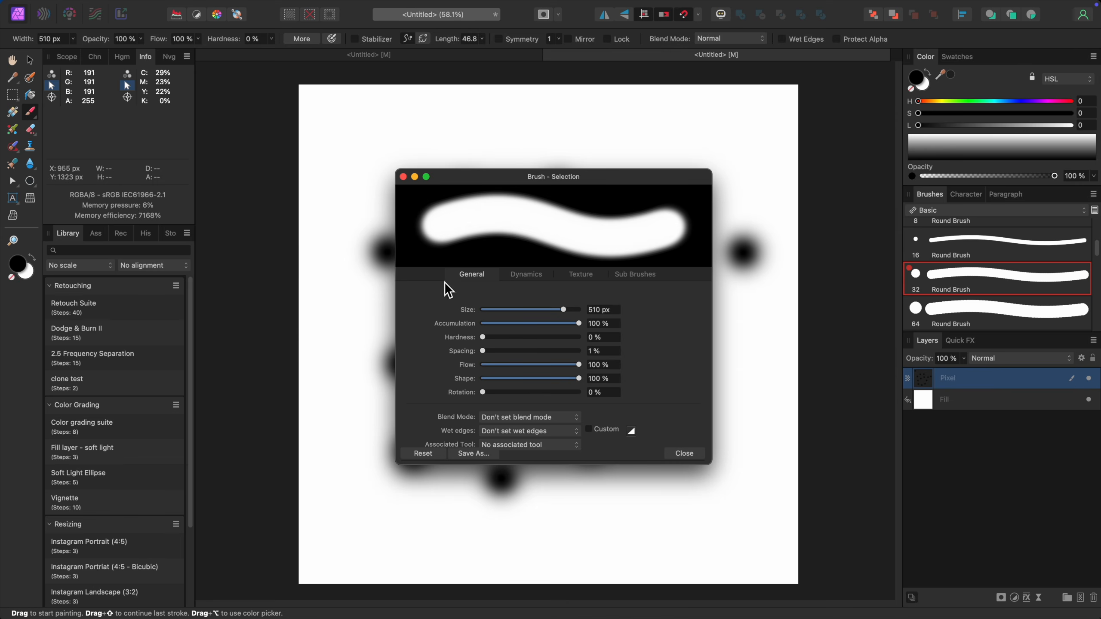
left_click(403, 176)
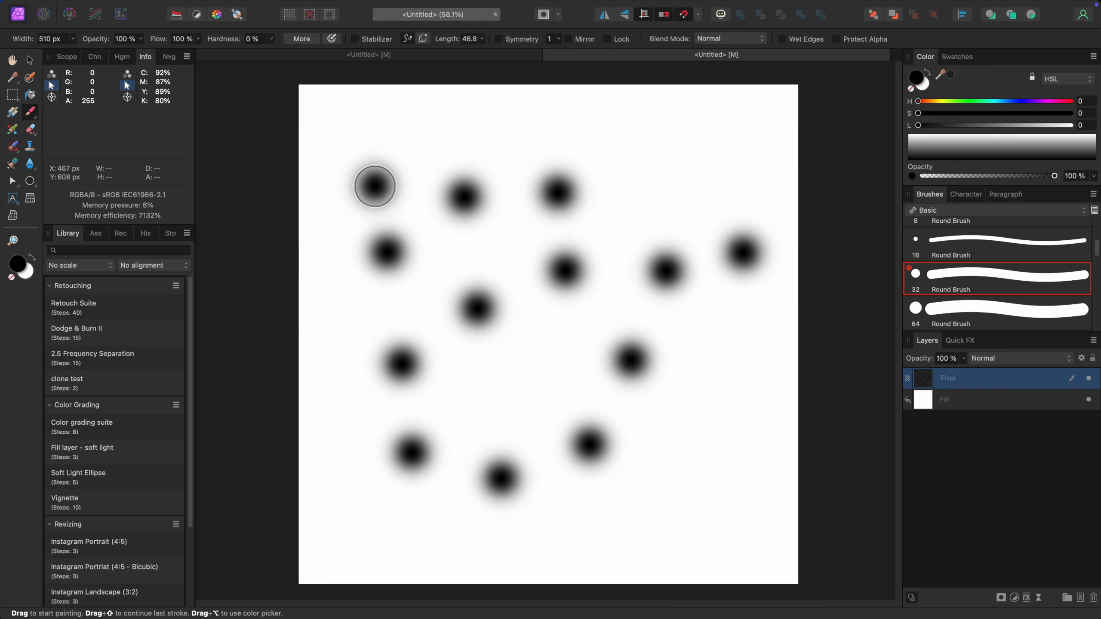
mouse_move(374, 184)
left_mouse_down()
mouse_move(446, 152)
mouse_move(517, 151)
mouse_move(567, 192)
mouse_move(549, 253)
mouse_move(477, 285)
mouse_move(413, 336)
mouse_move(416, 405)
mouse_move(493, 443)
mouse_move(559, 399)
mouse_move(603, 341)
mouse_move(660, 339)
mouse_move(670, 402)
mouse_move(626, 458)
mouse_move(672, 521)
left_mouse_up()
Undo the continuous stroke and all the spaced dots to clear the canvas.
key("ctrl+z")
key("ctrl+z")
key("ctrl+z")
key("ctrl+z")
key("ctrl+z")
key("ctrl+z")
key("ctrl+z")
key("ctrl+z")
key("ctrl+z")
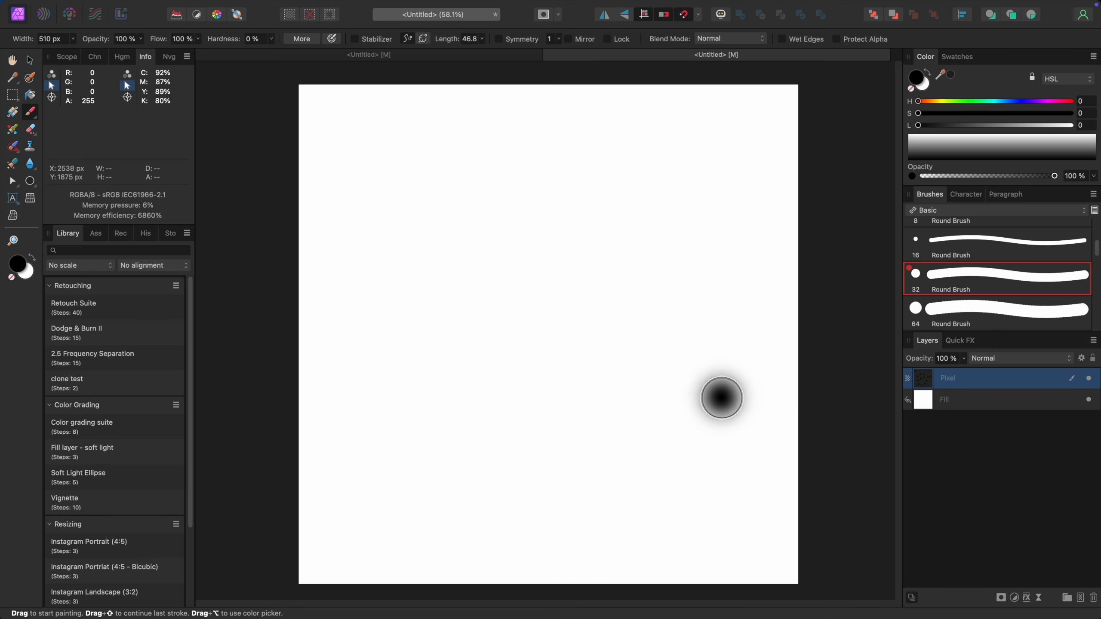
Set the brush spacing to 14% and paint a soft stroke across the middle of the canvas.
left_click(300, 39)
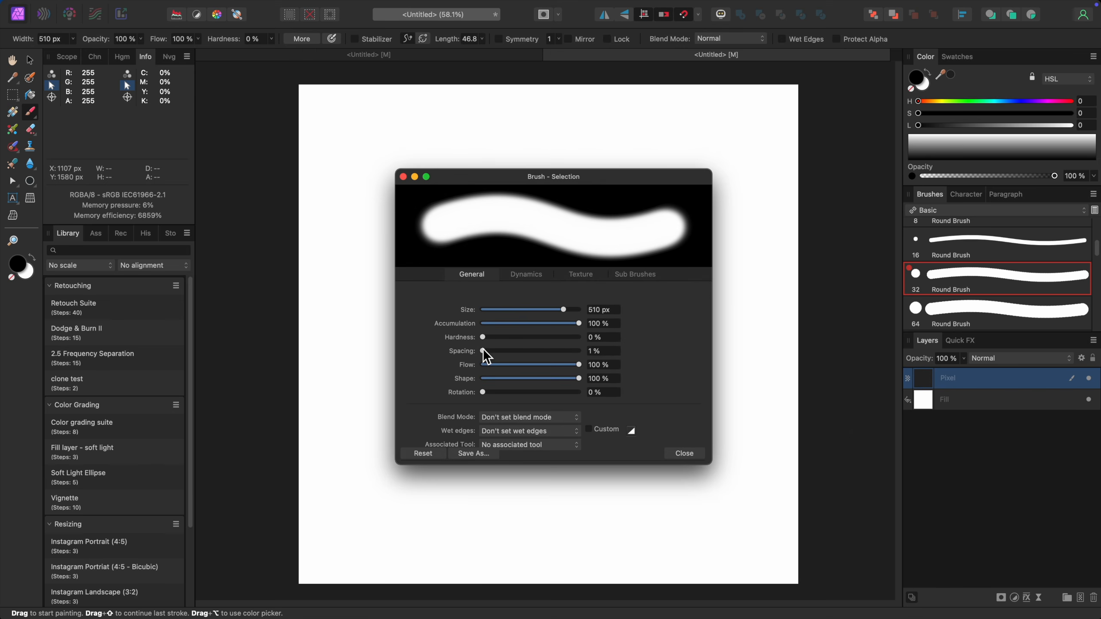
left_click_drag(484, 351, 488, 355)
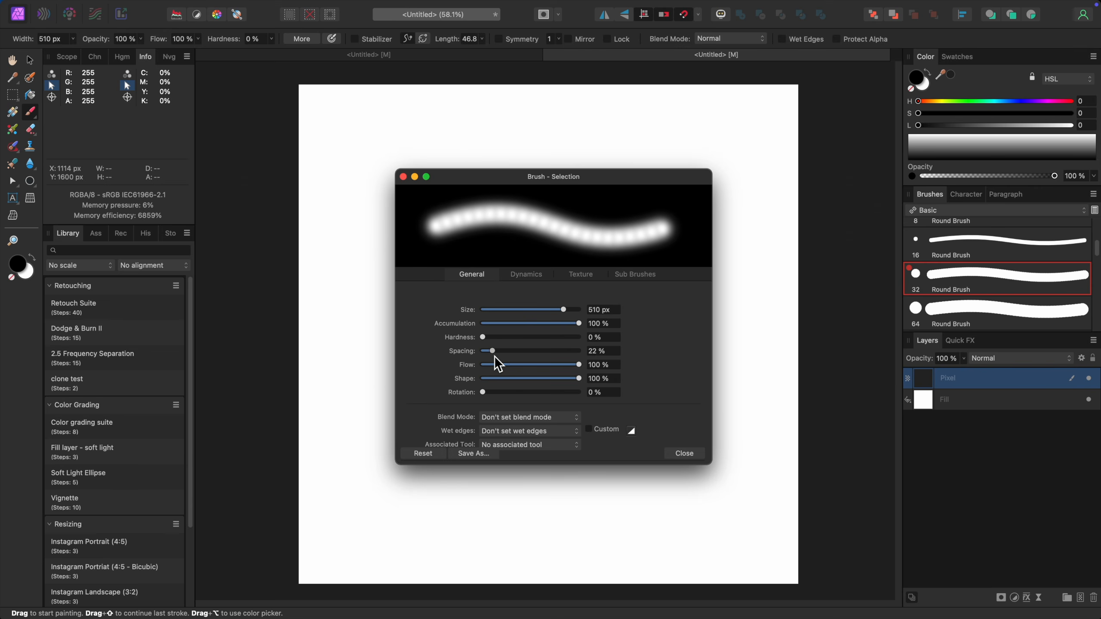
left_click_drag(495, 356, 491, 357)
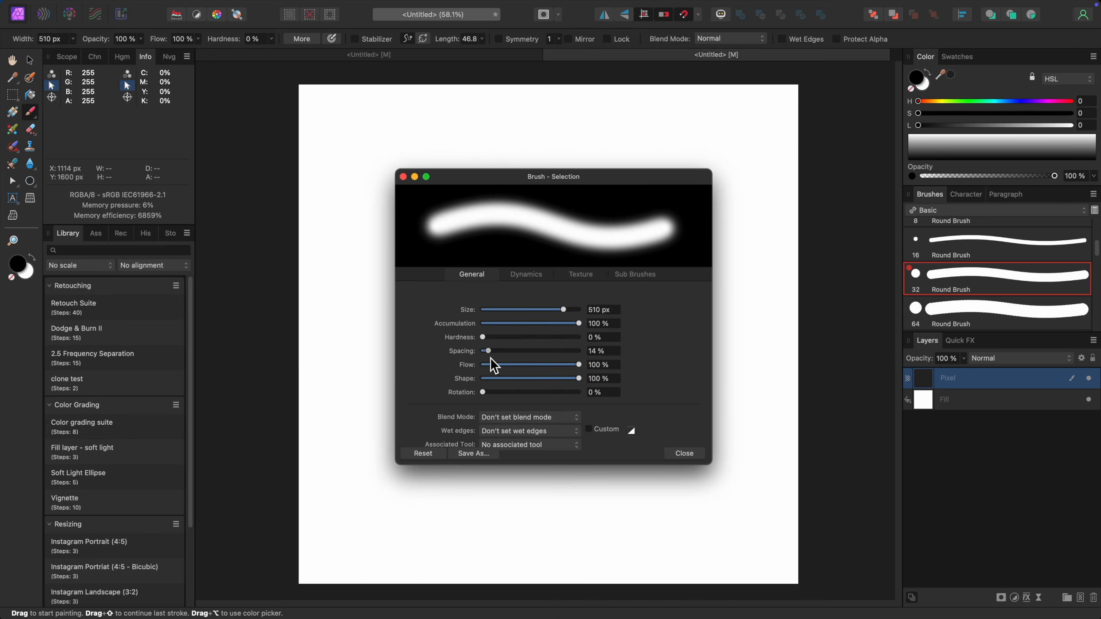
left_click(686, 455)
mouse_move(374, 307)
left_mouse_down()
mouse_move(456, 229)
mouse_move(474, 329)
mouse_move(583, 312)
mouse_move(649, 351)
mouse_move(617, 409)
left_mouse_up()
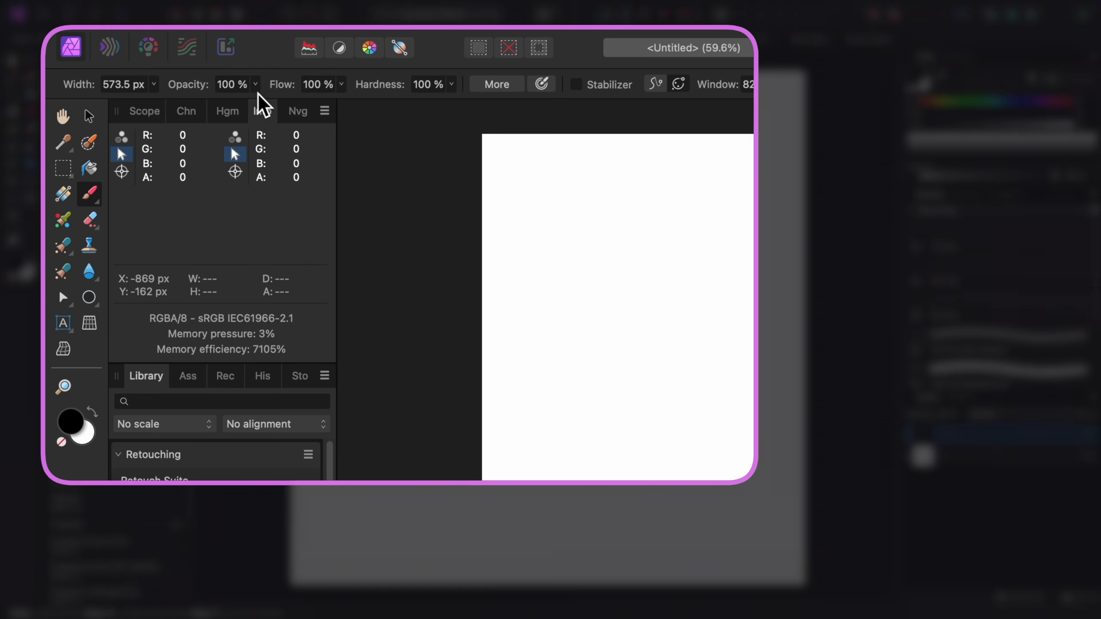
Try a brush opacity of 56% and change it to 30%.
left_click(255, 85)
mouse_move(255, 104)
left_mouse_down()
mouse_move(156, 105)
mouse_move(256, 104)
left_mouse_up()
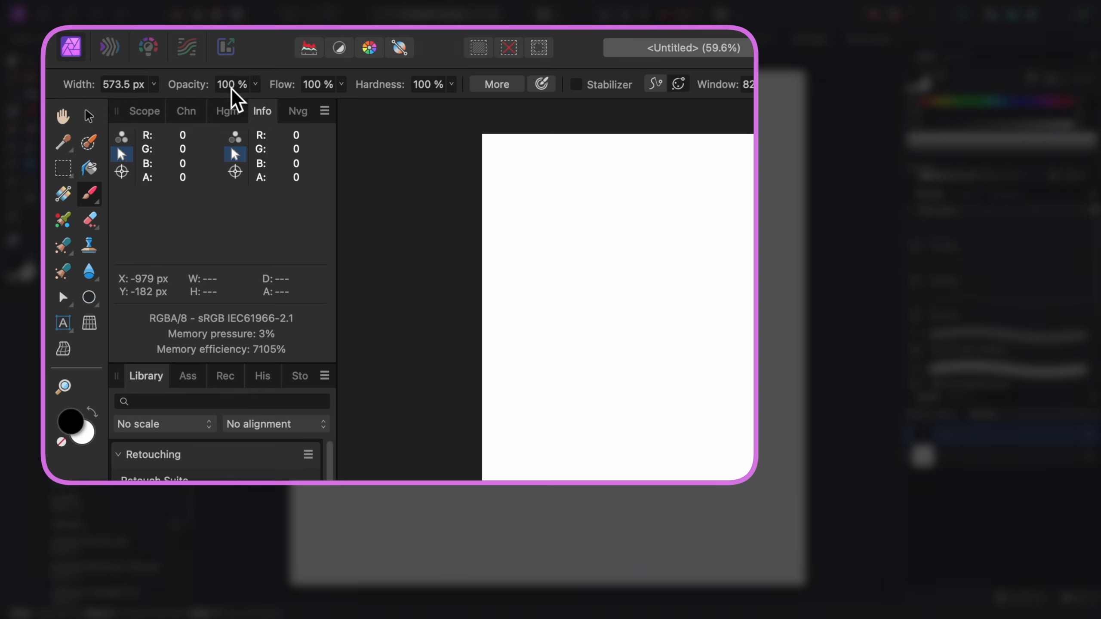
left_click(233, 86)
type("50")
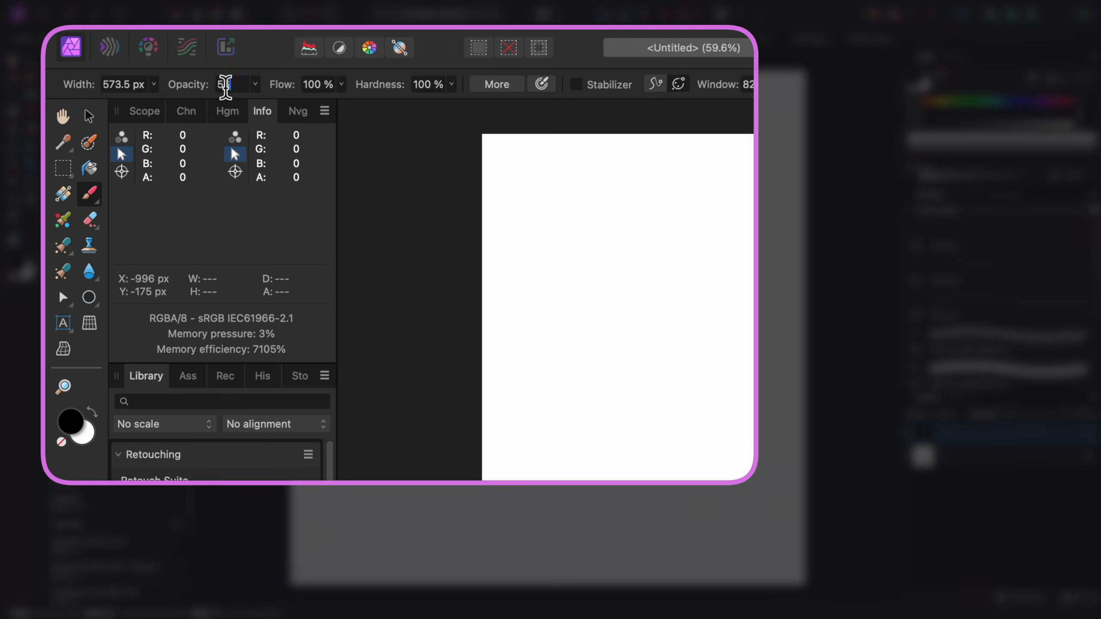
type("6")
key("Return")
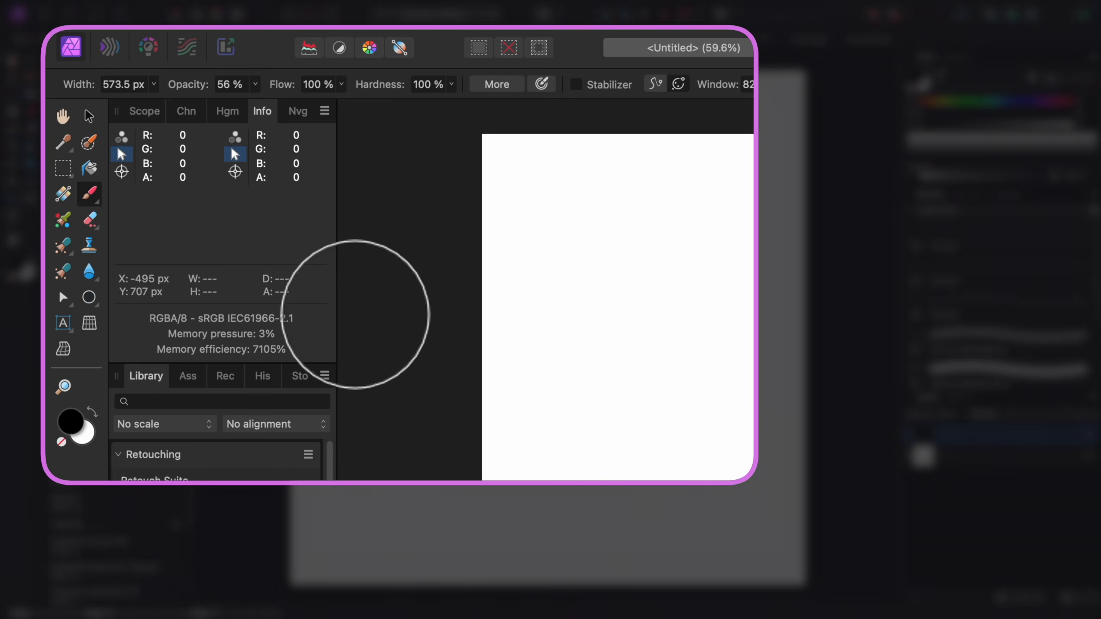
key("3")
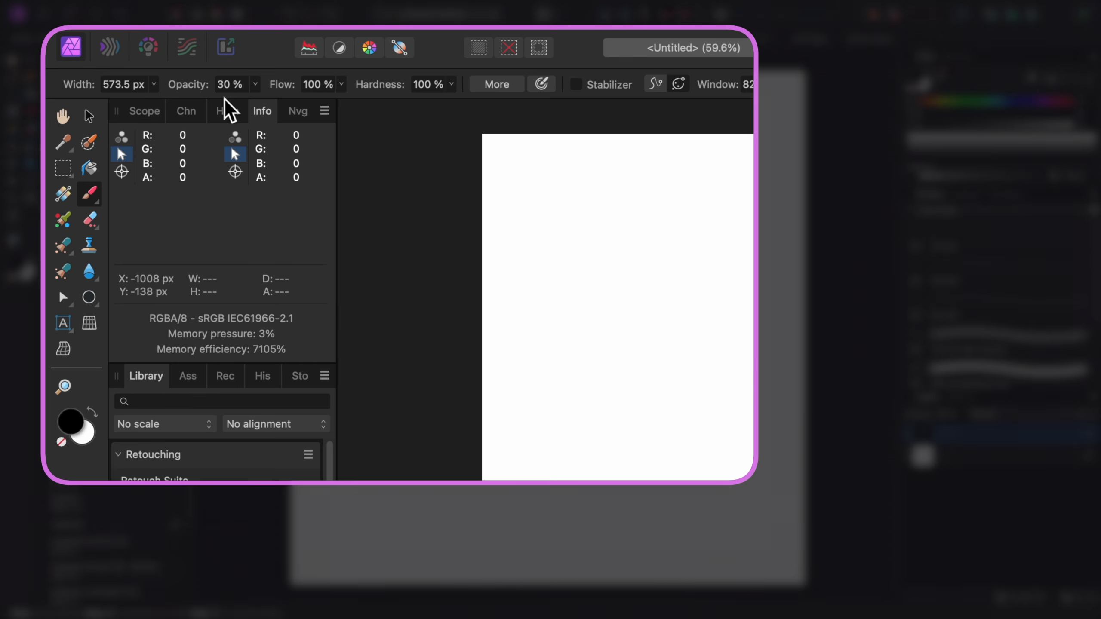
Try brush opacities of 70% and 89%, return the opacity to 100%, and try a different brush flow.
key("7")
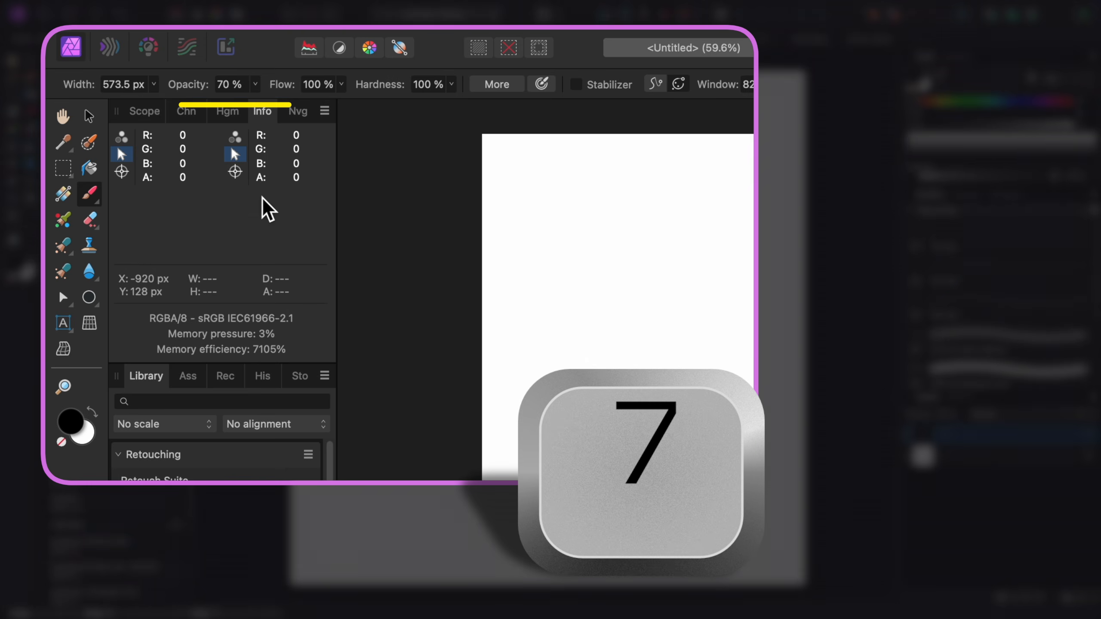
key("9")
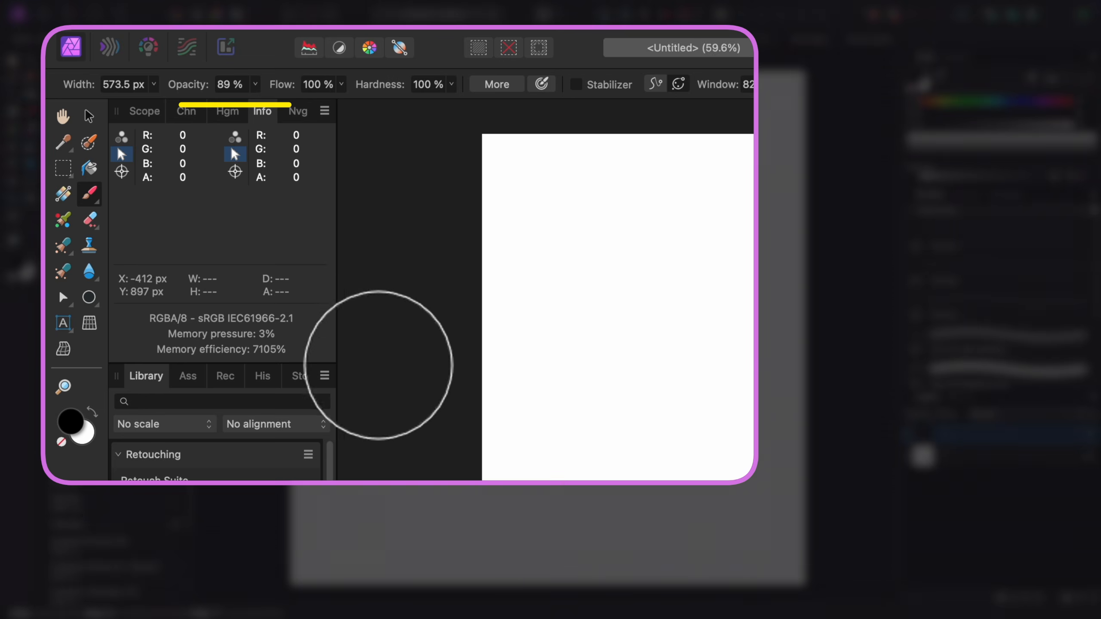
key("0")
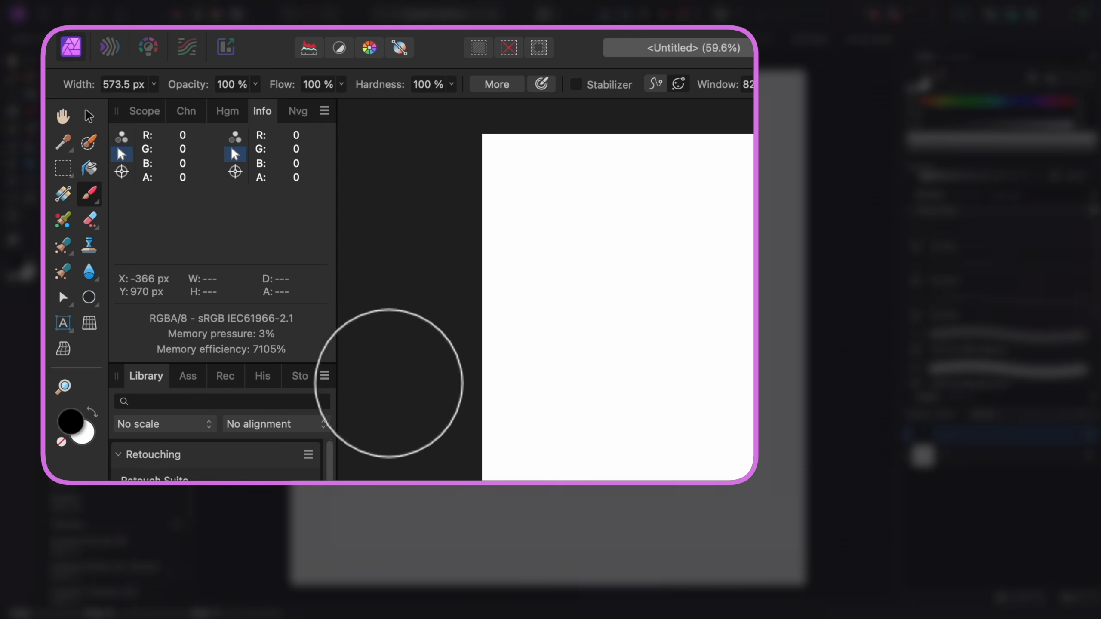
key("shift")
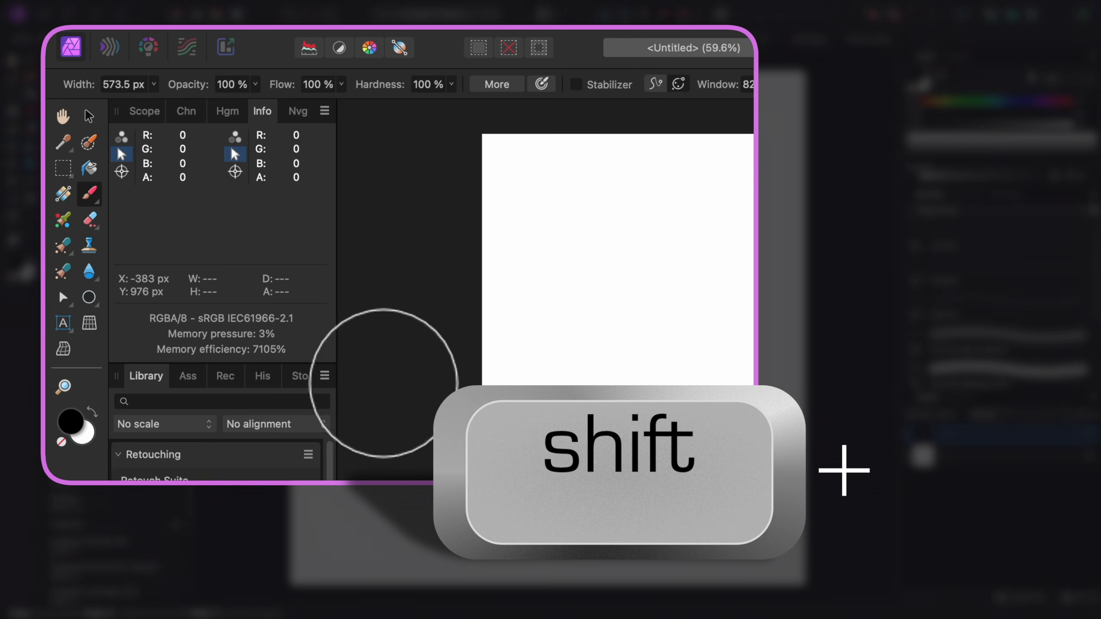
key("shift+3")
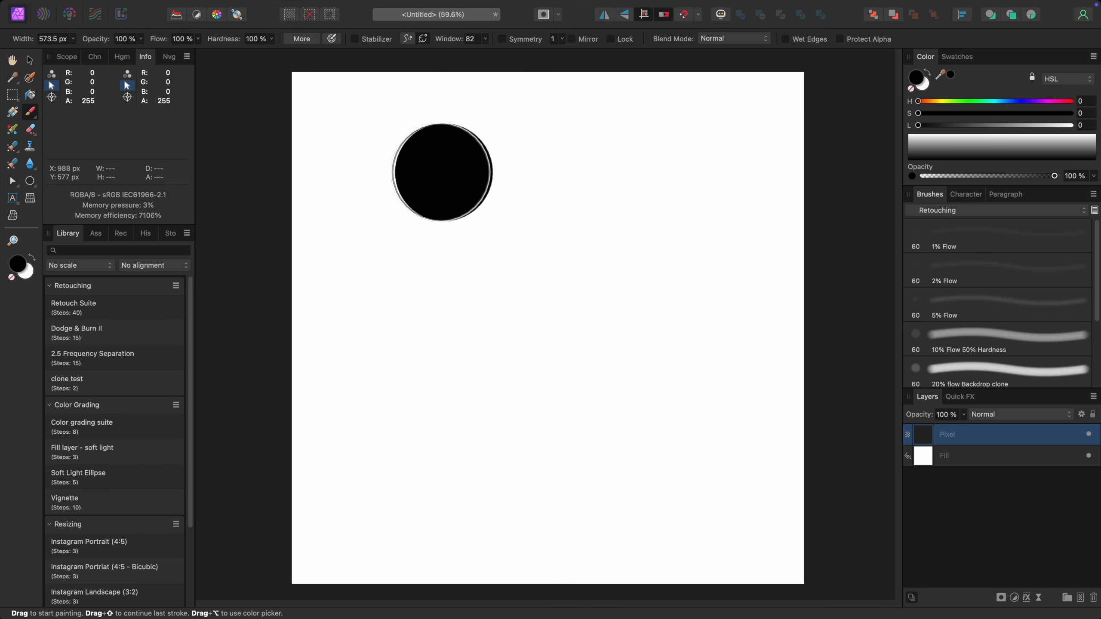
Paint a solid black dot near the canvas's upper left corner and overlapping black strokes beside it at 20% brush opacity.
left_click_drag(374, 139, 370, 156)
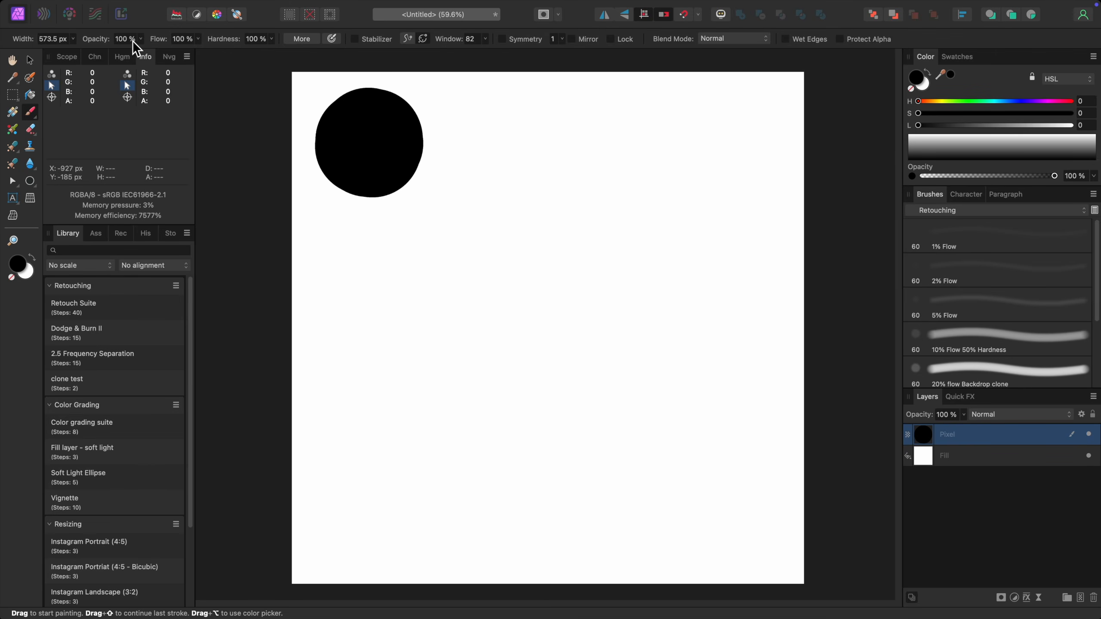
key("2")
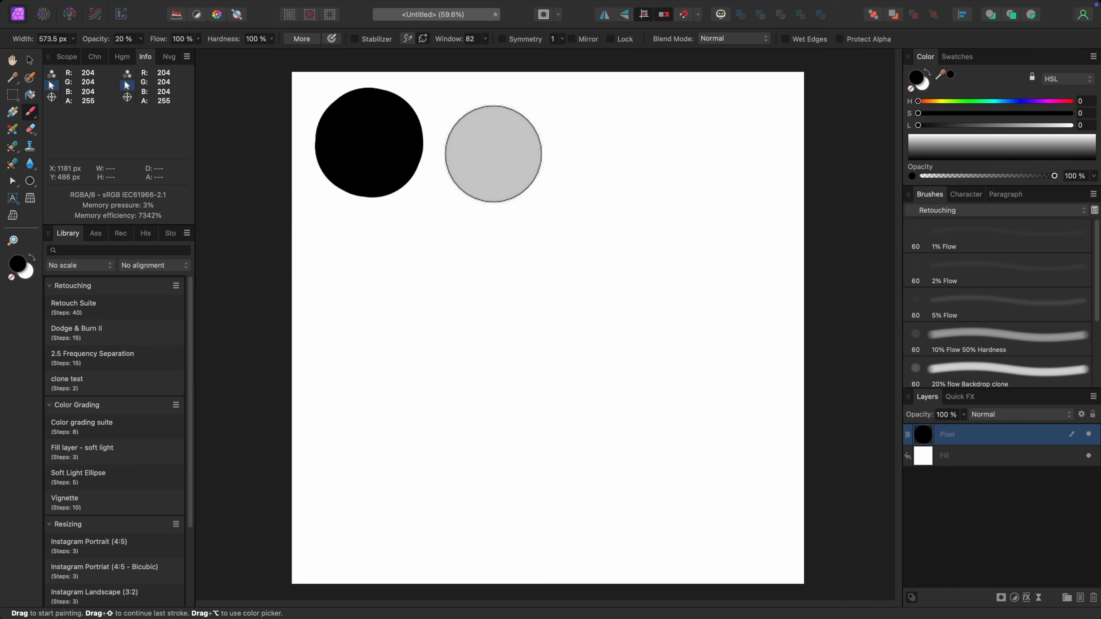
mouse_move(487, 142)
left_mouse_down()
mouse_move(530, 137)
mouse_move(484, 135)
mouse_move(489, 161)
mouse_move(539, 160)
mouse_move(541, 132)
mouse_move(477, 130)
mouse_move(484, 167)
mouse_move(520, 168)
mouse_move(545, 136)
mouse_move(486, 133)
mouse_move(496, 169)
mouse_move(570, 164)
mouse_move(566, 137)
mouse_move(500, 136)
mouse_move(508, 168)
mouse_move(582, 171)
mouse_move(610, 163)
mouse_move(595, 144)
mouse_move(512, 135)
mouse_move(661, 141)
mouse_move(636, 157)
mouse_move(513, 164)
mouse_move(546, 174)
mouse_move(648, 174)
mouse_move(675, 166)
mouse_move(679, 147)
mouse_move(550, 130)
mouse_move(669, 136)
mouse_move(681, 162)
mouse_move(620, 163)
mouse_move(694, 170)
mouse_move(693, 140)
mouse_move(556, 121)
mouse_move(521, 127)
mouse_move(516, 165)
mouse_move(659, 175)
left_mouse_up()
left_click(694, 175)
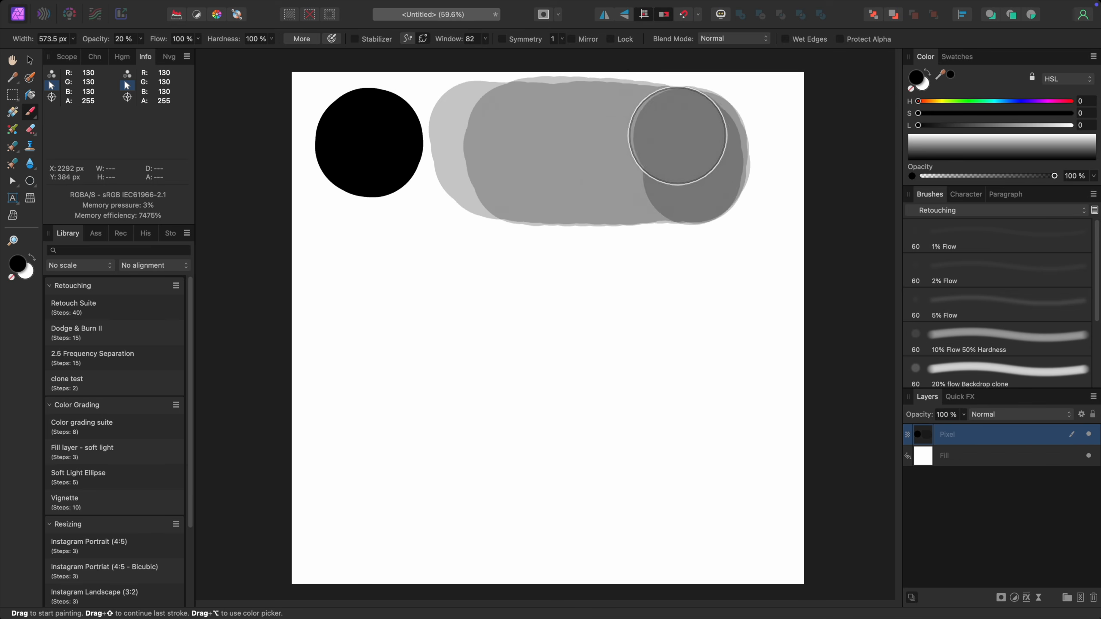
mouse_move(678, 136)
left_mouse_down()
mouse_move(545, 130)
mouse_move(539, 152)
mouse_move(600, 178)
left_mouse_up()
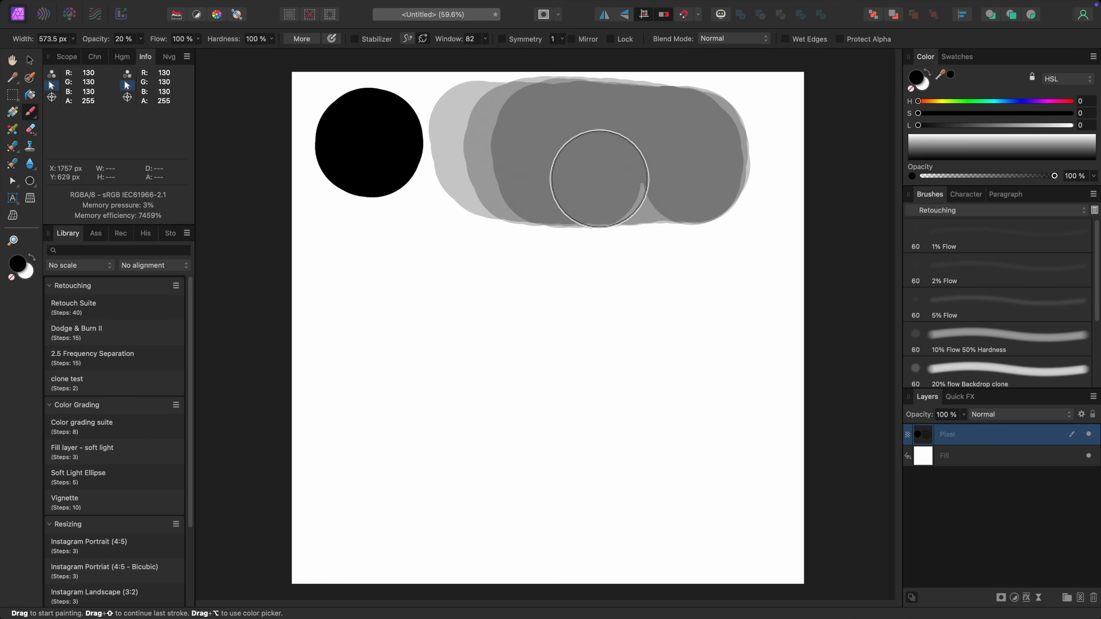
mouse_move(689, 134)
left_mouse_down()
mouse_move(567, 126)
mouse_move(568, 164)
mouse_move(595, 180)
mouse_move(689, 171)
mouse_move(692, 144)
mouse_move(654, 127)
mouse_move(591, 125)
mouse_move(600, 185)
mouse_move(700, 173)
mouse_move(688, 134)
mouse_move(621, 130)
mouse_move(623, 182)
mouse_move(699, 181)
mouse_move(691, 130)
mouse_move(641, 139)
mouse_move(642, 178)
mouse_move(671, 189)
mouse_move(697, 158)
mouse_move(692, 133)
mouse_move(659, 129)
mouse_move(664, 191)
mouse_move(700, 162)
mouse_move(697, 139)
mouse_move(687, 129)
mouse_move(684, 193)
mouse_move(700, 139)
mouse_move(702, 187)
mouse_move(718, 133)
mouse_move(710, 188)
mouse_move(723, 138)
mouse_move(723, 183)
mouse_move(731, 139)
mouse_move(735, 187)
left_mouse_up()
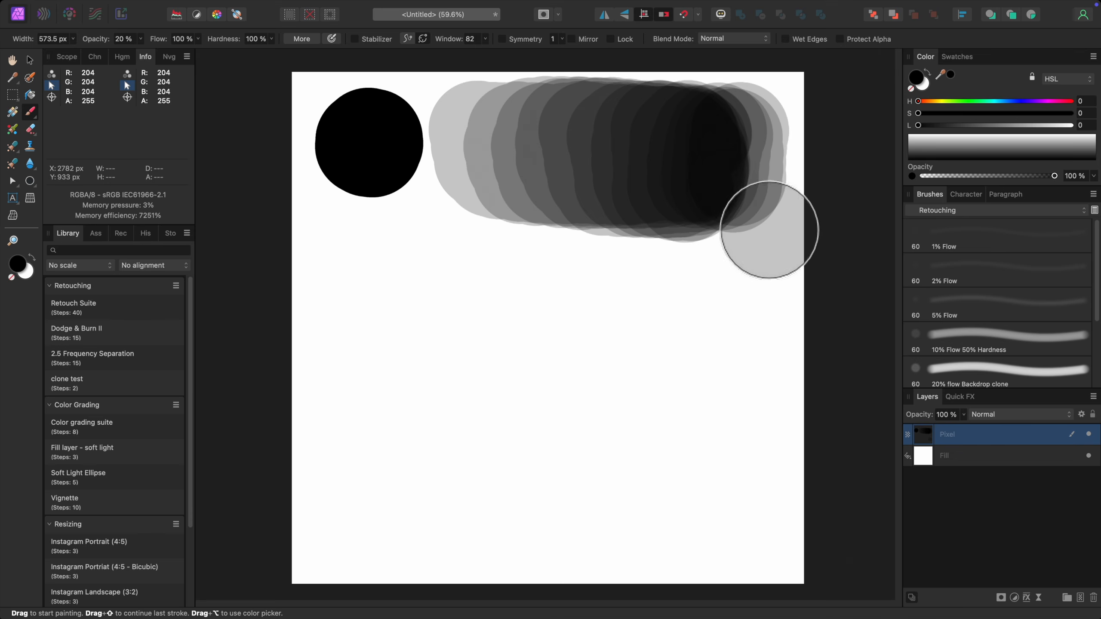
Reduce the brush width to about 466 px and paint a stroke across the lower half of the overlapping grey strokes.
key("bracketleft")
key("bracketleft")
key("bracketleft")
key("bracketleft")
key("bracketleft")
key("bracketleft")
key("bracketleft")
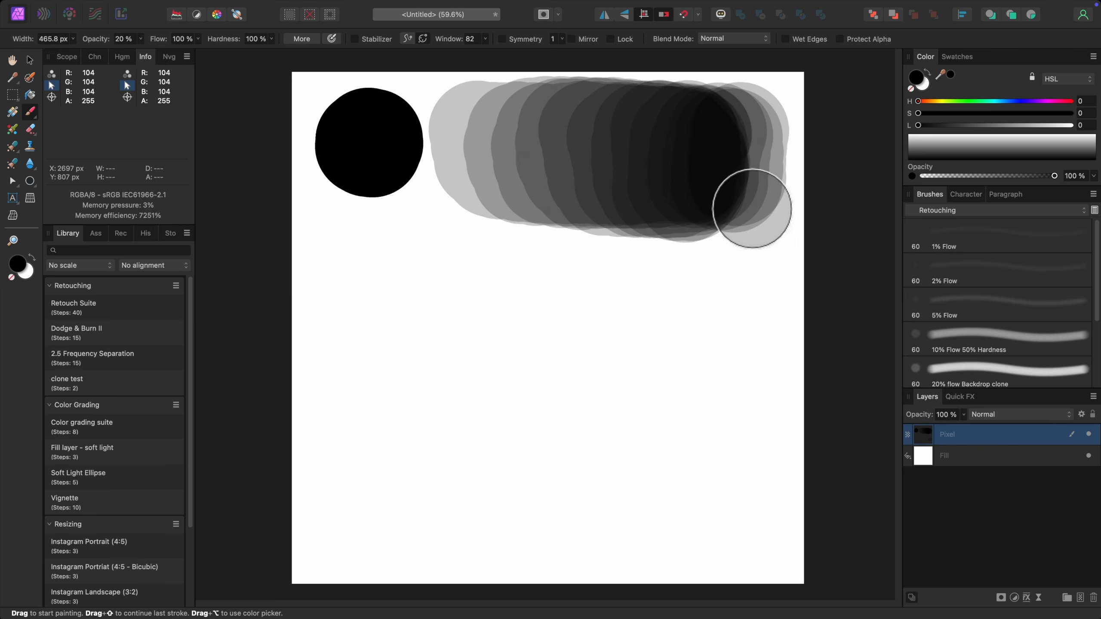
mouse_move(751, 194)
left_mouse_down()
mouse_move(749, 184)
mouse_move(514, 172)
mouse_move(460, 158)
mouse_move(477, 197)
mouse_move(678, 209)
mouse_move(475, 179)
mouse_move(440, 153)
left_mouse_up()
Vary the brush width down to about 99 px, enlarge it to about 198 px and paint another stroke across the grey area.
key("bracketleft")
key("bracketleft")
key("bracketleft")
key("bracketleft")
key("bracketleft")
key("bracketleft")
key("bracketleft")
key("bracketright")
key("bracketright")
key("bracketright")
key("bracketleft")
key("bracketleft")
key("bracketleft")
key("bracketleft")
key("bracketleft")
key("bracketleft")
key("bracketleft")
key("bracketleft")
key("bracketleft")
key("bracketleft")
key("bracketleft")
key("bracketleft")
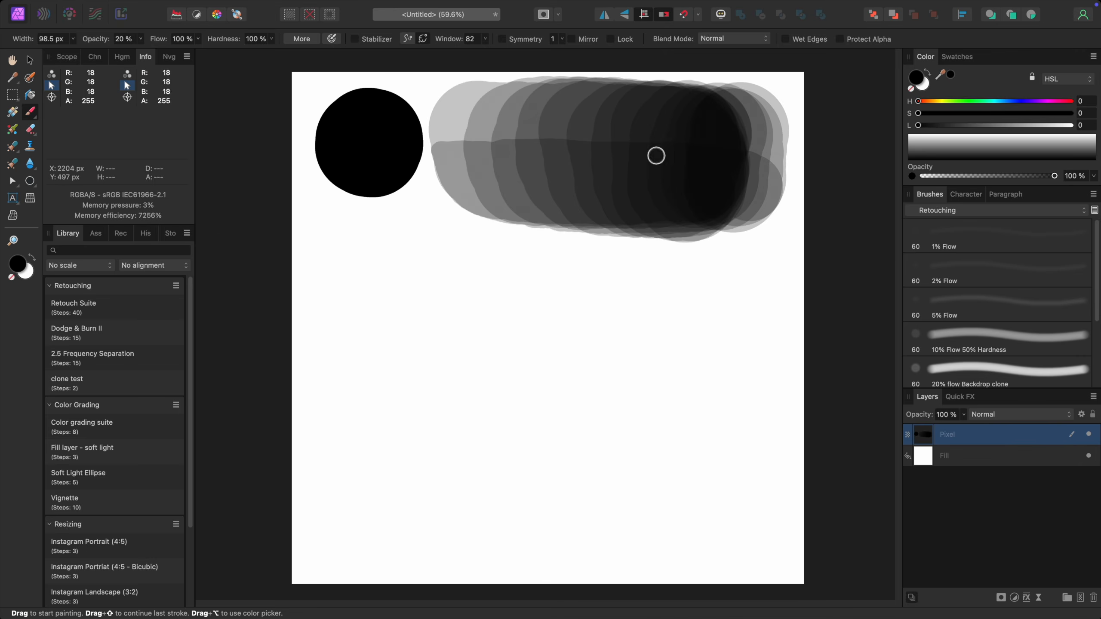
key("bracketright")
key("bracketright")
key("bracketright")
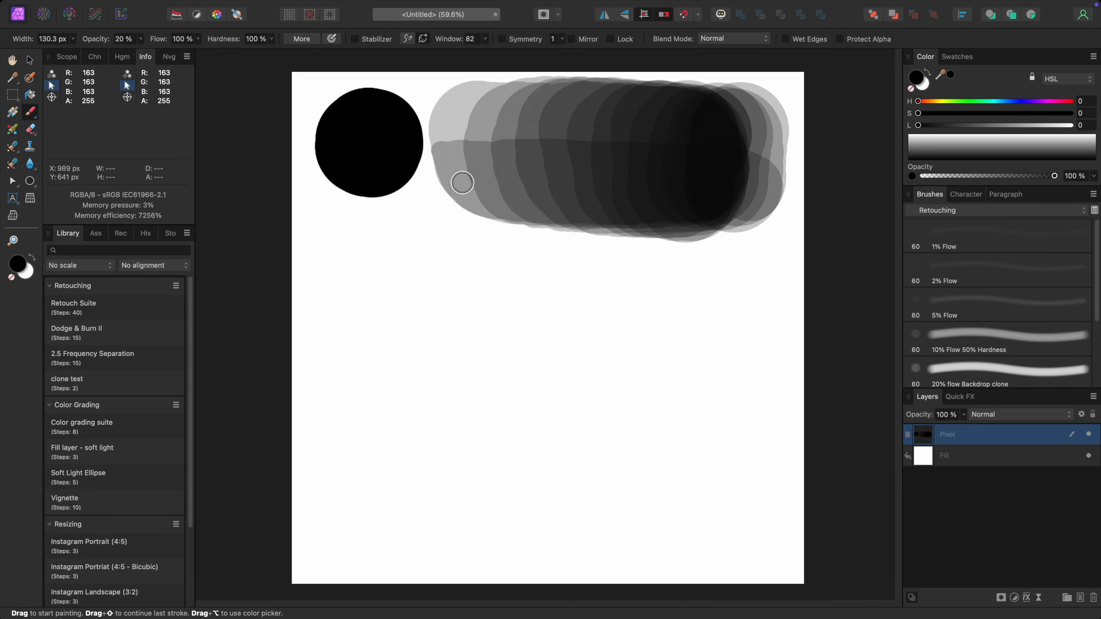
key("bracketright")
key("bracketright")
key("bracketright")
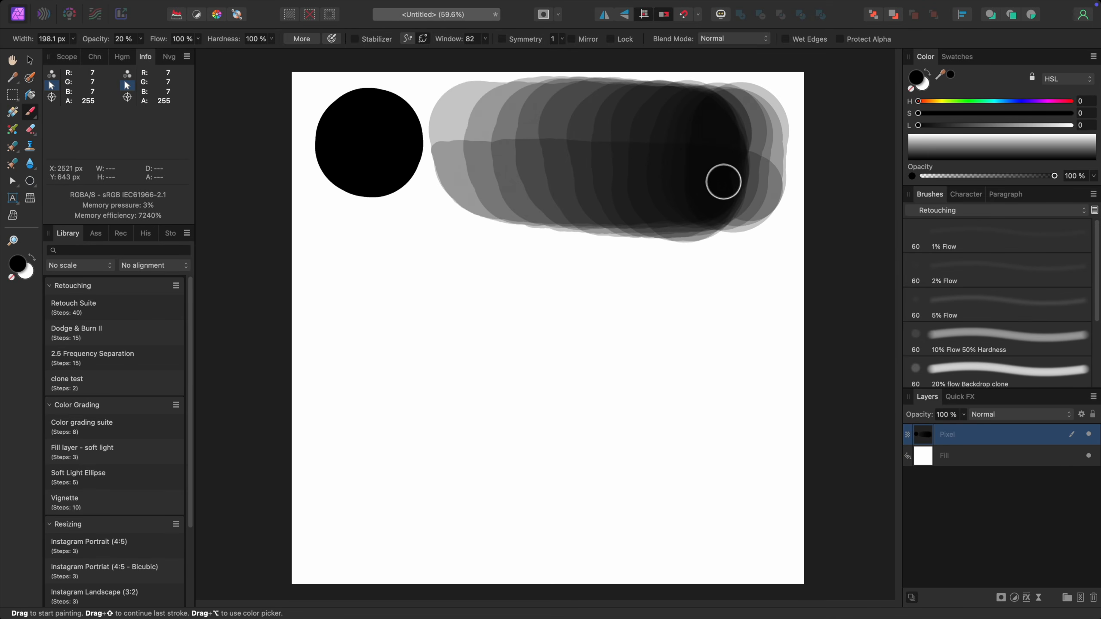
left_click_drag(721, 179, 440, 162)
Vary the brush width between about 103 and 181 px and darken the lower edge of the grey area with more black paint.
key("bracketleft")
key("bracketleft")
key("bracketleft")
key("bracketleft")
key("bracketleft")
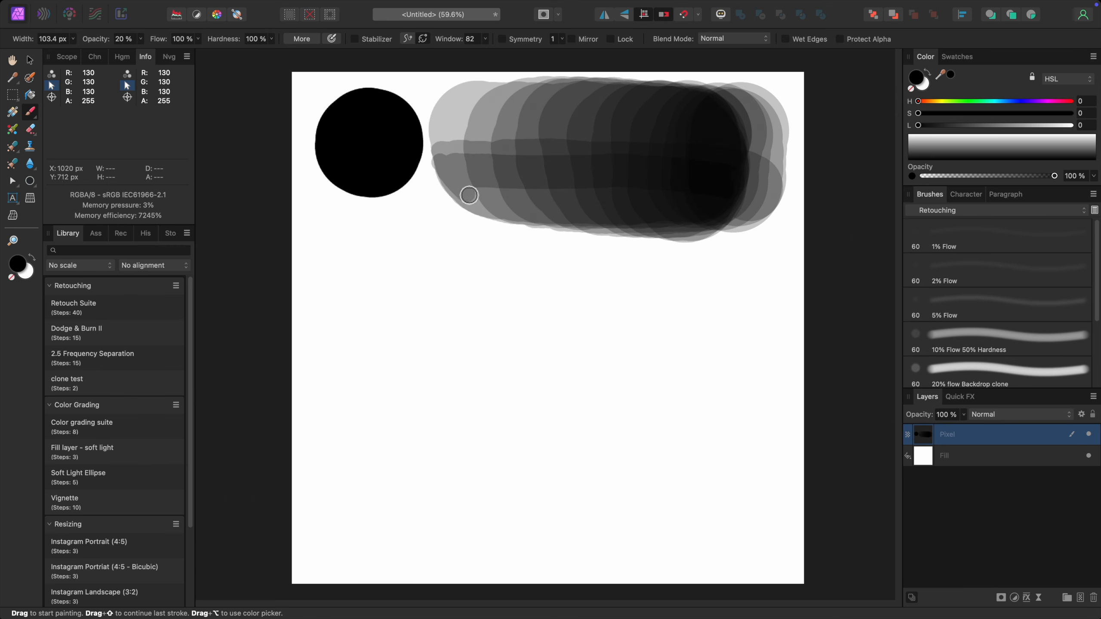
key("bracketright")
key("bracketright")
key("bracketright")
key("bracketright")
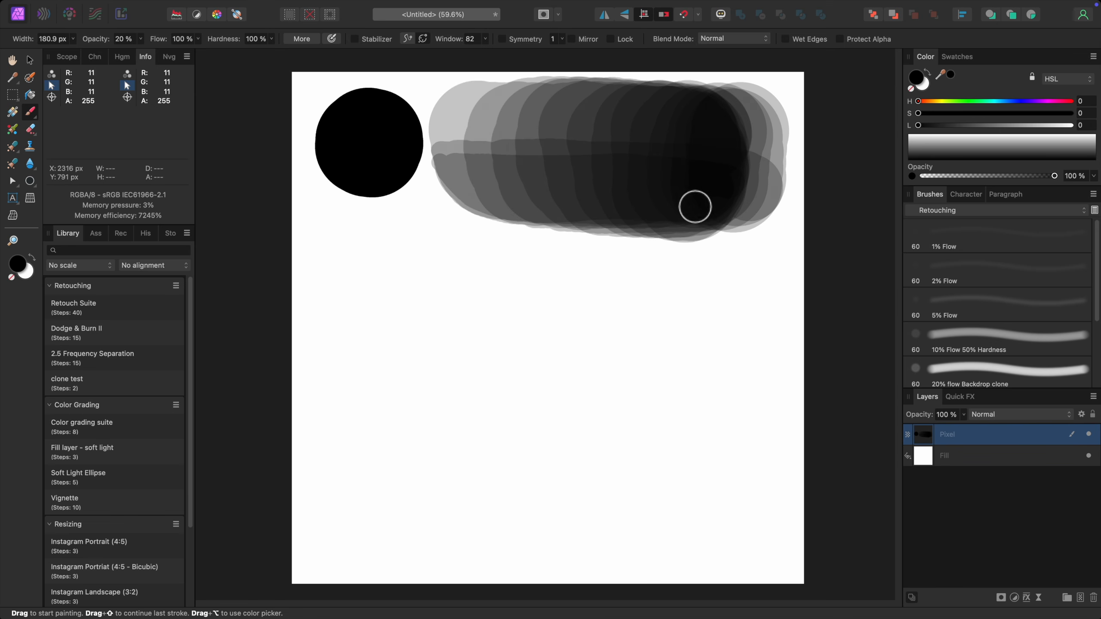
key("bracketleft")
mouse_move(713, 187)
left_mouse_down()
mouse_move(457, 183)
mouse_move(473, 195)
mouse_move(646, 204)
left_mouse_up()
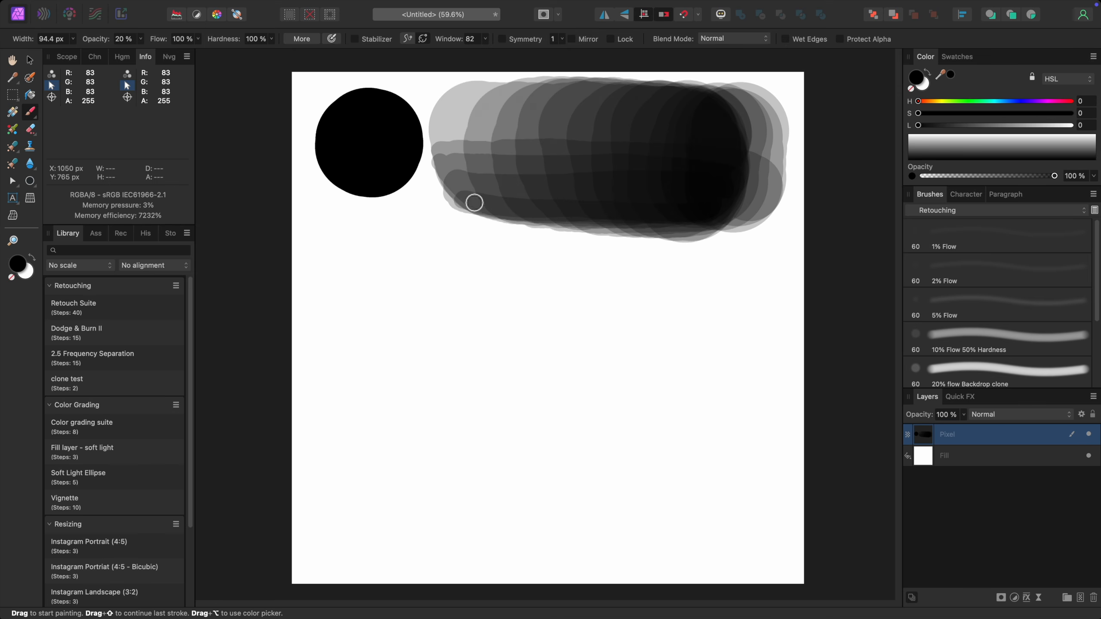
Set the brush colour's lightness to 100 and paint translucent white strokes of varying width along the grey area's upper edge.
left_click_drag(919, 125, 1088, 150)
key("]")
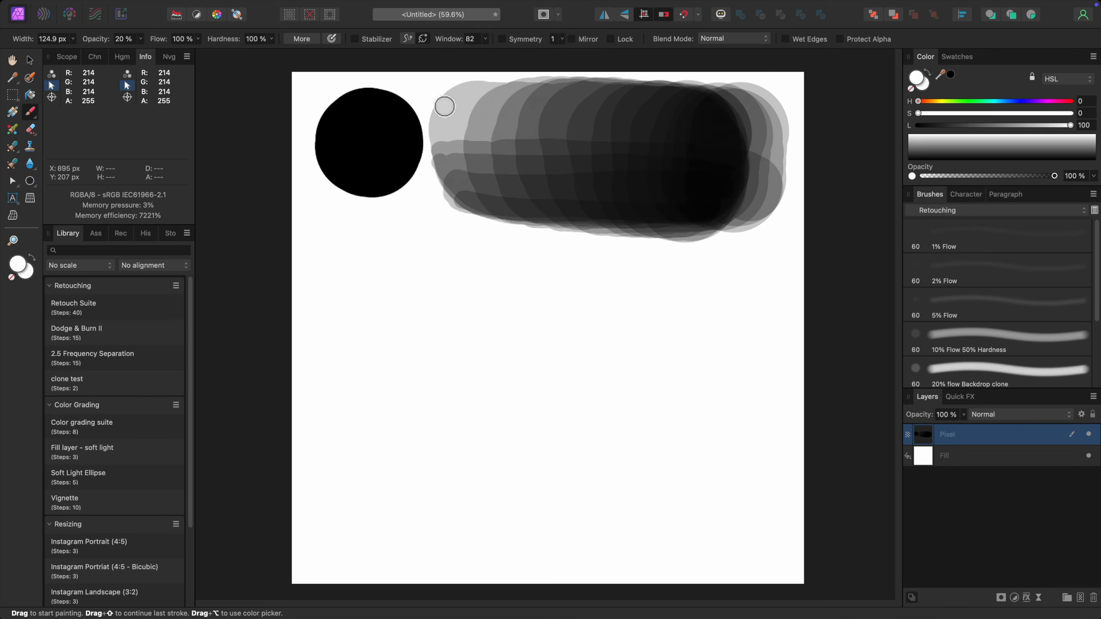
mouse_move(446, 110)
left_mouse_down()
mouse_move(522, 90)
mouse_move(708, 99)
mouse_move(540, 95)
left_mouse_up()
key("]")
key("]")
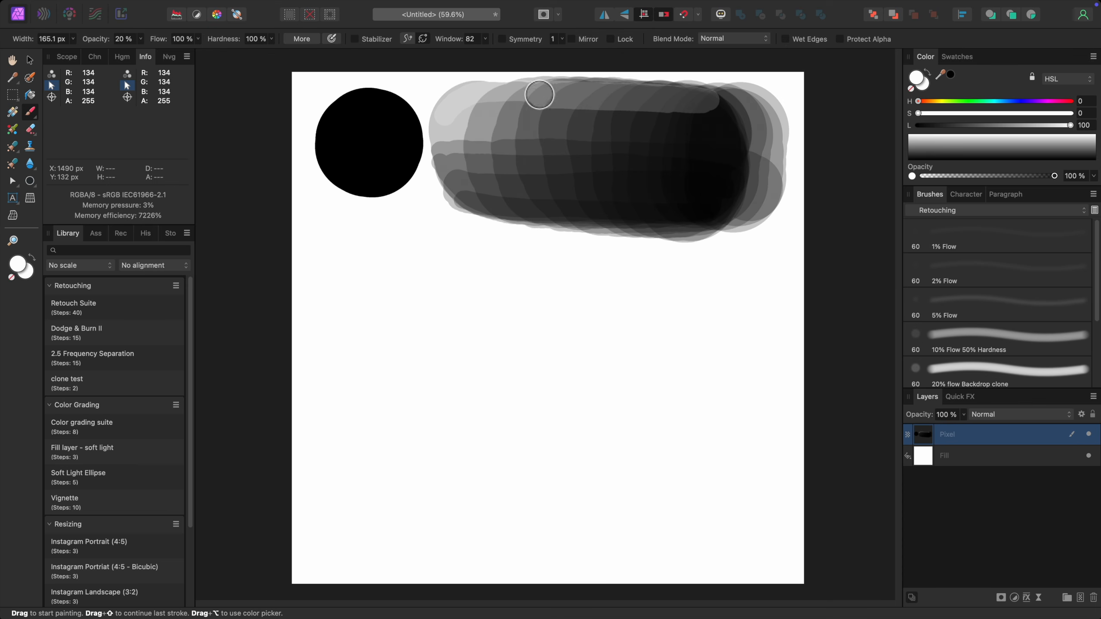
left_click_drag(469, 100, 661, 105)
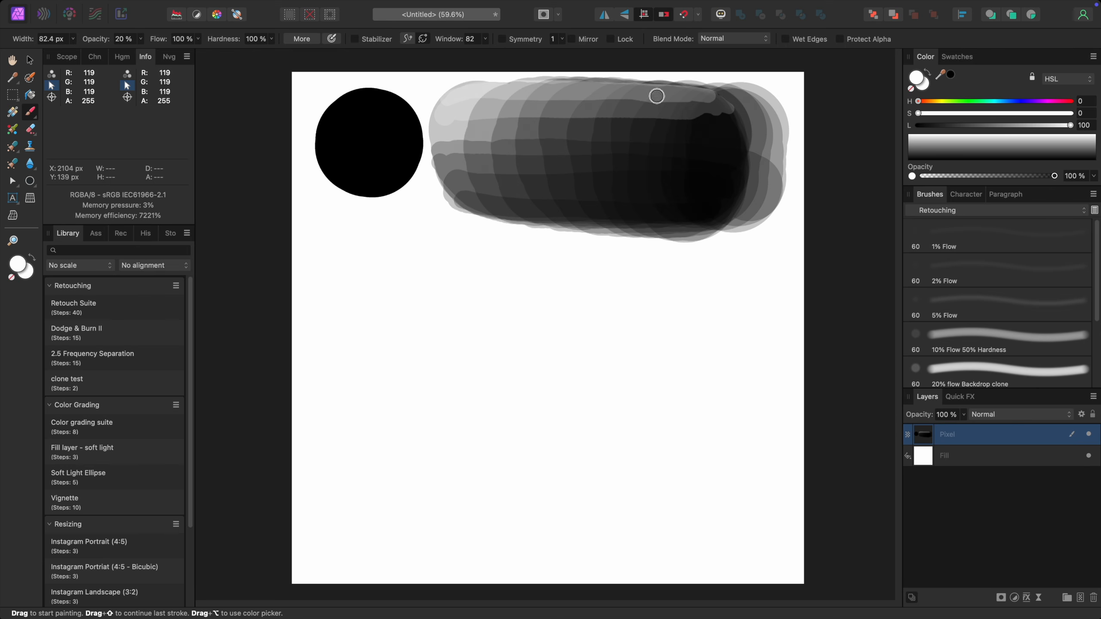
left_click_drag(657, 86, 557, 87)
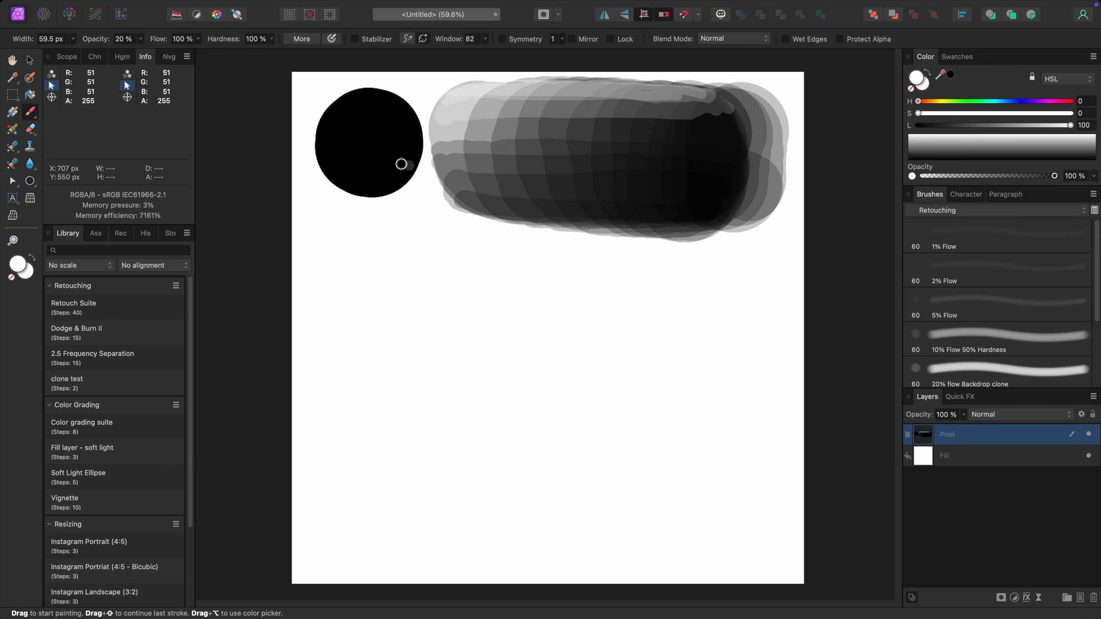
Set the brush hardness to 0% and add a new pixel layer with the painted layer hidden.
left_click(271, 39)
left_click_drag(251, 54, 167, 79)
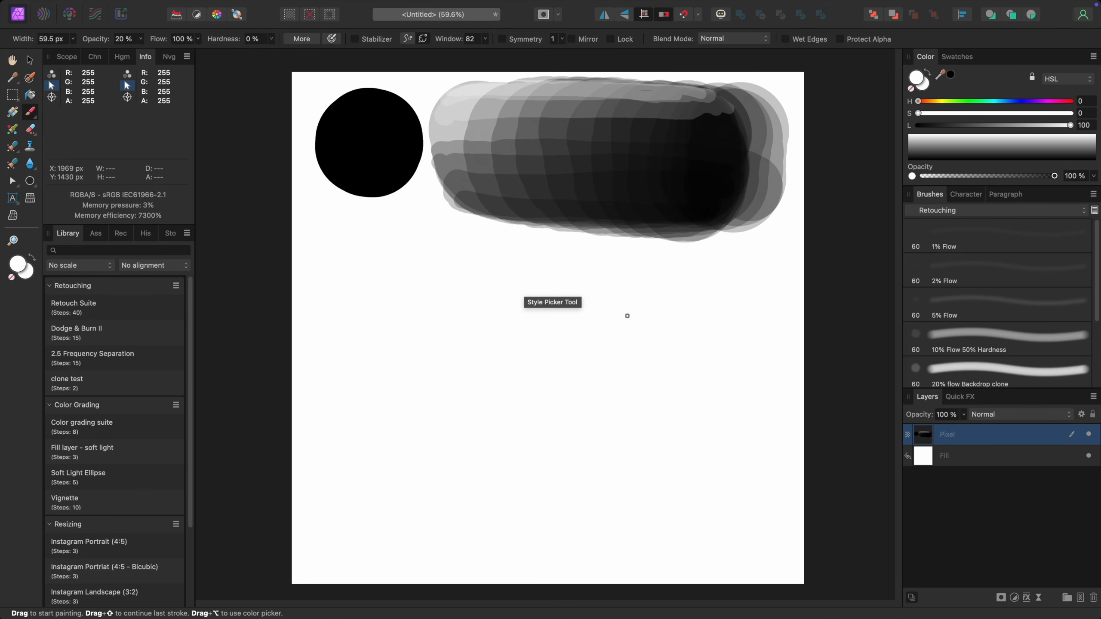
key("super+shift+n")
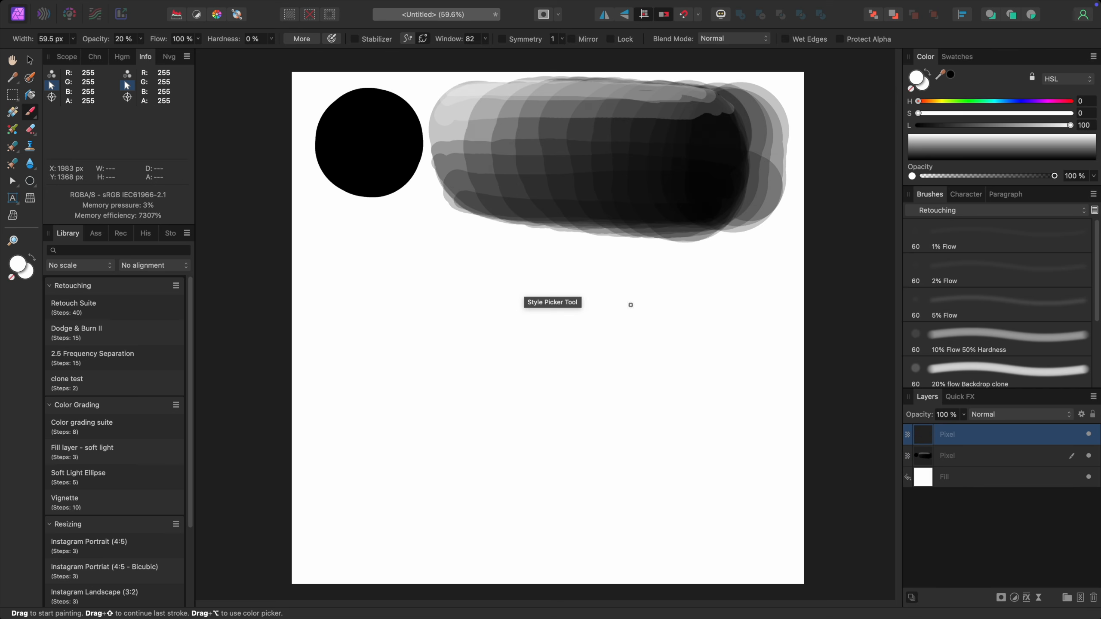
left_click(1090, 456)
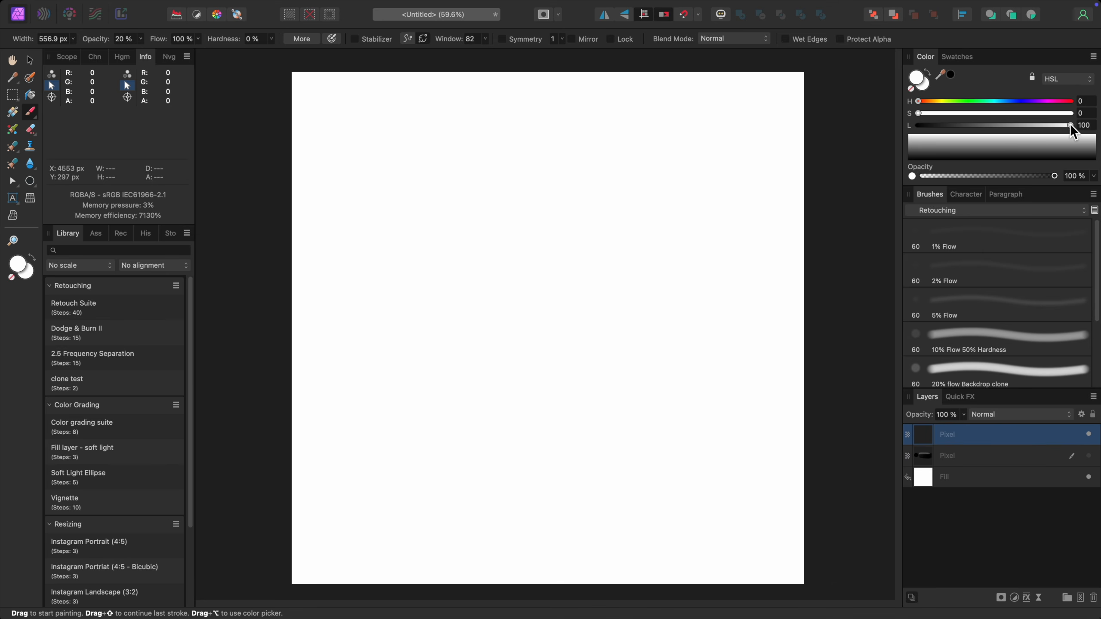
Set the brush colour to black and build up overlapping soft strokes at 20% opacity with a brush about 1120 px wide.
left_click_drag(1069, 125, 906, 120)
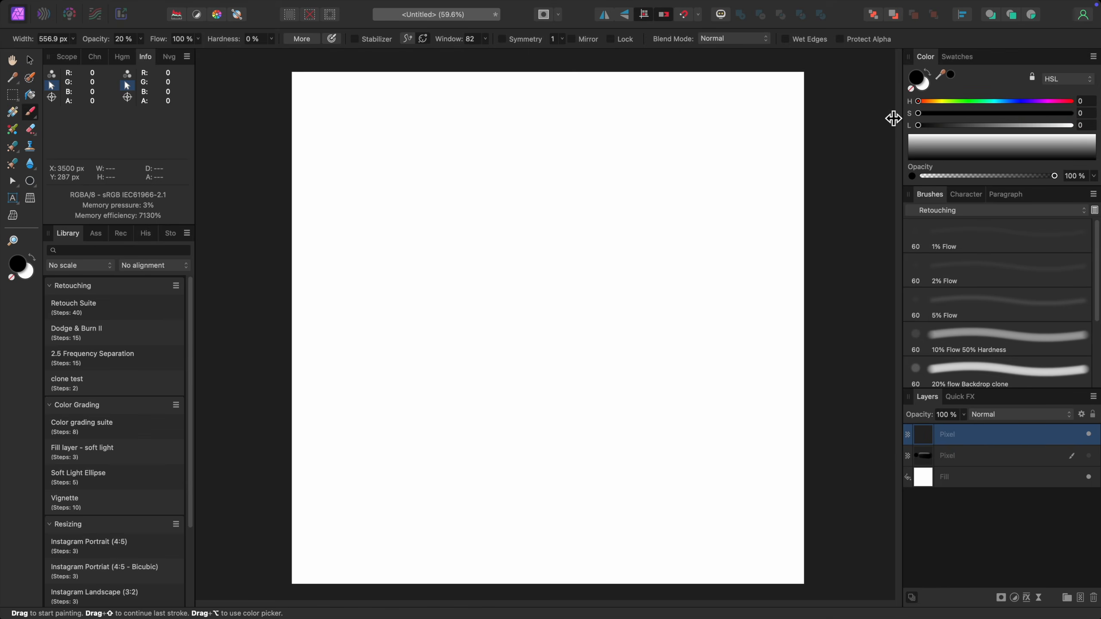
key("bracketright")
key("bracketright")
key("bracketright")
key("bracketright")
key("bracketright")
mouse_move(410, 167)
left_mouse_down()
mouse_move(647, 146)
mouse_move(415, 169)
mouse_move(592, 169)
mouse_move(416, 186)
mouse_move(507, 155)
mouse_move(398, 162)
mouse_move(436, 187)
mouse_move(526, 161)
mouse_move(510, 154)
mouse_move(518, 192)
mouse_move(506, 152)
mouse_move(413, 162)
mouse_move(441, 200)
mouse_move(494, 195)
mouse_move(418, 188)
mouse_move(417, 209)
mouse_move(457, 187)
mouse_move(462, 195)
mouse_move(462, 173)
mouse_move(429, 150)
mouse_move(412, 186)
mouse_move(430, 168)
mouse_move(408, 176)
mouse_move(407, 155)
mouse_move(396, 215)
mouse_move(384, 219)
mouse_move(392, 165)
mouse_move(360, 161)
mouse_move(346, 199)
left_mouse_up()
left_click(540, 376)
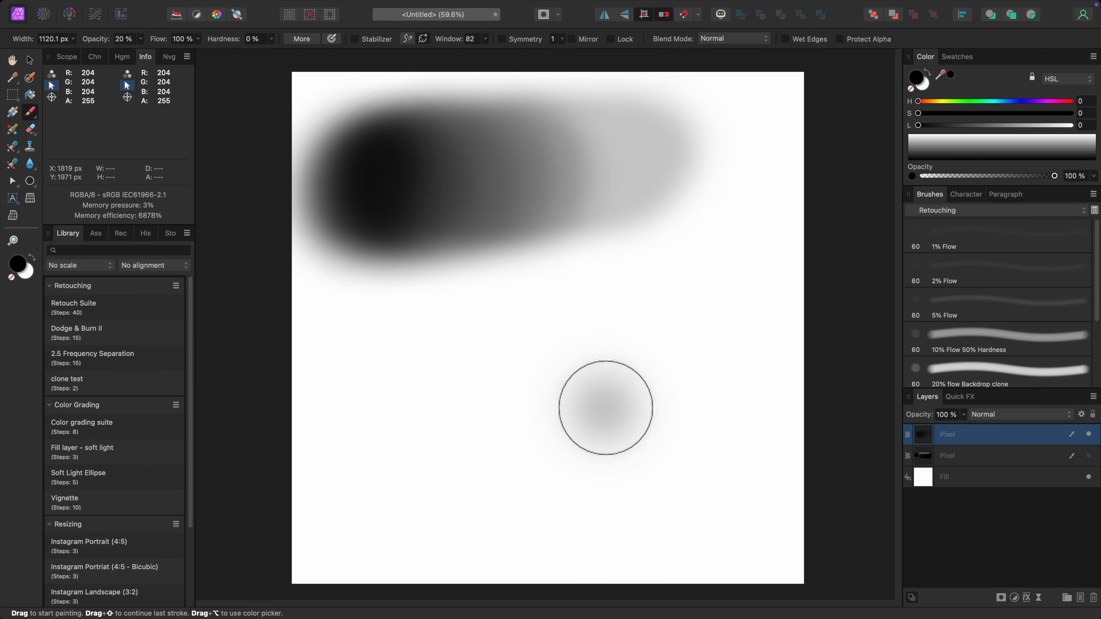
Delete the layer with the soft strokes and show the hidden painted layer again.
key("Delete")
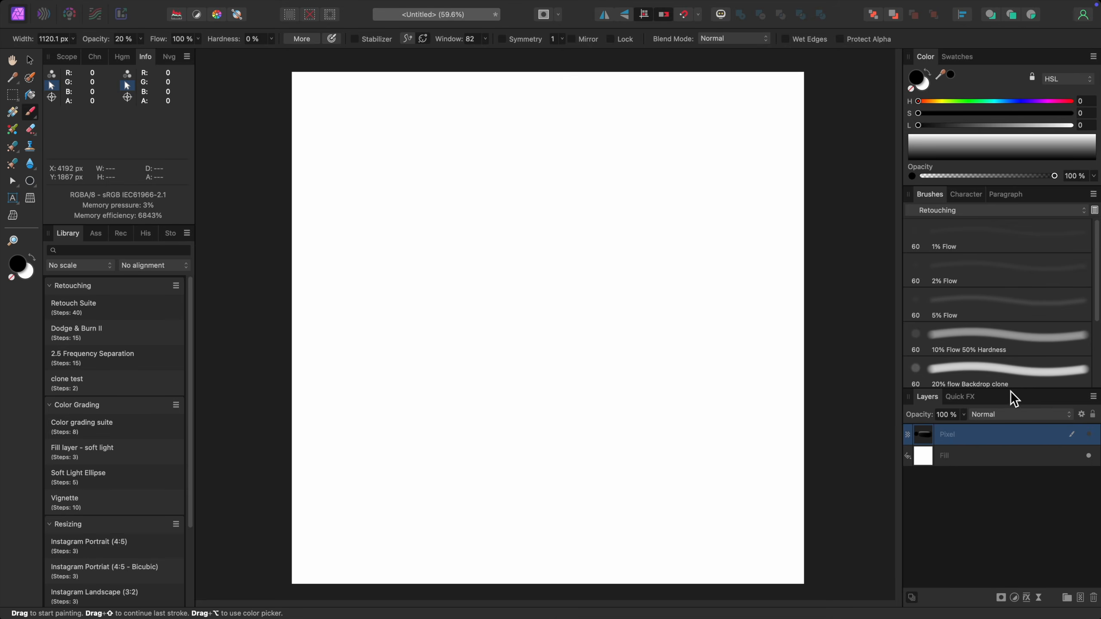
left_click(1091, 434)
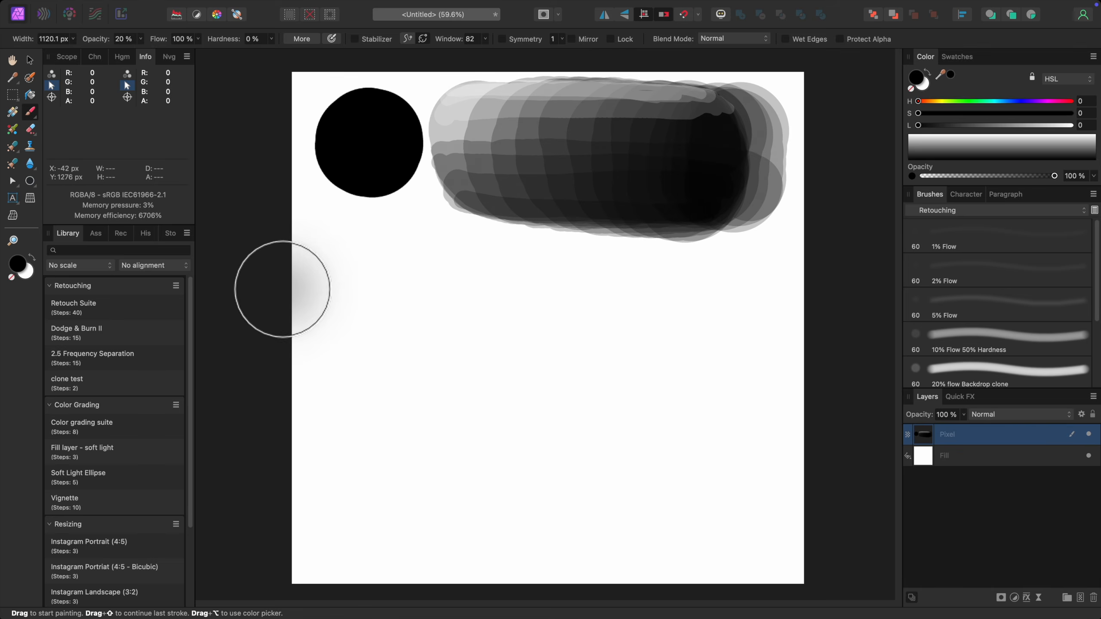
Set both the brush opacity and the brush hardness to 100%.
left_click(141, 39)
left_click_drag(145, 51, 189, 55)
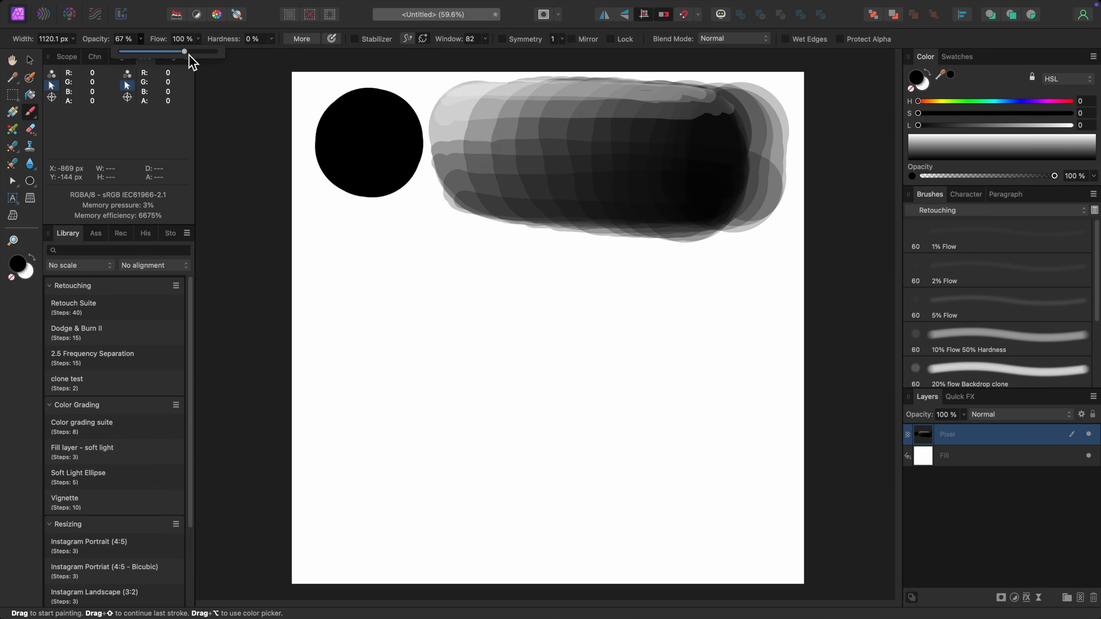
left_click(225, 57)
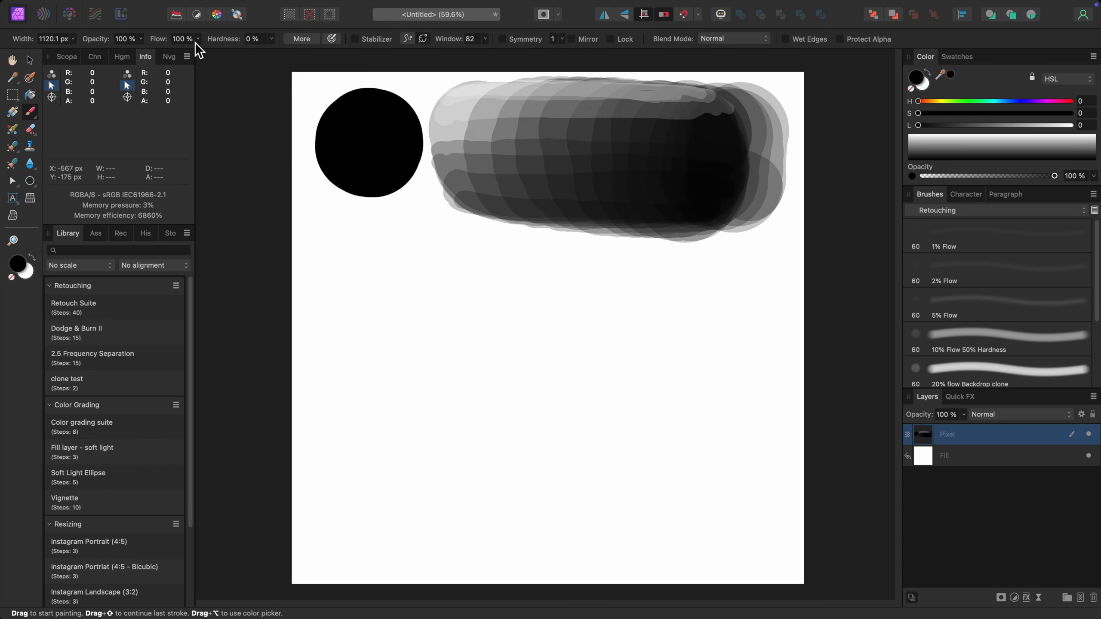
left_click_drag(307, 55, 382, 53)
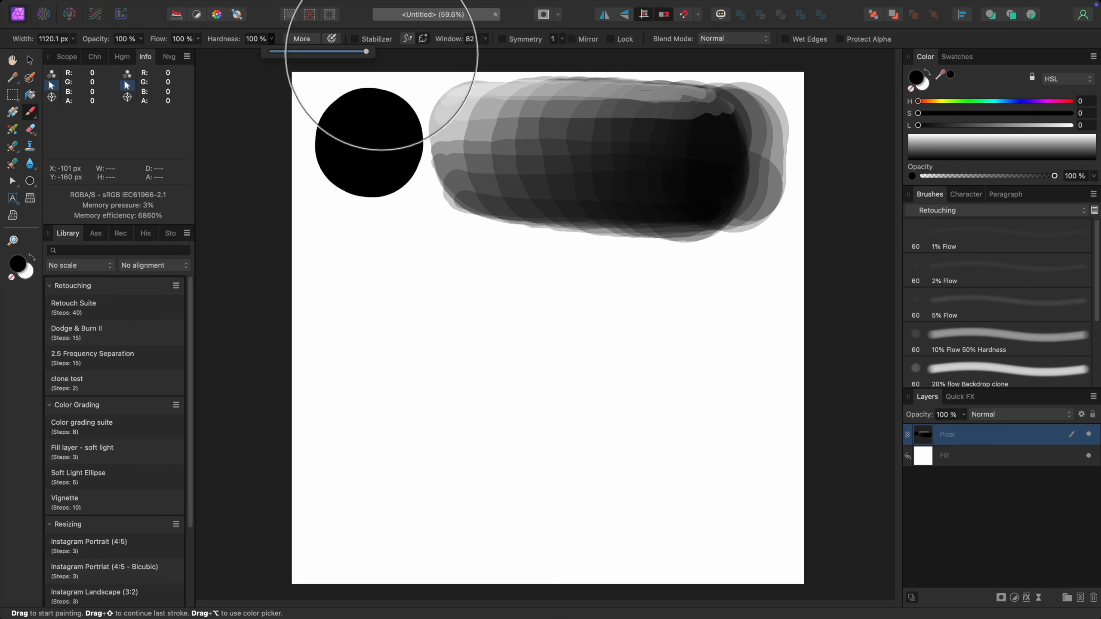
Set the brush flow to 3% and paint a gradually darkening black stroke mid-canvas with a brush about 422 px wide.
left_click_drag(198, 43, 194, 53)
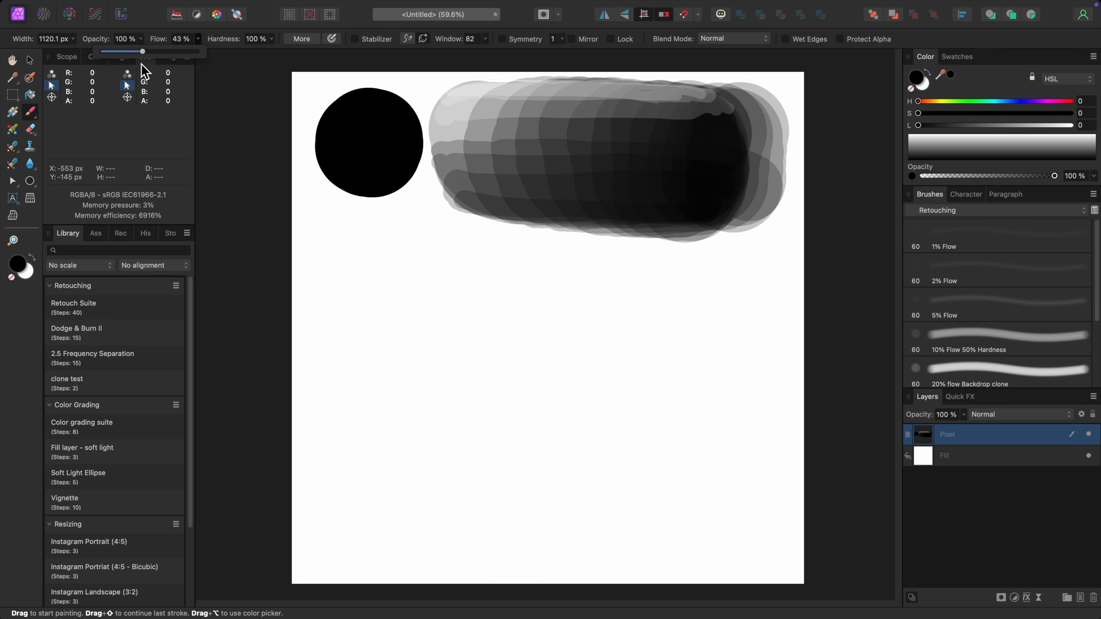
left_click_drag(142, 64, 104, 71)
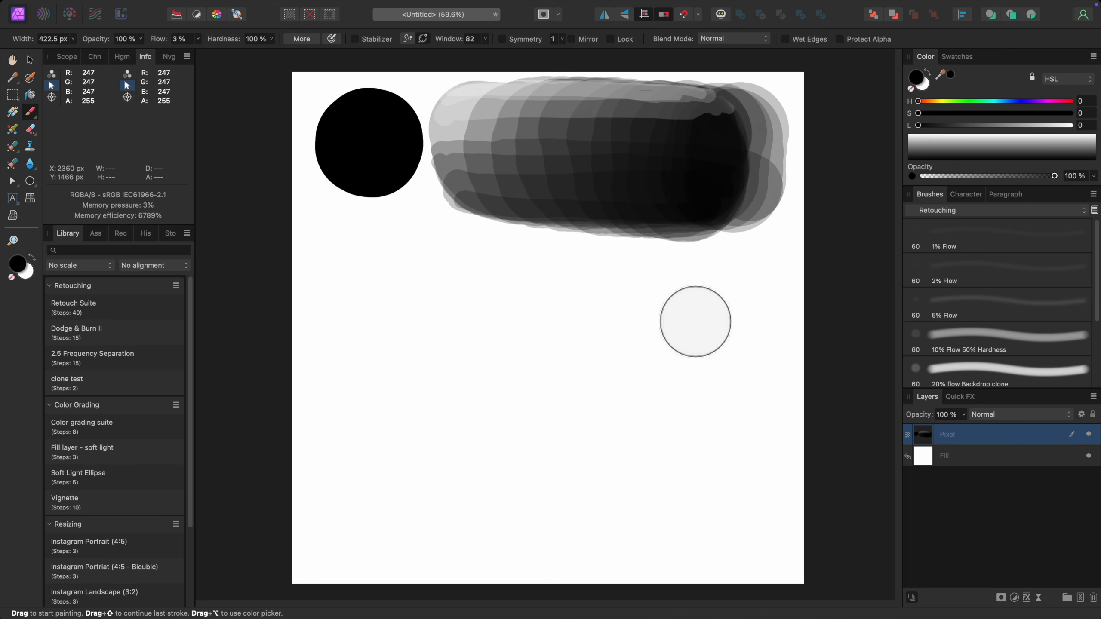
mouse_move(682, 303)
left_mouse_down()
mouse_move(492, 299)
mouse_move(482, 312)
mouse_move(676, 299)
mouse_move(727, 308)
mouse_move(464, 303)
mouse_move(498, 320)
mouse_move(645, 314)
mouse_move(672, 333)
mouse_move(537, 325)
mouse_move(631, 318)
mouse_move(535, 312)
mouse_move(632, 309)
mouse_move(560, 311)
mouse_move(624, 307)
mouse_move(560, 307)
mouse_move(605, 314)
mouse_move(592, 306)
mouse_move(606, 303)
mouse_move(501, 322)
mouse_move(597, 332)
mouse_move(623, 306)
mouse_move(645, 329)
mouse_move(508, 308)
mouse_move(557, 295)
mouse_move(551, 306)
mouse_move(641, 318)
mouse_move(623, 293)
mouse_move(633, 328)
mouse_move(552, 301)
mouse_move(589, 295)
mouse_move(594, 327)
mouse_move(598, 298)
mouse_move(657, 311)
mouse_move(624, 328)
mouse_move(577, 311)
mouse_move(596, 307)
mouse_move(537, 305)
mouse_move(520, 320)
mouse_move(556, 300)
mouse_move(465, 295)
mouse_move(684, 303)
mouse_move(459, 318)
mouse_move(628, 331)
mouse_move(491, 331)
mouse_move(629, 341)
mouse_move(564, 318)
left_mouse_up()
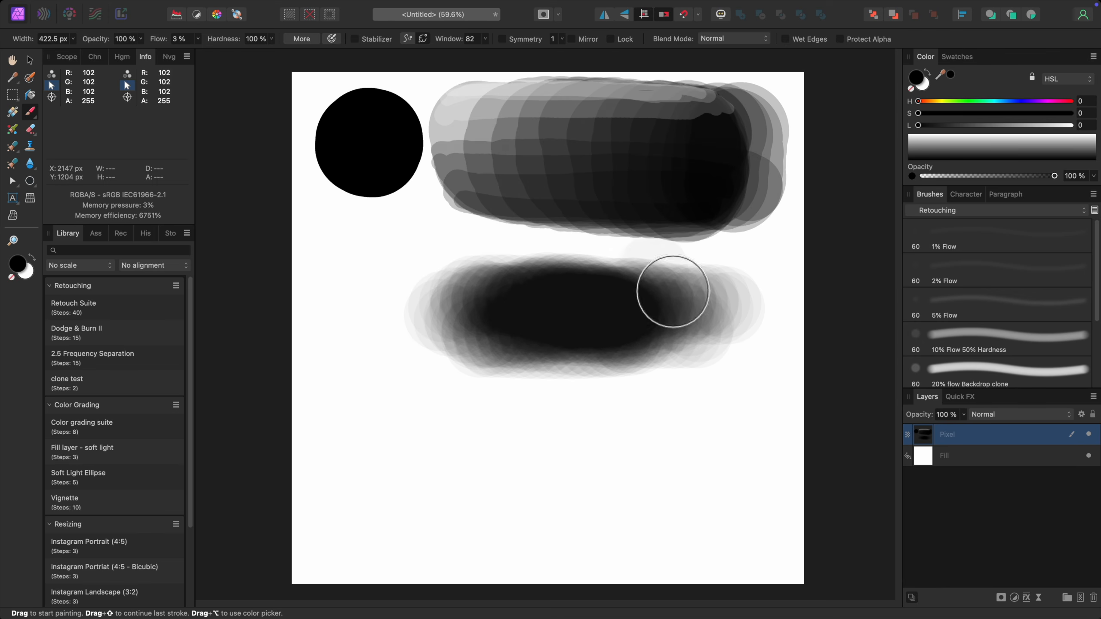
Undo the low-flow stroke and build up a new black patch mid-canvas at 3% flow.
key("super+z")
mouse_move(702, 315)
left_mouse_down()
mouse_move(705, 341)
mouse_move(693, 293)
mouse_move(680, 327)
mouse_move(700, 347)
mouse_move(708, 297)
mouse_move(464, 281)
mouse_move(609, 299)
mouse_move(517, 331)
mouse_move(621, 337)
mouse_move(449, 347)
mouse_move(666, 359)
mouse_move(687, 349)
mouse_move(668, 296)
mouse_move(690, 345)
mouse_move(682, 361)
mouse_move(606, 362)
mouse_move(625, 363)
mouse_move(595, 375)
mouse_move(512, 377)
mouse_move(428, 358)
mouse_move(572, 377)
mouse_move(668, 372)
mouse_move(646, 343)
mouse_move(487, 340)
mouse_move(652, 339)
mouse_move(656, 320)
mouse_move(607, 312)
mouse_move(647, 334)
mouse_move(662, 322)
mouse_move(623, 323)
mouse_move(655, 358)
mouse_move(667, 352)
mouse_move(655, 365)
mouse_move(470, 366)
mouse_move(684, 356)
mouse_move(695, 320)
mouse_move(715, 317)
mouse_move(693, 373)
mouse_move(683, 313)
mouse_move(639, 335)
mouse_move(488, 339)
mouse_move(498, 352)
mouse_move(457, 373)
mouse_move(558, 386)
mouse_move(681, 376)
mouse_move(723, 408)
mouse_move(684, 416)
mouse_move(718, 352)
left_mouse_up()
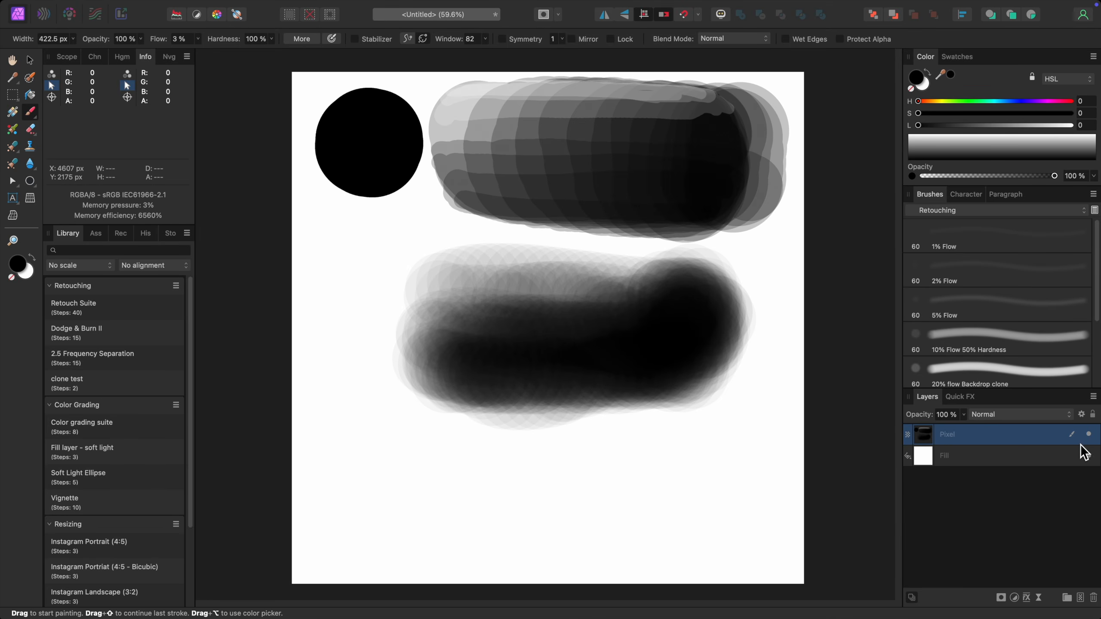
Hide the painted layer and, on a new pixel layer, build up a soft black stroke at 0% hardness and 3% flow.
left_click(1089, 435)
key("super+shift+n")
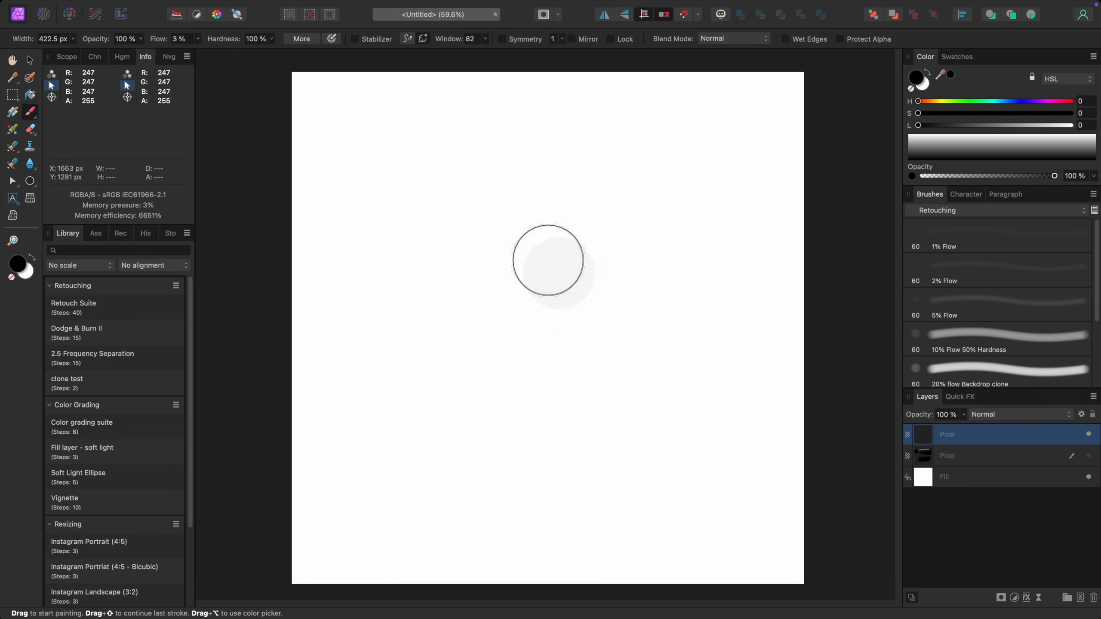
left_click_drag(272, 39, 168, 69)
key("bracketright")
key("bracketright")
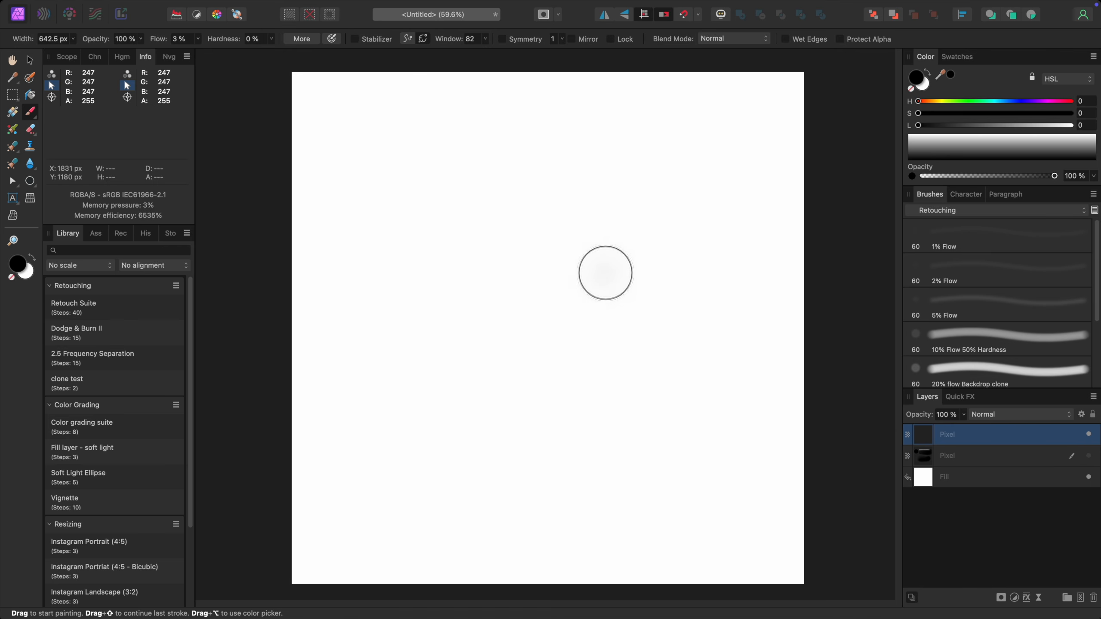
key("bracketright")
mouse_move(651, 260)
left_mouse_down()
mouse_move(497, 294)
mouse_move(628, 277)
mouse_move(649, 240)
mouse_move(657, 256)
mouse_move(630, 254)
mouse_move(634, 226)
mouse_move(661, 244)
mouse_move(634, 265)
mouse_move(621, 231)
mouse_move(658, 225)
mouse_move(645, 287)
mouse_move(613, 297)
mouse_move(547, 287)
mouse_move(545, 277)
mouse_move(608, 280)
mouse_move(583, 285)
mouse_move(599, 243)
mouse_move(626, 225)
mouse_move(563, 274)
mouse_move(528, 251)
mouse_move(557, 230)
mouse_move(587, 232)
mouse_move(573, 223)
mouse_move(514, 278)
mouse_move(454, 282)
mouse_move(465, 262)
mouse_move(533, 228)
mouse_move(480, 223)
mouse_move(456, 265)
mouse_move(511, 235)
mouse_move(484, 240)
mouse_move(607, 269)
mouse_move(615, 250)
mouse_move(642, 245)
mouse_move(597, 249)
mouse_move(602, 240)
mouse_move(647, 227)
mouse_move(614, 224)
mouse_move(660, 238)
mouse_move(574, 245)
mouse_move(547, 220)
mouse_move(635, 283)
mouse_move(616, 264)
mouse_move(672, 243)
mouse_move(631, 265)
left_mouse_up()
key("bracketright")
key("bracketright")
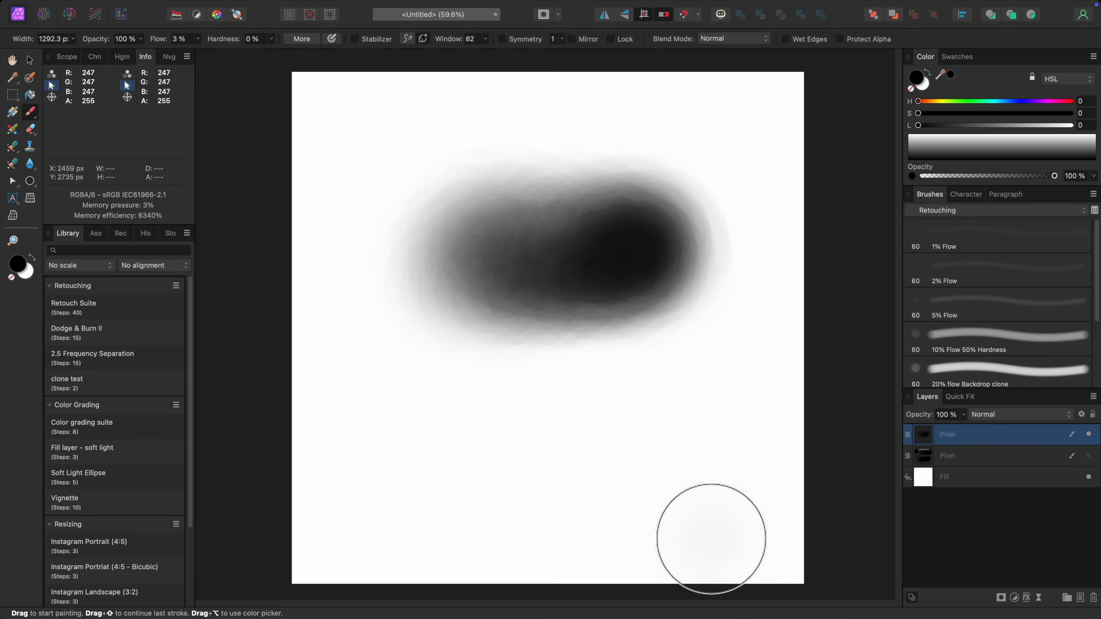
Delete the layer with the soft stroke and add a new pixel layer above the hidden painted layer.
key("Delete")
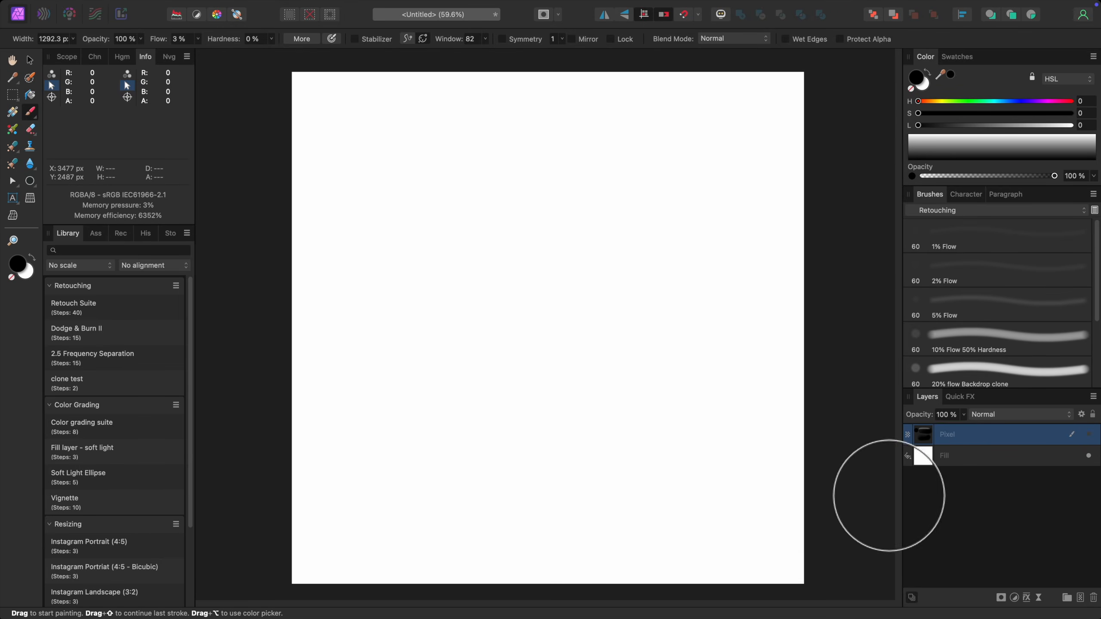
left_click(1090, 435)
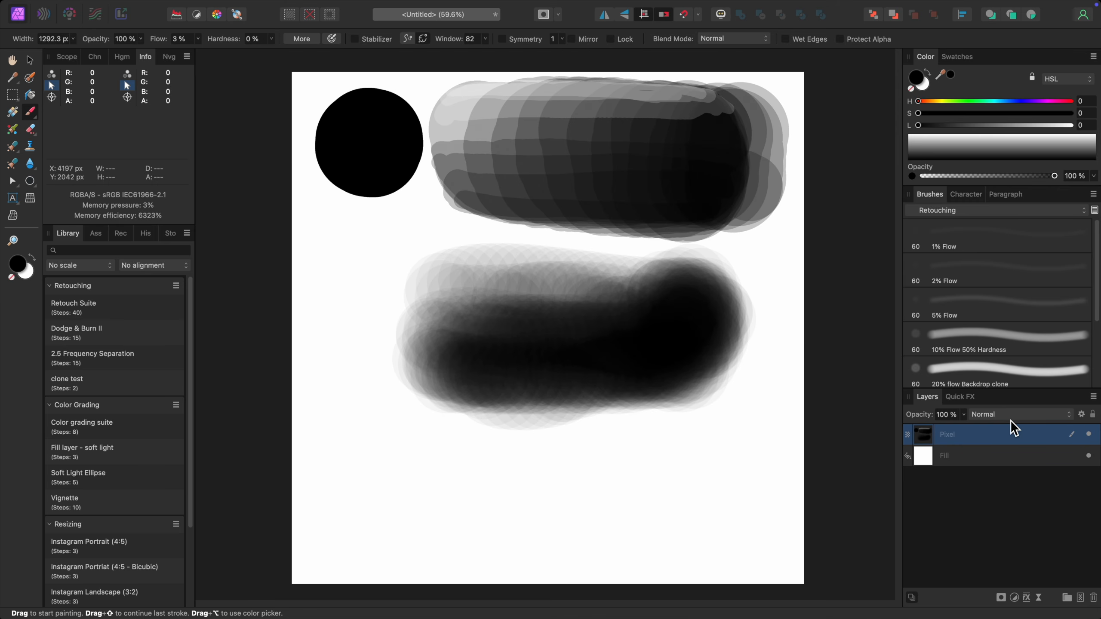
left_click(1090, 434)
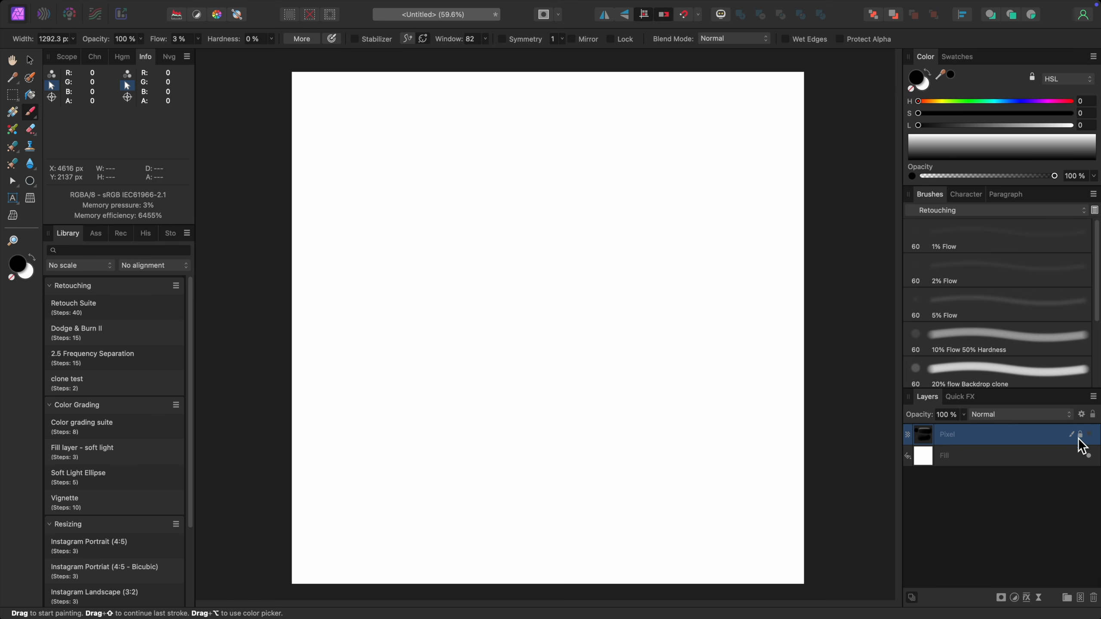
key("super+shift+n")
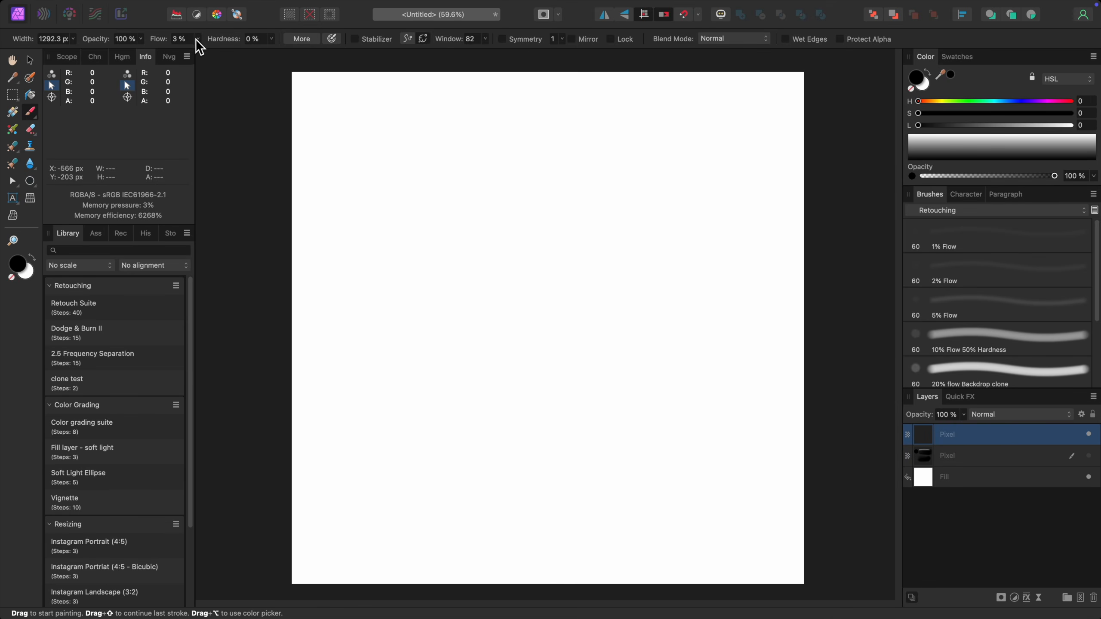
Set the brush flow and hardness to 100% and the brush width to about 675 px.
mouse_move(199, 41)
left_mouse_down()
mouse_move(223, 58)
mouse_move(366, 64)
left_mouse_up()
key("bracketleft")
key("bracketleft")
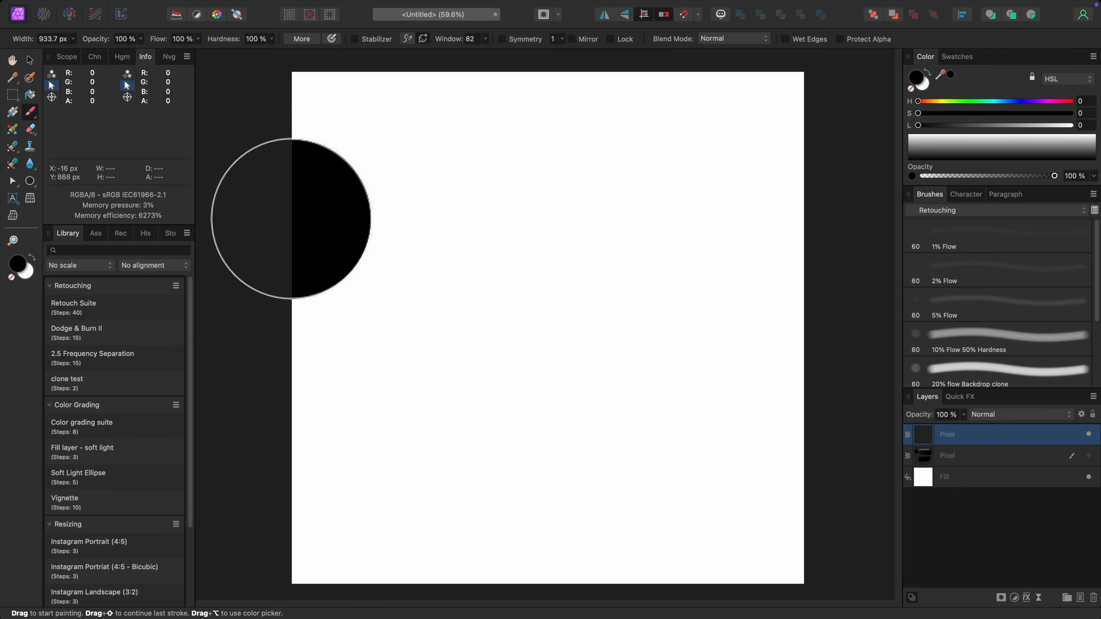
key("bracketleft")
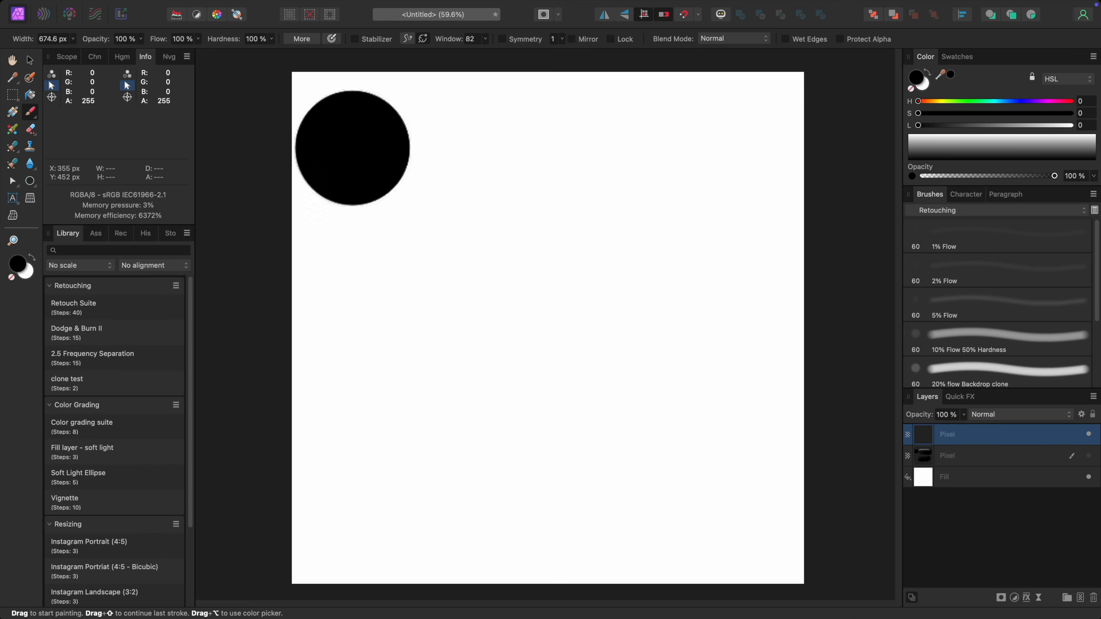
Paint a solid black circle in the canvas's upper-left area and place the first Info colour sampler on it.
left_click_drag(373, 153, 396, 209)
key("super+z")
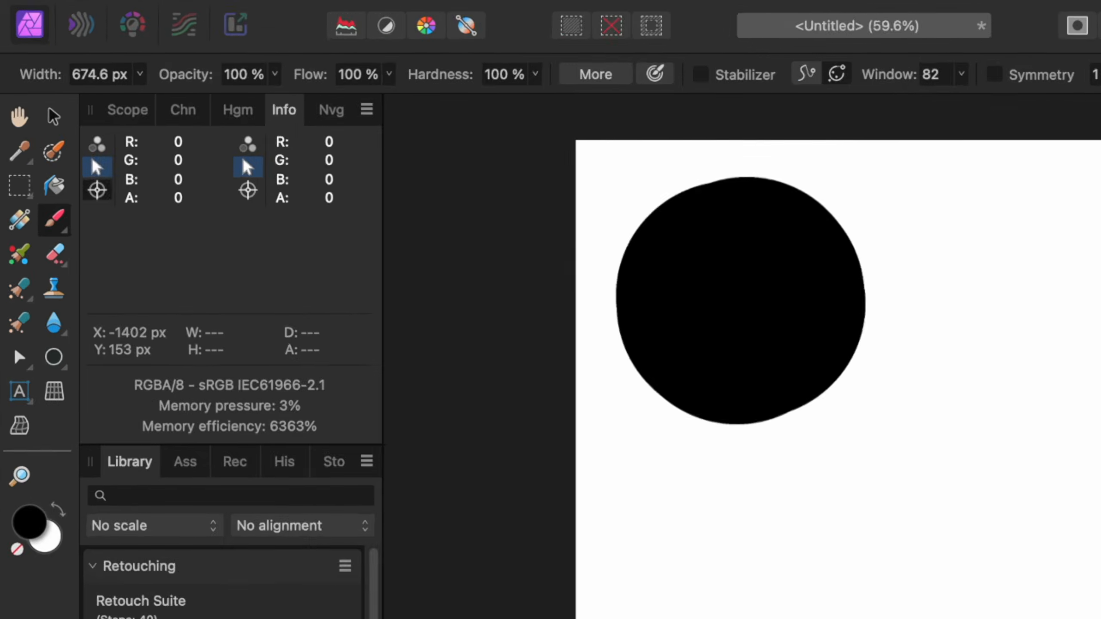
left_click_drag(77, 151, 565, 202)
mouse_move(730, 263)
left_mouse_down()
mouse_move(733, 288)
mouse_move(746, 283)
left_mouse_up()
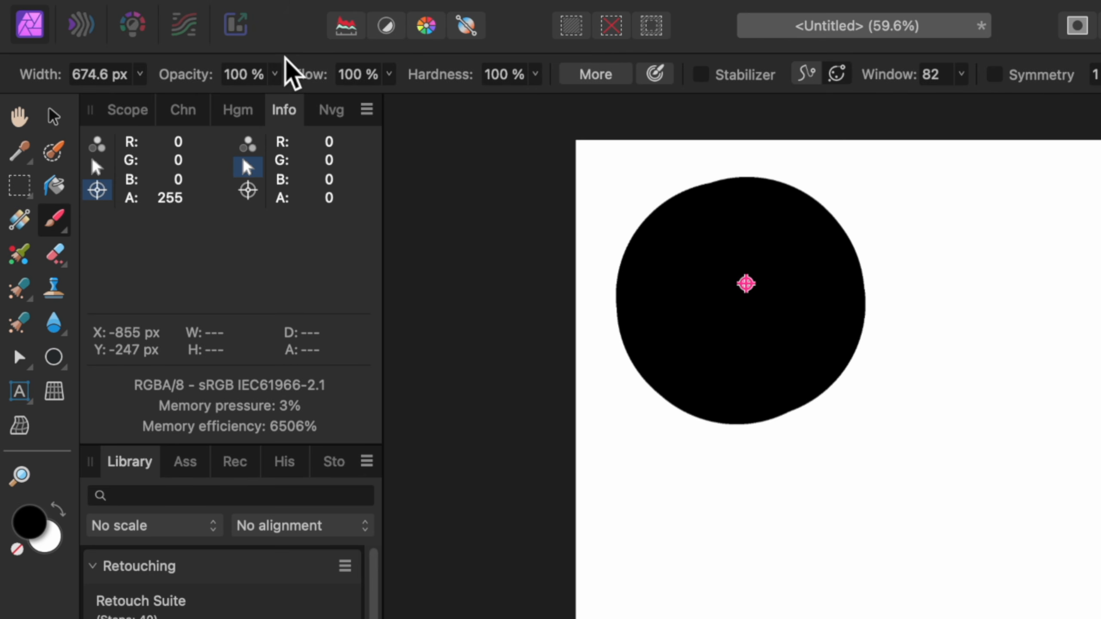
Paint a grey circle beside the black one at 50% brush opacity and place the second Info colour sampler on it.
key("5")
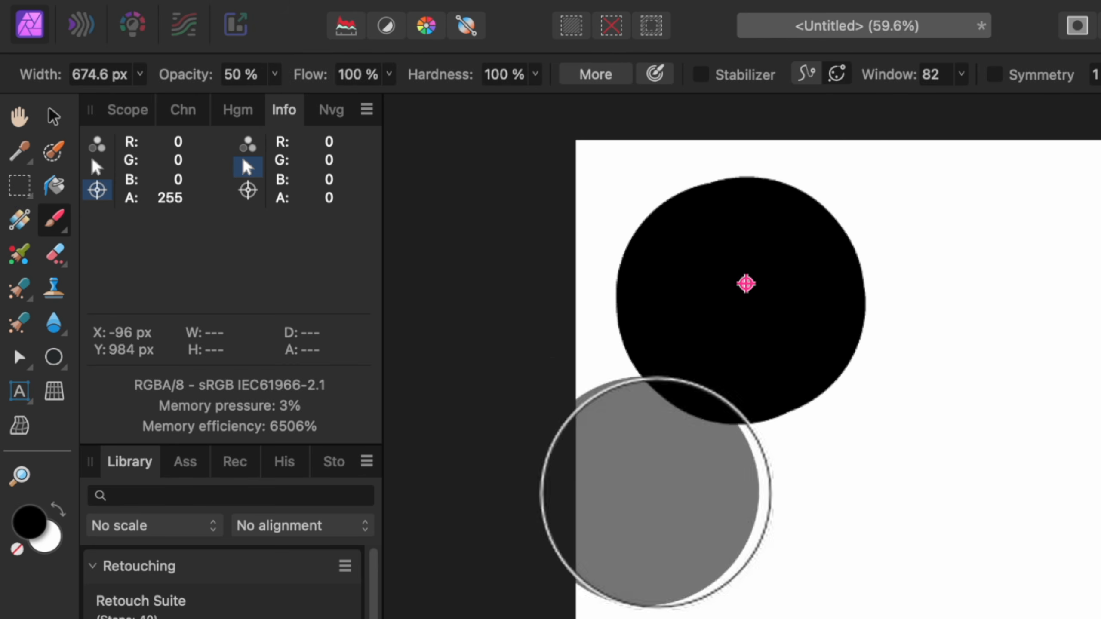
left_click(1085, 296)
key("super+z")
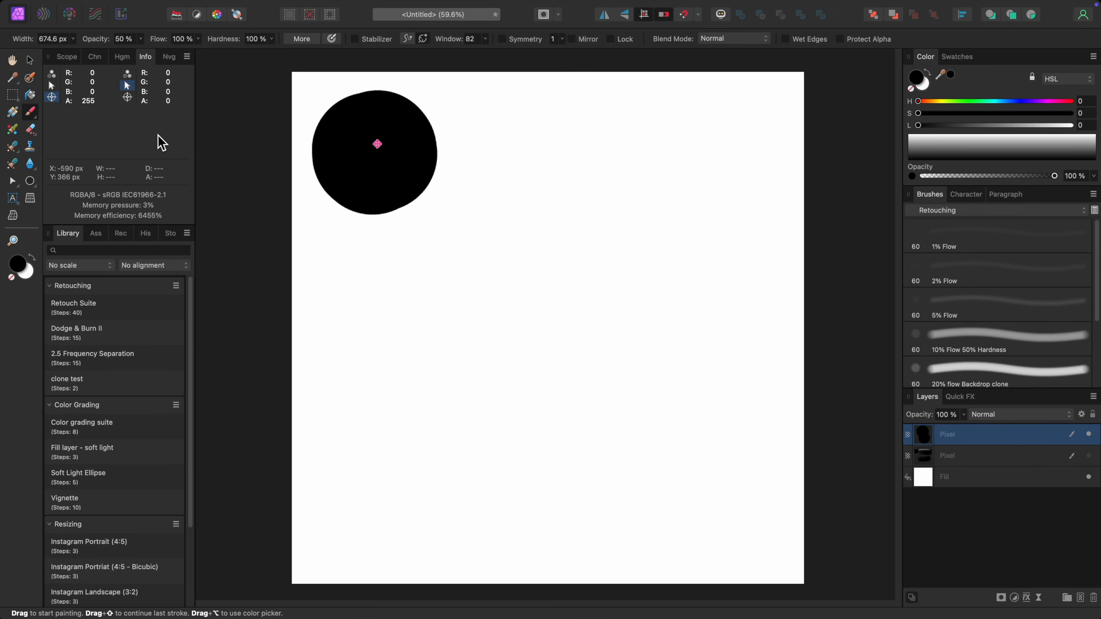
mouse_move(127, 97)
left_mouse_down()
mouse_move(221, 126)
mouse_move(526, 144)
left_mouse_up()
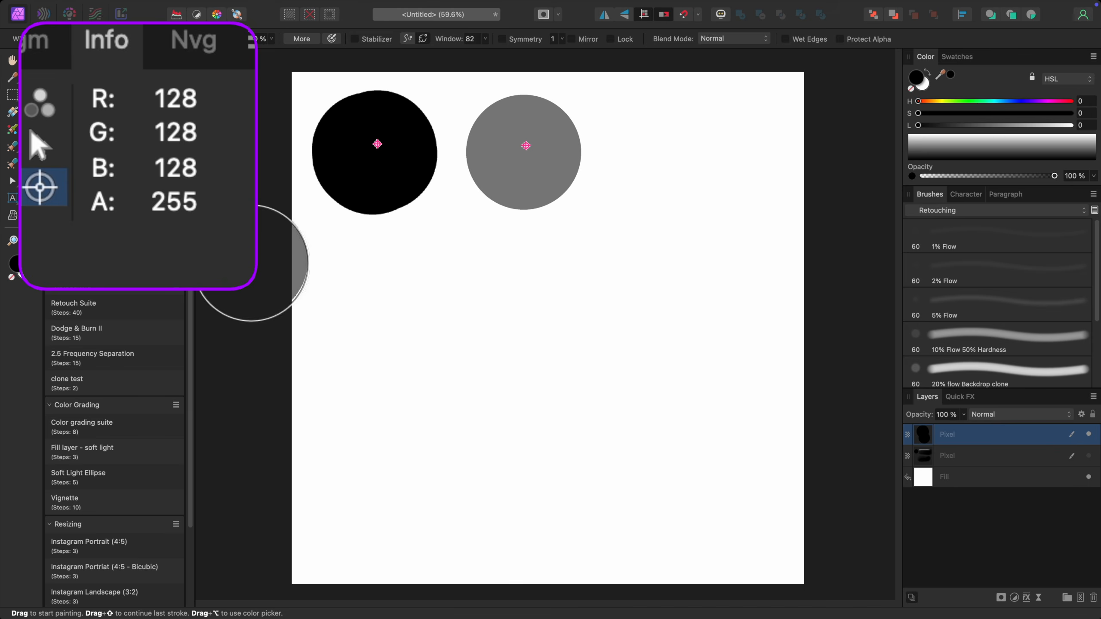
Build the grey circle up to black with repeated 50% opacity strokes and paint two overlapping grey strokes below the circles.
left_click(515, 137)
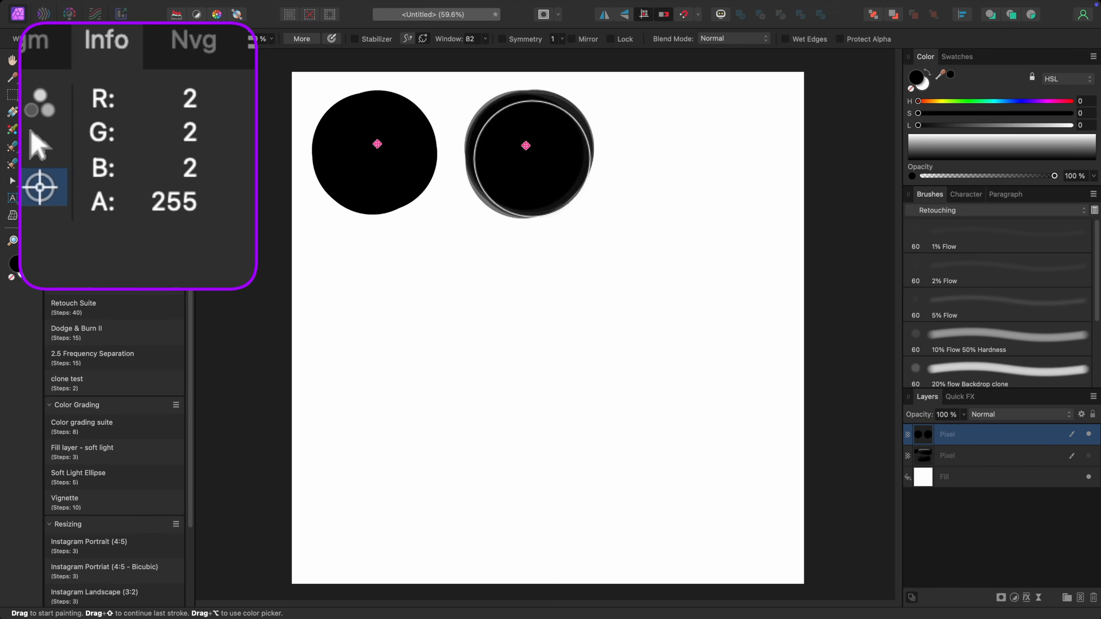
mouse_move(537, 151)
left_mouse_down()
mouse_move(513, 145)
mouse_move(538, 189)
mouse_move(529, 194)
mouse_move(553, 146)
mouse_move(530, 171)
mouse_move(533, 193)
mouse_move(532, 147)
mouse_move(529, 179)
mouse_move(631, 246)
left_mouse_up()
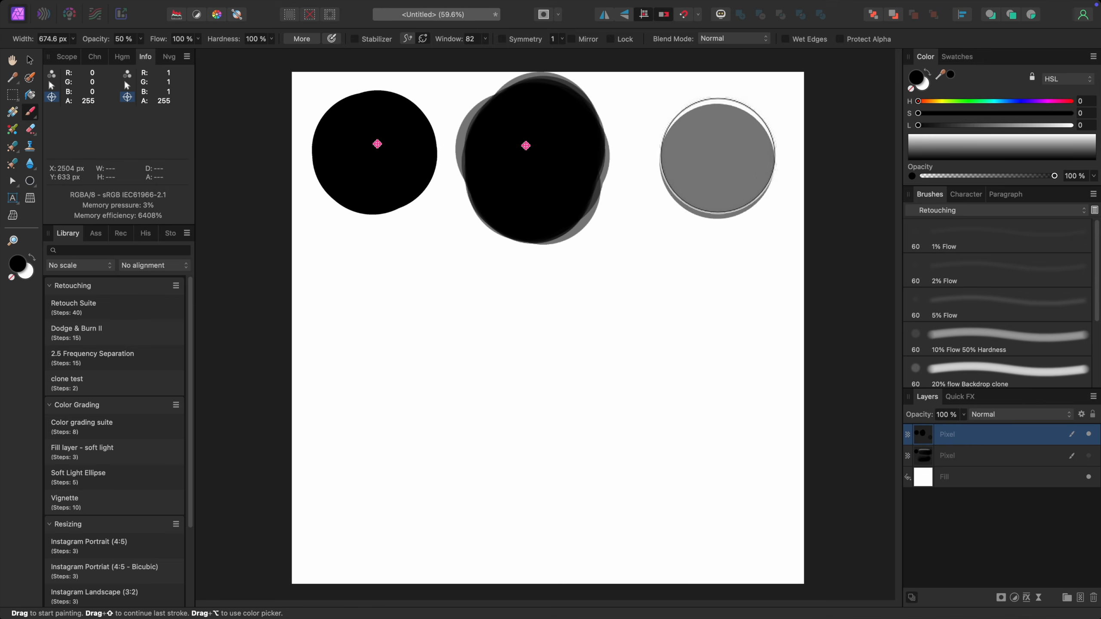
mouse_move(398, 309)
left_mouse_down()
mouse_move(442, 313)
mouse_move(399, 309)
mouse_move(537, 358)
mouse_move(438, 309)
left_mouse_up()
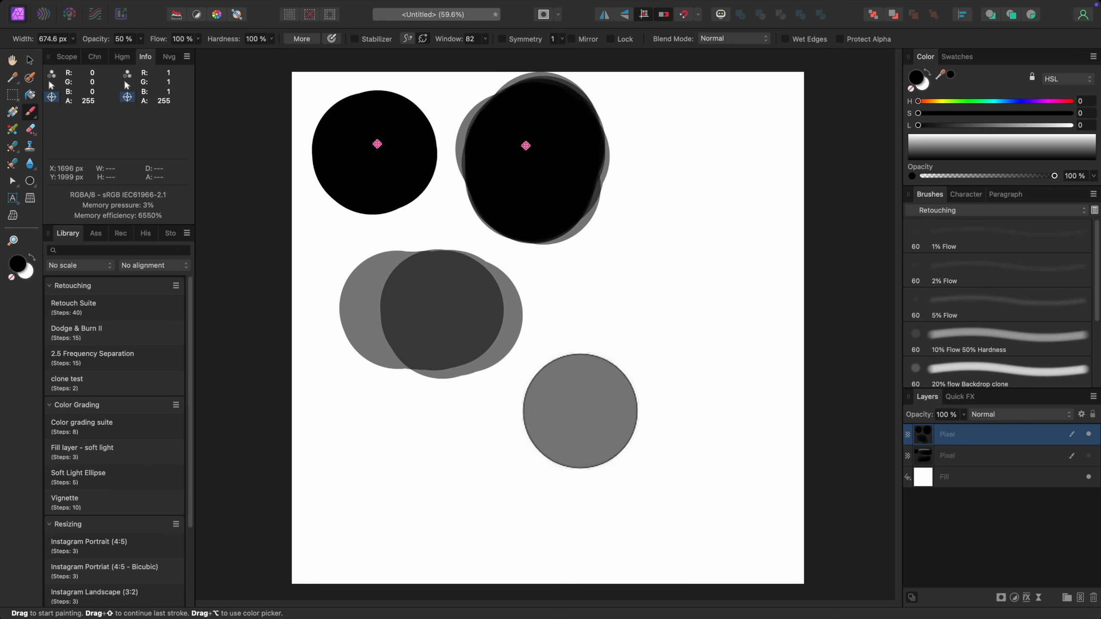
Move the second Info sampler to the lower-right blank area and build up a black circle over it at 100% opacity and 43% flow.
key("0")
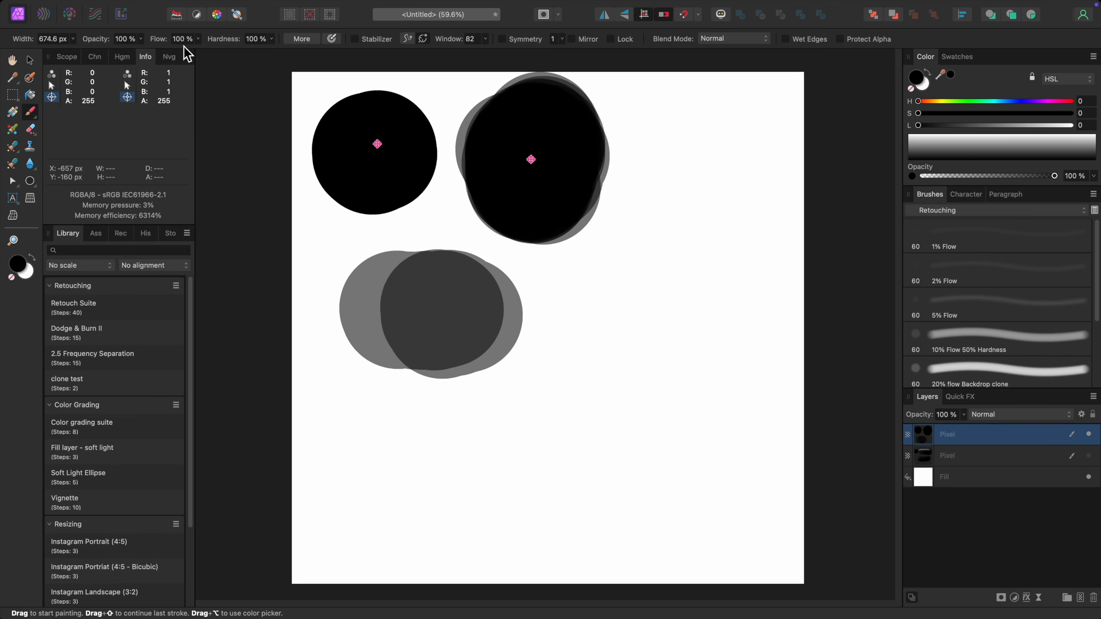
left_click(198, 40)
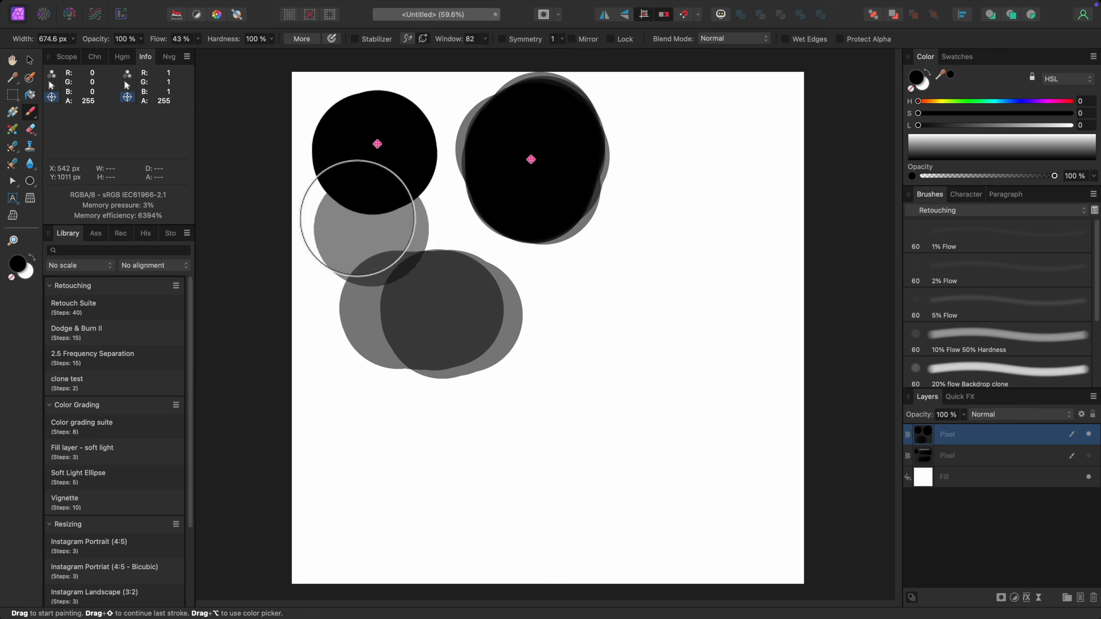
left_click(127, 97)
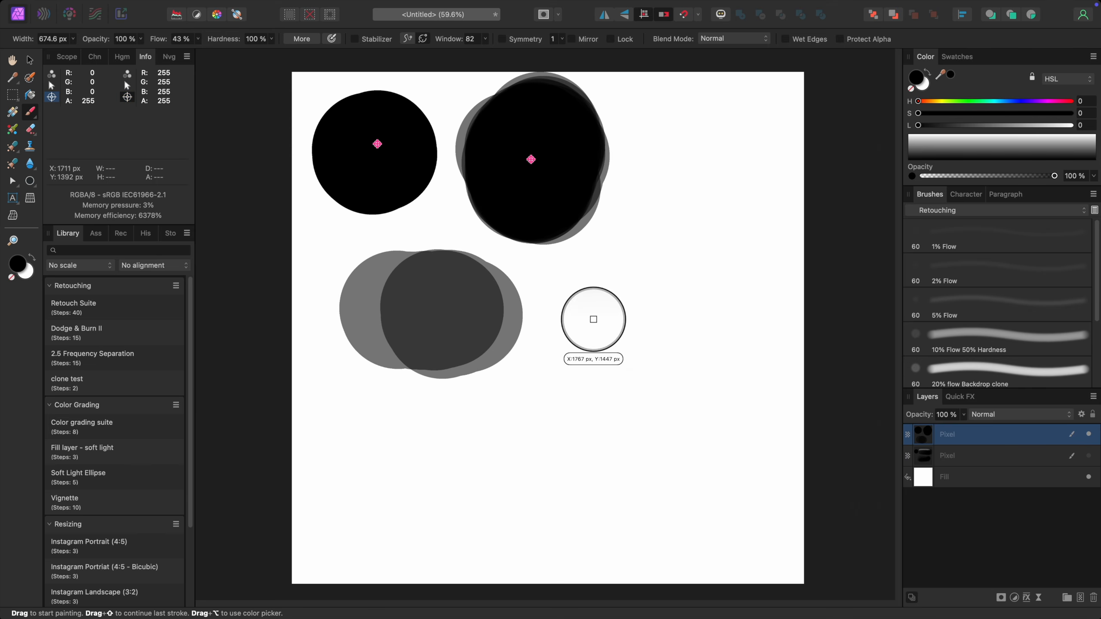
mouse_move(650, 361)
left_mouse_down()
mouse_move(703, 431)
mouse_move(683, 364)
mouse_move(643, 355)
left_mouse_up()
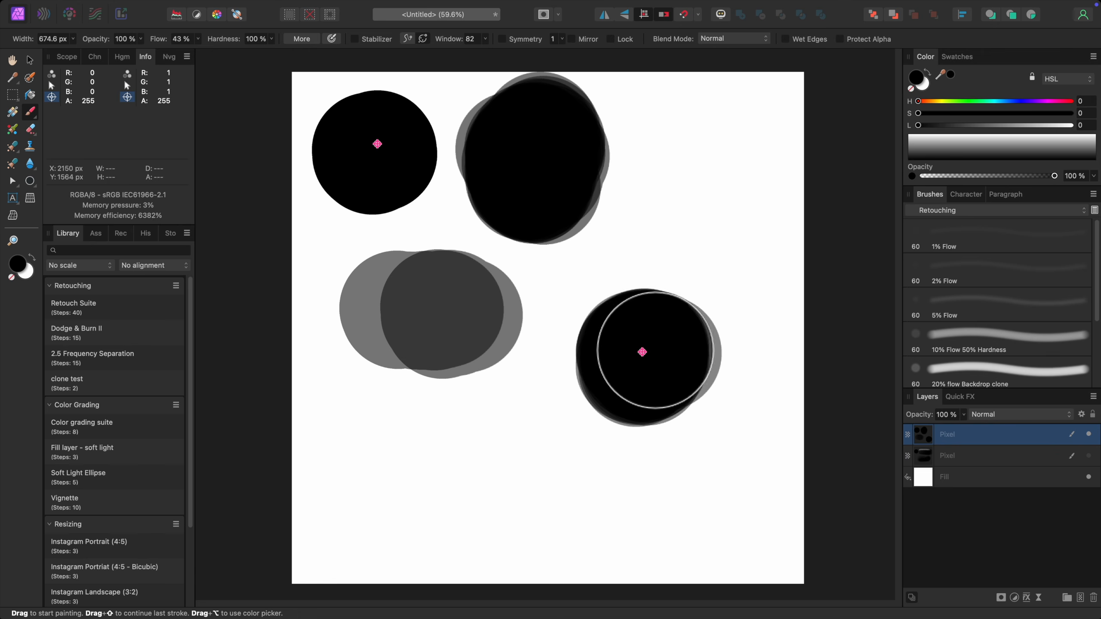
mouse_move(655, 347)
left_mouse_down()
mouse_move(639, 352)
mouse_move(652, 434)
left_mouse_up()
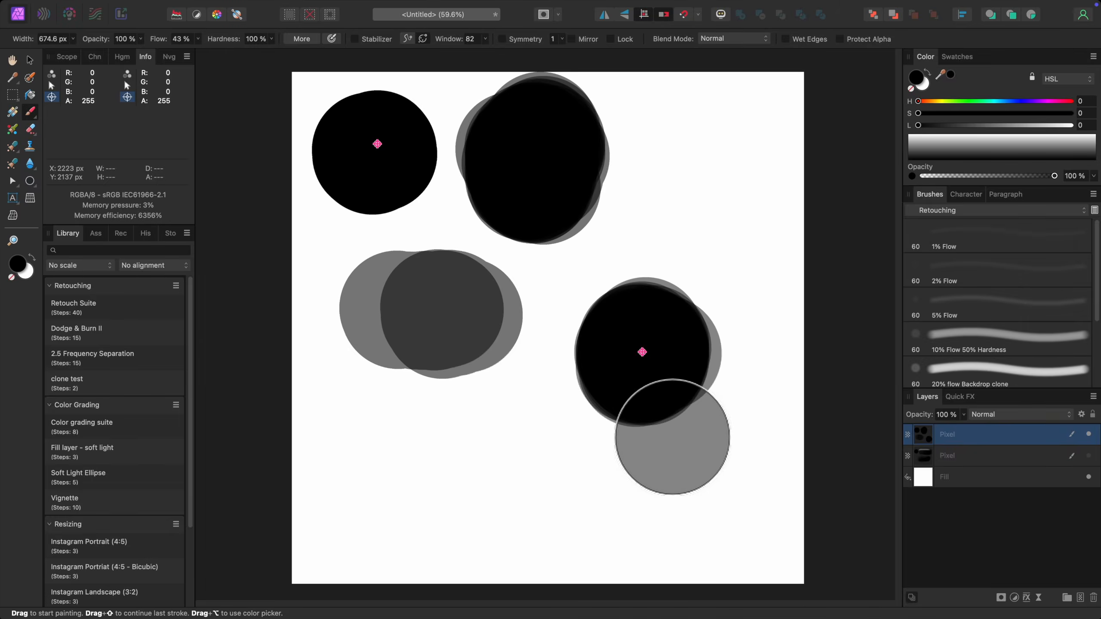
Set the flow to 3%, move the second Info sampler to the canvas's upper-right area and build up a black patch over it.
left_click(198, 40)
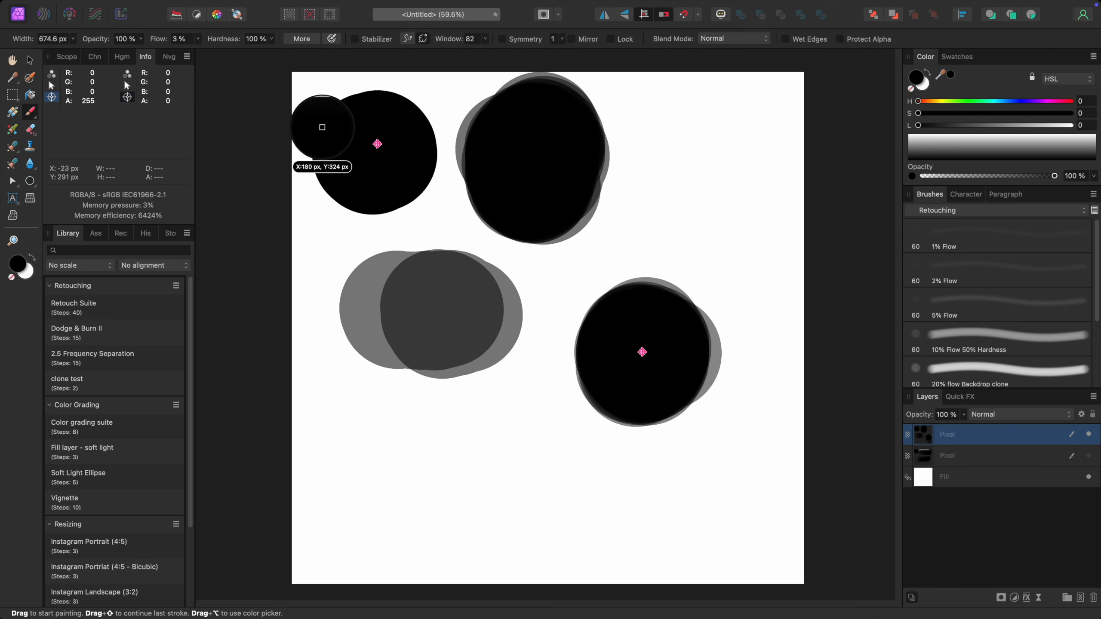
mouse_move(322, 127)
left_mouse_down()
mouse_move(666, 153)
mouse_move(675, 187)
mouse_move(684, 168)
mouse_move(683, 180)
left_mouse_up()
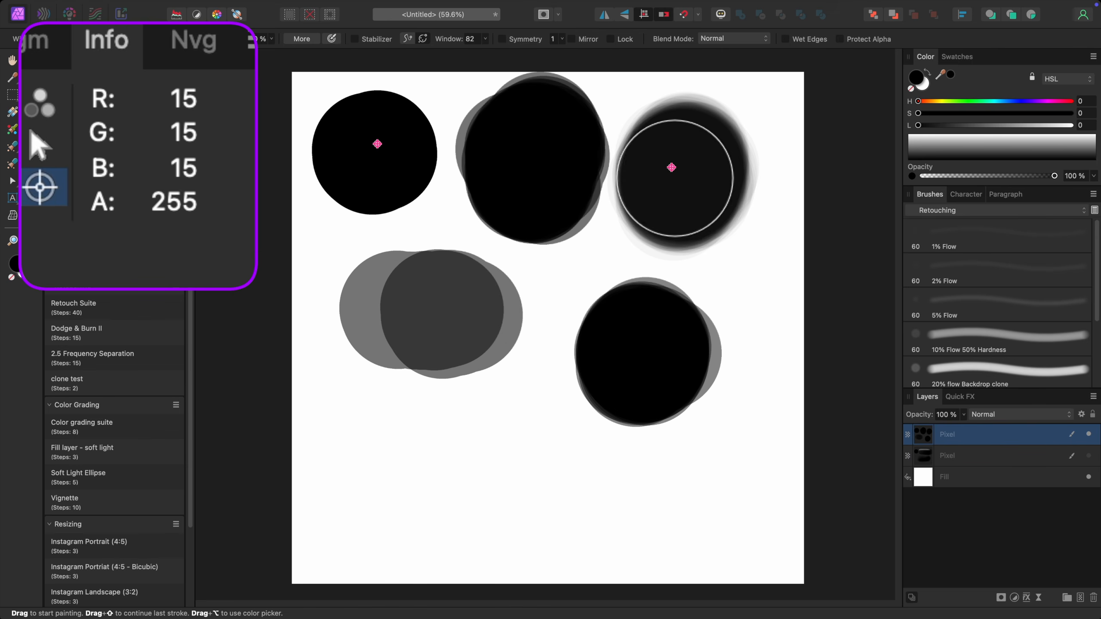
left_click_drag(675, 178, 675, 201)
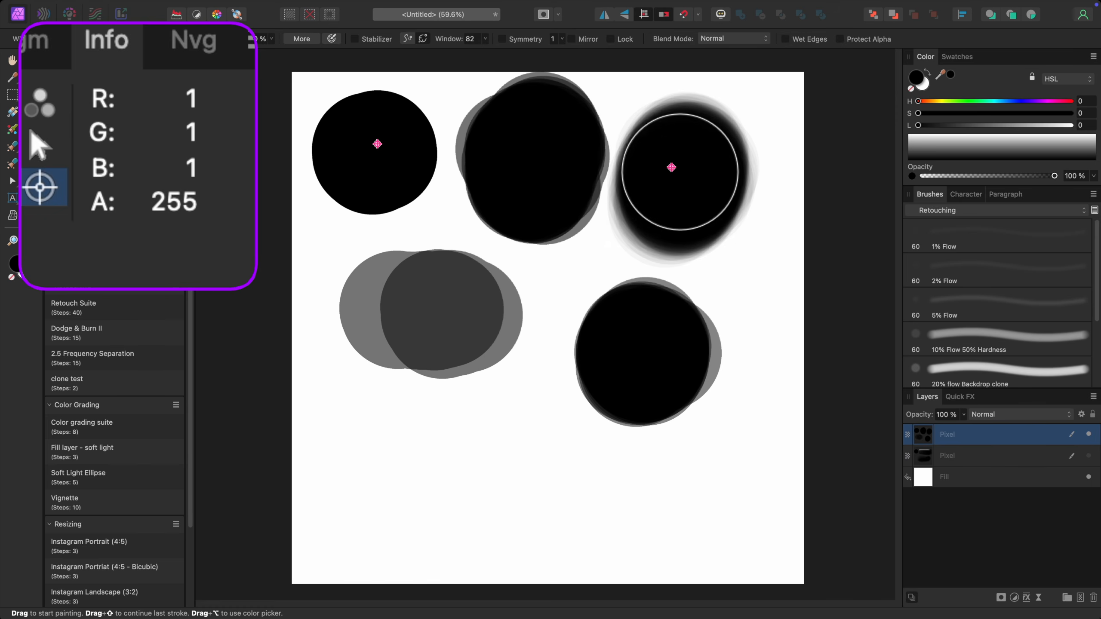
mouse_move(680, 171)
left_mouse_down()
mouse_move(678, 192)
mouse_move(676, 162)
mouse_move(683, 197)
mouse_move(671, 193)
left_mouse_up()
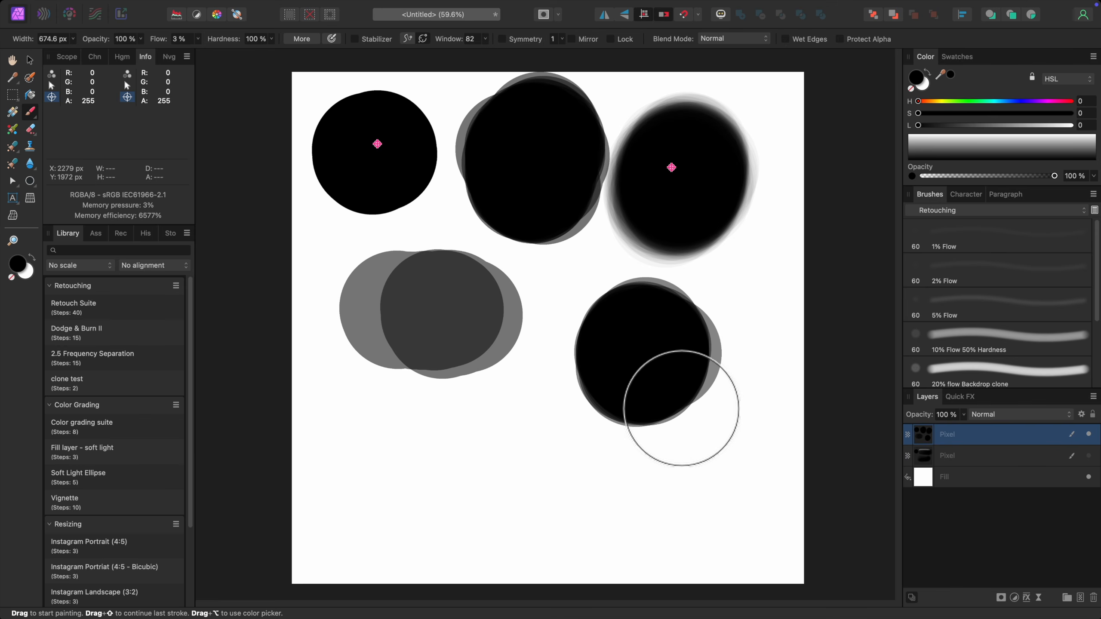
Replace both painted layers with one empty pixel layer and set the brush colour's lightness to 50.
key("Delete")
key("Delete")
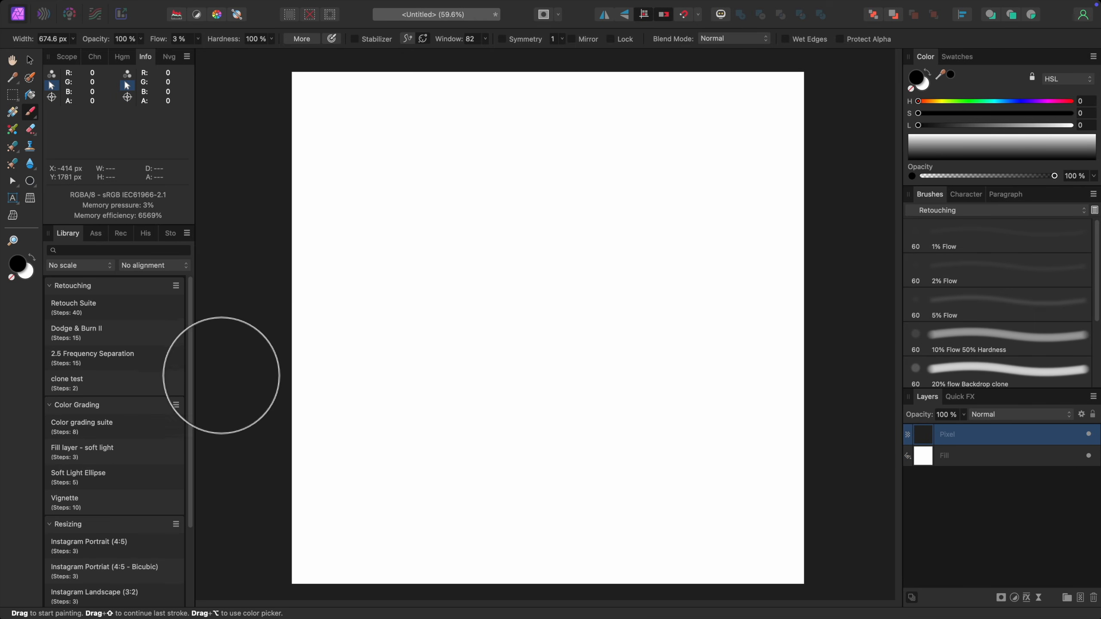
left_click(994, 125)
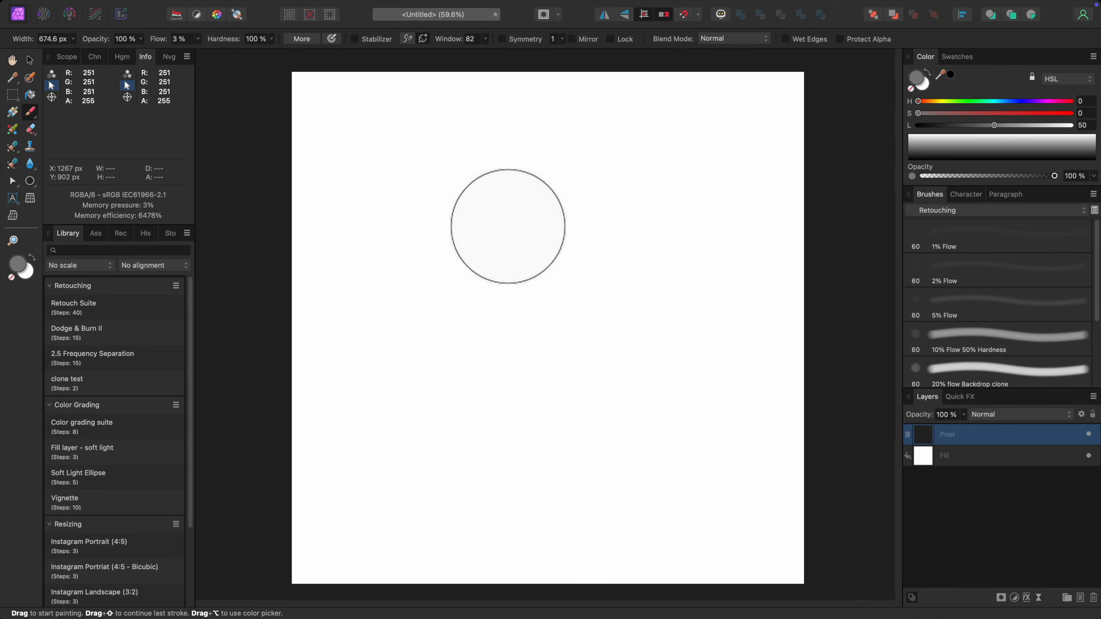
Set the flow to 100% and stamp four grey circles in a two-by-two arrangement with a 1026 px brush.
left_click(197, 39)
left_click_drag(197, 50, 313, 68)
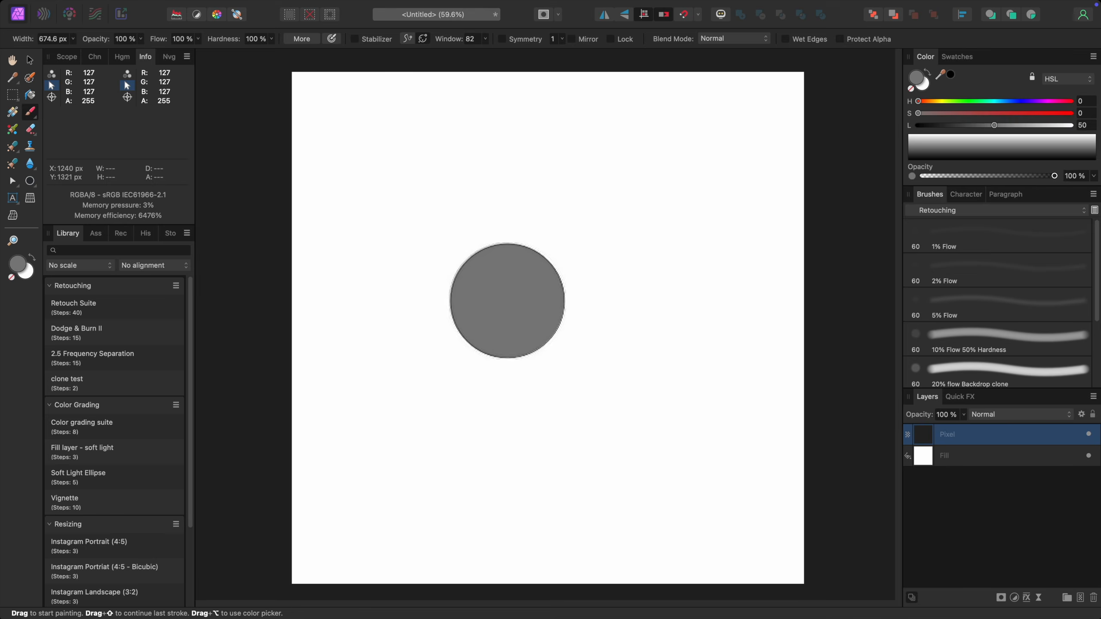
key("bracketright")
key("bracketright")
key("bracketright")
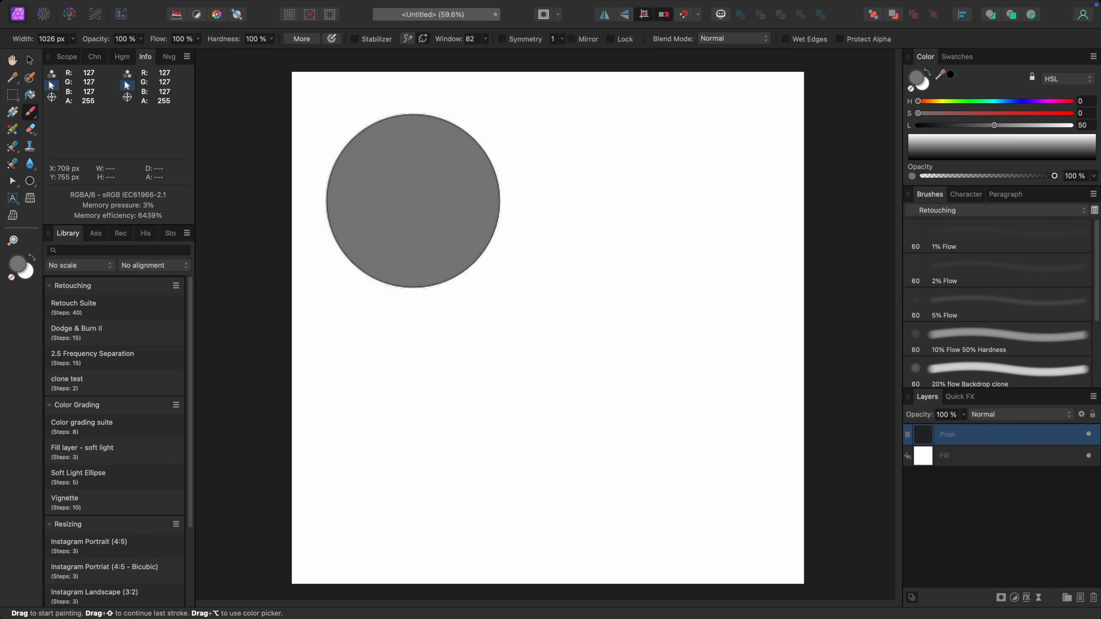
left_click(416, 202)
left_click(656, 202)
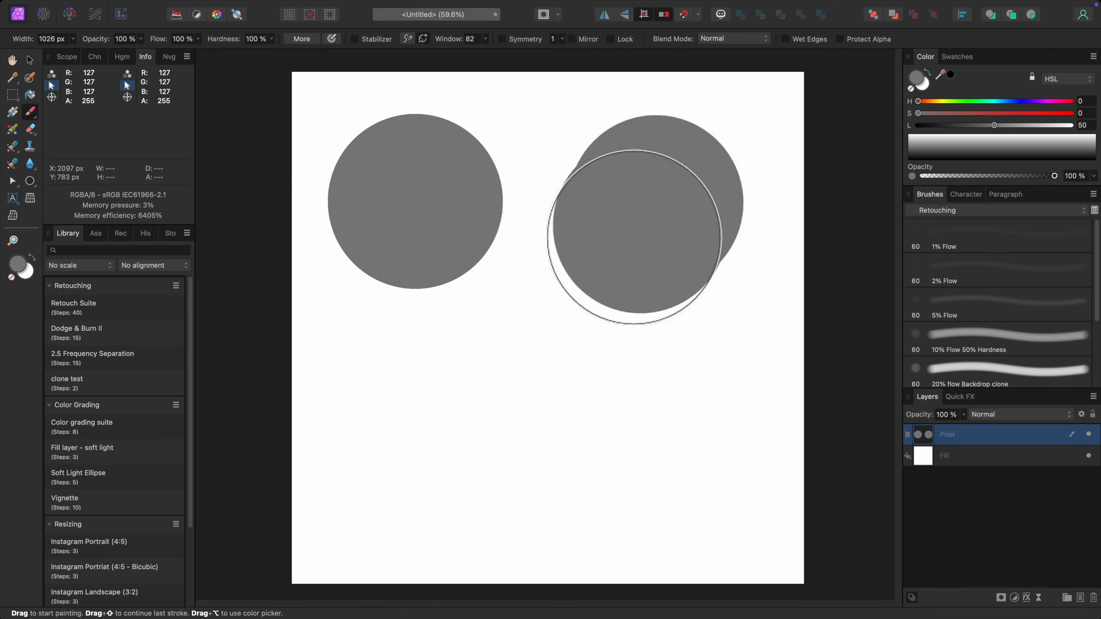
left_click(415, 426)
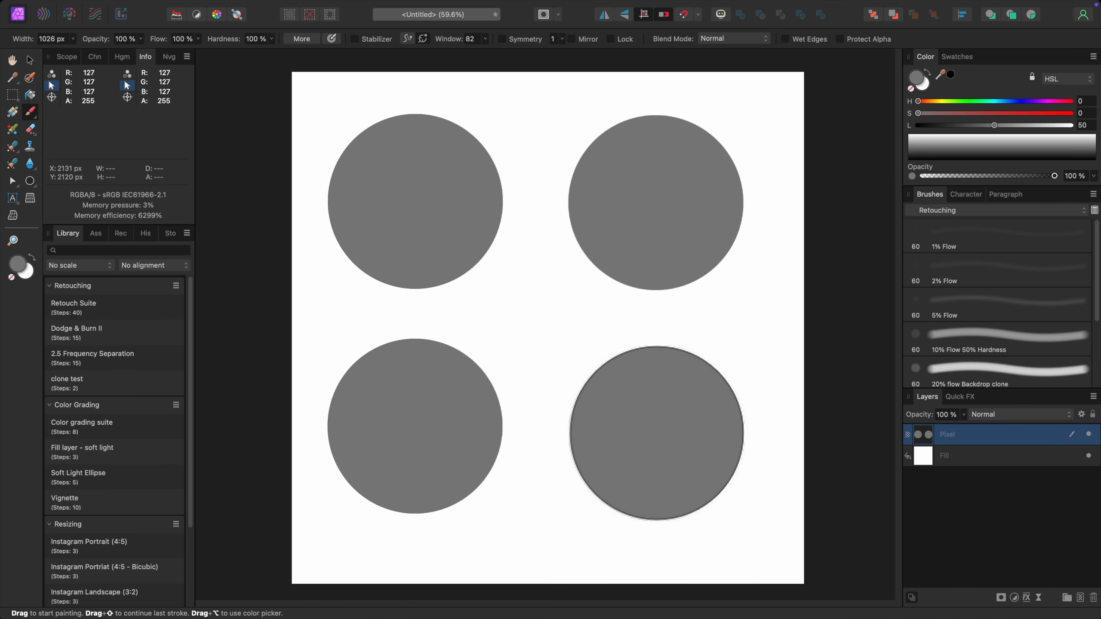
left_click(658, 431)
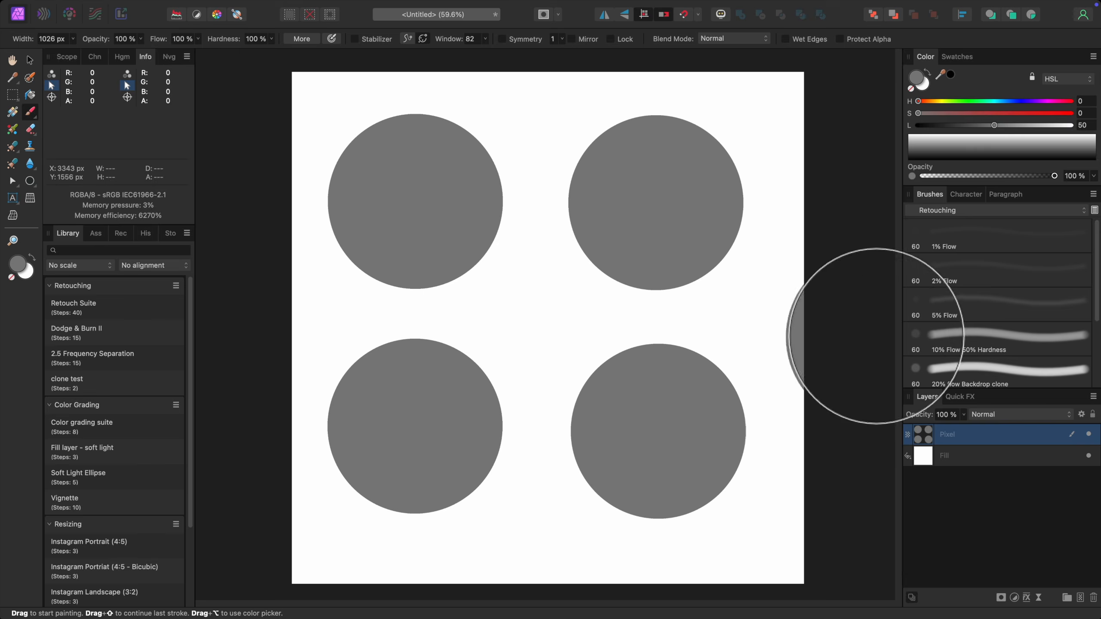
Set the brush colour to black, the brush opacity to 10% and the brush width to about 872 px.
left_click_drag(994, 127, 916, 127)
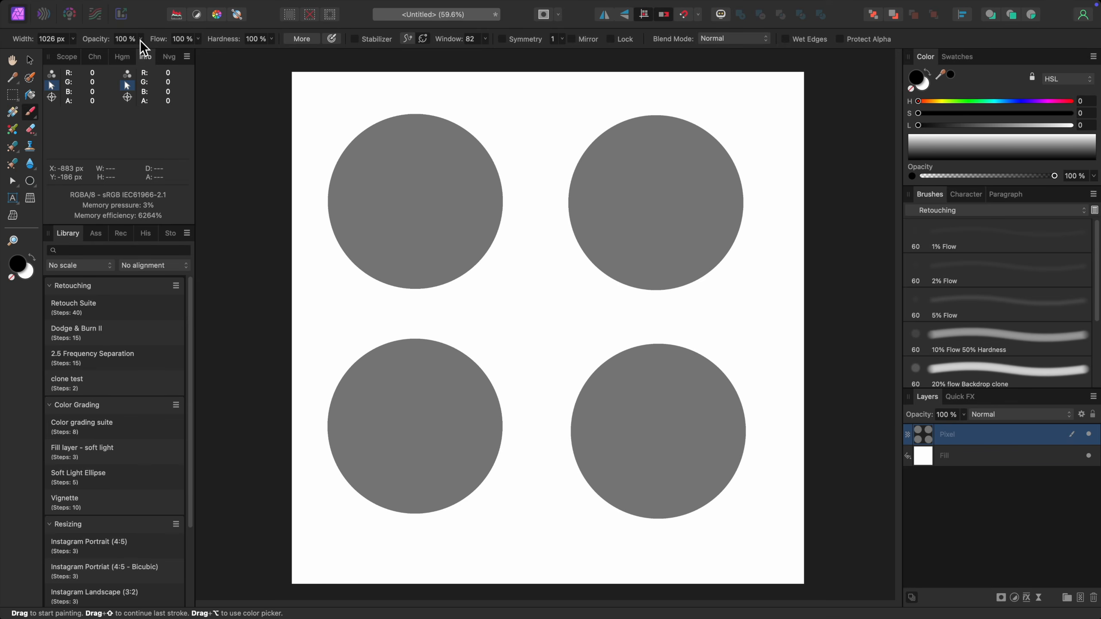
key("3")
key("6")
key("Return")
key("bracketleft")
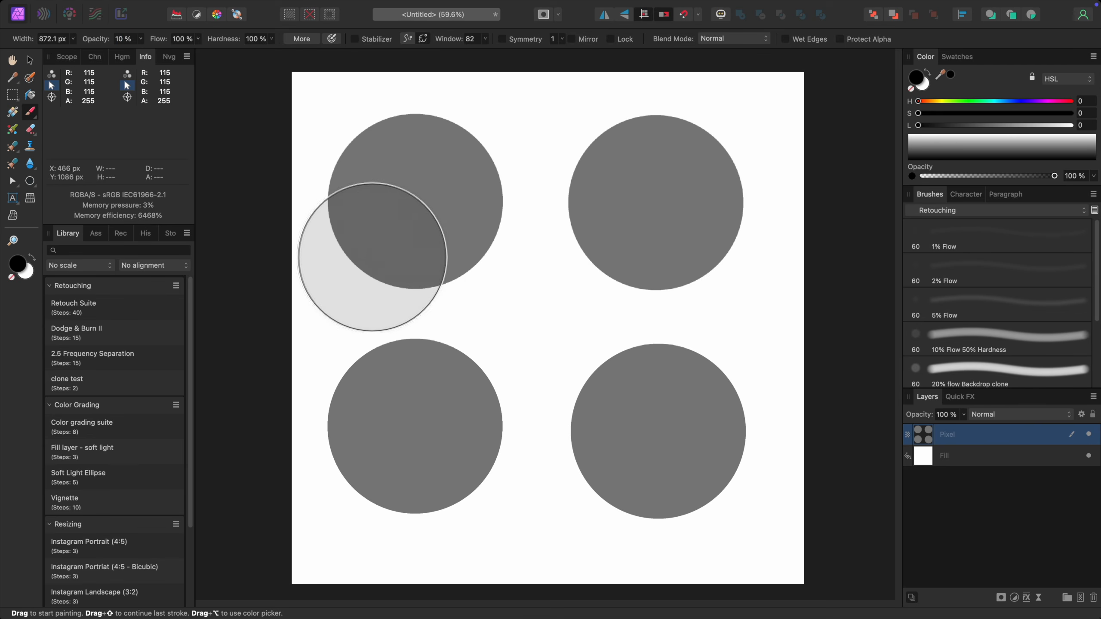
Reduce the brush width to about 238 px and paint a first black band over the left half of the upper-left circle.
key("bracketleft")
key("bracketleft")
key("bracketleft")
key("bracketleft")
key("bracketleft")
key("bracketleft")
key("bracketleft")
key("bracketleft")
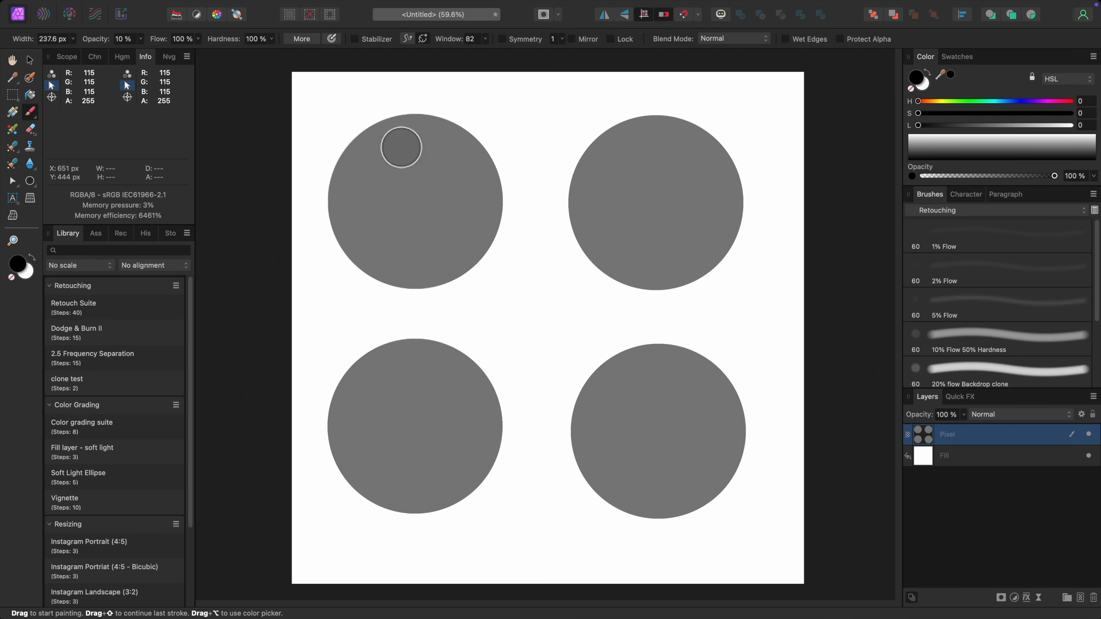
key("bracketright")
mouse_move(415, 138)
left_mouse_down()
mouse_move(365, 162)
mouse_move(355, 200)
mouse_move(368, 239)
mouse_move(413, 263)
mouse_move(387, 258)
mouse_move(379, 221)
mouse_move(392, 168)
mouse_move(403, 241)
mouse_move(428, 277)
left_mouse_up()
Paint a second black band inside the first on the upper-left circle, using a narrower brush of about 136 px.
key("bracketleft")
key("bracketleft")
key("bracketleft")
key("bracketleft")
key("bracketleft")
key("bracketleft")
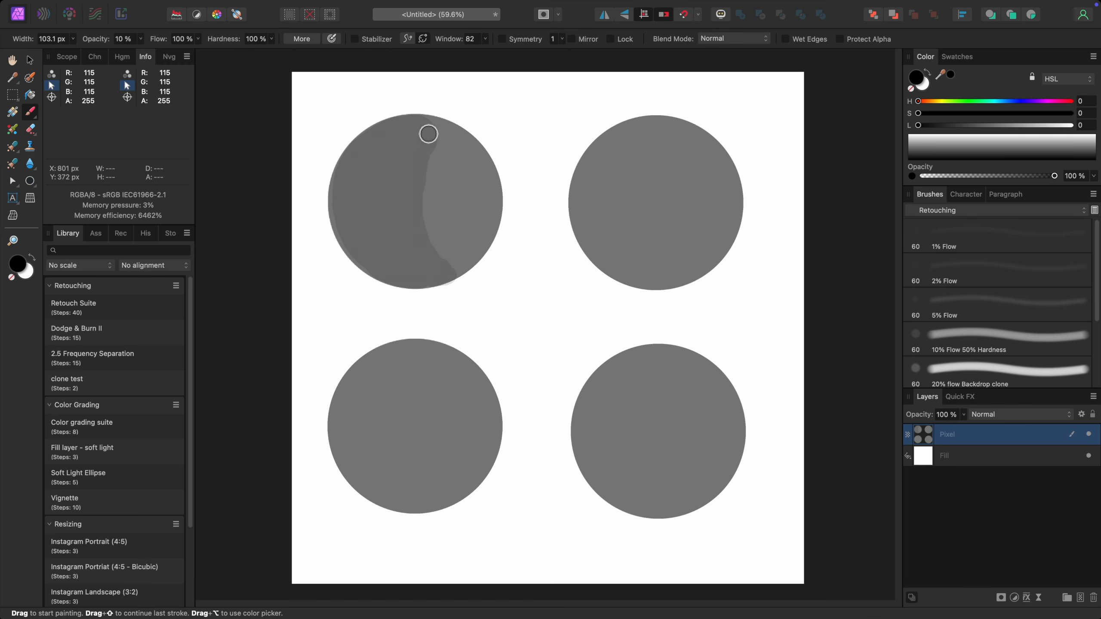
key("bracketright")
key("bracketright")
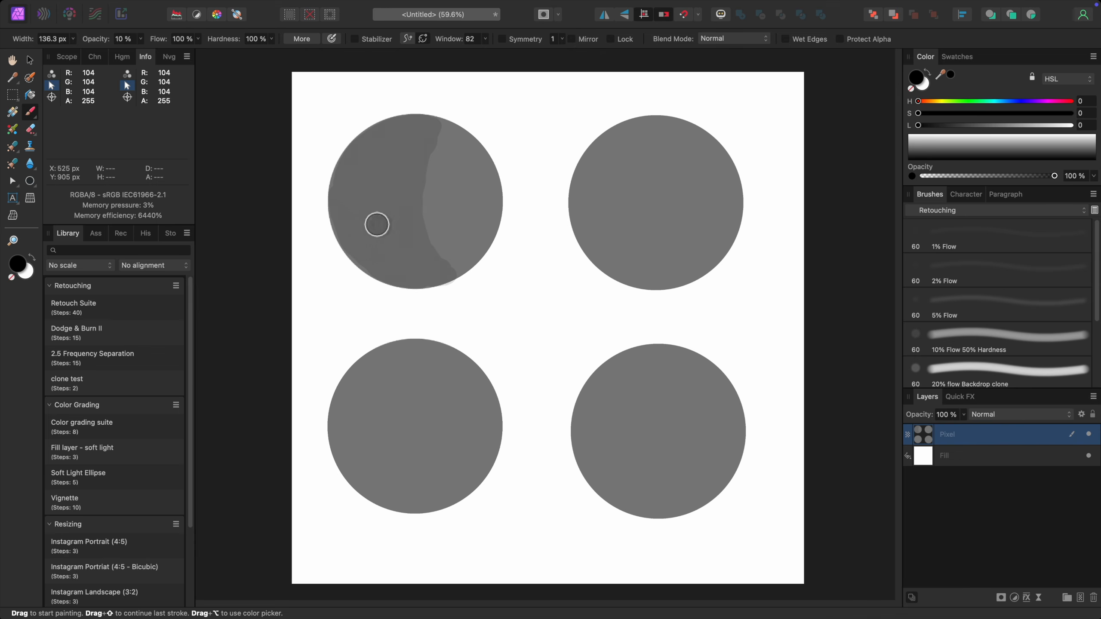
key("bracketright")
mouse_move(420, 273)
left_mouse_down()
mouse_move(356, 243)
mouse_move(342, 201)
mouse_move(356, 152)
mouse_move(393, 128)
mouse_move(381, 143)
left_mouse_up()
key("bracketleft")
key("bracketright")
mouse_move(367, 221)
left_mouse_down()
mouse_move(390, 256)
mouse_move(378, 216)
mouse_move(394, 142)
mouse_move(388, 201)
mouse_move(407, 265)
left_mouse_up()
key("bracketleft")
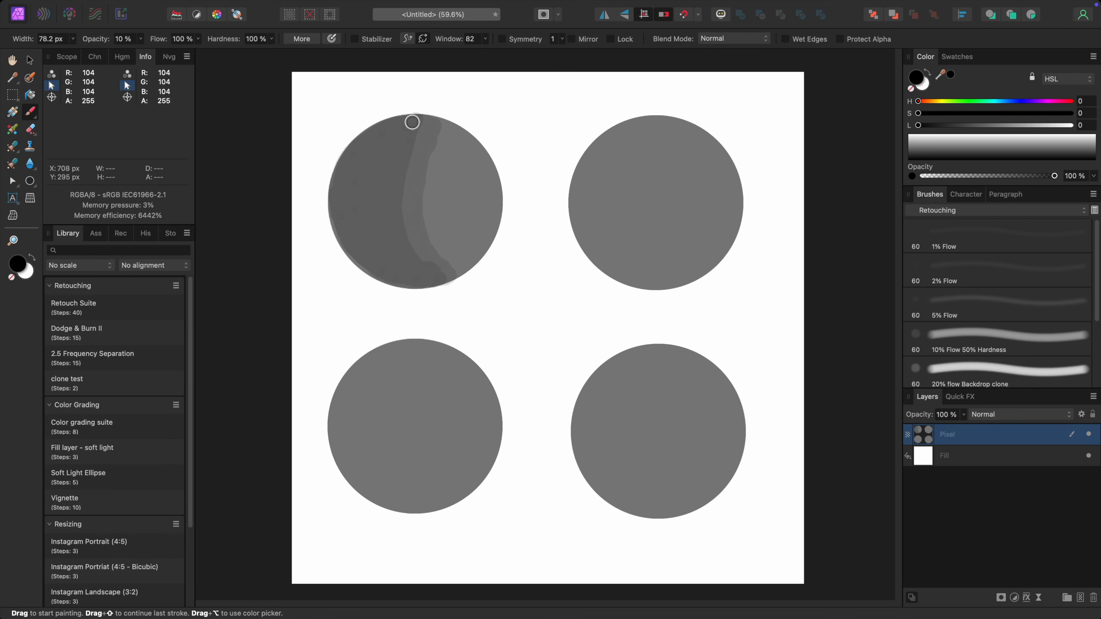
Layer further black bands toward the upper-left circle's left edge with a brush about 75 to 80 px wide.
key("bracketright")
key("bracketright")
mouse_move(407, 118)
left_mouse_down()
mouse_move(347, 166)
mouse_move(340, 202)
mouse_move(360, 255)
mouse_move(416, 277)
mouse_move(394, 263)
mouse_move(376, 222)
mouse_move(389, 144)
mouse_move(360, 178)
mouse_move(369, 245)
mouse_move(362, 227)
mouse_move(395, 275)
mouse_move(371, 263)
mouse_move(404, 278)
mouse_move(356, 254)
mouse_move(341, 224)
mouse_move(339, 193)
mouse_move(373, 136)
mouse_move(358, 195)
mouse_move(366, 250)
mouse_move(400, 281)
mouse_move(361, 203)
mouse_move(376, 143)
mouse_move(399, 119)
mouse_move(388, 128)
mouse_move(399, 120)
mouse_move(402, 153)
mouse_move(369, 128)
mouse_move(382, 127)
mouse_move(362, 144)
left_mouse_up()
key("bracketright")
key("bracketright")
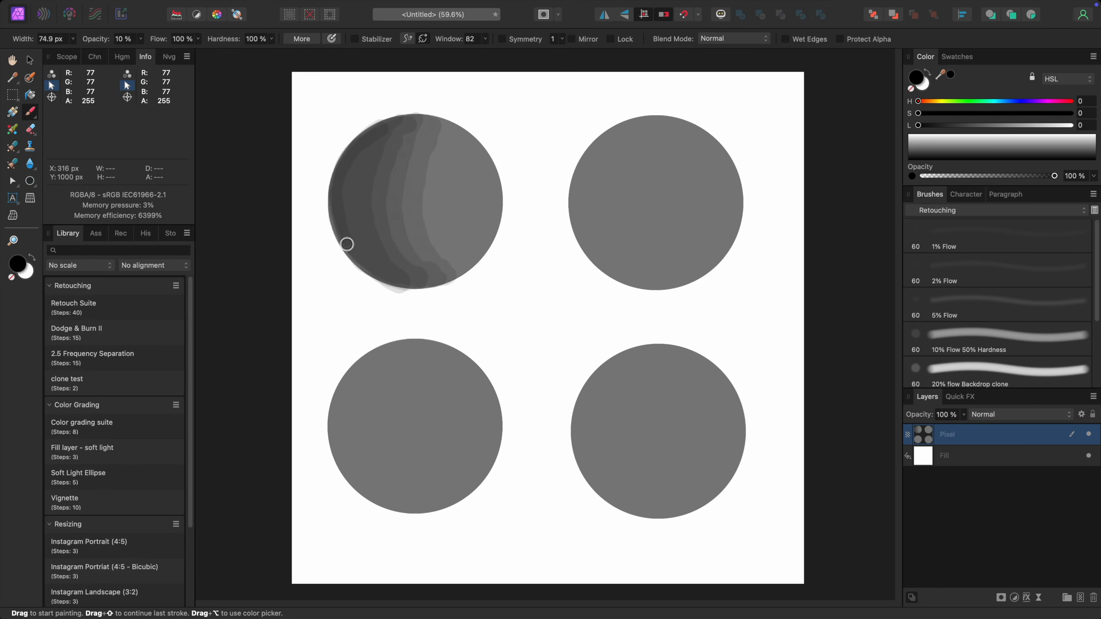
mouse_move(355, 239)
left_mouse_down()
mouse_move(350, 198)
mouse_move(364, 145)
mouse_move(354, 219)
mouse_move(388, 278)
mouse_move(343, 234)
left_mouse_up()
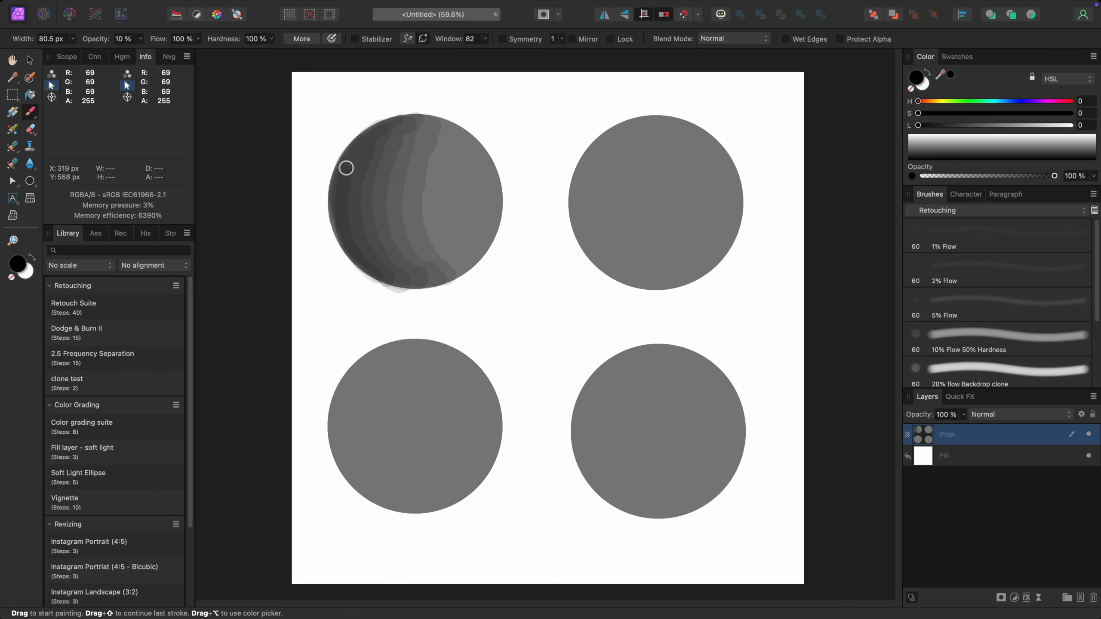
mouse_move(345, 168)
left_mouse_down()
mouse_move(368, 131)
mouse_move(346, 162)
mouse_move(341, 218)
left_mouse_up()
mouse_move(343, 237)
left_mouse_down()
mouse_move(335, 189)
mouse_move(348, 253)
mouse_move(340, 179)
mouse_move(377, 125)
left_mouse_up()
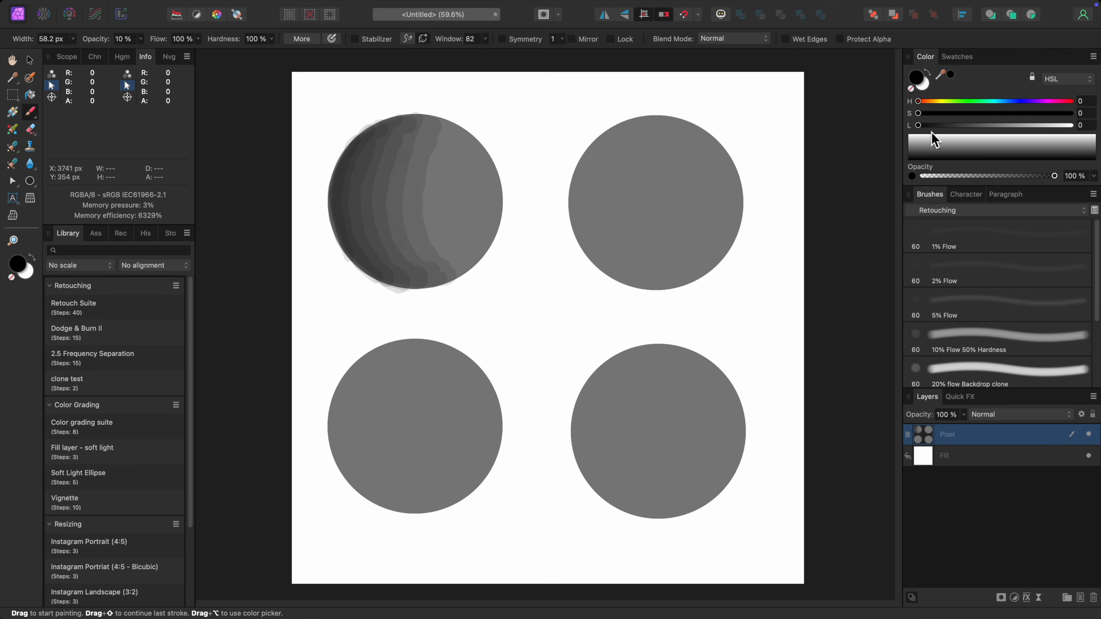
Set the brush colour's lightness to 100 and paint a white oval highlight on the right side of the upper-left circle.
left_click_drag(921, 125, 1081, 138)
key("]")
key("]")
key("]")
key("]")
key("]")
key("]")
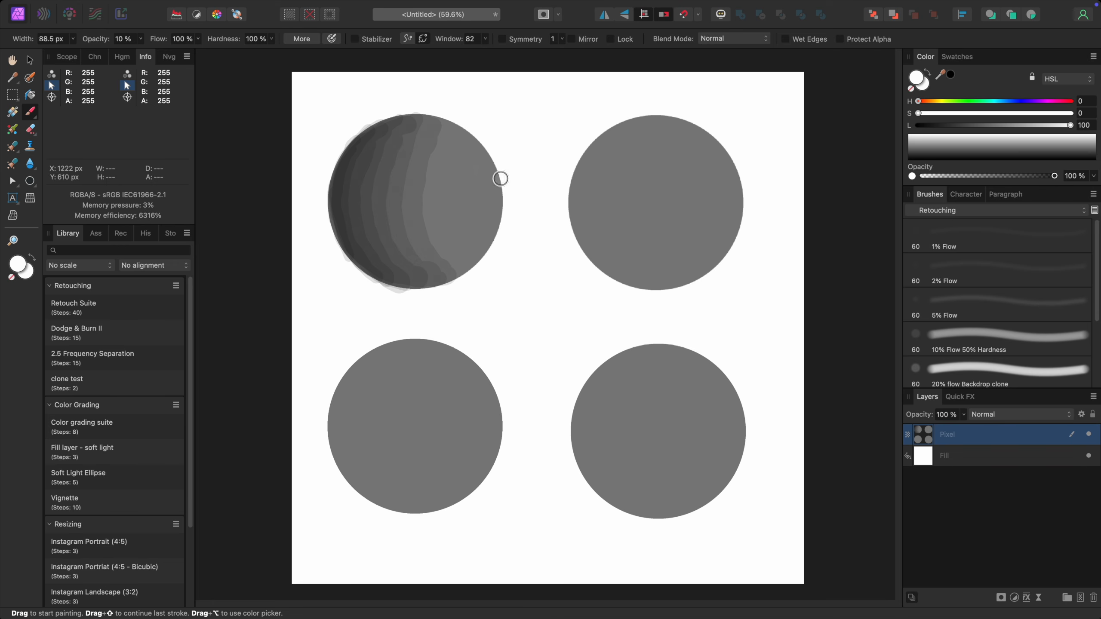
key("]")
key("]")
key("]")
mouse_move(467, 164)
left_mouse_down()
mouse_move(463, 226)
mouse_move(463, 170)
mouse_move(465, 198)
left_mouse_up()
Build up the upper-left circle's highlight with nested white strokes, shrinking the brush from about 107 px to 34 px.
key("[")
key("[")
key("[")
key("[")
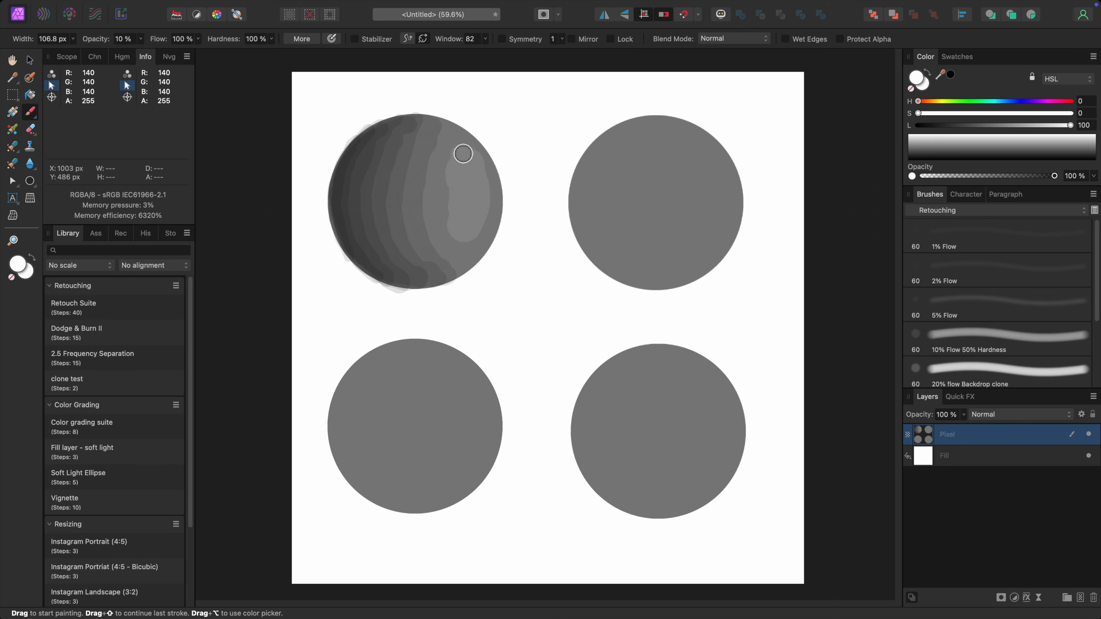
key("[")
key("[")
left_click_drag(459, 167, 464, 220)
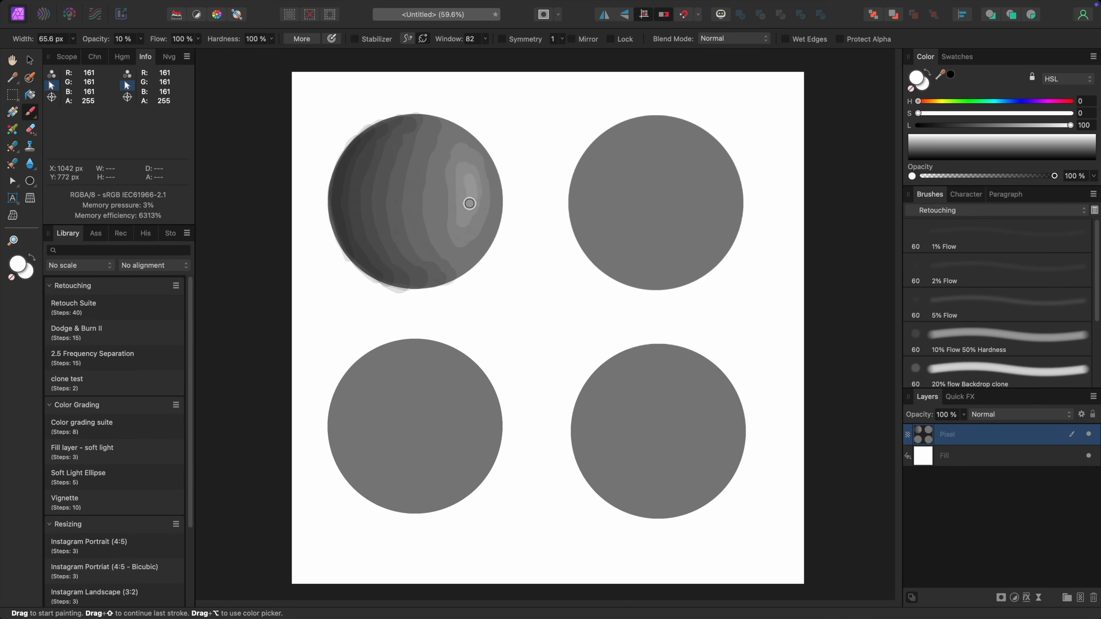
key("[")
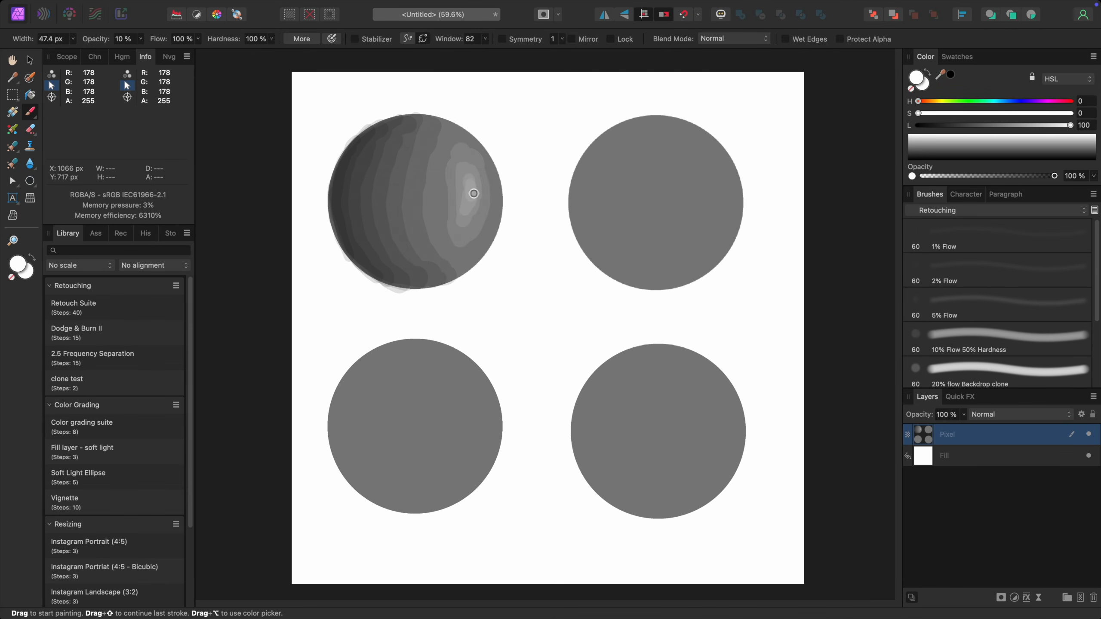
key("[")
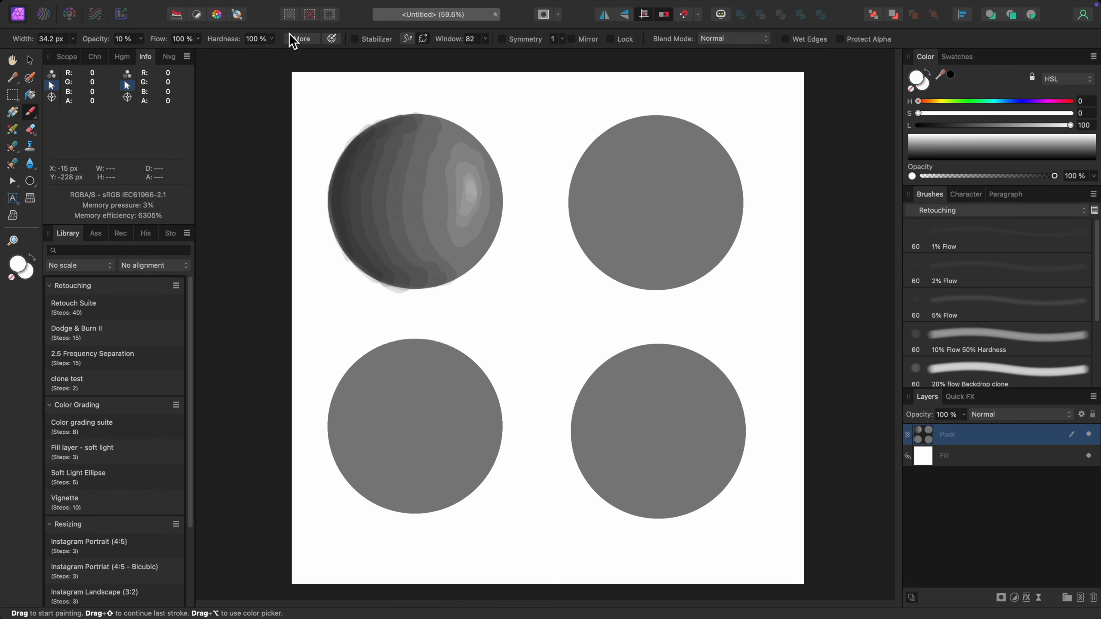
Set the brush hardness to 0%, widen the brush beyond 183 px and build up a soft white highlight on the upper-right circle's upper right.
left_click_drag(273, 39, 263, 52)
left_click_drag(166, 70, 166, 70)
key("]")
key("]")
key("]")
key("]")
key("]")
key("]")
key("]")
key("]")
key("]")
key("]")
key("]")
key("]")
key("]")
key("]")
key("]")
key("]")
key("]")
key("]")
key("]")
key("]")
key("]")
key("]")
key("]")
key("]")
key("]")
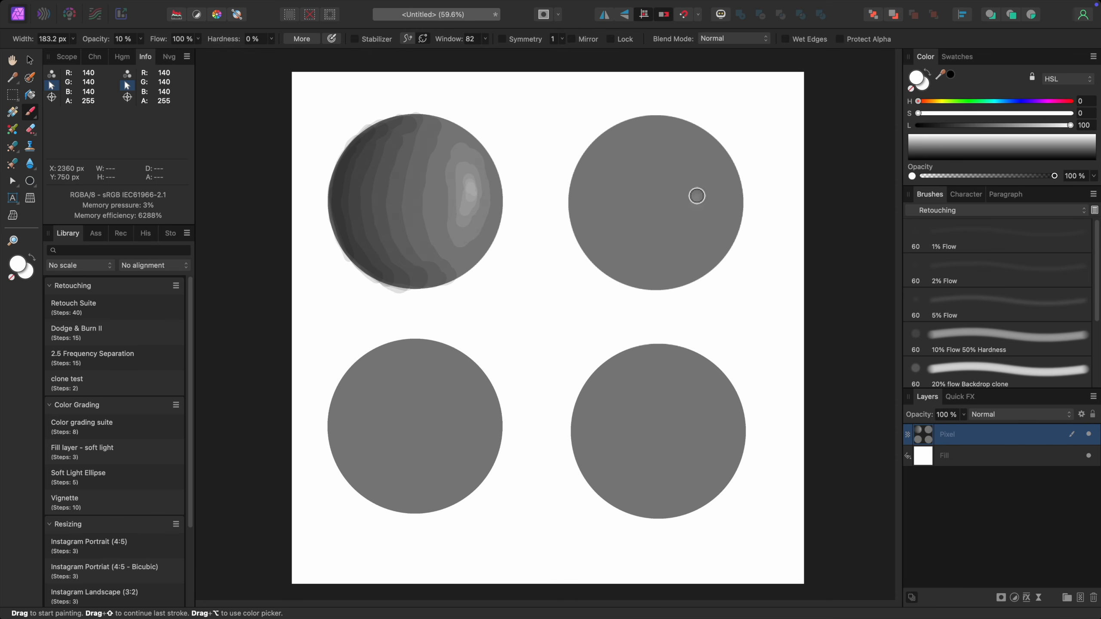
key("]")
mouse_move(704, 165)
left_mouse_down()
mouse_move(709, 189)
mouse_move(692, 160)
mouse_move(714, 187)
left_mouse_up()
key("[")
key("[")
key("[")
key("[")
key("[")
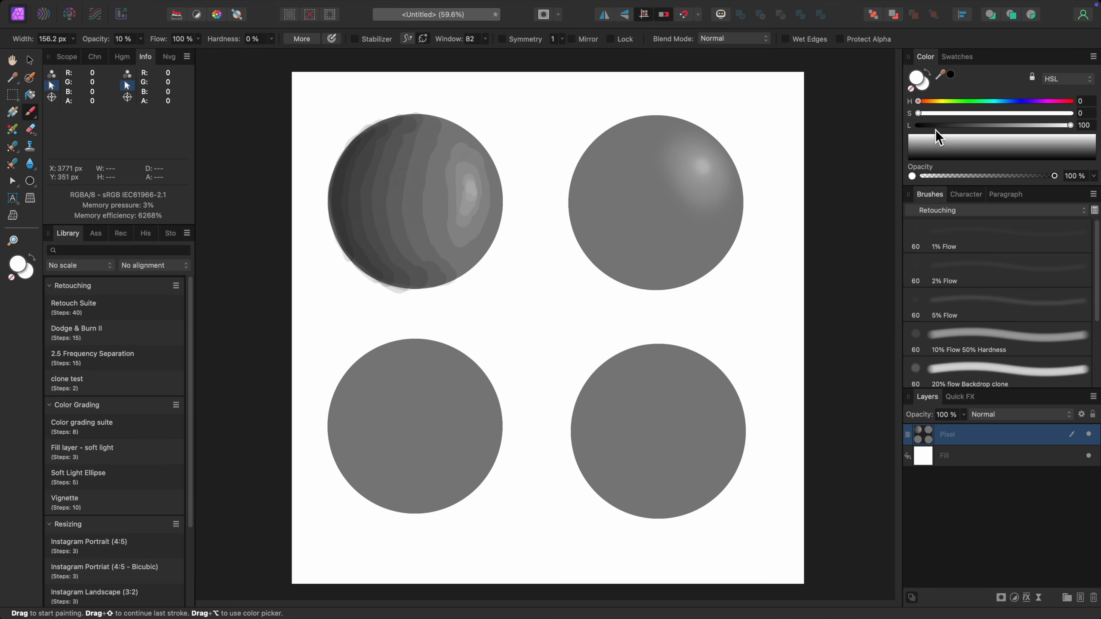
Set the brush colour's lightness to 0 and paint soft black shading along the upper-right circle's left and lower edges at about 478 px.
left_click_drag(936, 125, 888, 129)
key("bracketright")
key("bracketright")
key("bracketright")
key("bracketright")
key("bracketright")
key("bracketright")
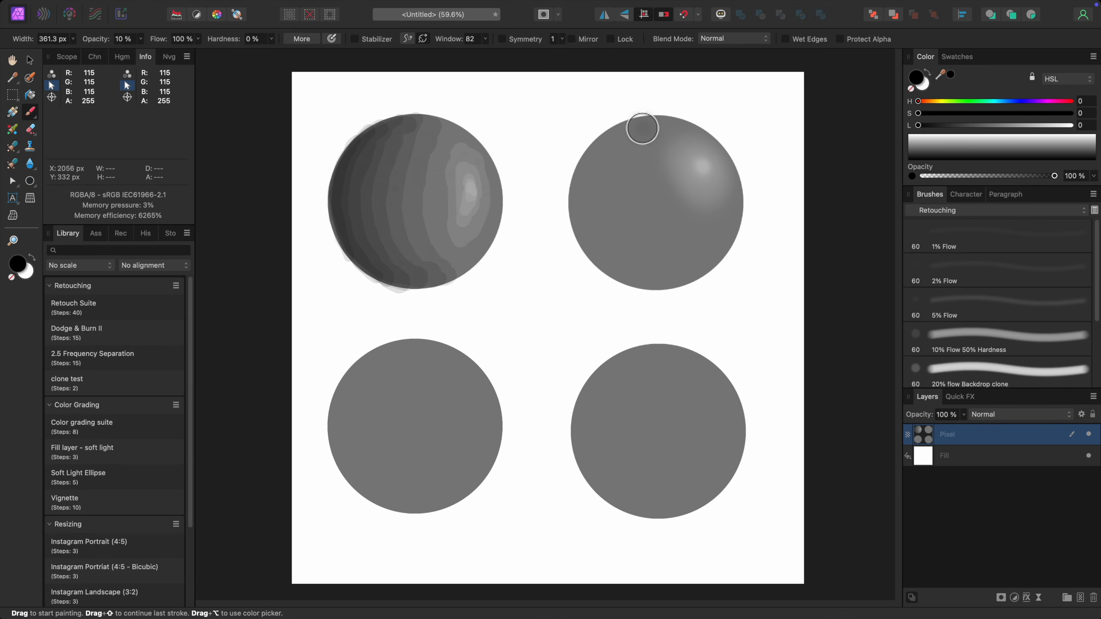
key("bracketright")
mouse_move(622, 127)
left_mouse_down()
mouse_move(583, 182)
mouse_move(581, 216)
mouse_move(602, 257)
mouse_move(643, 282)
mouse_move(676, 285)
left_mouse_up()
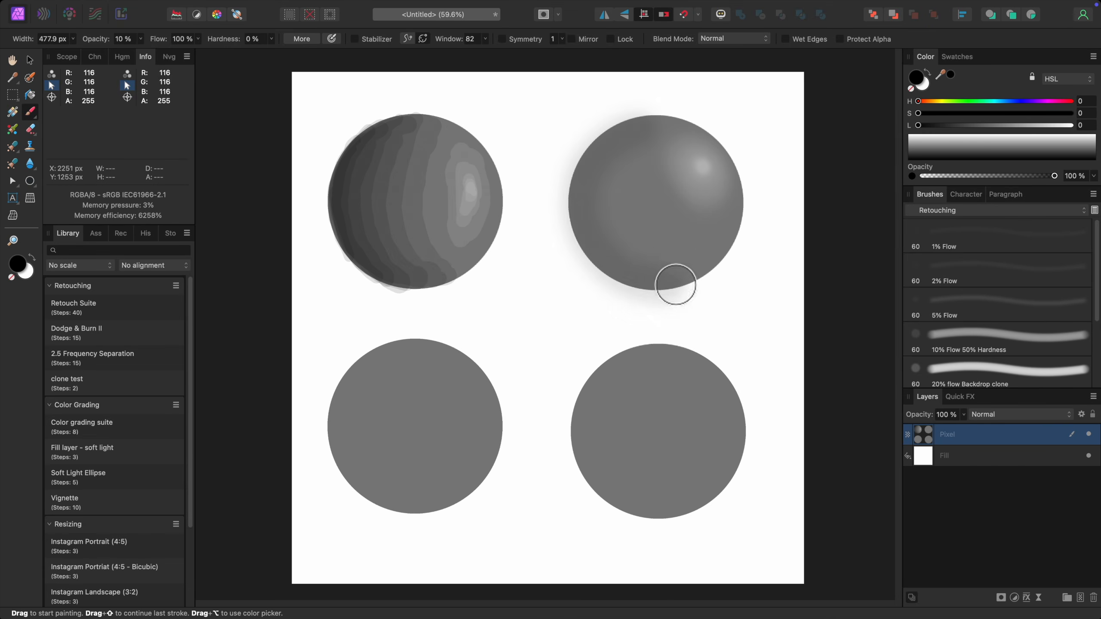
Deepen the black shading across the left and lower parts of the upper-right circle with a brush of about 632 px.
key("bracketright")
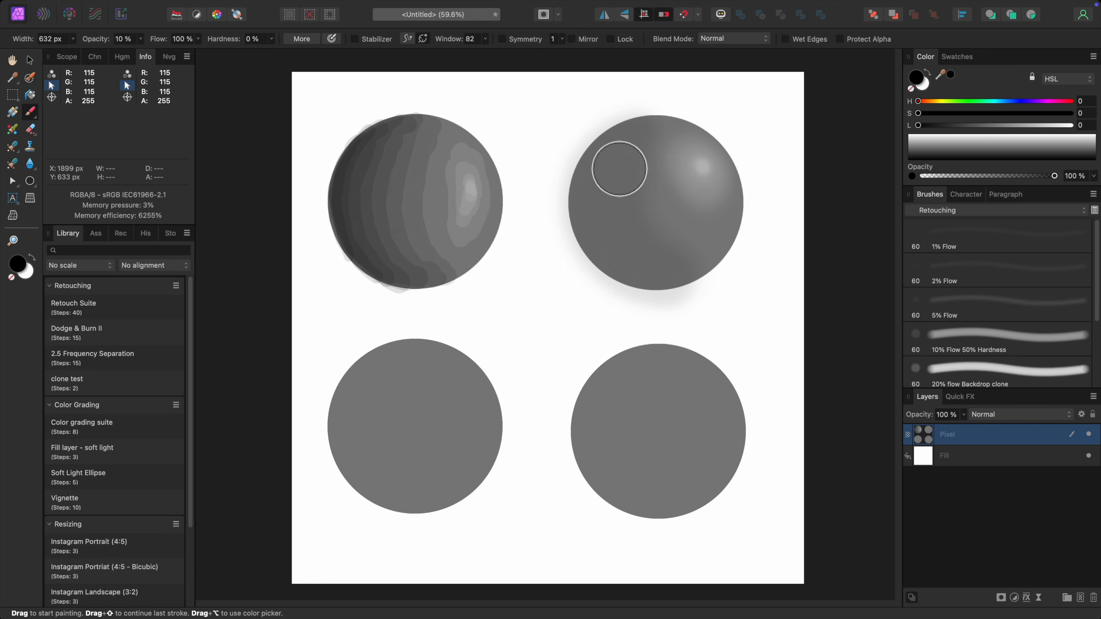
mouse_move(619, 169)
left_mouse_down()
mouse_move(627, 147)
mouse_move(592, 200)
mouse_move(605, 249)
mouse_move(645, 276)
mouse_move(615, 247)
mouse_move(607, 182)
mouse_move(593, 194)
mouse_move(632, 277)
mouse_move(590, 215)
mouse_move(603, 159)
mouse_move(608, 256)
mouse_move(643, 278)
mouse_move(679, 279)
mouse_move(607, 247)
mouse_move(608, 151)
mouse_move(624, 142)
mouse_move(586, 223)
mouse_move(637, 276)
mouse_move(652, 276)
mouse_move(604, 222)
mouse_move(615, 147)
mouse_move(632, 128)
mouse_move(609, 170)
mouse_move(631, 253)
mouse_move(629, 203)
mouse_move(677, 206)
mouse_move(653, 257)
mouse_move(674, 272)
mouse_move(624, 263)
mouse_move(584, 222)
mouse_move(586, 160)
mouse_move(599, 138)
mouse_move(617, 255)
mouse_move(626, 180)
mouse_move(693, 269)
mouse_move(703, 268)
mouse_move(684, 259)
mouse_move(626, 150)
mouse_move(706, 200)
left_mouse_up()
key("[")
key("[")
key("]")
key("]")
key("]")
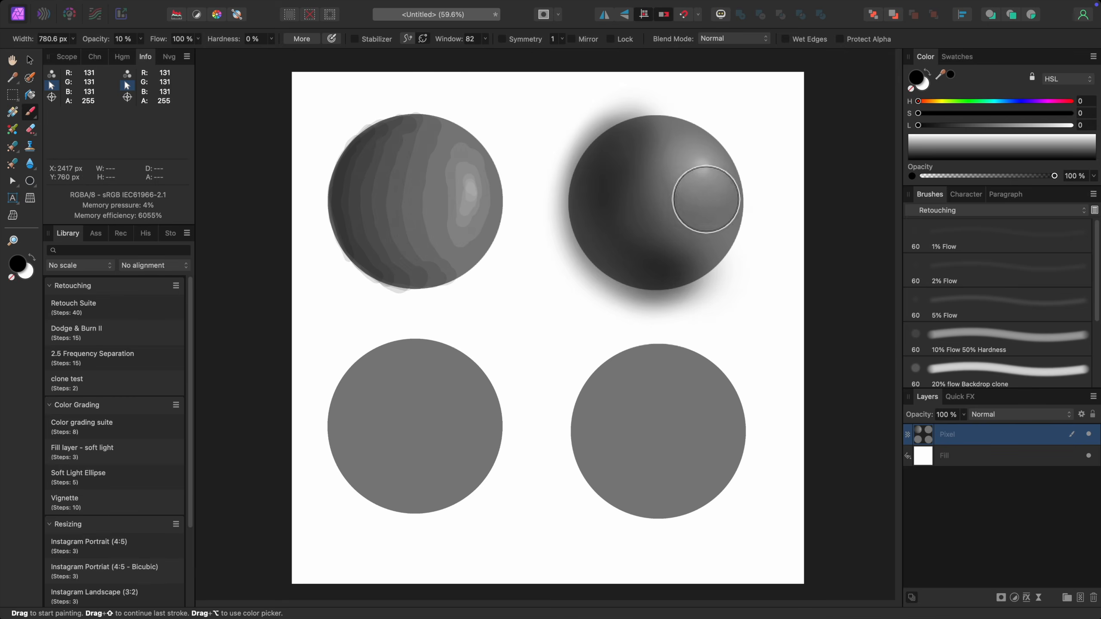
Darken the upper-right circle's shaded rim from its lower edge up its left side, using brush widths from about 492 to 566 px.
key("[")
key("[")
key("[")
key("[")
key("[")
mouse_move(650, 276)
left_mouse_down()
mouse_move(592, 251)
mouse_move(584, 194)
mouse_move(607, 143)
mouse_move(579, 214)
mouse_move(668, 287)
mouse_move(620, 277)
mouse_move(572, 226)
mouse_move(577, 234)
mouse_move(645, 278)
mouse_move(644, 290)
mouse_move(642, 280)
mouse_move(687, 281)
mouse_move(726, 264)
mouse_move(647, 276)
mouse_move(580, 233)
mouse_move(576, 201)
mouse_move(627, 123)
mouse_move(598, 258)
mouse_move(637, 284)
mouse_move(609, 157)
mouse_move(596, 264)
mouse_move(624, 251)
mouse_move(726, 258)
mouse_move(658, 136)
mouse_move(699, 112)
mouse_move(624, 103)
mouse_move(640, 105)
mouse_move(592, 131)
mouse_move(633, 142)
mouse_move(644, 111)
mouse_move(621, 133)
left_mouse_up()
key("]")
key("bracketright")
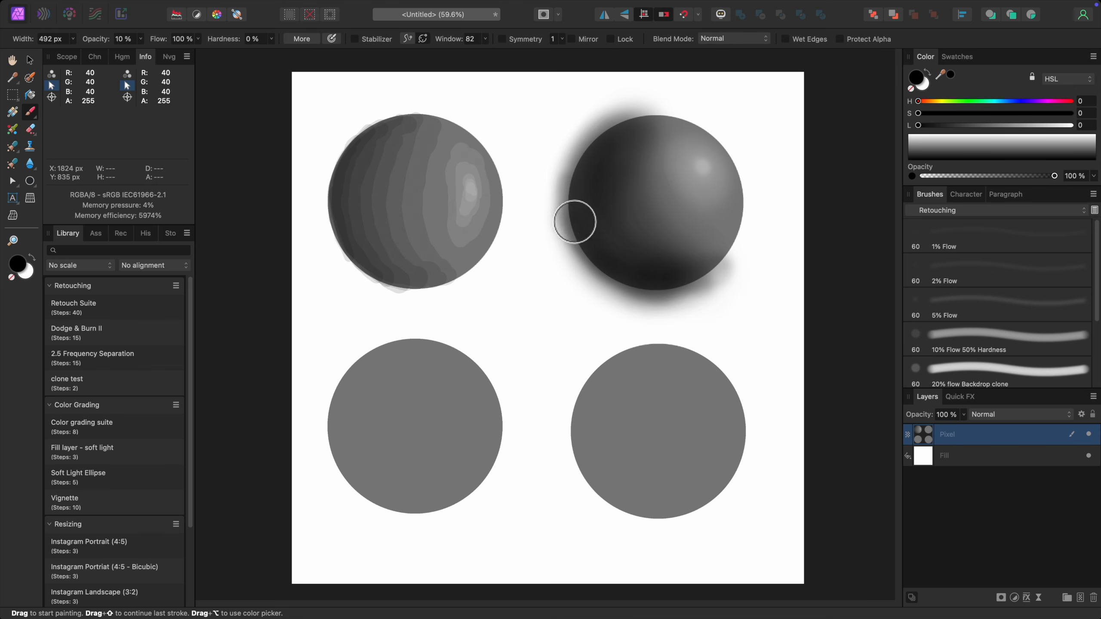
key("bracketright")
key("bracketright")
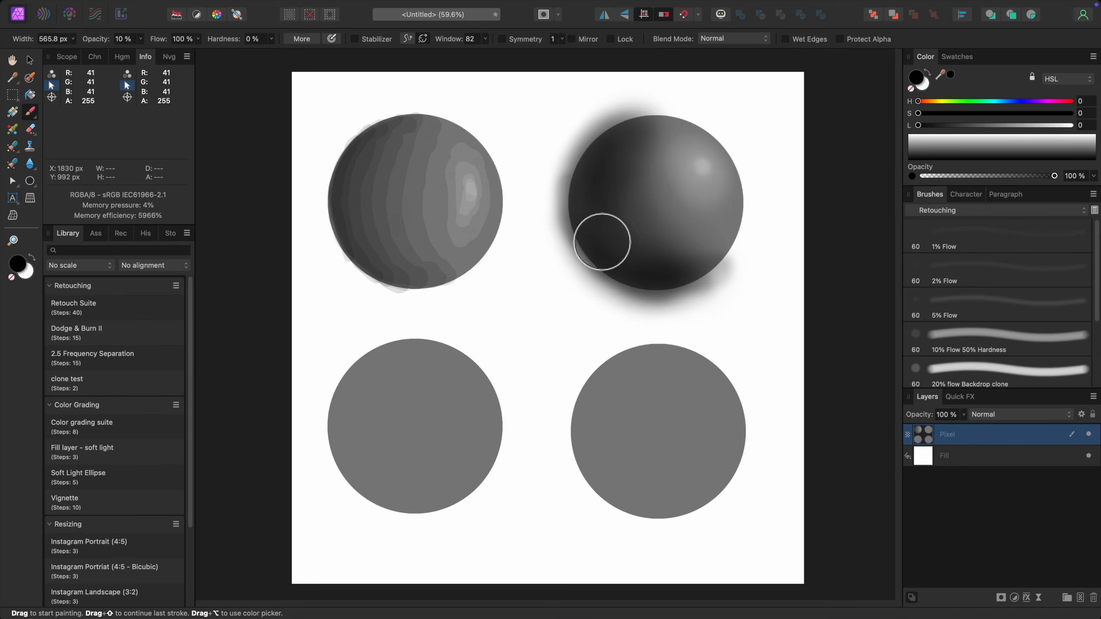
key("bracketright")
key("bracketright")
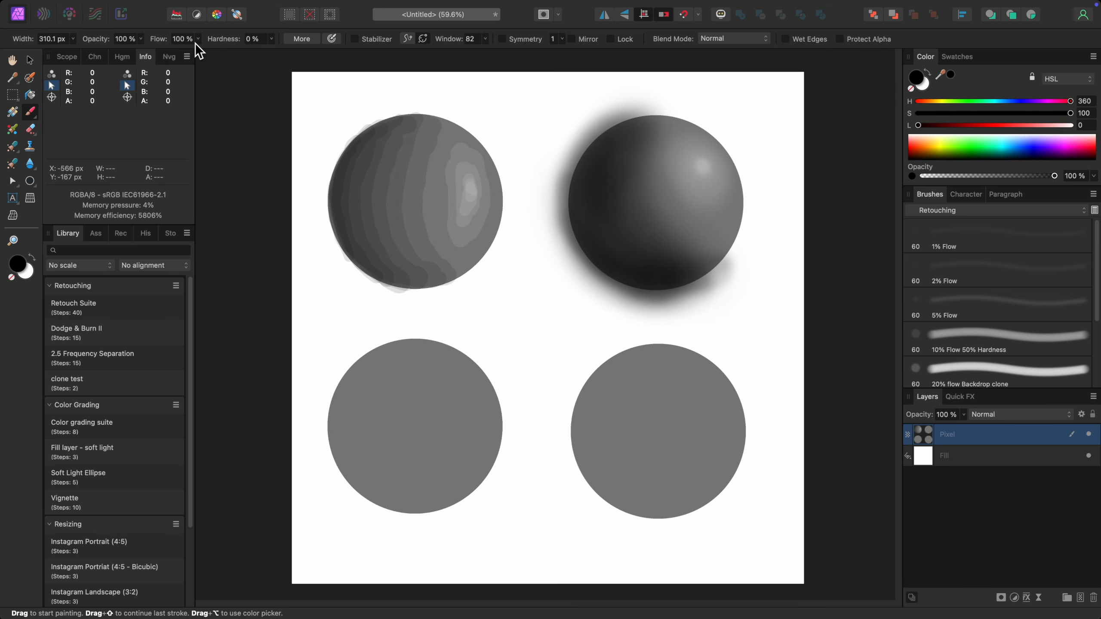
Set the brush flow to 5%, the hardness to 100% and the colour's saturation to 0.
left_click_drag(196, 43, 110, 71)
left_click_drag(272, 40, 393, 61)
left_click_drag(1074, 114, 915, 115)
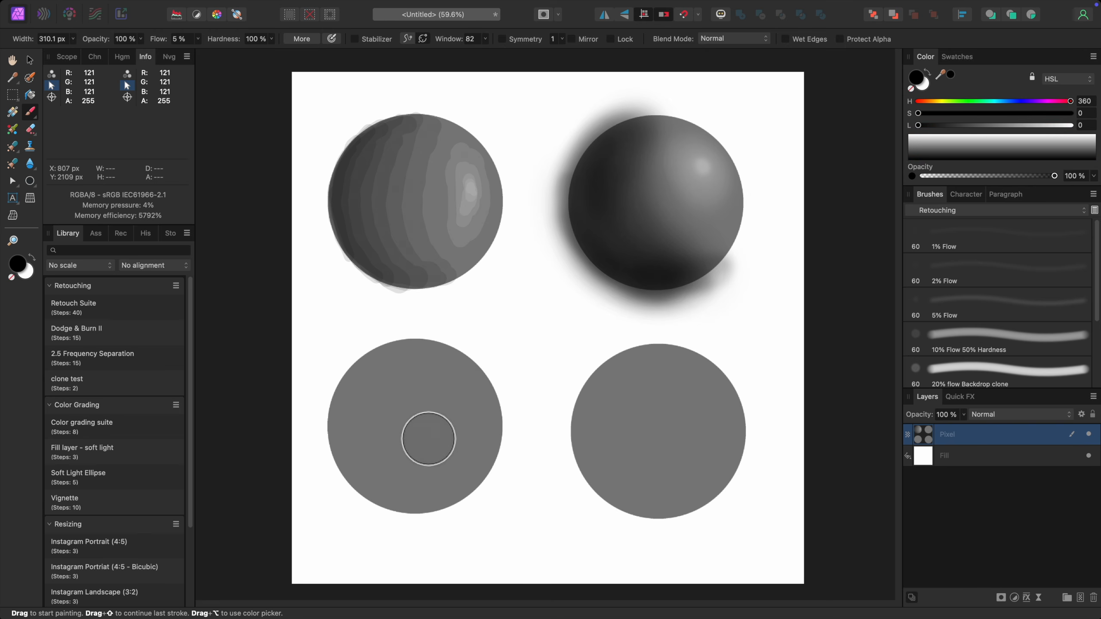
Try shading the lower-left circle with black at 5% flow and undo the stroke.
mouse_move(374, 411)
left_mouse_down()
mouse_move(384, 371)
mouse_move(361, 387)
mouse_move(352, 444)
mouse_move(365, 471)
mouse_move(418, 496)
mouse_move(384, 471)
mouse_move(372, 412)
mouse_move(385, 394)
mouse_move(397, 423)
mouse_move(412, 423)
mouse_move(416, 384)
mouse_move(418, 473)
mouse_move(373, 407)
mouse_move(377, 388)
mouse_move(348, 444)
mouse_move(378, 482)
mouse_move(419, 490)
mouse_move(379, 477)
mouse_move(341, 405)
mouse_move(403, 362)
mouse_move(432, 393)
mouse_move(424, 463)
mouse_move(455, 467)
left_mouse_up()
key("bracketright")
key("bracketright")
key("super+z")
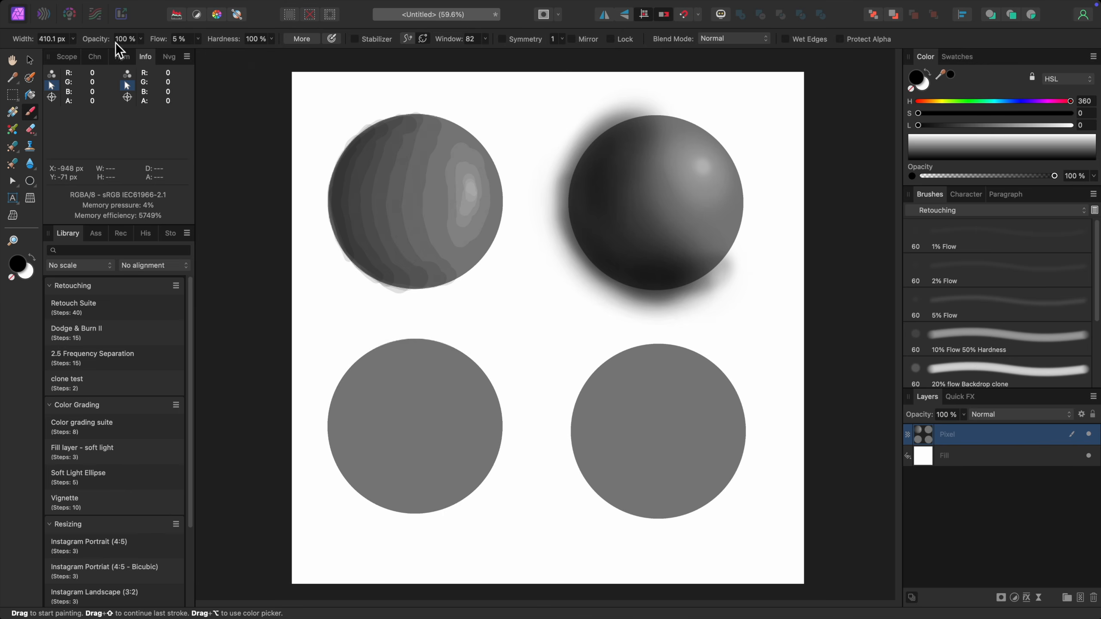
Set the flow to 2% and build up black shading over the left and lower parts of the lower-left circle at about 410 px.
left_click(199, 39)
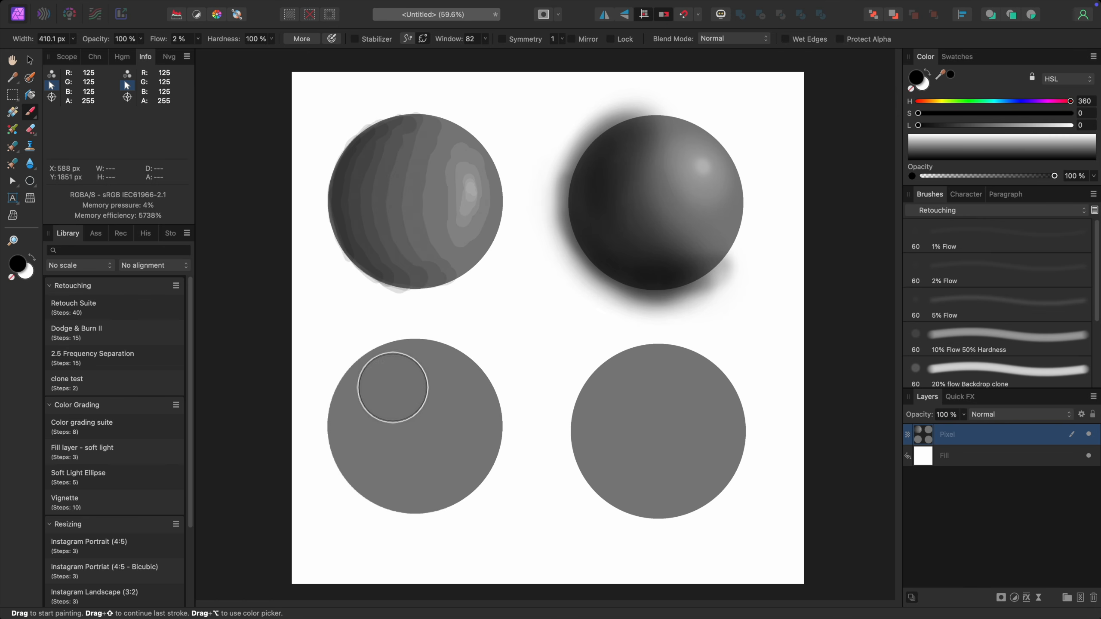
mouse_move(387, 380)
left_mouse_down()
mouse_move(379, 469)
mouse_move(412, 492)
mouse_move(381, 417)
mouse_move(409, 412)
mouse_move(437, 447)
mouse_move(393, 380)
mouse_move(352, 417)
mouse_move(352, 470)
mouse_move(398, 500)
mouse_move(419, 494)
mouse_move(372, 481)
mouse_move(349, 407)
mouse_move(369, 365)
mouse_move(349, 441)
mouse_move(365, 471)
mouse_move(368, 419)
mouse_move(385, 388)
mouse_move(378, 424)
mouse_move(423, 493)
mouse_move(439, 494)
mouse_move(417, 484)
mouse_move(381, 372)
mouse_move(414, 389)
mouse_move(419, 465)
mouse_move(410, 374)
left_mouse_up()
key("bracketleft")
key("bracketleft")
key("bracketright")
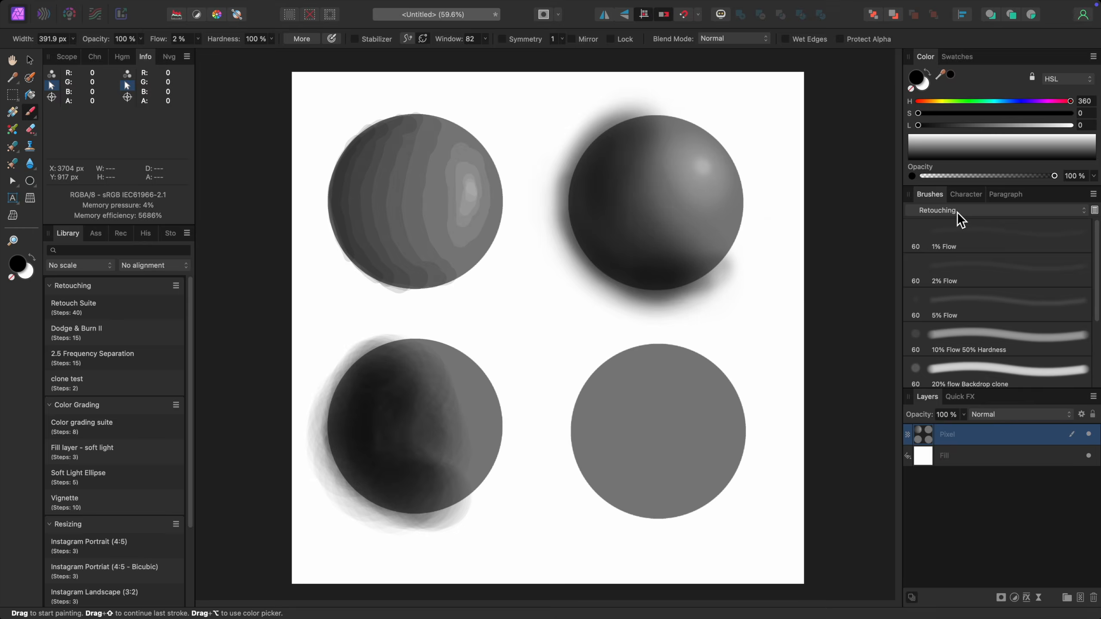
Set the brush colour's lightness to 100 and build up a white highlight on the lower-left circle's upper right, starting at about 333 px.
left_click_drag(1054, 125, 1073, 125)
key("bracketleft")
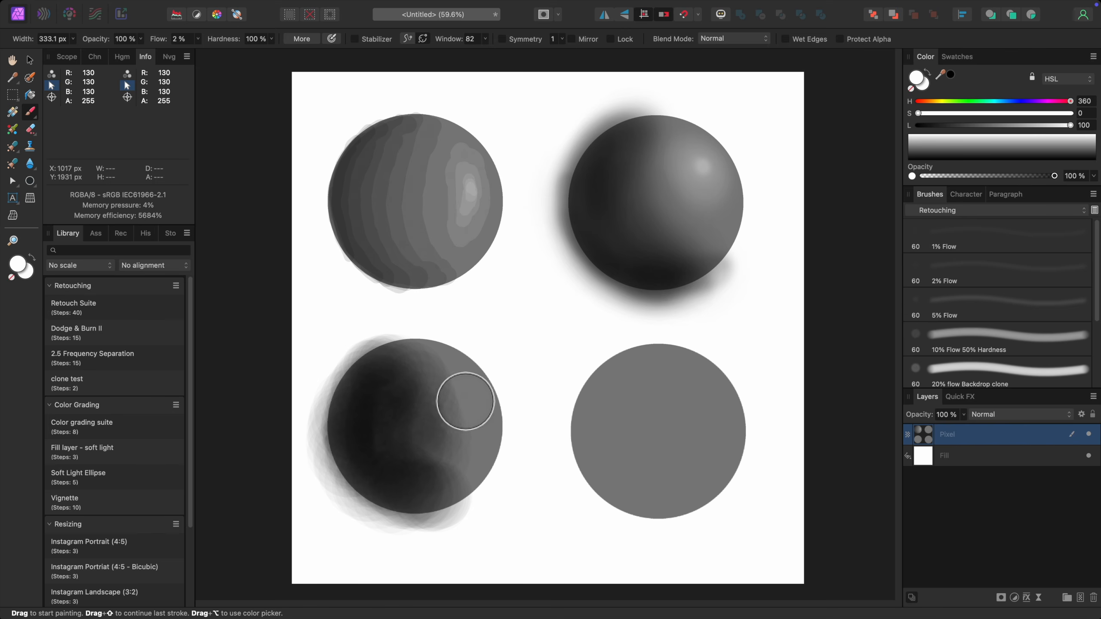
mouse_move(464, 419)
left_mouse_down()
mouse_move(447, 392)
mouse_move(458, 419)
mouse_move(460, 385)
mouse_move(434, 371)
mouse_move(465, 433)
left_mouse_up()
key("bracketleft")
key("bracketleft")
key("bracketright")
key("bracketright")
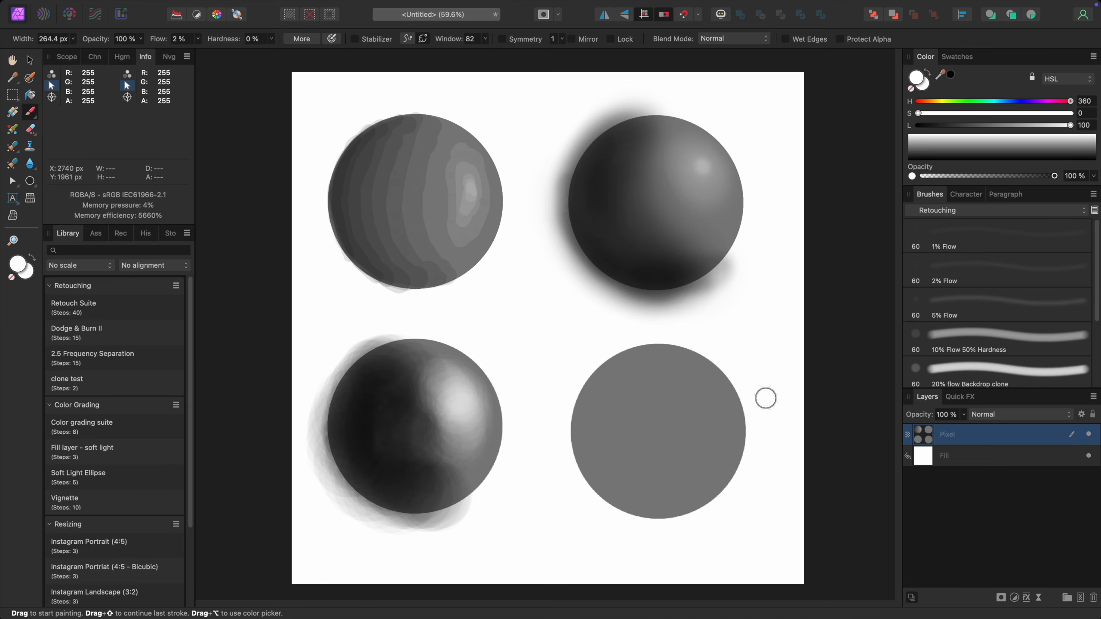
Enlarge the 0% hardness brush and paint a soft white highlight on the upper right of the lower-right circle at 2% flow.
key("bracketright")
key("bracketright")
key("bracketright")
key("bracketright")
key("bracketright")
key("bracketright")
key("bracketright")
key("bracketright")
mouse_move(711, 403)
left_mouse_down()
mouse_move(687, 393)
mouse_move(703, 420)
mouse_move(677, 387)
mouse_move(711, 432)
mouse_move(663, 380)
left_mouse_up()
key("bracketright")
key("bracketright")
key("bracketright")
key("bracketleft")
key("bracketleft")
key("bracketleft")
Set the brush width to about 1022 px and the lightness to 0, and shade the lower-right circle's left and lower sides softly in black.
key("bracketright")
key("bracketright")
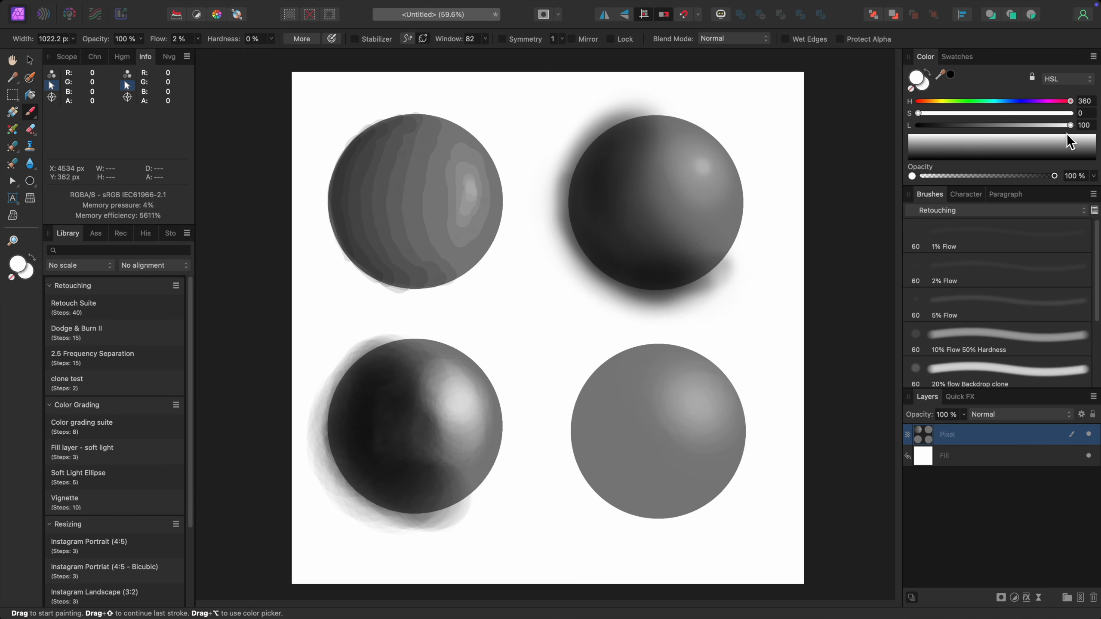
left_click_drag(1070, 126, 919, 125)
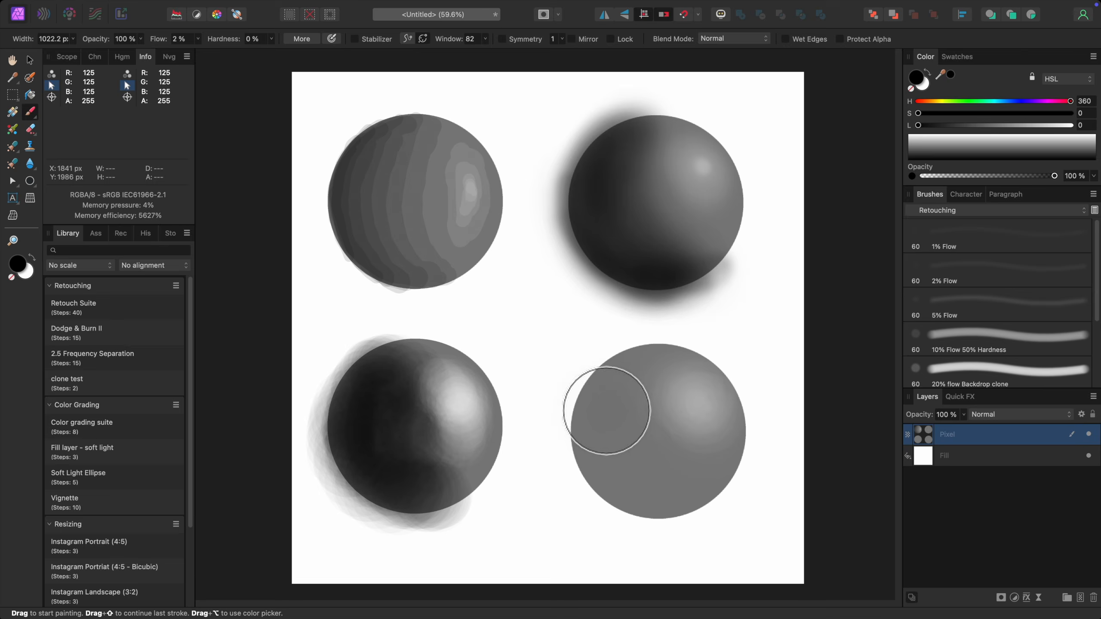
mouse_move(598, 432)
left_mouse_down()
mouse_move(613, 474)
mouse_move(666, 492)
mouse_move(622, 476)
mouse_move(614, 408)
mouse_move(612, 464)
mouse_move(660, 496)
mouse_move(614, 420)
mouse_move(627, 384)
mouse_move(665, 476)
mouse_move(680, 477)
mouse_move(650, 481)
mouse_move(655, 490)
mouse_move(608, 478)
mouse_move(604, 419)
mouse_move(591, 439)
mouse_move(616, 378)
mouse_move(585, 430)
mouse_move(583, 466)
mouse_move(615, 507)
mouse_move(677, 519)
mouse_move(704, 509)
mouse_move(623, 503)
mouse_move(581, 468)
mouse_move(596, 369)
mouse_move(613, 362)
mouse_move(587, 400)
mouse_move(609, 406)
mouse_move(589, 480)
mouse_move(618, 488)
mouse_move(631, 522)
mouse_move(709, 503)
mouse_move(671, 515)
mouse_move(595, 490)
mouse_move(612, 484)
mouse_move(586, 434)
mouse_move(607, 365)
mouse_move(594, 405)
mouse_move(642, 469)
mouse_move(647, 430)
mouse_move(696, 507)
mouse_move(643, 512)
mouse_move(587, 485)
mouse_move(601, 481)
mouse_move(574, 433)
mouse_move(591, 354)
mouse_move(588, 463)
mouse_move(689, 521)
mouse_move(575, 458)
mouse_move(592, 474)
mouse_move(577, 371)
mouse_move(593, 383)
mouse_move(578, 459)
mouse_move(632, 493)
mouse_move(625, 522)
mouse_move(717, 499)
mouse_move(604, 496)
mouse_move(586, 450)
mouse_move(588, 382)
mouse_move(615, 421)
mouse_move(590, 399)
mouse_move(570, 467)
mouse_move(663, 525)
mouse_move(701, 516)
mouse_move(581, 457)
mouse_move(606, 356)
mouse_move(590, 406)
mouse_move(622, 458)
mouse_move(627, 408)
mouse_move(703, 481)
mouse_move(698, 500)
mouse_move(642, 481)
mouse_move(570, 393)
mouse_move(626, 351)
mouse_move(639, 364)
mouse_move(612, 418)
mouse_move(681, 507)
mouse_move(637, 425)
mouse_move(657, 455)
mouse_move(725, 482)
mouse_move(733, 450)
left_mouse_up()
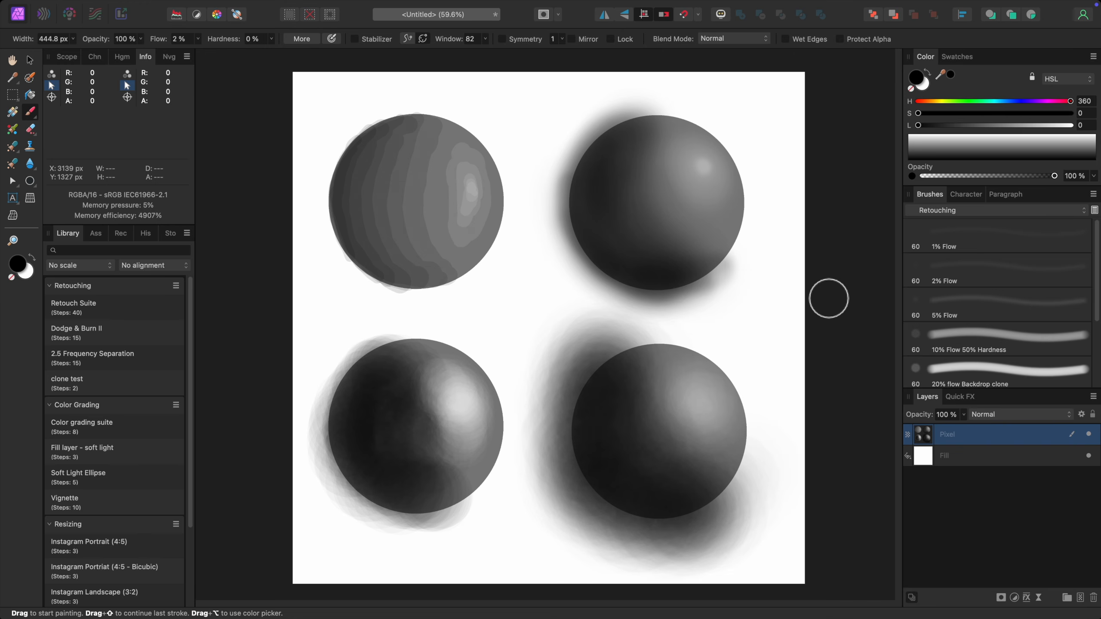
Erase both upper shaded circles with a 1154.8 px eraser.
key("e")
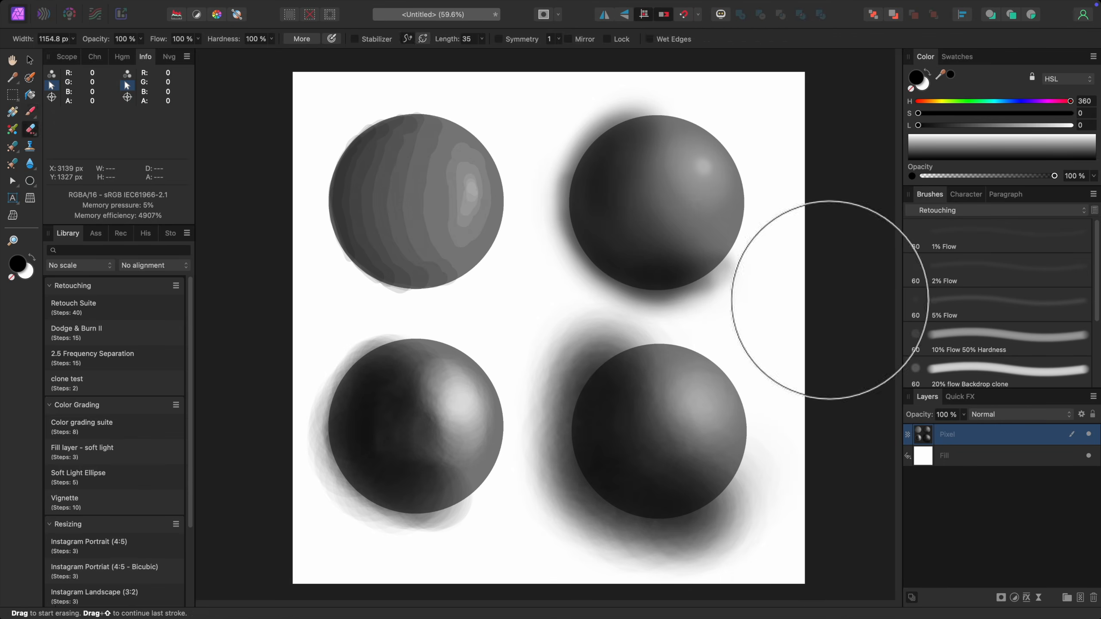
mouse_move(824, 208)
left_mouse_down()
mouse_move(537, 205)
mouse_move(717, 217)
mouse_move(351, 179)
mouse_move(595, 138)
mouse_move(574, 201)
left_mouse_up()
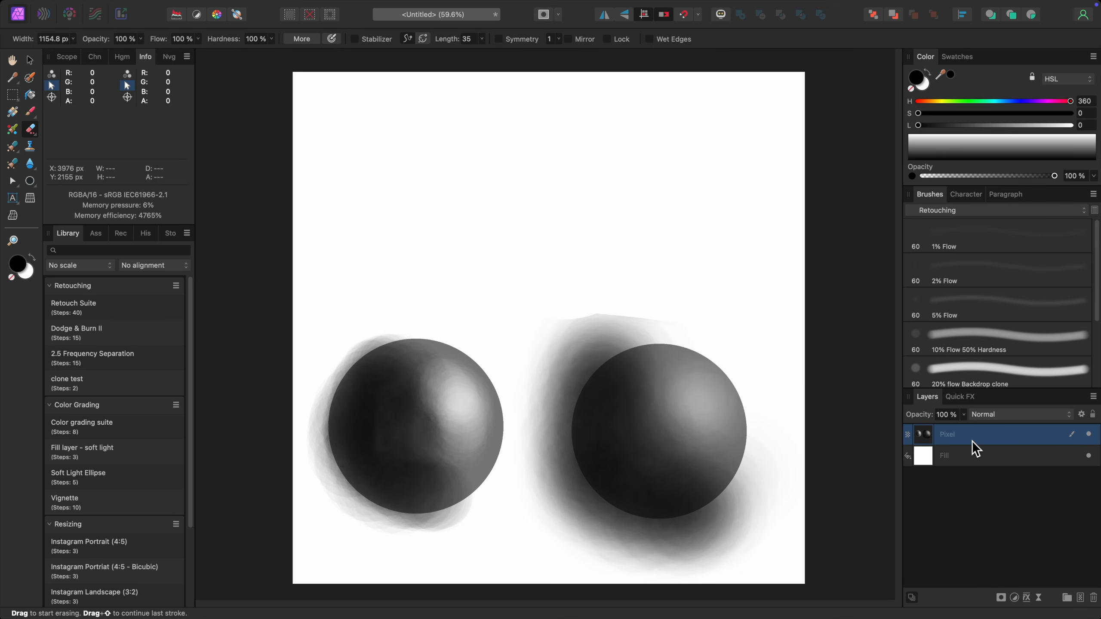
Return to the Paint Brush tool with the colour's lightness at 50, and flow and hardness at 100%.
key("b")
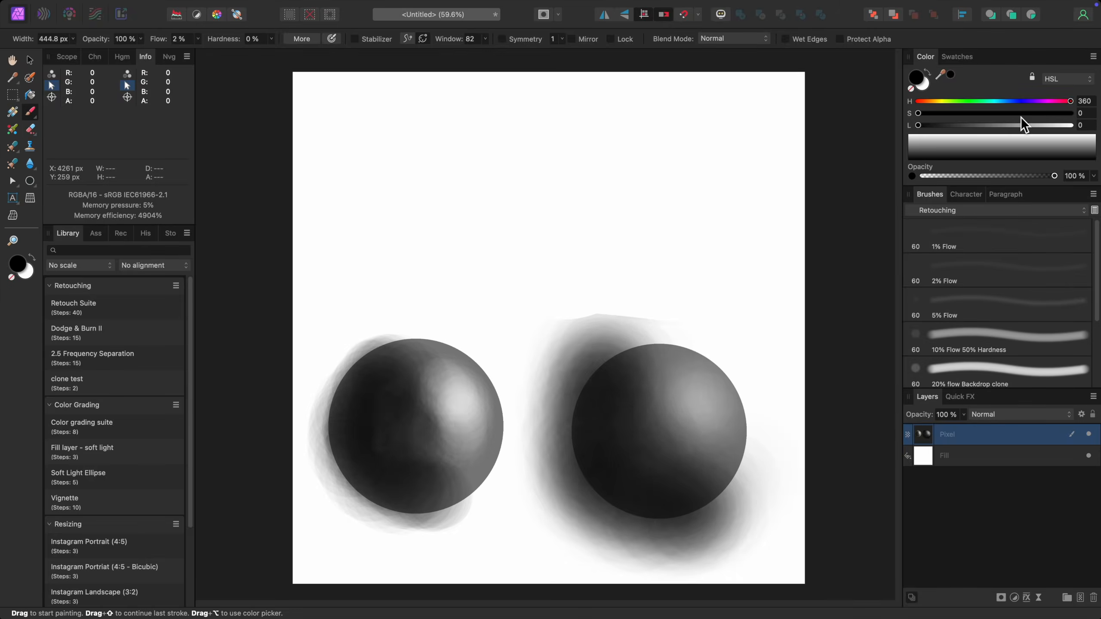
left_click(990, 125)
left_click_drag(993, 127, 994, 128)
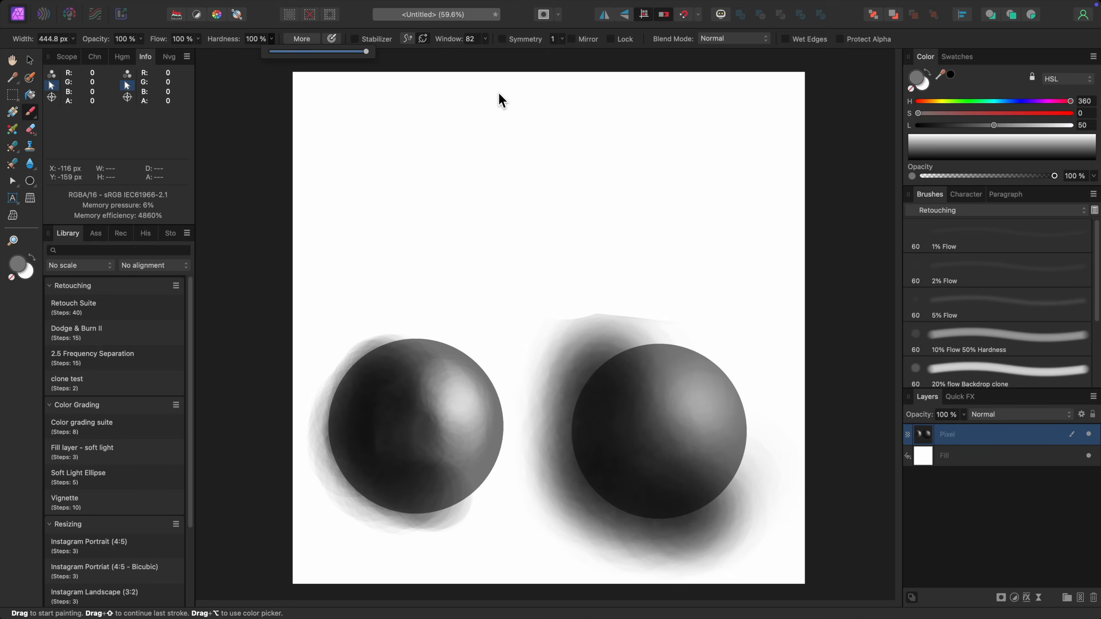
Enlarge the brush to about 1005.7 px and stamp a solid mid-grey circle on the canvas above the right-hand sphere.
key("]")
key("]")
key("]")
key("]")
key("]")
key("]")
key("]")
key("]")
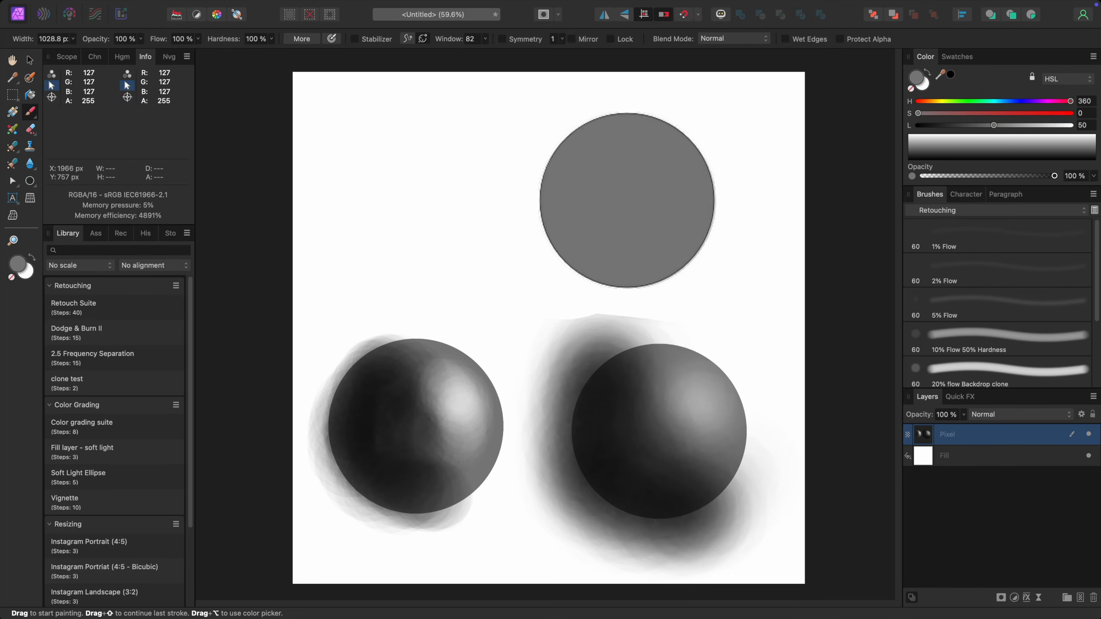
key("]")
key("[")
left_click(626, 195)
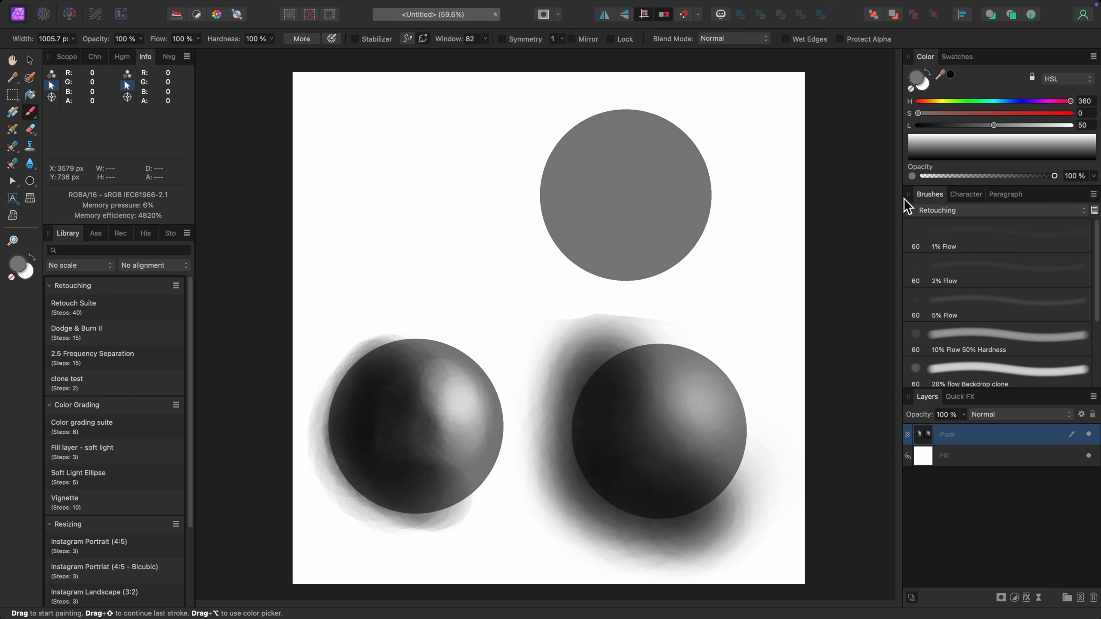
Set the colour's lightness to 0, the brush flow to 2% and the hardness to 0%.
left_click_drag(992, 125, 918, 125)
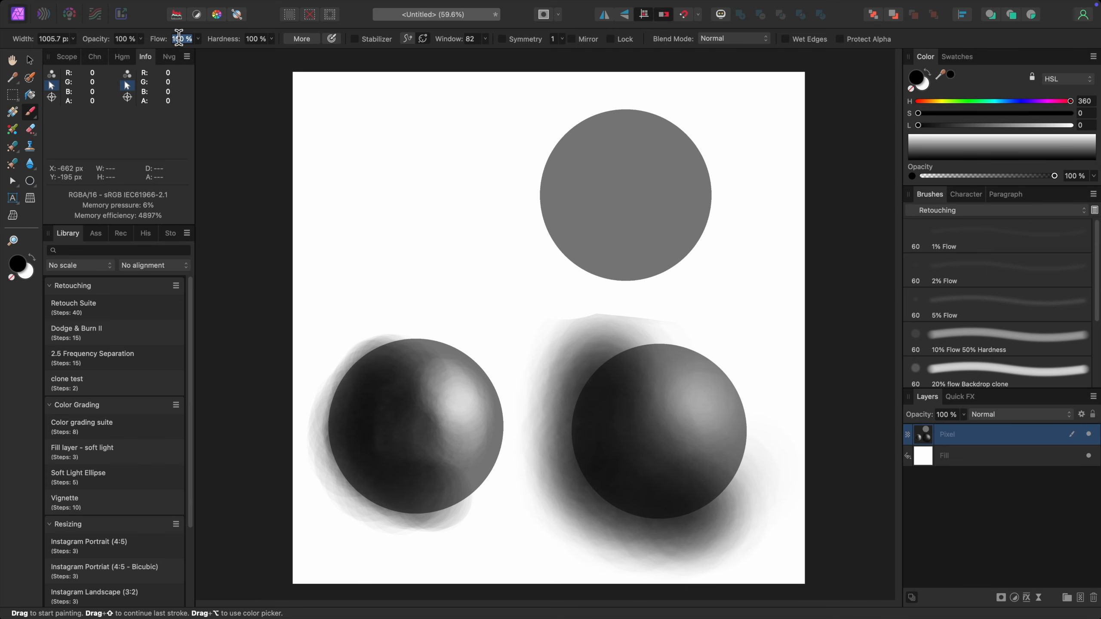
type("2")
key("Return")
left_click_drag(272, 40, 206, 56)
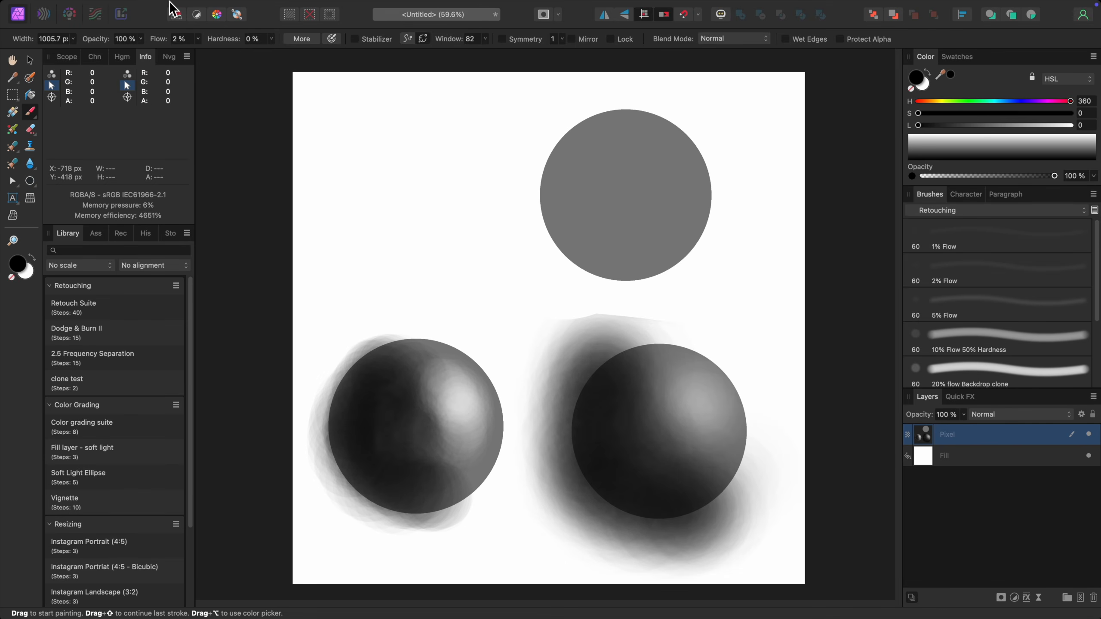
Convert the document's colour format to RGB/16 with the sRGB IEC61966-2.1 profile.
left_click(187, 6)
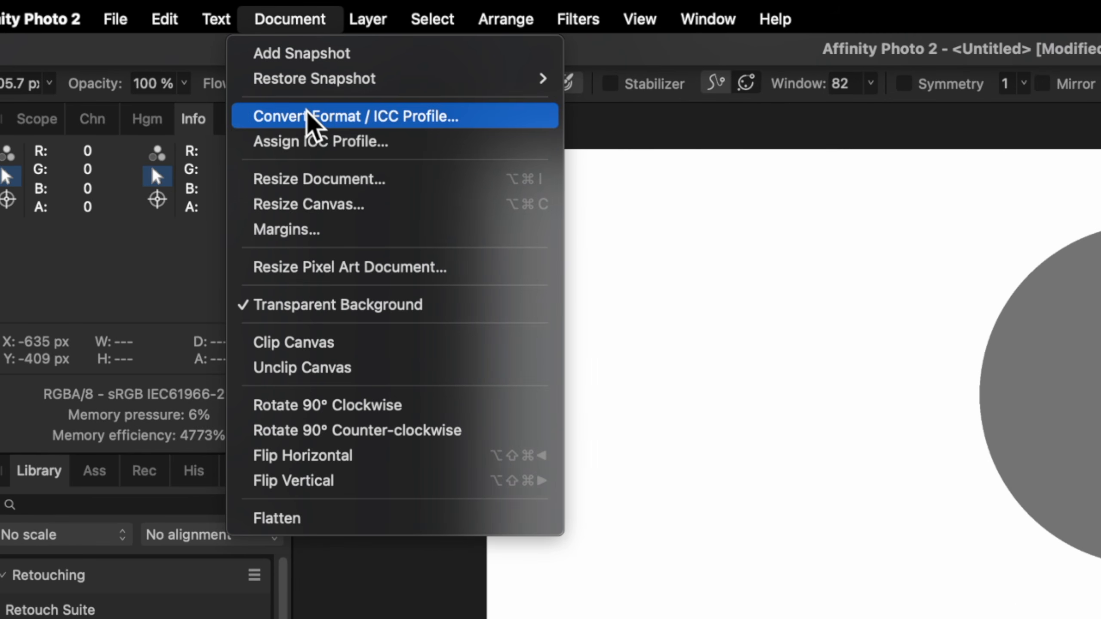
left_click(307, 114)
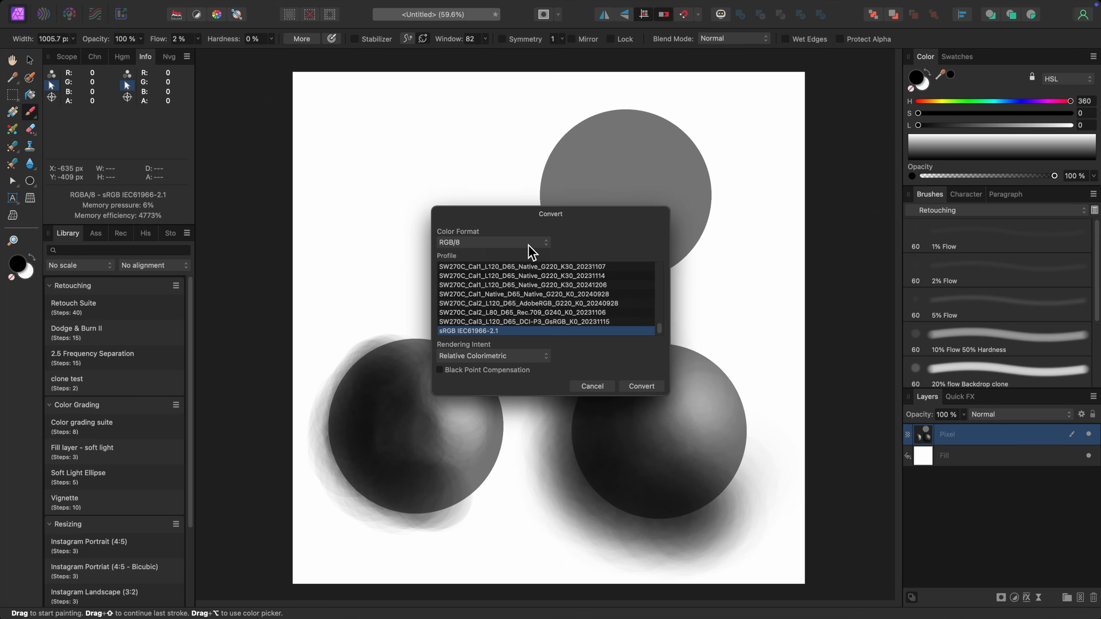
left_click(535, 243)
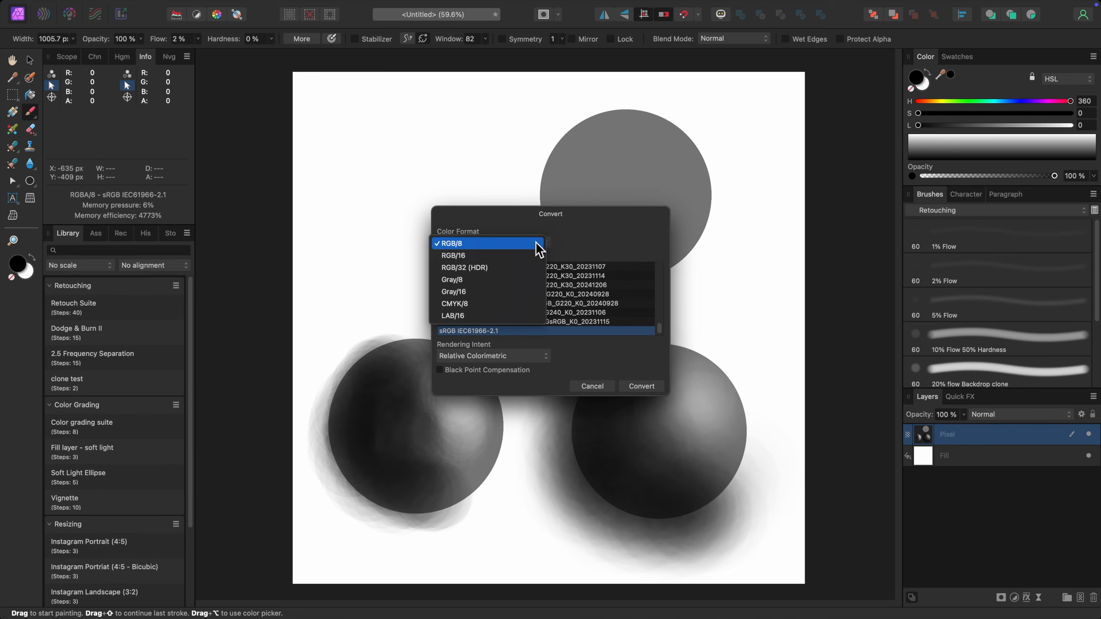
left_click(533, 253)
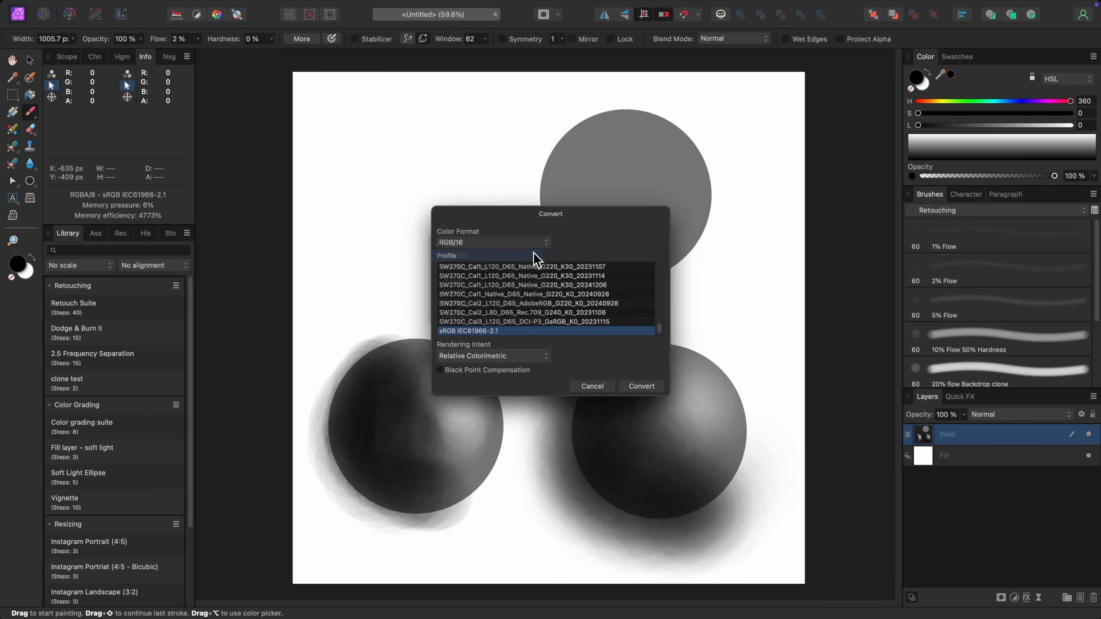
left_click(637, 386)
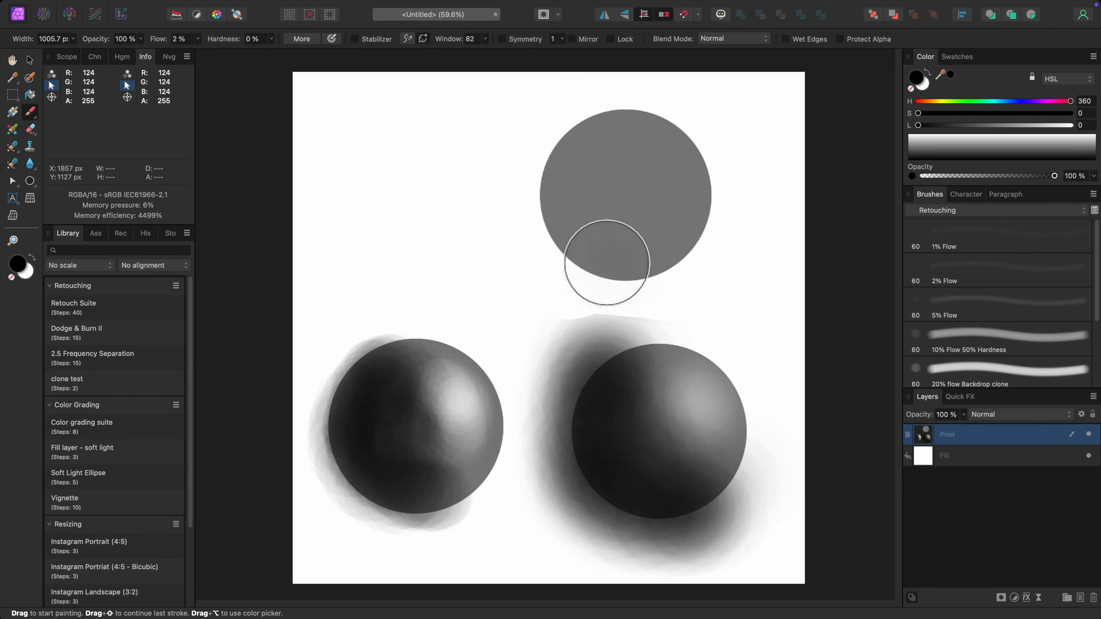
Shade the upper circle's left and lower sides softly in black, enlarging the brush to 1330 px.
mouse_move(607, 262)
left_mouse_down()
mouse_move(568, 220)
mouse_move(584, 245)
mouse_move(562, 169)
mouse_move(577, 145)
mouse_move(584, 166)
mouse_move(564, 222)
mouse_move(594, 261)
mouse_move(647, 267)
mouse_move(606, 266)
mouse_move(575, 244)
mouse_move(592, 236)
mouse_move(572, 215)
mouse_move(578, 141)
mouse_move(617, 224)
mouse_move(662, 250)
mouse_move(575, 248)
mouse_move(588, 242)
mouse_move(545, 182)
mouse_move(584, 122)
mouse_move(564, 161)
mouse_move(576, 210)
mouse_move(628, 262)
mouse_move(576, 261)
mouse_move(642, 270)
mouse_move(573, 260)
mouse_move(558, 232)
mouse_move(573, 224)
mouse_move(558, 169)
mouse_move(604, 163)
left_mouse_up()
key("]")
key("]")
mouse_move(611, 203)
left_mouse_down()
mouse_move(624, 255)
mouse_move(588, 220)
mouse_move(584, 147)
mouse_move(560, 185)
mouse_move(581, 238)
mouse_move(555, 162)
mouse_move(573, 234)
mouse_move(647, 269)
mouse_move(625, 259)
mouse_move(595, 150)
mouse_move(633, 198)
mouse_move(586, 140)
mouse_move(577, 238)
mouse_move(534, 172)
mouse_move(556, 156)
mouse_move(548, 179)
mouse_move(582, 262)
mouse_move(602, 271)
left_mouse_up()
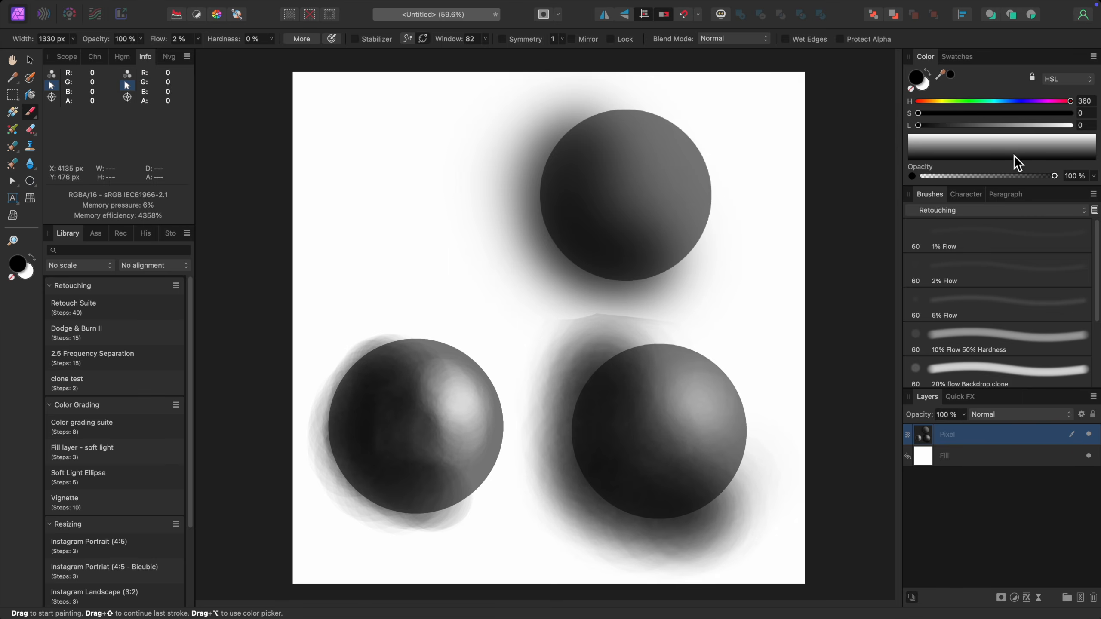
Set the lightness to 100 and paint a soft white highlight on the upper circle's upper right, starting with a 960.9 px brush.
left_click_drag(1026, 125, 1078, 126)
key("bracketleft")
key("bracketleft")
key("bracketleft")
key("bracketleft")
key("bracketleft")
key("bracketleft")
key("bracketleft")
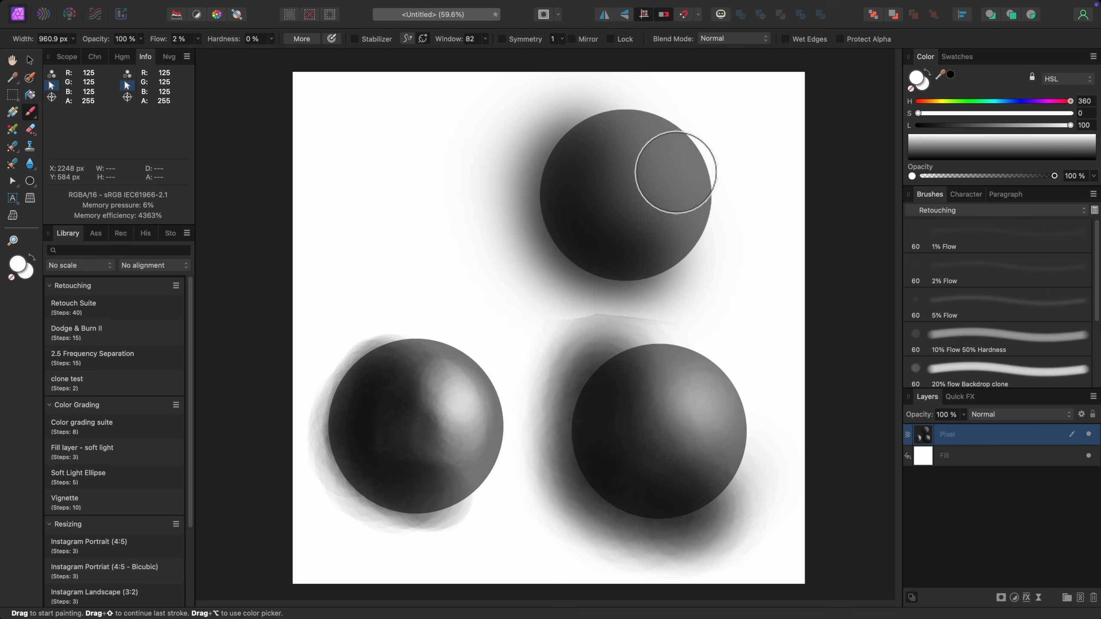
mouse_move(669, 174)
left_mouse_down()
mouse_move(659, 185)
mouse_move(644, 147)
mouse_move(669, 175)
mouse_move(645, 146)
mouse_move(670, 171)
mouse_move(665, 191)
left_mouse_up()
key("bracketright")
key("bracketright")
key("bracketleft")
key("bracketleft")
key("bracketleft")
key("bracketleft")
key("bracketleft")
key("bracketright")
key("bracketright")
key("bracketright")
key("bracketright")
key("bracketright")
key("bracketright")
key("bracketright")
Set the lightness to 0 and deepen the shading around the upper sphere's lower edge with a 964 to 696.5 px brush.
left_click_drag(978, 126, 894, 129)
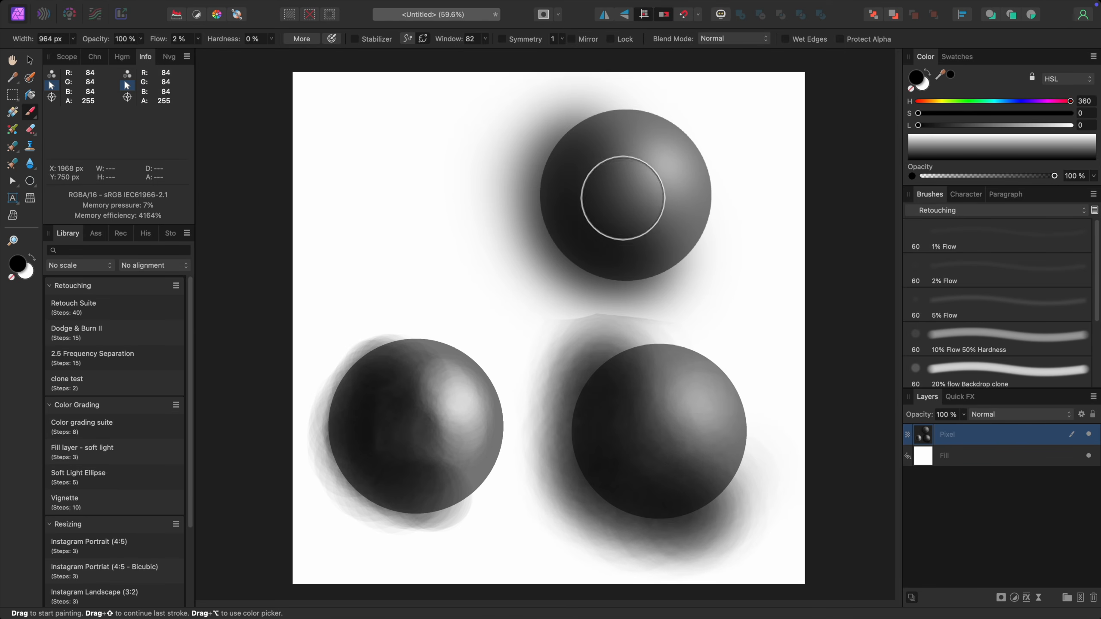
key("bracketleft")
key("bracketleft")
key("bracketleft")
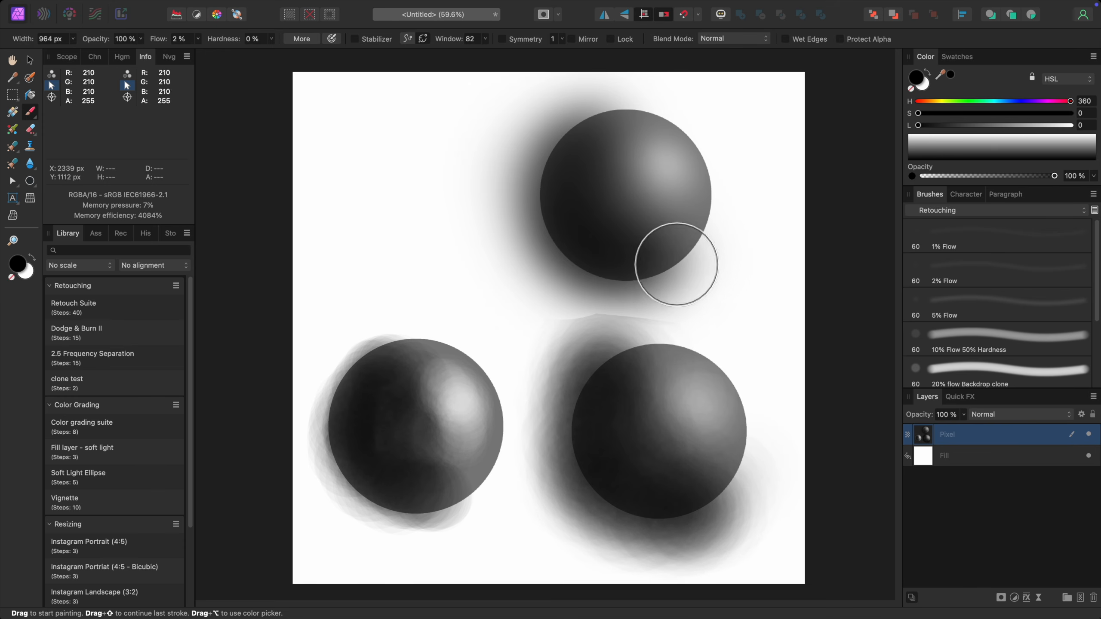
key("bracketleft")
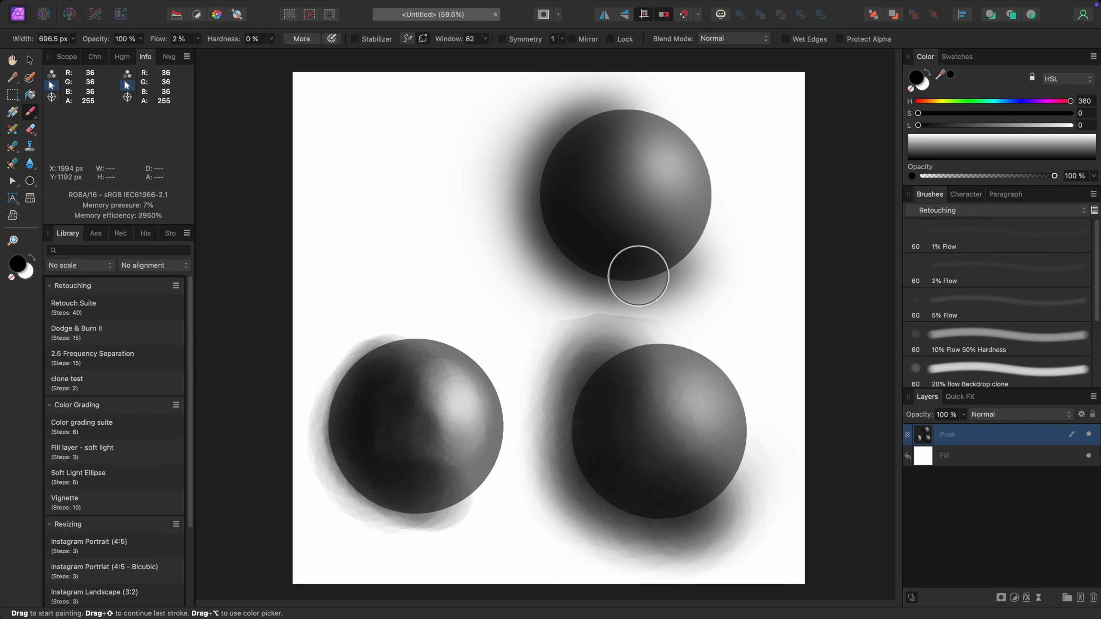
key("bracketright")
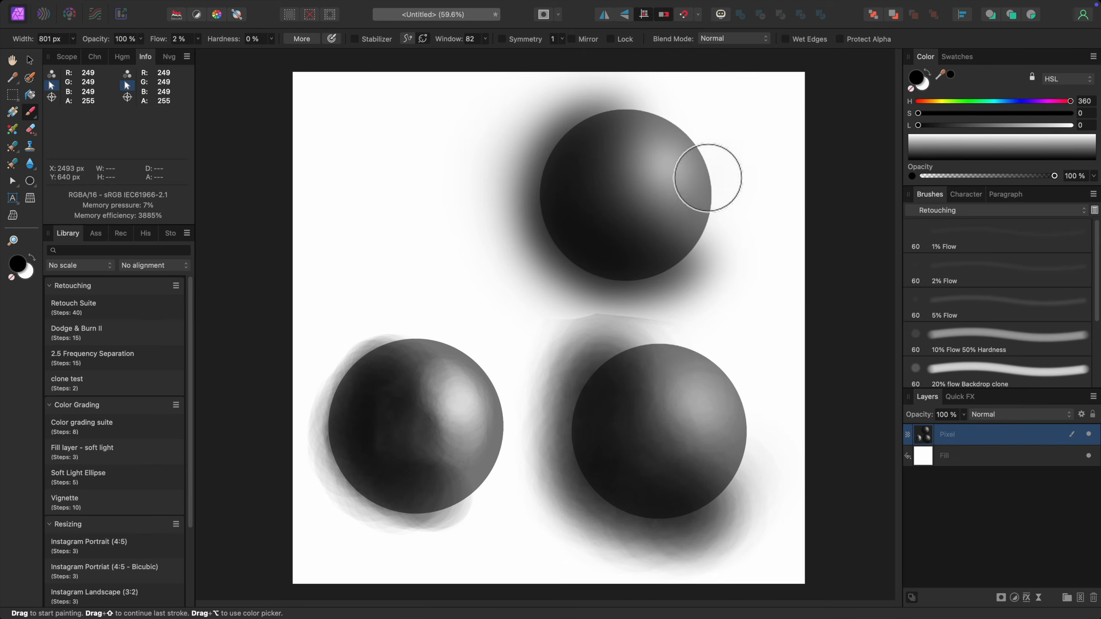
Set the lightness to 100 and brighten the upper sphere's highlight with an 801 to 921.1 px brush.
left_click(1061, 139)
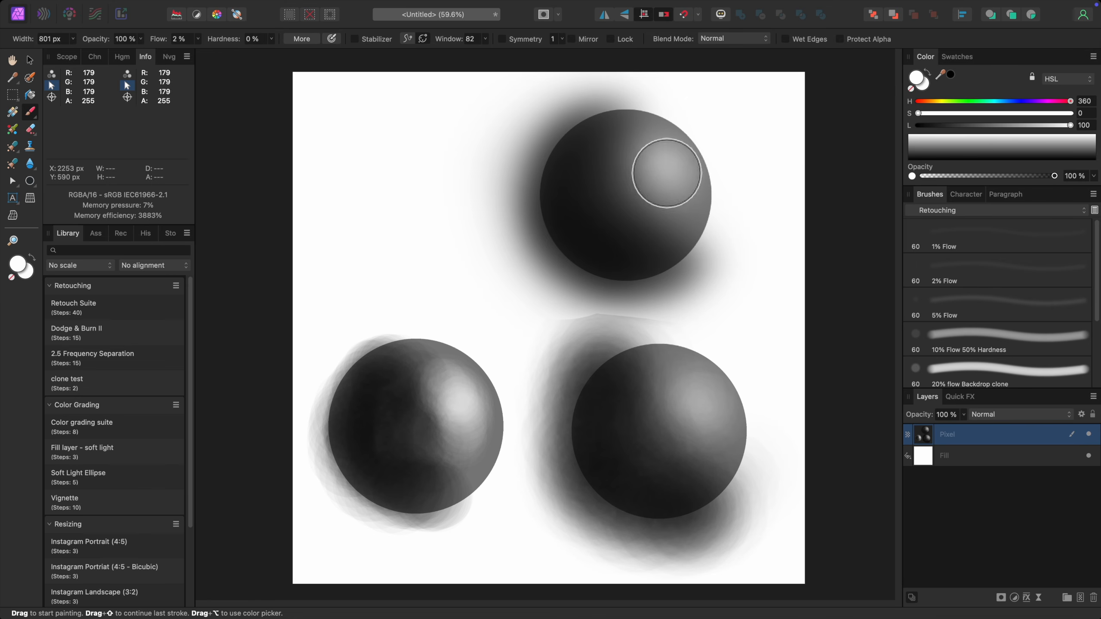
key("bracketright")
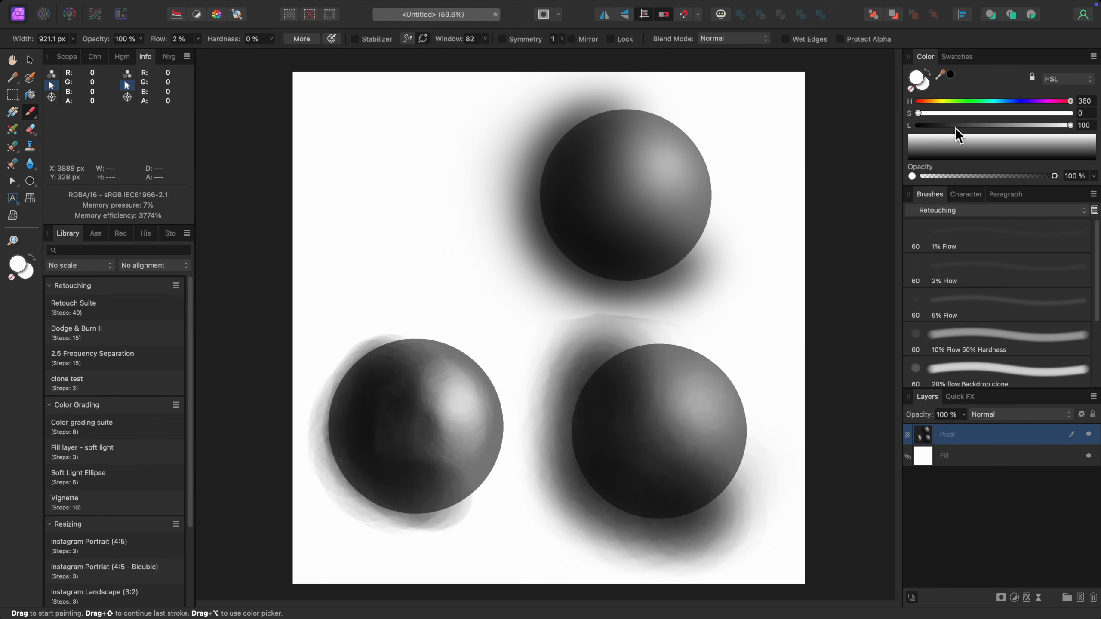
left_click_drag(925, 136, 916, 131)
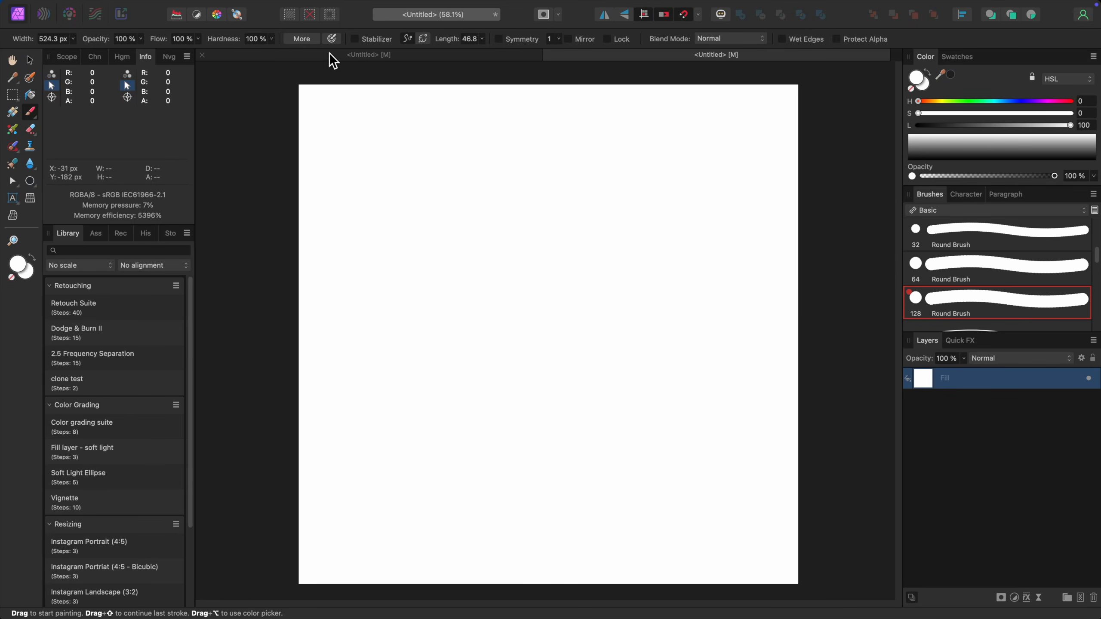
Open the round brush's detailed settings and set the spacing to 120%.
left_click(301, 39)
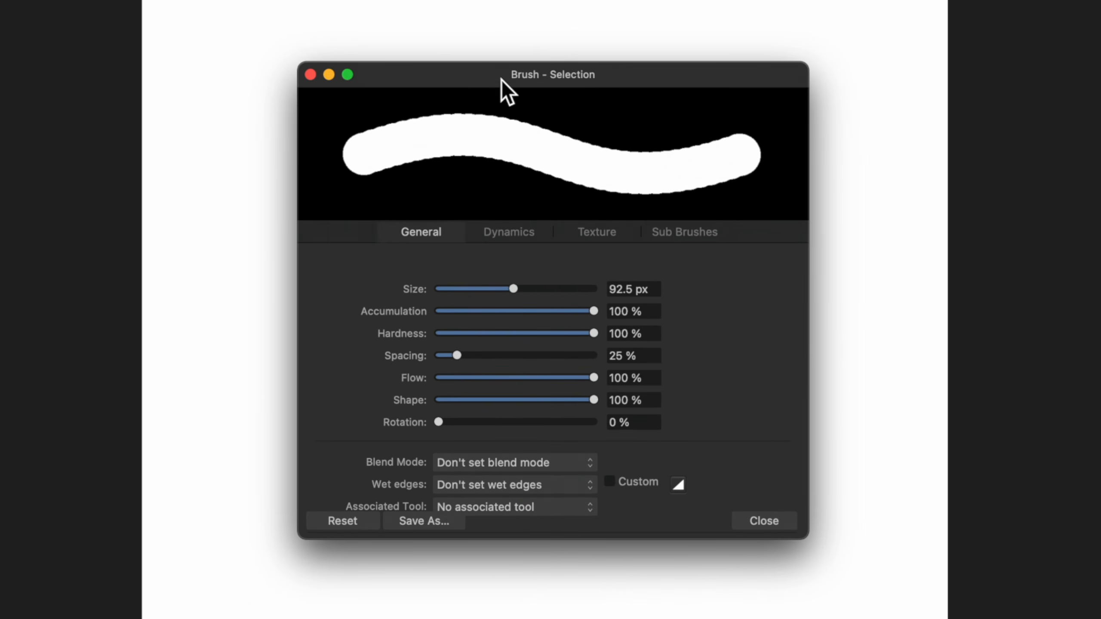
left_click_drag(542, 73, 538, 79)
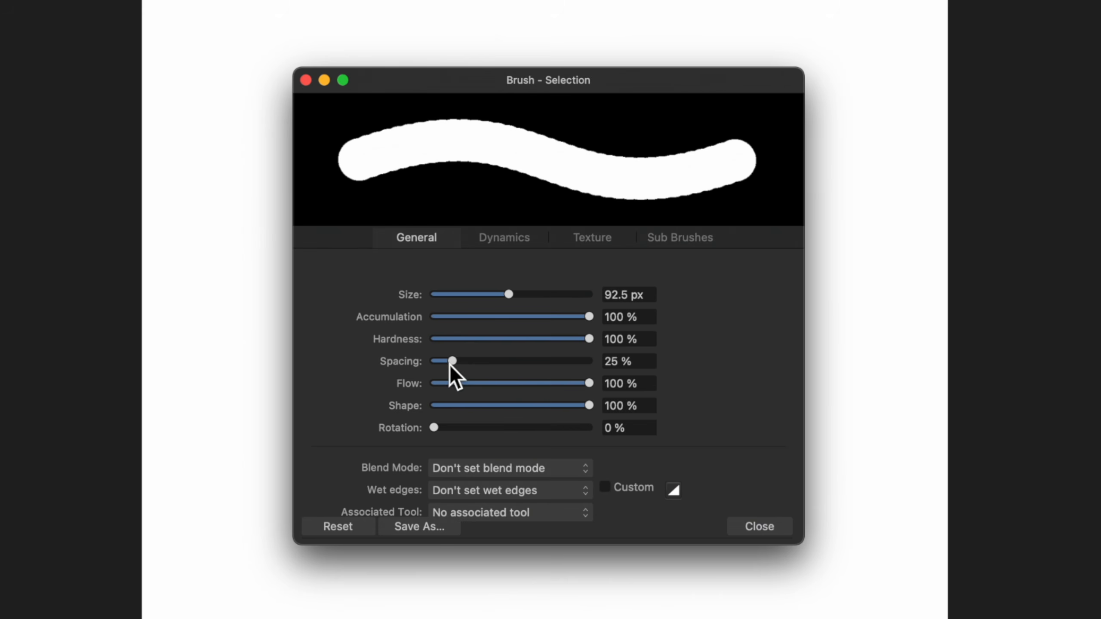
left_click_drag(452, 361, 526, 362)
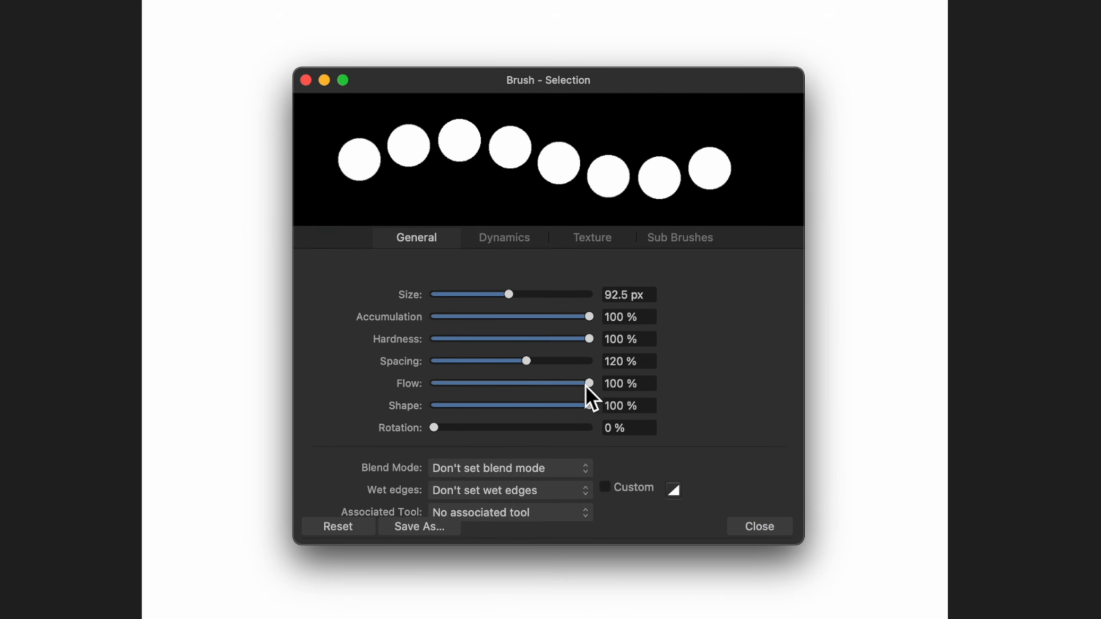
Try the brush shape at 34%, restore it to 100%, and set the spacing to 17% before closing the brush settings.
left_click_drag(583, 405, 436, 430)
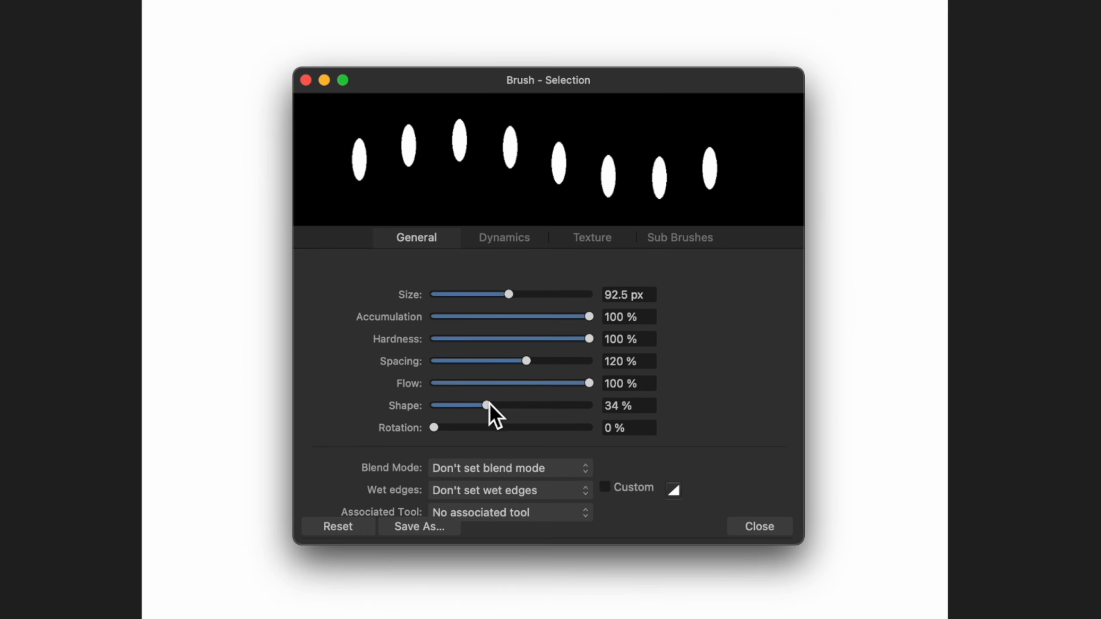
left_click_drag(487, 405, 613, 394)
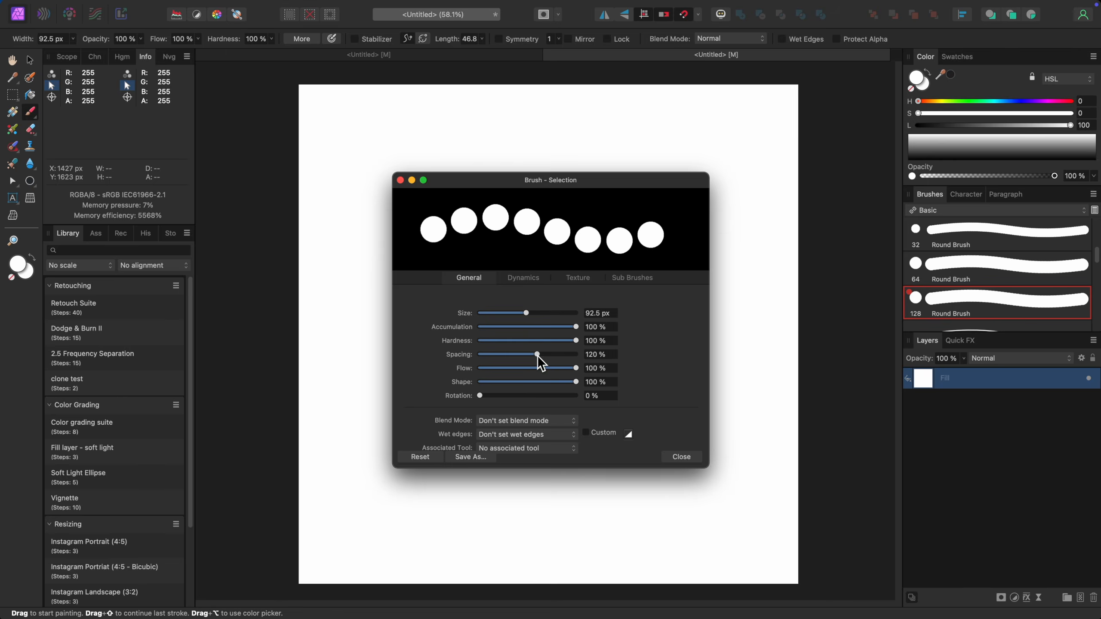
left_click_drag(538, 355, 487, 355)
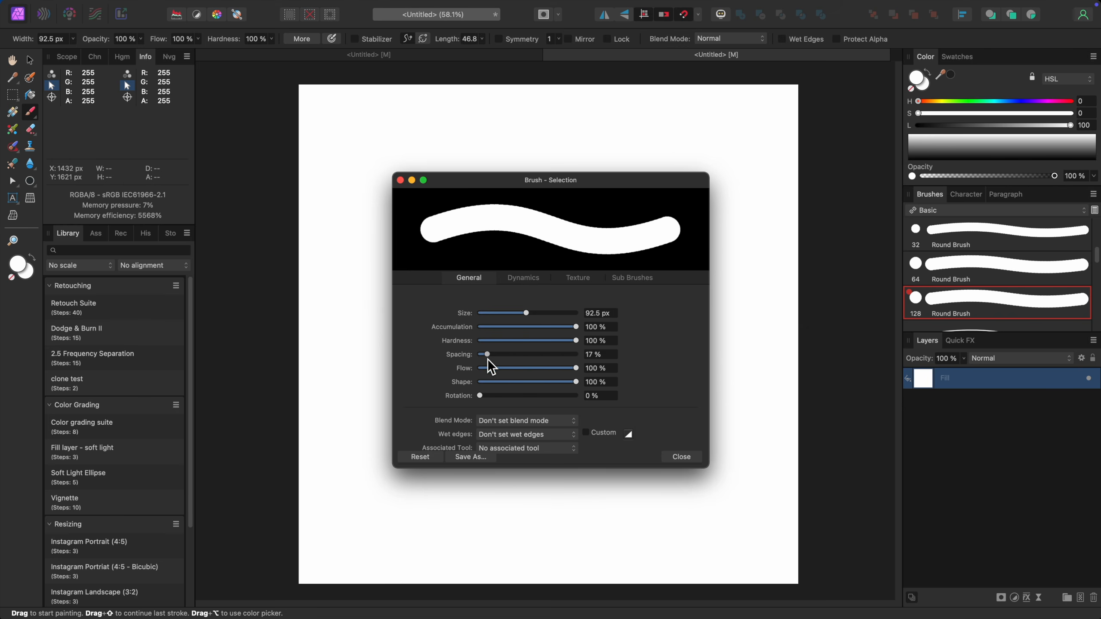
left_click(400, 180)
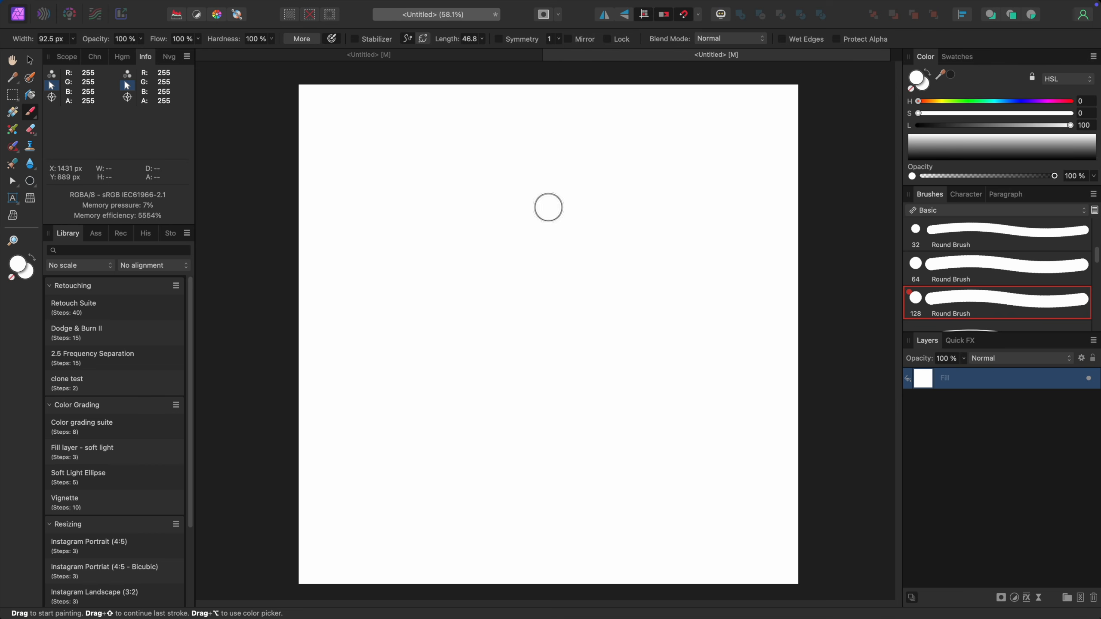
Add a new pixel layer above the white fill and reset the painting colour to black.
key("super+shift+n")
key("d")
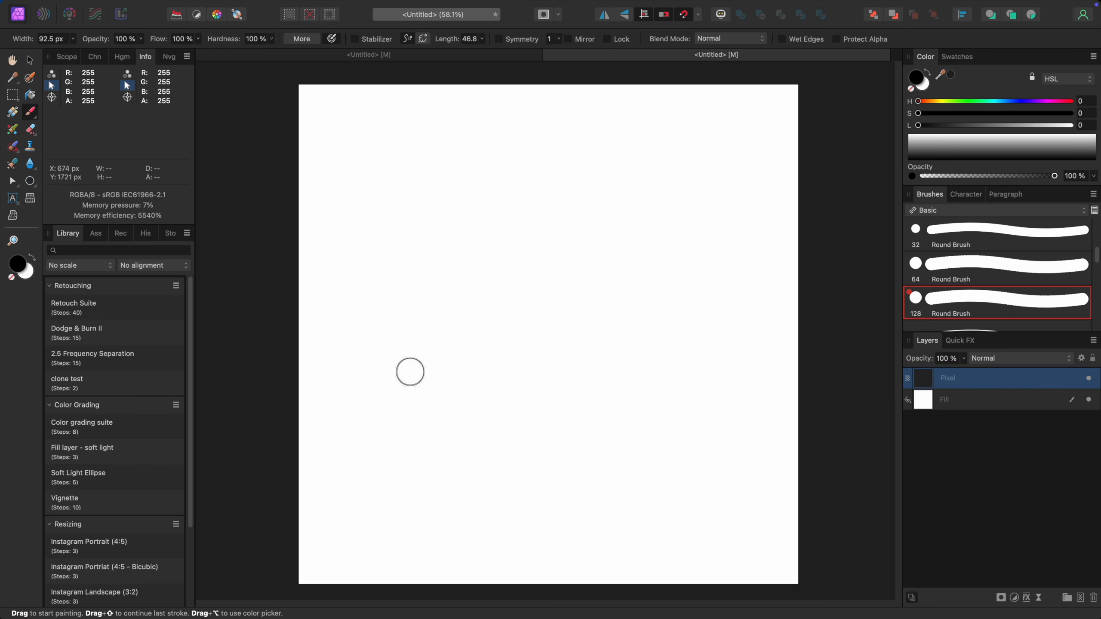
Paint curving black strokes of varying thickness on the pixel layer with a 92.5 px brush and again at 214 px.
mouse_move(411, 381)
left_mouse_down()
mouse_move(431, 346)
mouse_move(408, 286)
mouse_move(451, 239)
mouse_move(492, 215)
mouse_move(563, 204)
mouse_move(633, 214)
mouse_move(626, 263)
mouse_move(521, 323)
mouse_move(503, 349)
mouse_move(516, 368)
mouse_move(582, 362)
mouse_move(575, 386)
mouse_move(528, 404)
mouse_move(548, 425)
left_mouse_up()
key("bracketright")
key("bracketright")
key("bracketright")
key("bracketright")
key("bracketright")
key("bracketright")
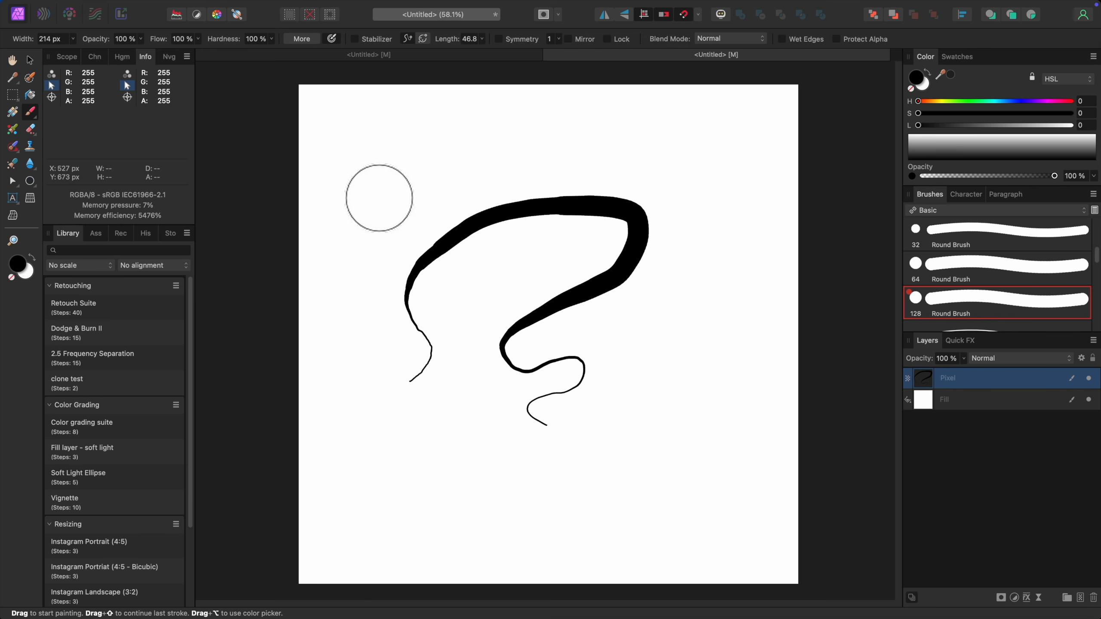
mouse_move(355, 220)
left_mouse_down()
mouse_move(465, 171)
mouse_move(568, 152)
mouse_move(650, 162)
mouse_move(702, 208)
mouse_move(706, 296)
mouse_move(638, 367)
mouse_move(626, 417)
mouse_move(565, 457)
mouse_move(501, 430)
left_mouse_up()
left_click(412, 440)
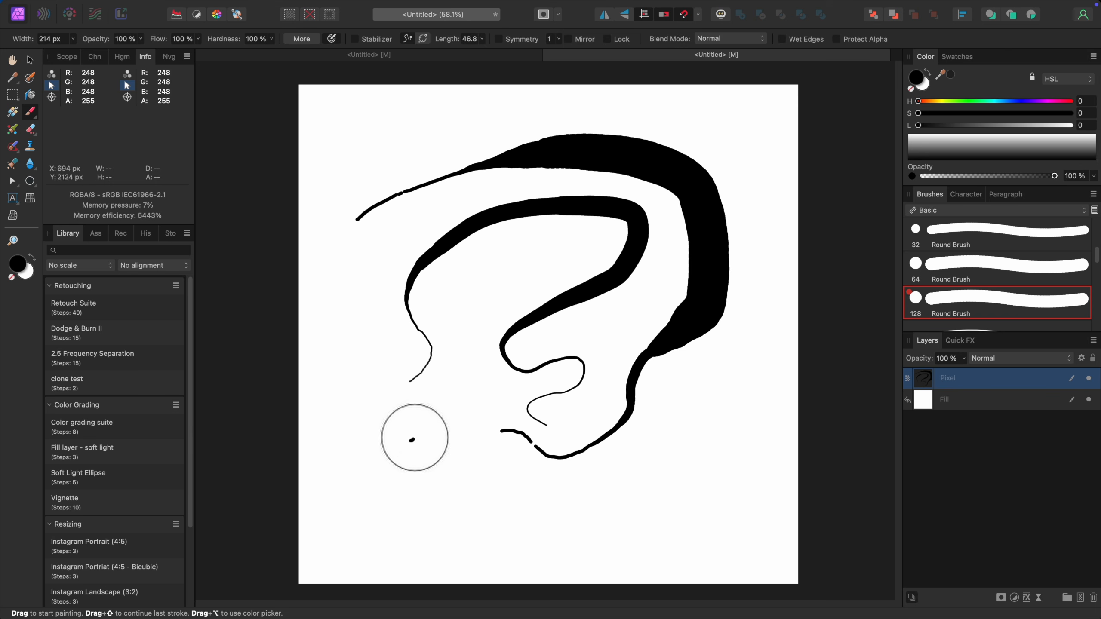
mouse_move(412, 441)
left_mouse_down()
mouse_move(433, 436)
mouse_move(491, 342)
left_mouse_up()
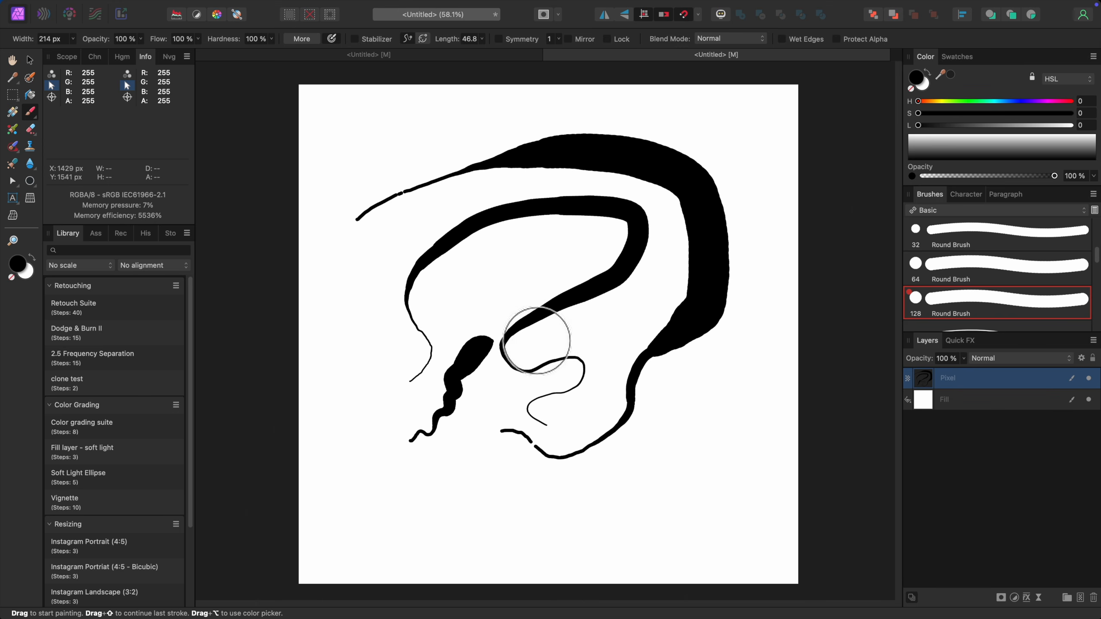
Undo all the practice strokes on the pixel layer.
key("super+z")
key("super+z")
key("super+z")
key("super+z")
key("super+z")
key("super+z")
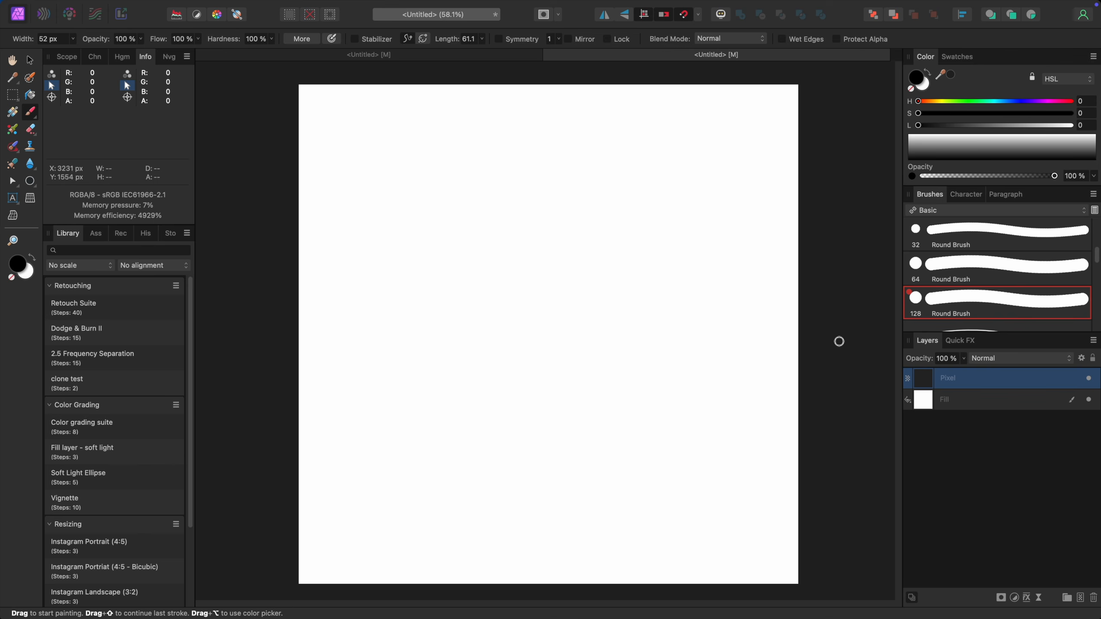
Paint a slow diagonal stroke, a quick diagonal stroke and a hooked curve in black at 52 px with the Stabilizer off.
left_click(441, 326)
left_click_drag(331, 422, 389, 376)
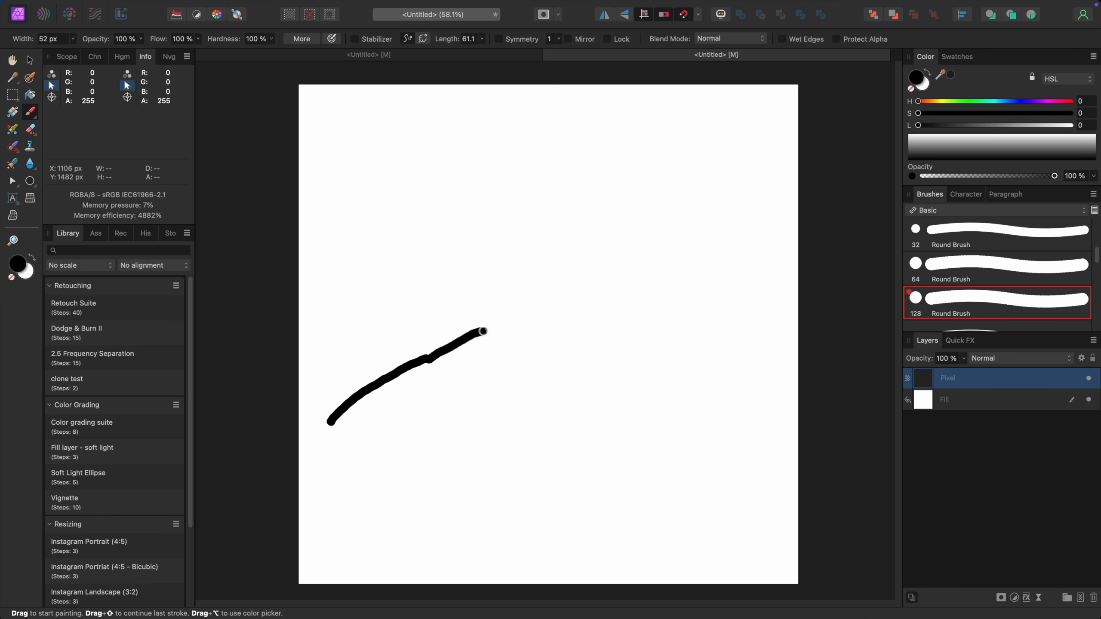
left_click_drag(524, 309, 543, 299)
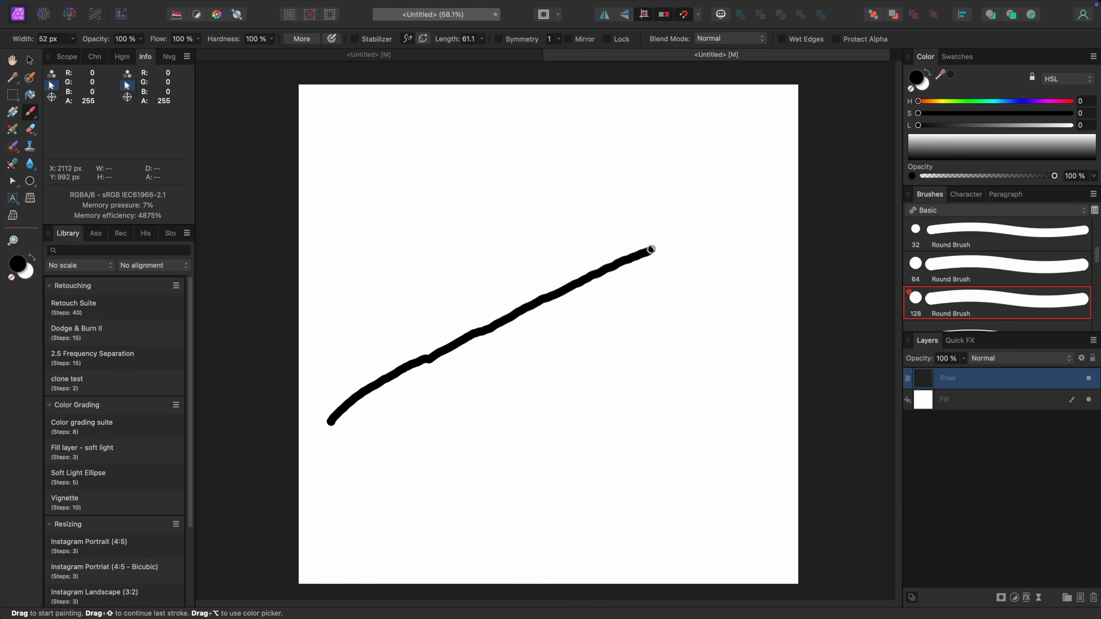
left_click_drag(469, 277, 464, 282)
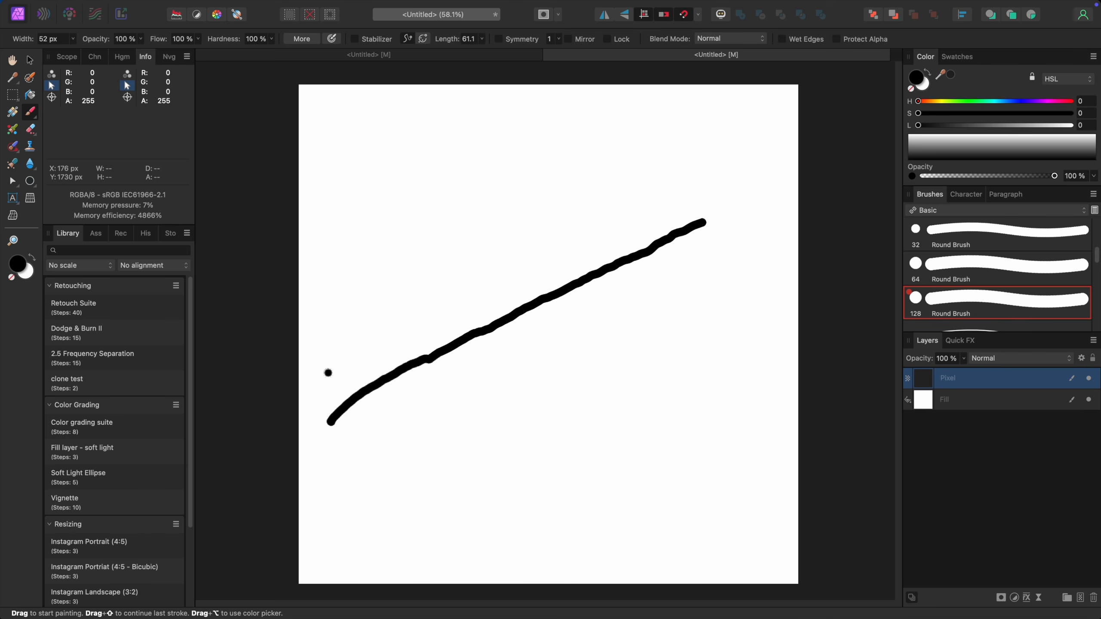
left_click_drag(327, 376, 572, 244)
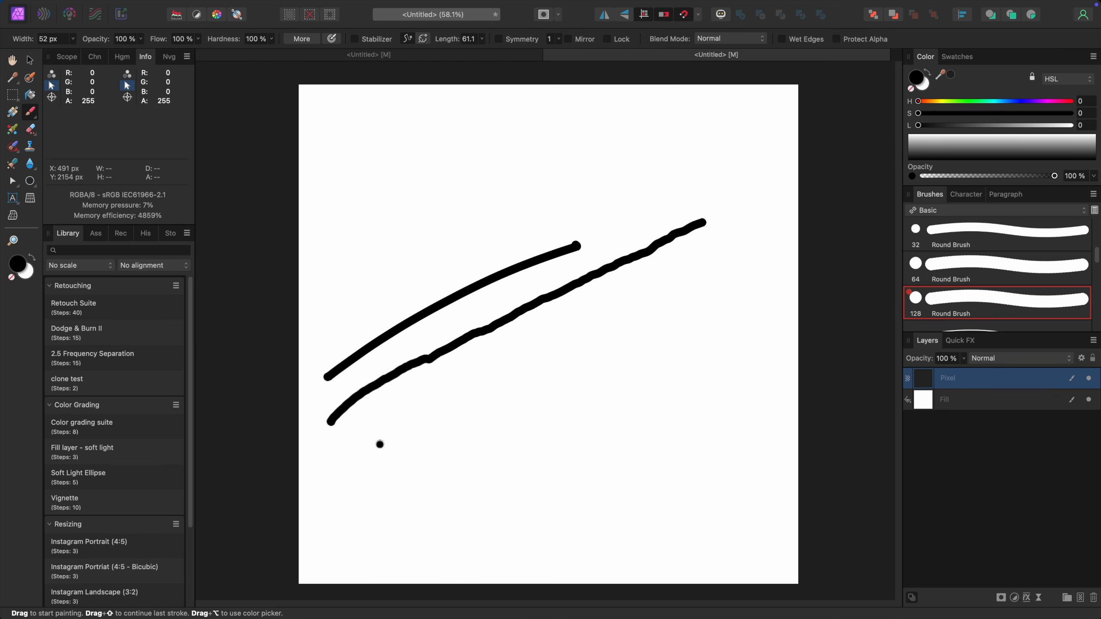
left_click_drag(380, 444, 379, 450)
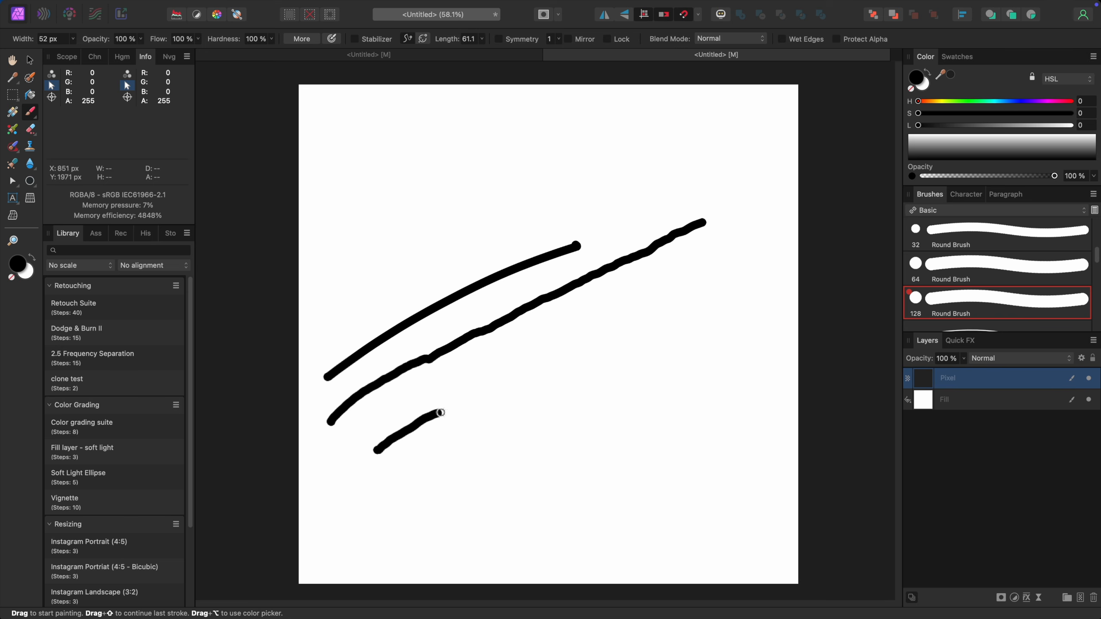
left_click_drag(459, 409, 512, 399)
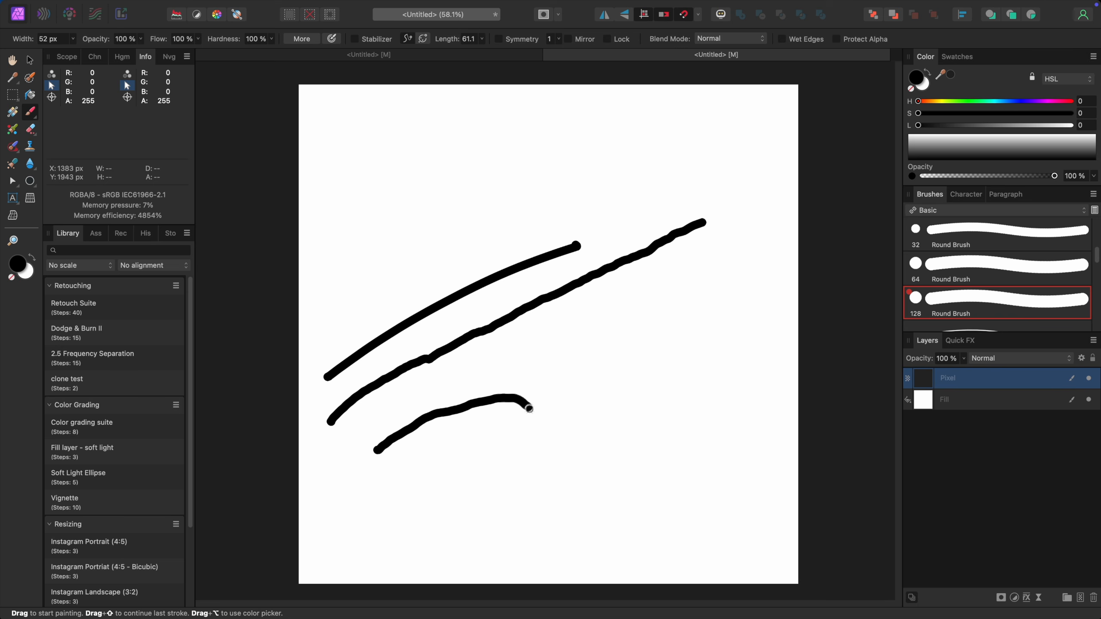
left_click_drag(543, 446, 547, 466)
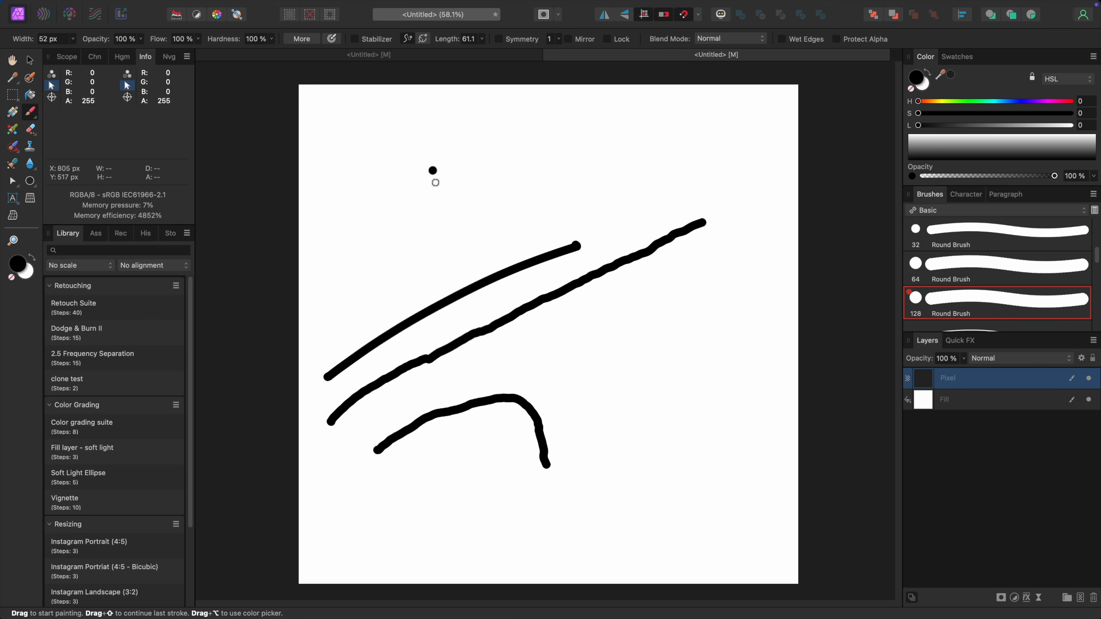
Undo all the unstabilized strokes on the pixel layer.
key("super+z")
key("super+z")
key("super+z")
key("super+z")
key("super+z")
Turn on the Stabilizer in rope mode with length 61.1 and paint one long looping stroke across the canvas.
left_click(356, 39)
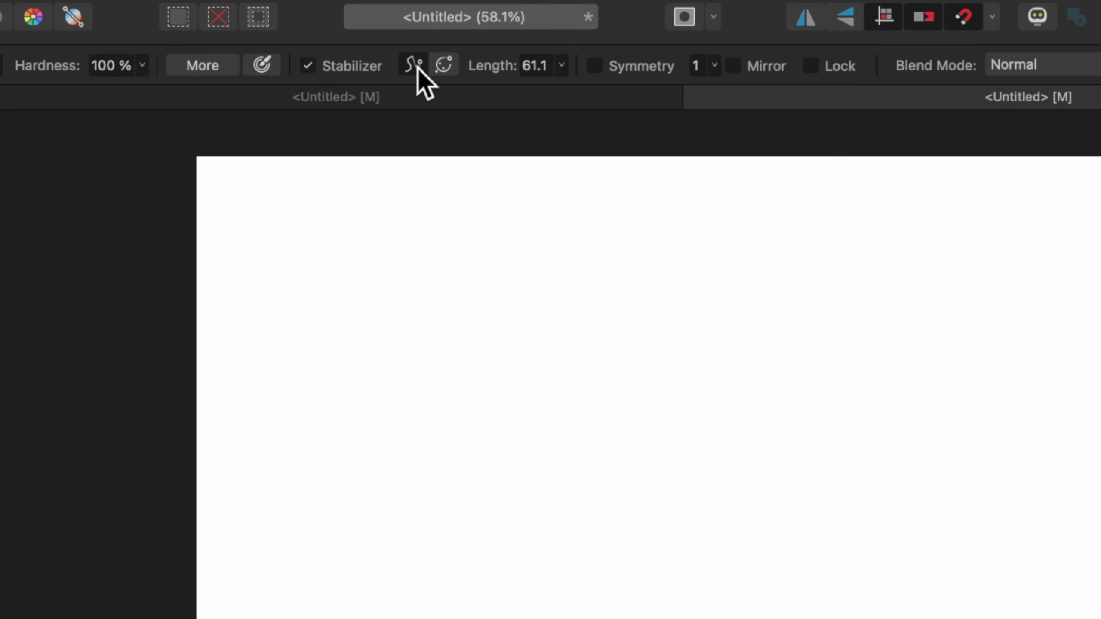
left_click_drag(269, 394, 268, 394)
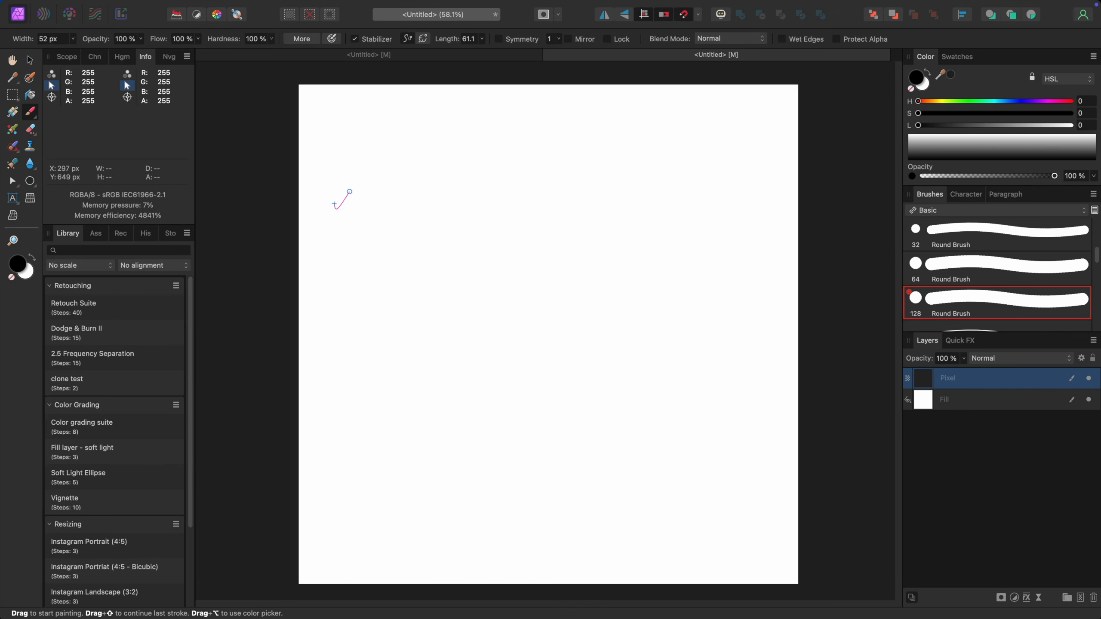
mouse_move(349, 192)
left_mouse_down()
mouse_move(361, 222)
mouse_move(317, 192)
mouse_move(354, 190)
left_mouse_up()
mouse_move(472, 184)
left_mouse_down()
mouse_move(413, 338)
mouse_move(332, 276)
mouse_move(351, 182)
mouse_move(438, 163)
mouse_move(432, 192)
mouse_move(339, 235)
left_mouse_up()
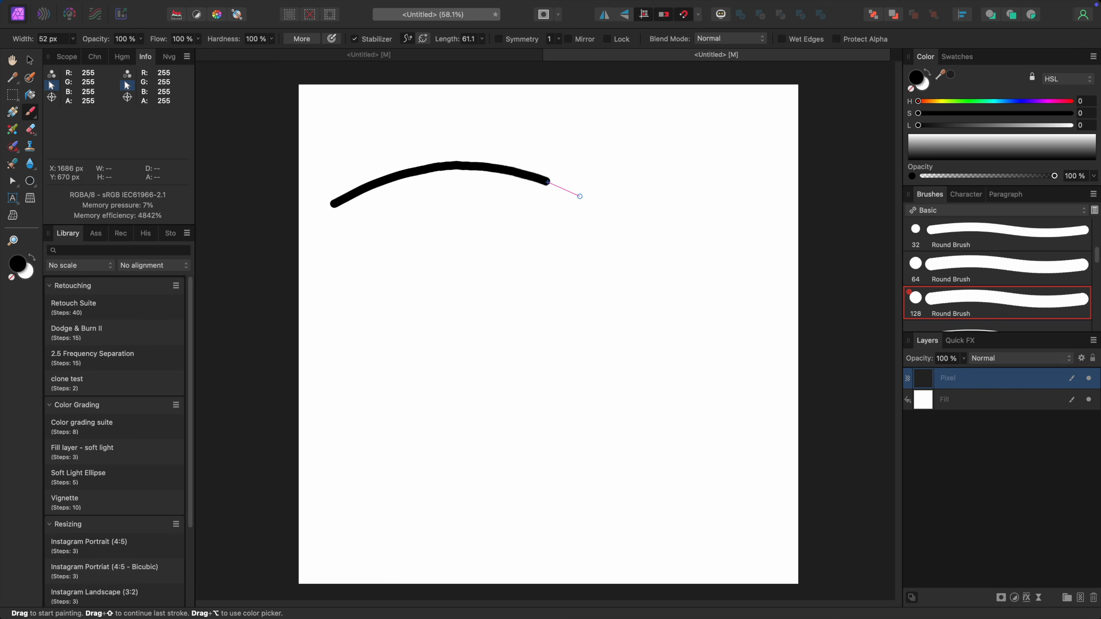
left_click_drag(580, 196, 647, 245)
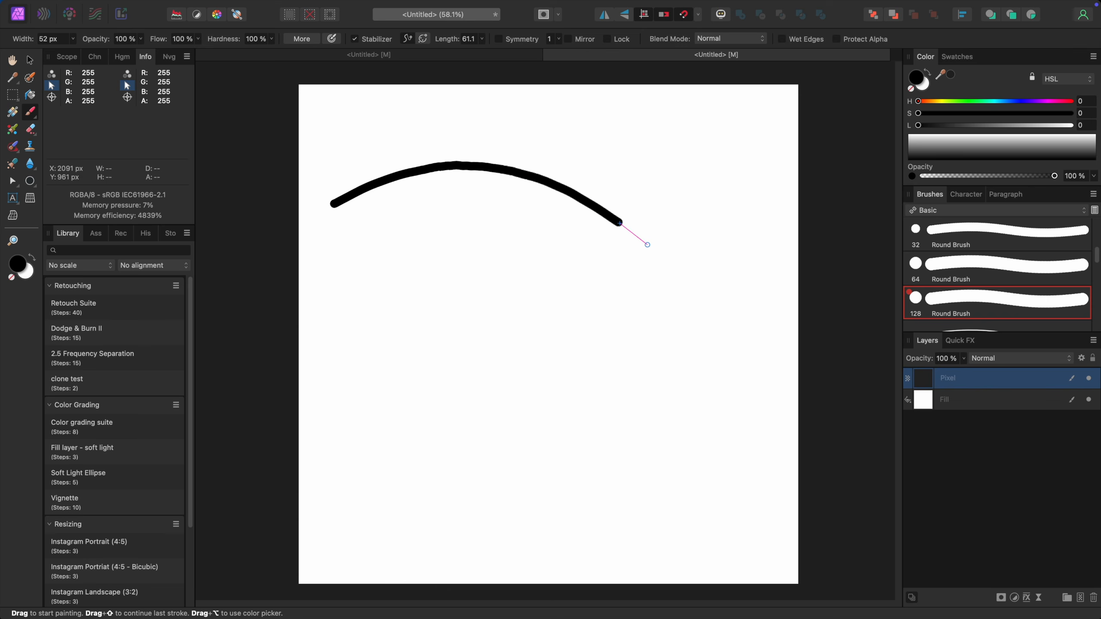
mouse_move(667, 319)
left_mouse_down()
mouse_move(620, 369)
mouse_move(569, 374)
mouse_move(465, 357)
mouse_move(434, 372)
left_mouse_up()
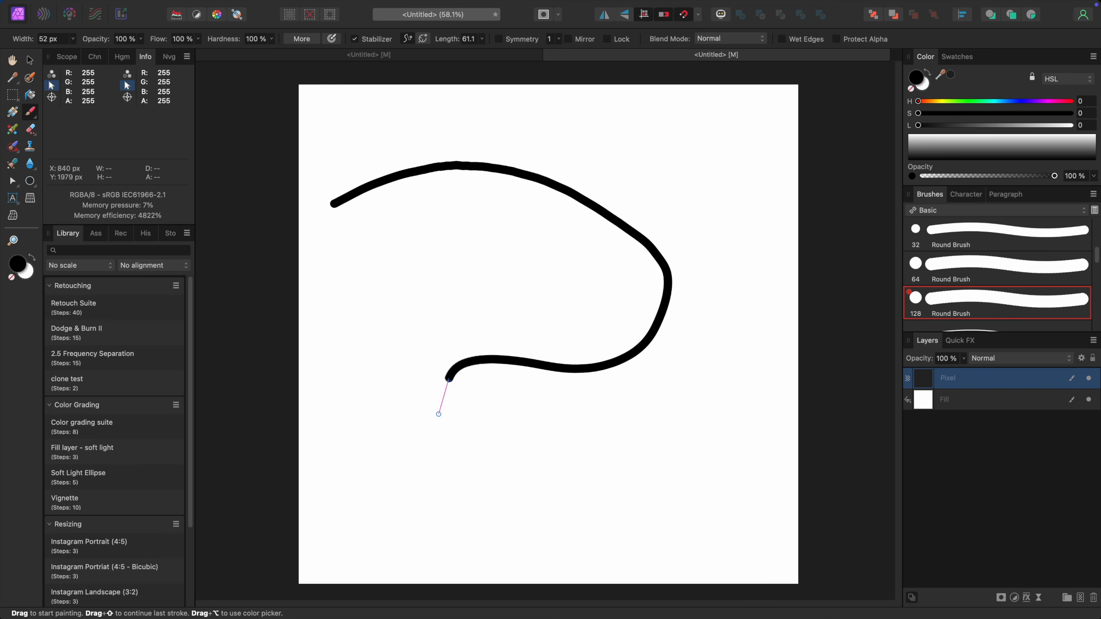
mouse_move(485, 442)
left_mouse_down()
mouse_move(612, 395)
mouse_move(636, 398)
left_mouse_up()
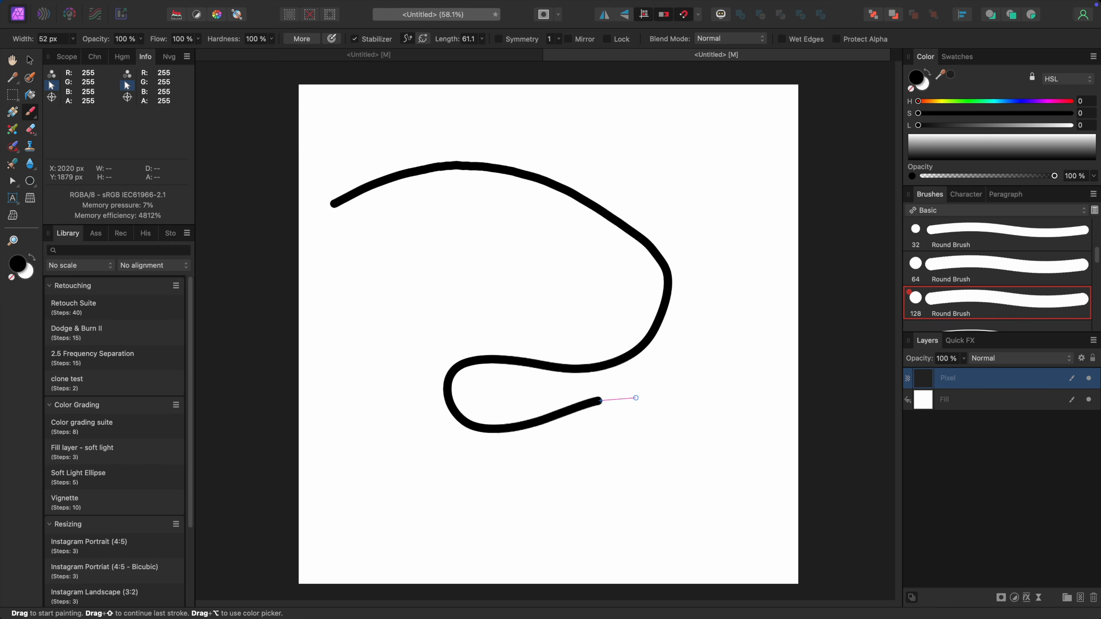
left_click_drag(700, 337, 685, 305)
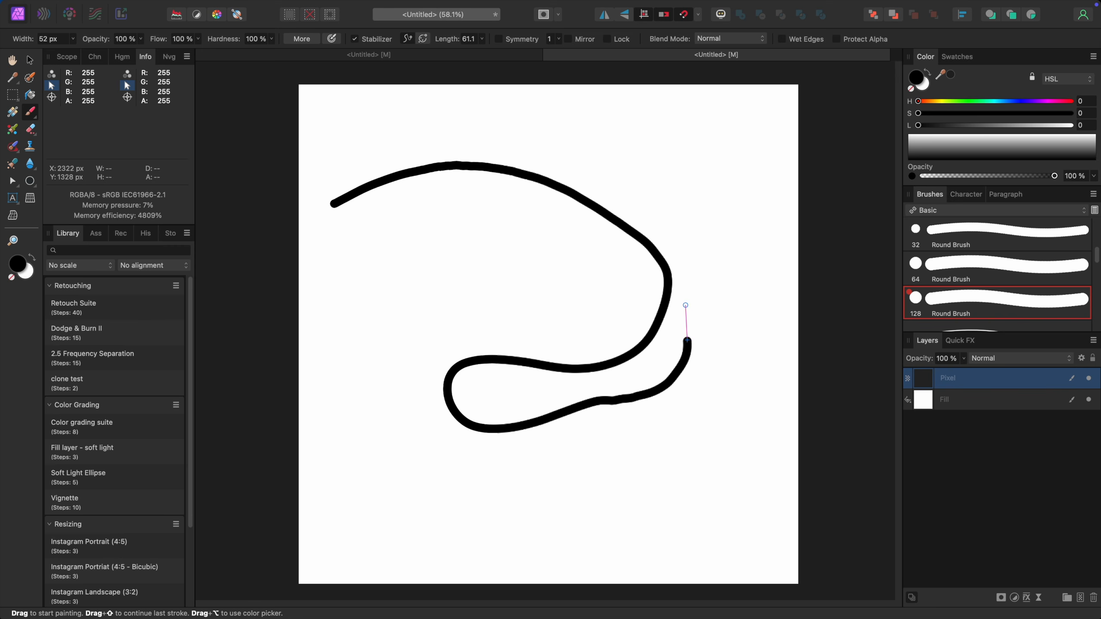
left_click_drag(708, 264, 703, 238)
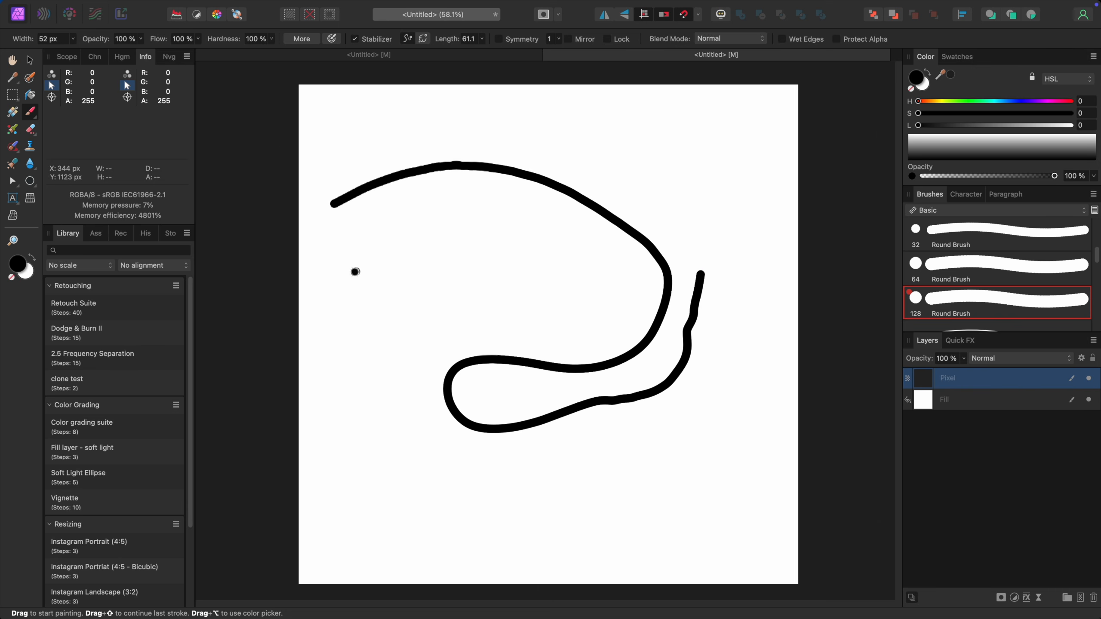
Increase the Stabilizer rope length to about 116 and paint a larger winding stroke around the first one.
left_click(482, 40)
left_click_drag(482, 51, 522, 55)
mouse_move(345, 150)
left_mouse_down()
mouse_move(487, 122)
mouse_move(512, 142)
mouse_move(631, 150)
mouse_move(675, 168)
mouse_move(732, 223)
mouse_move(758, 272)
mouse_move(748, 347)
mouse_move(701, 419)
mouse_move(604, 490)
mouse_move(516, 503)
mouse_move(420, 476)
mouse_move(392, 426)
mouse_move(407, 350)
mouse_move(463, 320)
mouse_move(637, 336)
mouse_move(645, 281)
mouse_move(610, 235)
mouse_move(549, 219)
mouse_move(474, 223)
mouse_move(406, 266)
mouse_move(372, 325)
mouse_move(314, 287)
mouse_move(350, 234)
mouse_move(420, 204)
mouse_move(493, 206)
mouse_move(516, 219)
left_mouse_up()
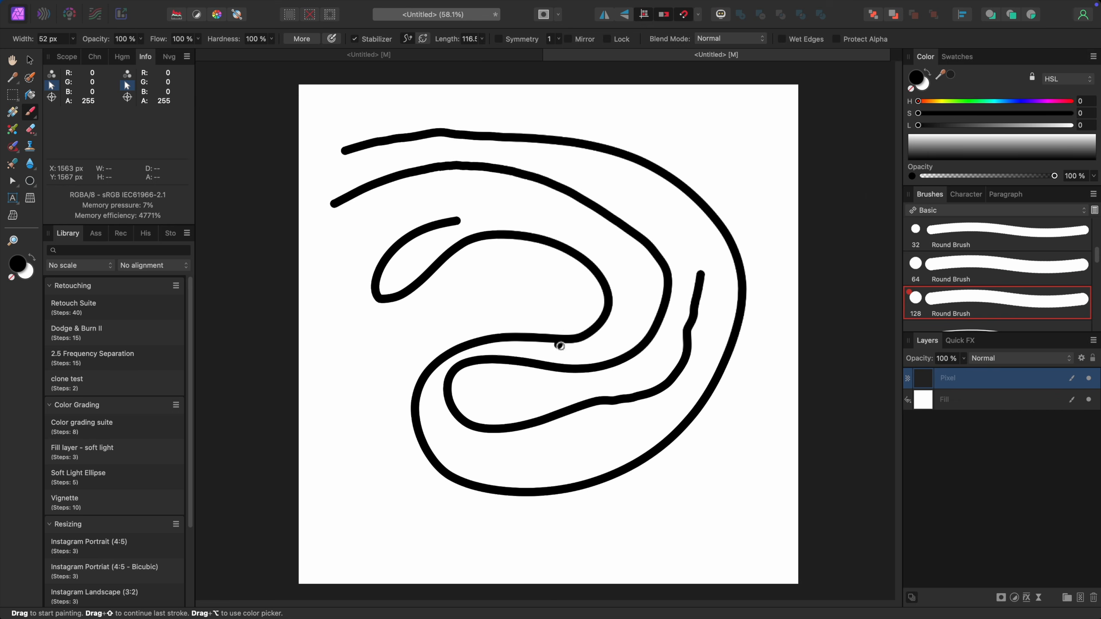
Clear the painted strokes from the pixel layer and paint a rope-stabilized stroke with sharp turns in the canvas's upper part.
key("BackSpace")
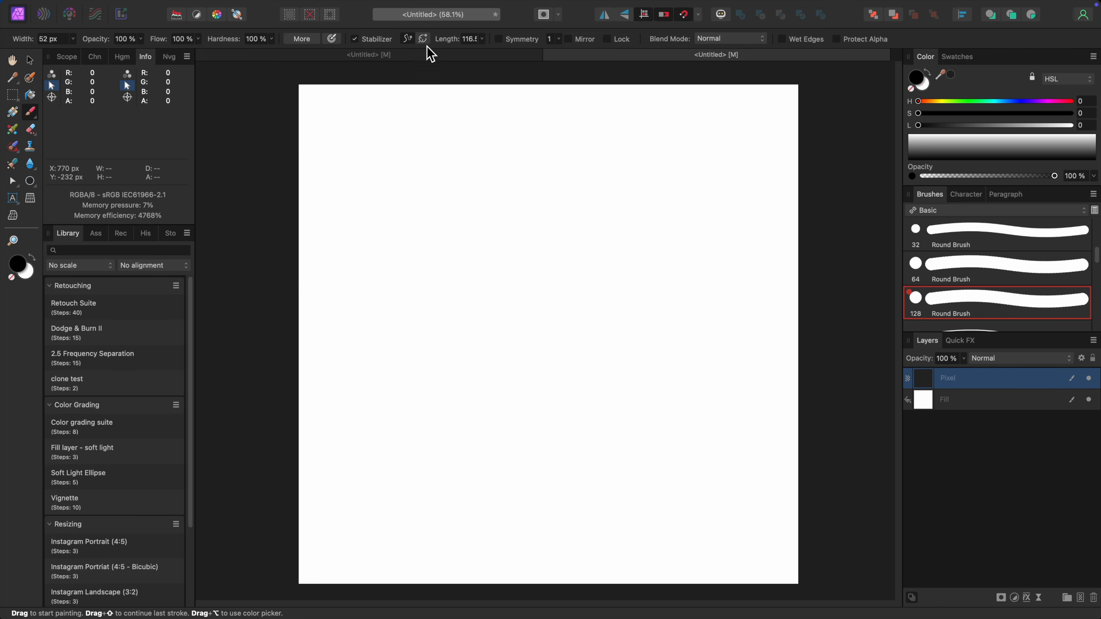
left_click(423, 39)
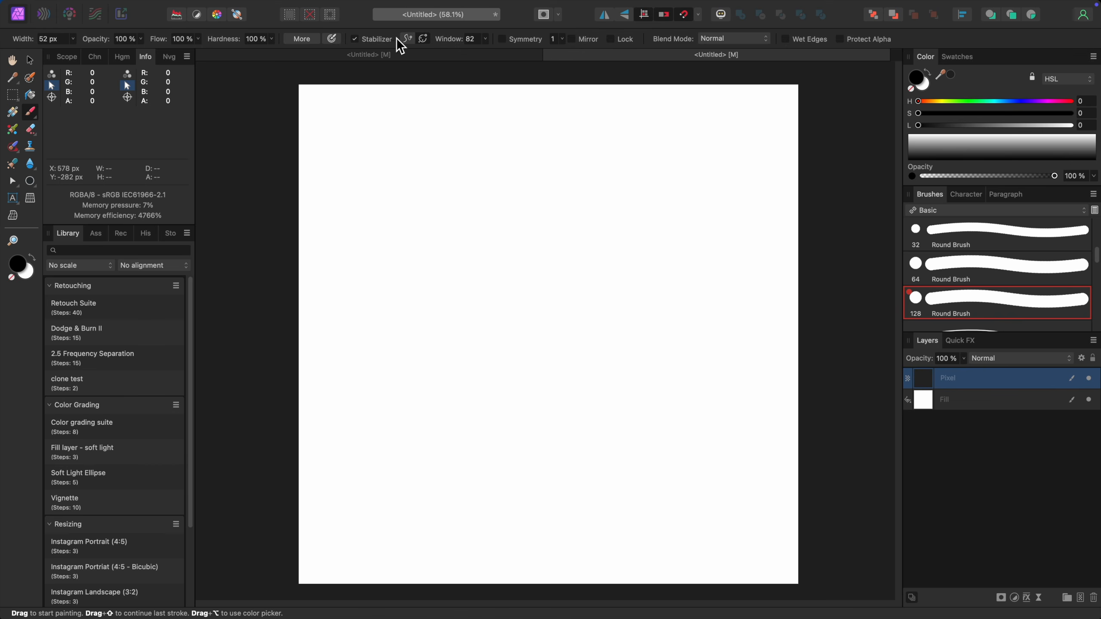
left_click(407, 39)
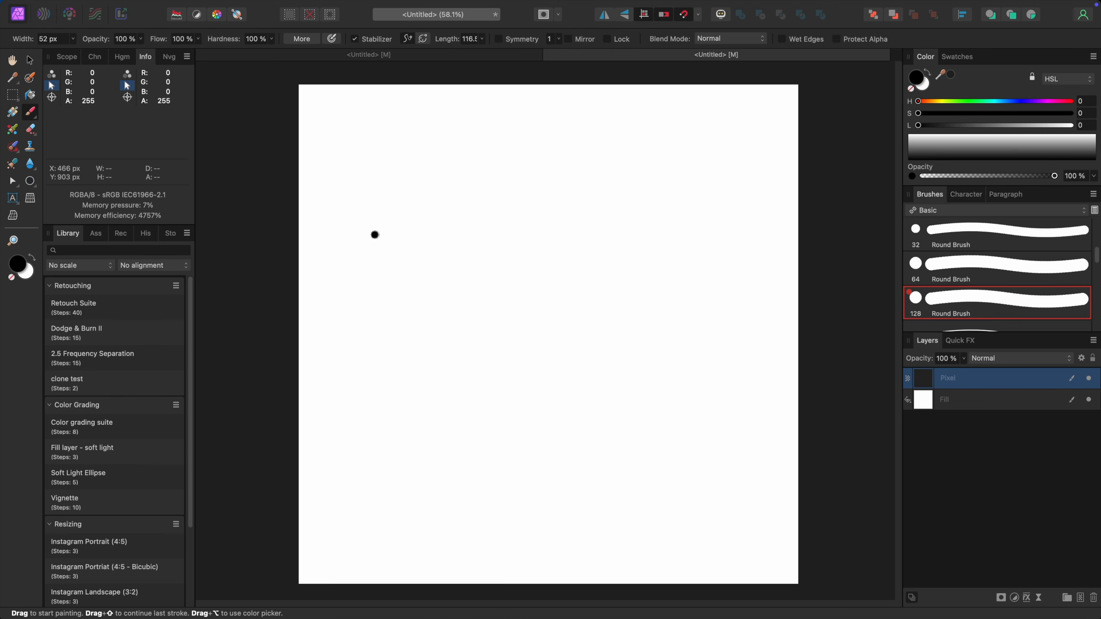
left_click_drag(388, 229, 374, 237)
mouse_move(425, 208)
left_mouse_down()
mouse_move(467, 188)
mouse_move(536, 176)
mouse_move(607, 200)
left_mouse_up()
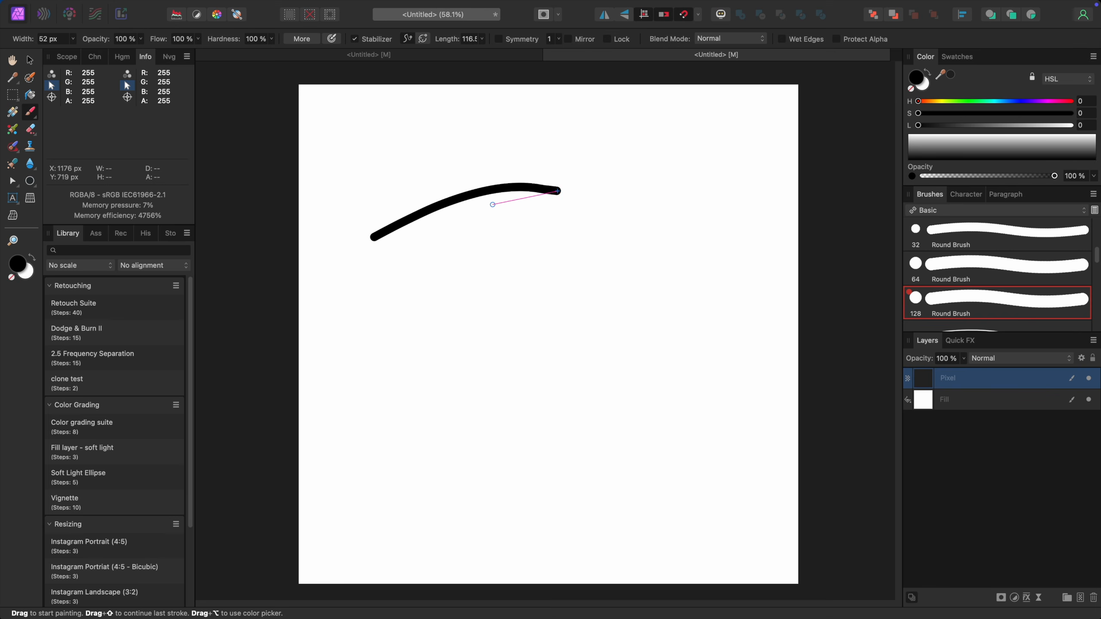
left_click_drag(466, 212, 372, 272)
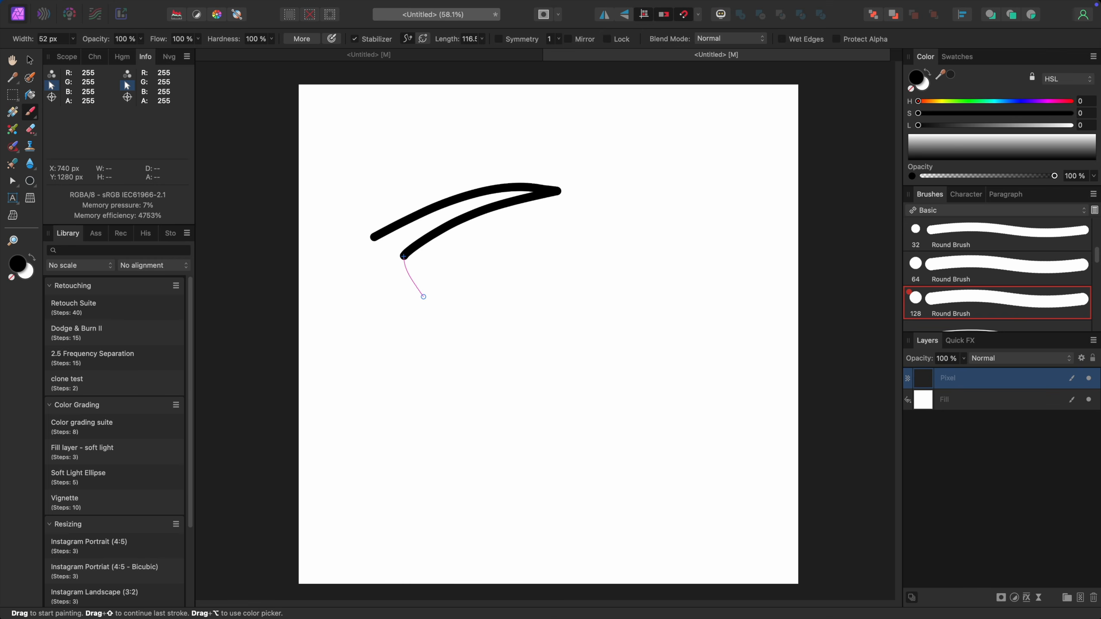
mouse_move(456, 272)
left_mouse_down()
mouse_move(605, 217)
mouse_move(632, 158)
mouse_move(592, 147)
mouse_move(435, 160)
mouse_move(363, 204)
mouse_move(334, 264)
left_mouse_up()
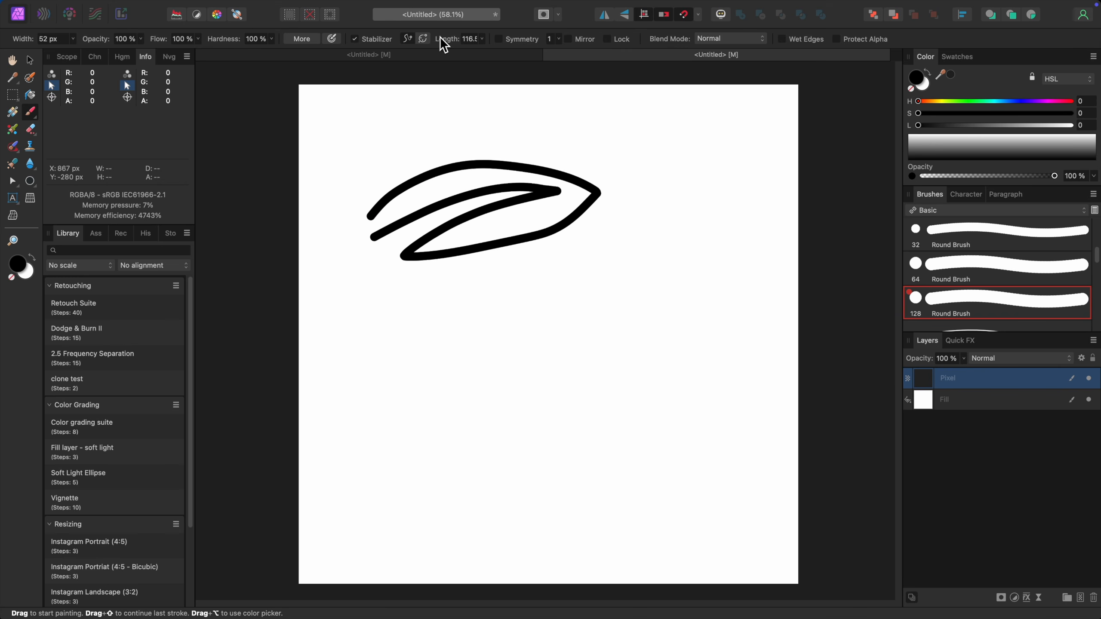
Switch the Stabilizer to window mode at 82 and paint a sharp-cornered stroke that continues into large loops.
left_click(423, 39)
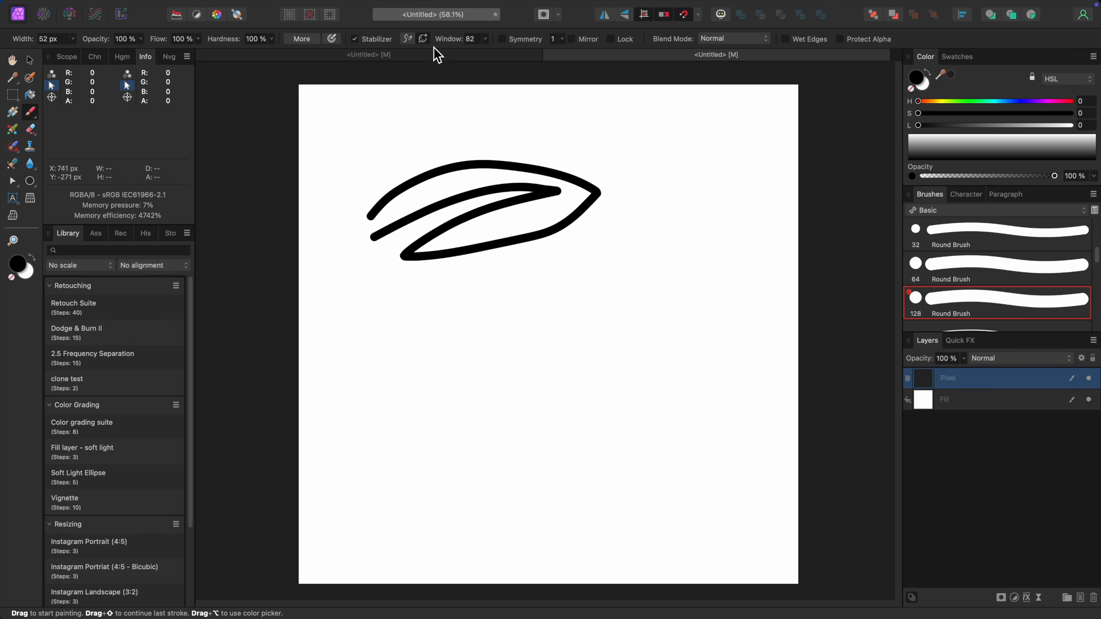
left_click_drag(383, 389, 400, 373)
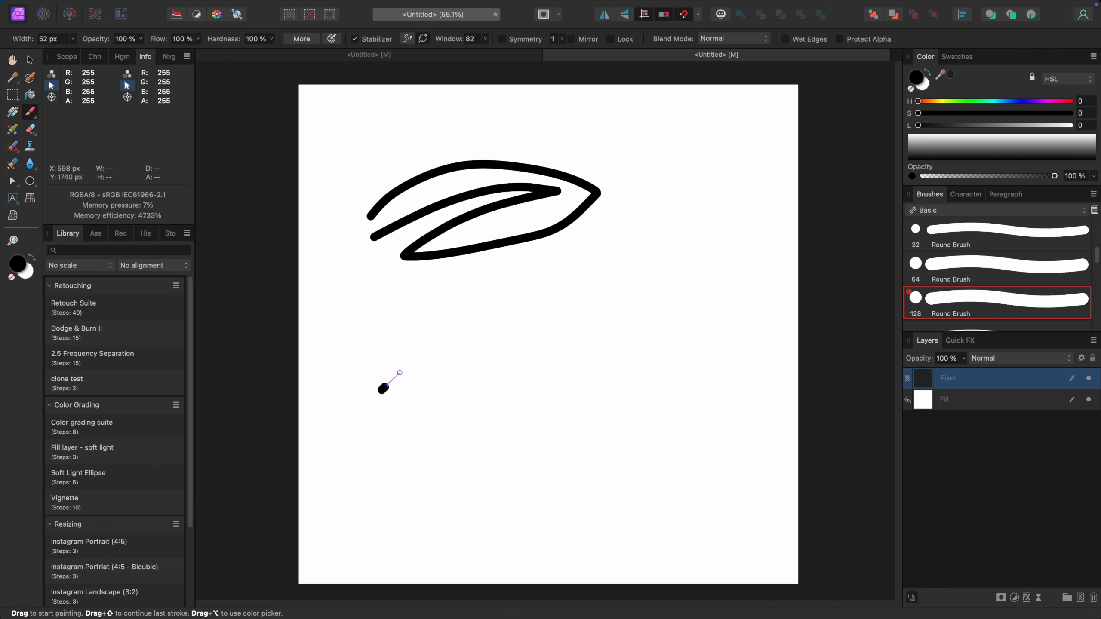
left_click_drag(448, 340, 527, 311)
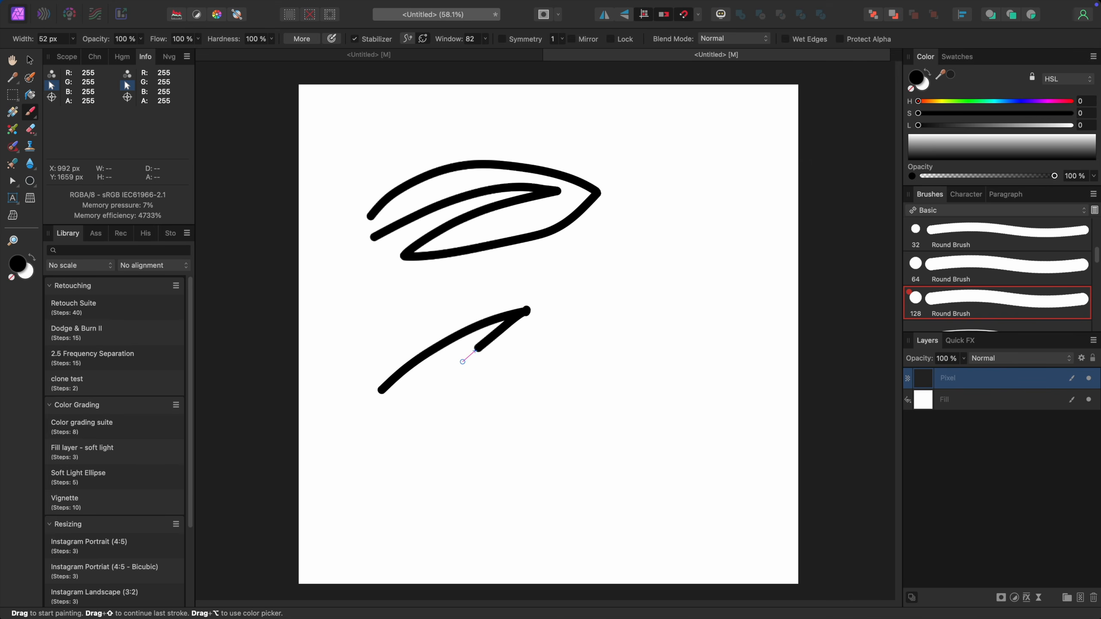
mouse_move(411, 418)
left_mouse_down()
mouse_move(511, 408)
mouse_move(590, 327)
mouse_move(521, 251)
mouse_move(388, 315)
mouse_move(344, 451)
mouse_move(546, 482)
mouse_move(685, 272)
mouse_move(583, 116)
mouse_move(755, 130)
mouse_move(683, 330)
mouse_move(635, 517)
mouse_move(720, 336)
mouse_move(506, 288)
mouse_move(637, 161)
mouse_move(694, 275)
left_mouse_up()
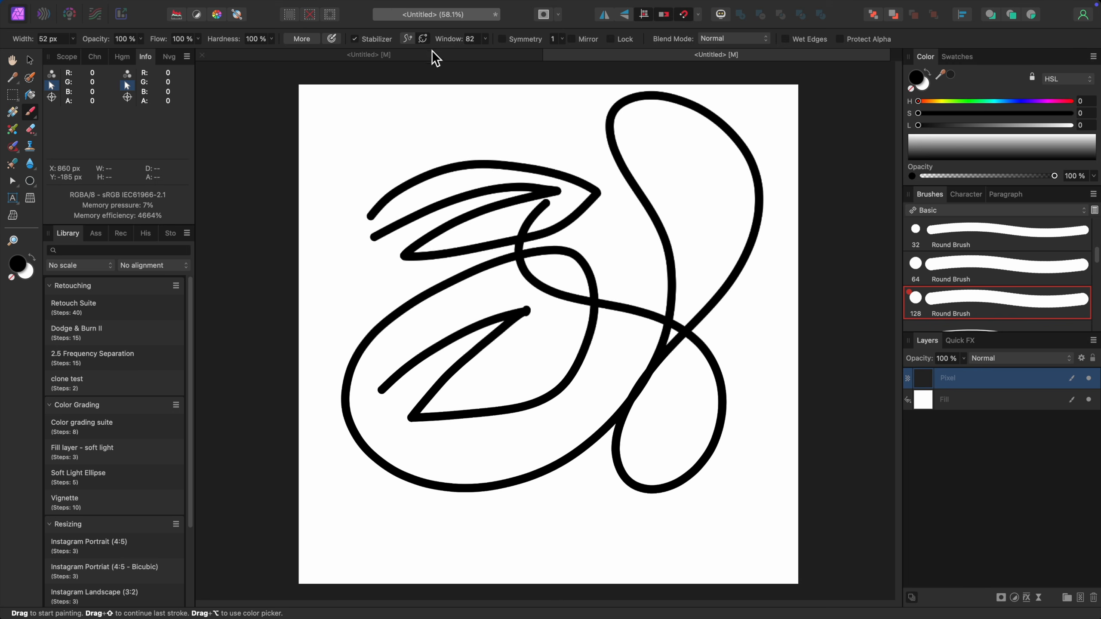
Return the Stabilizer to rope mode, undo the earlier strokes, and paint a sharp-cornered zigzag in the canvas's upper-left area.
left_click(407, 40)
mouse_move(345, 149)
left_mouse_down()
mouse_move(457, 116)
mouse_move(462, 144)
left_mouse_up()
mouse_move(358, 176)
left_mouse_down()
mouse_move(337, 217)
mouse_move(510, 113)
mouse_move(369, 216)
mouse_move(417, 160)
mouse_move(436, 172)
mouse_move(339, 246)
mouse_move(574, 132)
mouse_move(315, 305)
mouse_move(536, 197)
mouse_move(523, 224)
mouse_move(354, 328)
left_mouse_up()
key("ctrl+z")
key("ctrl+z")
key("ctrl+z")
key("ctrl+z")
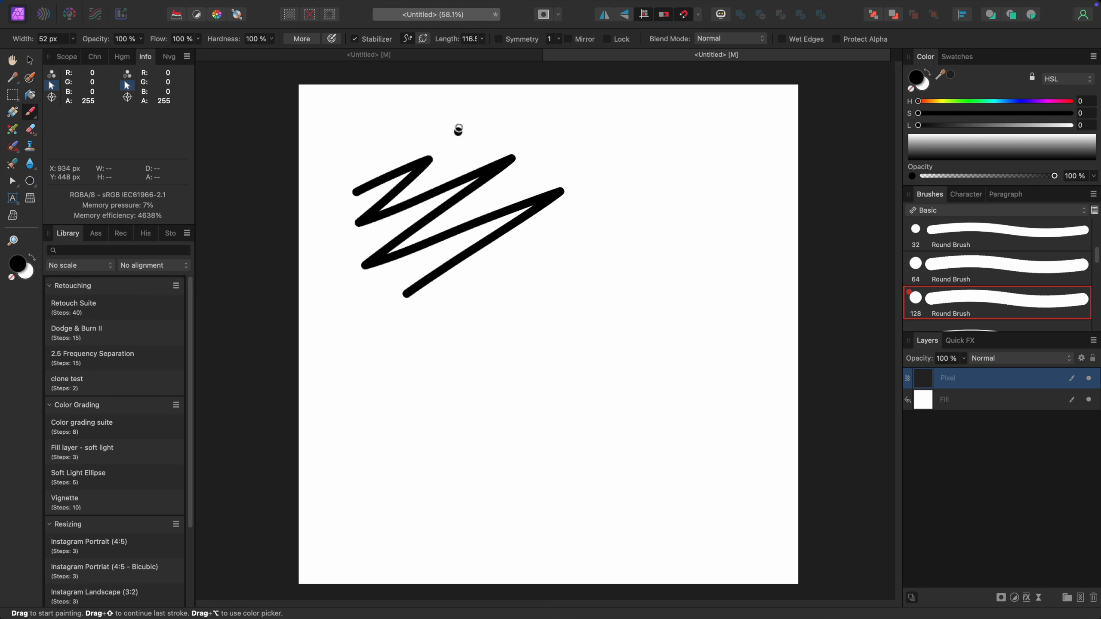
Switch the Stabilizer to window mode, paint a rounded zigzag below the sharp one, and undo both zigzags.
left_click(424, 38)
mouse_move(448, 331)
left_mouse_down()
mouse_move(626, 271)
mouse_move(504, 349)
mouse_move(446, 404)
mouse_move(590, 327)
mouse_move(659, 310)
mouse_move(499, 401)
mouse_move(462, 453)
mouse_move(634, 374)
mouse_move(685, 365)
mouse_move(529, 460)
mouse_move(552, 472)
mouse_move(737, 389)
mouse_move(632, 462)
mouse_move(636, 480)
left_mouse_up()
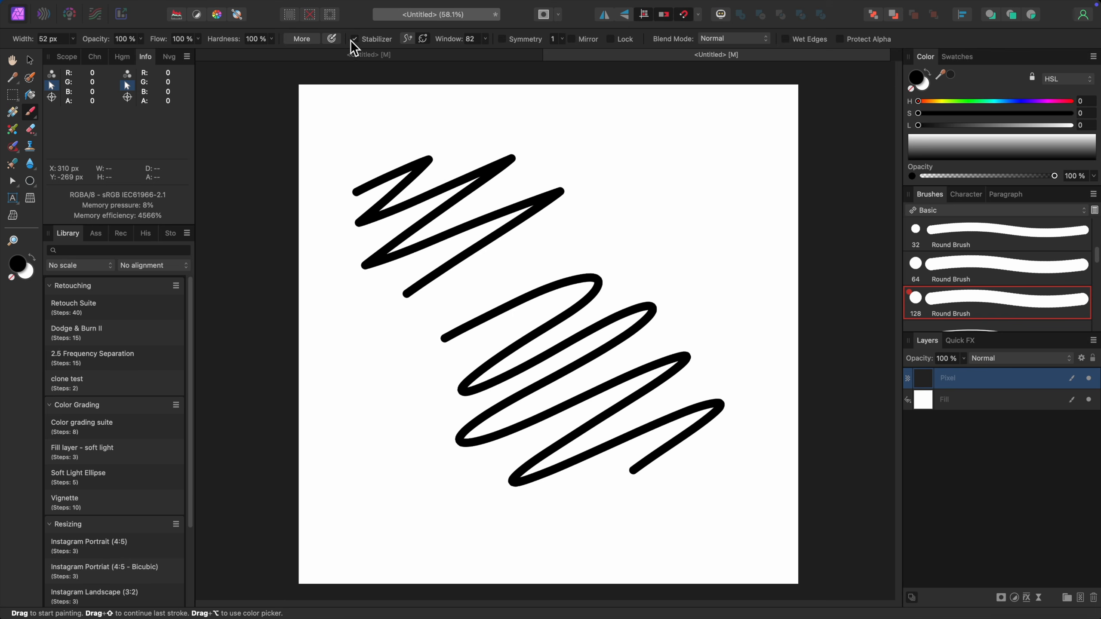
key("super+z")
key("super+z")
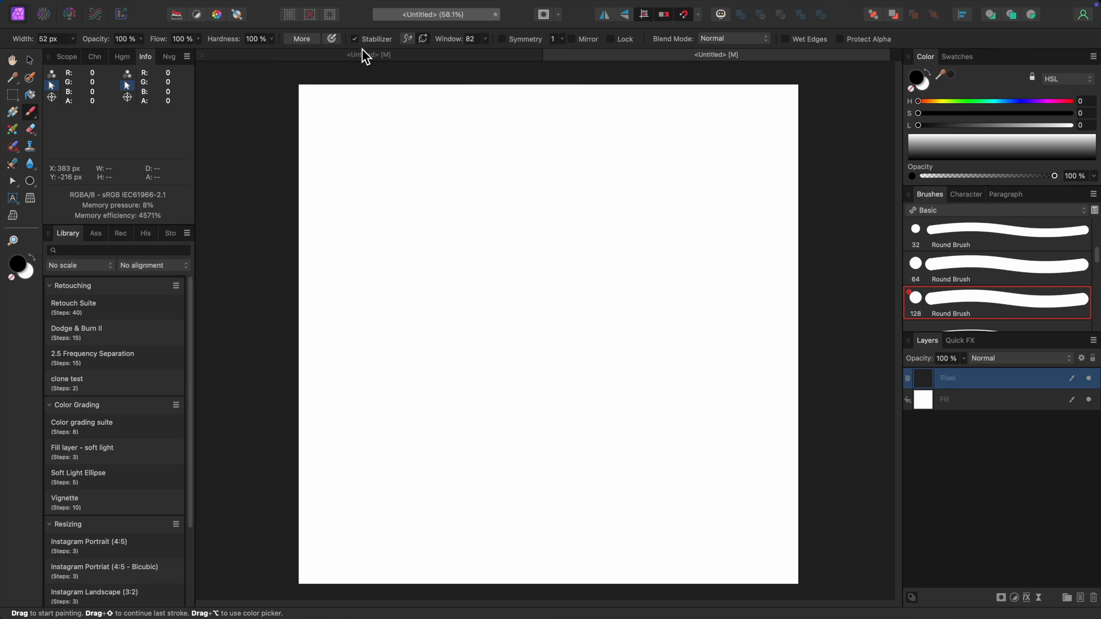
Enable Symmetry at 1 with the Stabilizer off, and try a symmetrical stroke near the canvas centre before undoing it.
left_click(522, 148)
key("super+z")
left_click(502, 39)
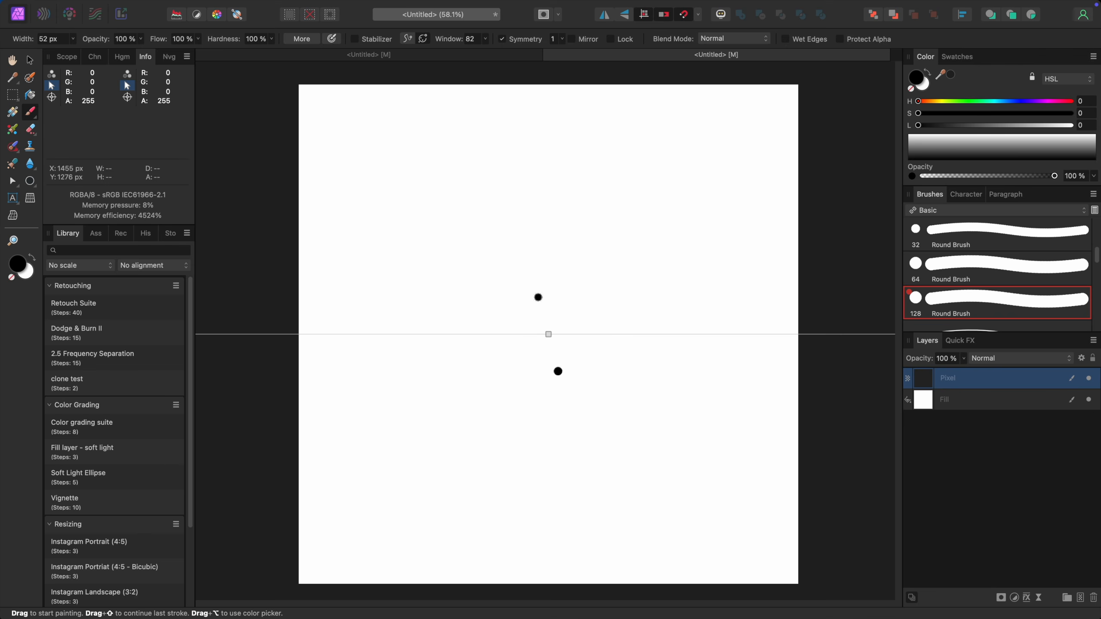
mouse_move(538, 298)
left_mouse_down()
mouse_move(595, 352)
mouse_move(521, 277)
mouse_move(509, 423)
mouse_move(579, 425)
mouse_move(590, 341)
left_mouse_up()
key("super+z")
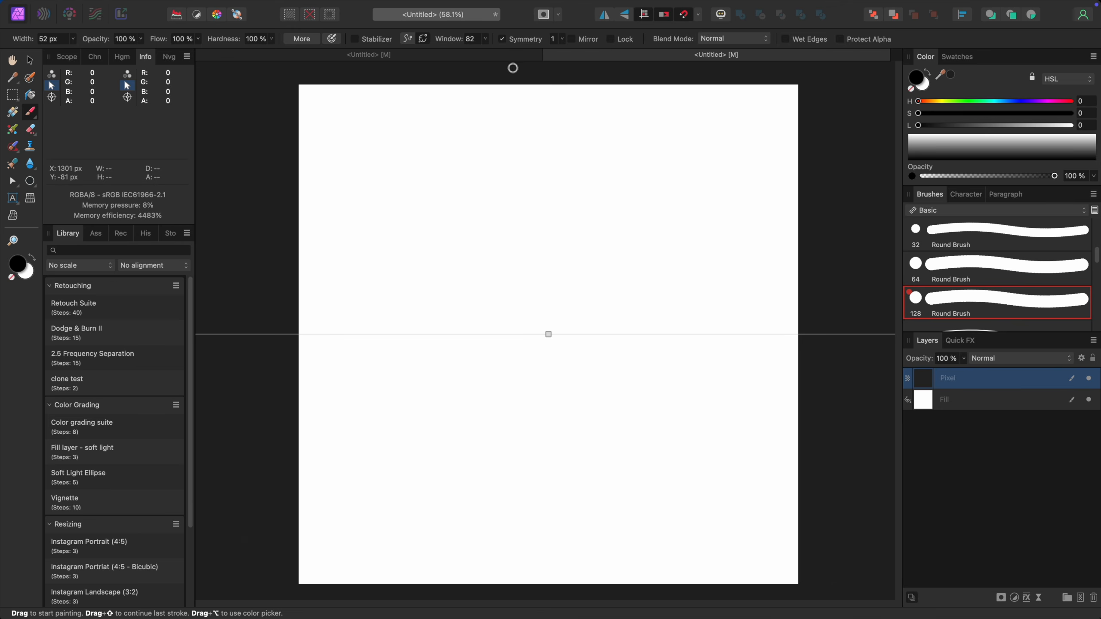
Set Symmetry to 8 and try a radial stroke around the canvas centre before undoing it.
left_click(561, 40)
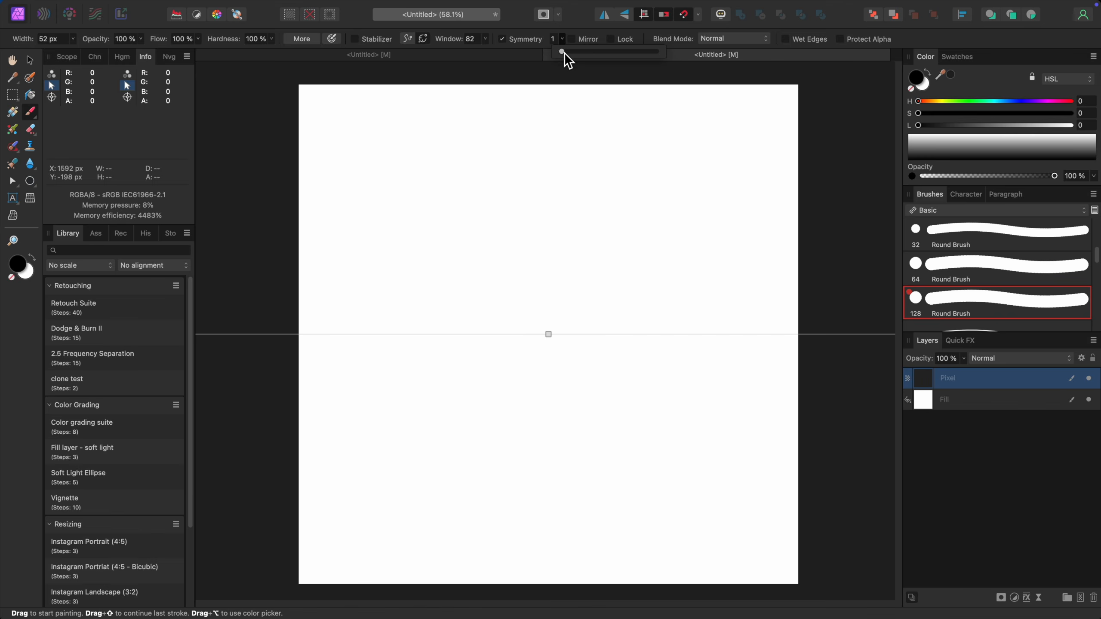
left_click_drag(565, 53, 605, 60)
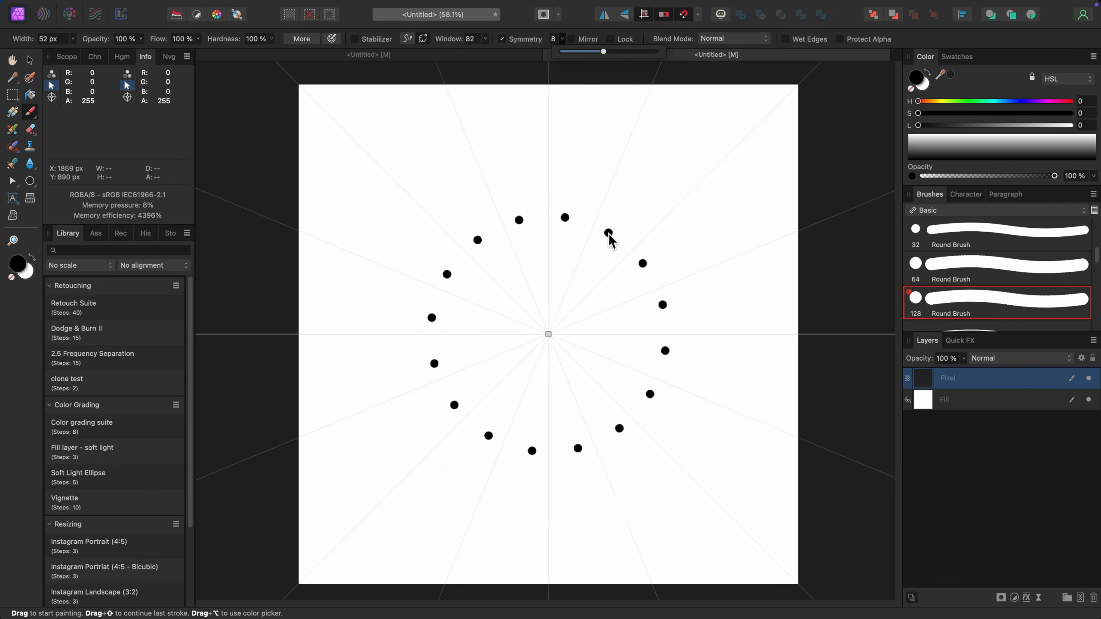
left_click(607, 233)
mouse_move(607, 233)
left_mouse_down()
mouse_move(646, 238)
mouse_move(631, 197)
mouse_move(671, 213)
mouse_move(692, 187)
mouse_move(670, 163)
mouse_move(697, 155)
mouse_move(657, 155)
mouse_move(677, 138)
mouse_move(734, 153)
mouse_move(738, 170)
mouse_move(614, 212)
mouse_move(590, 295)
mouse_move(558, 308)
mouse_move(571, 320)
mouse_move(570, 275)
mouse_move(406, 165)
mouse_move(351, 109)
mouse_move(336, 121)
mouse_move(669, 362)
left_mouse_up()
key("super+z")
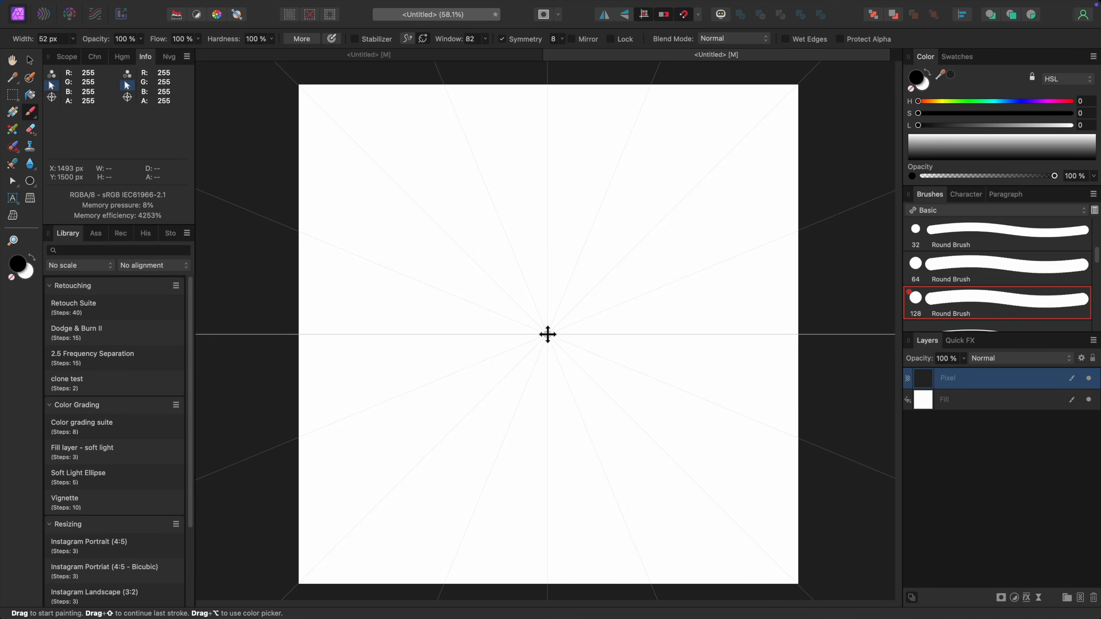
Move the symmetry centre to the canvas's upper-left area and paint wavy black strokes radiating around it.
mouse_move(548, 333)
left_mouse_down()
mouse_move(564, 253)
mouse_move(434, 190)
left_mouse_up()
mouse_move(435, 191)
left_mouse_down()
mouse_move(435, 222)
mouse_move(484, 207)
mouse_move(506, 258)
mouse_move(536, 242)
mouse_move(569, 249)
mouse_move(523, 269)
mouse_move(559, 304)
mouse_move(591, 315)
mouse_move(535, 342)
mouse_move(602, 391)
left_mouse_up()
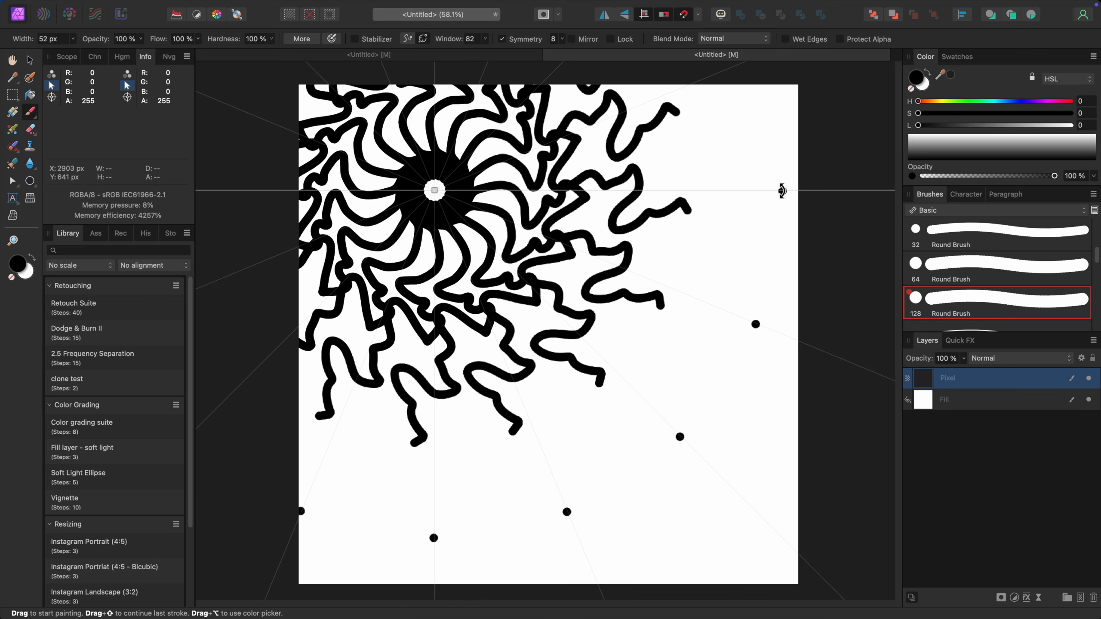
Rotate the symmetry axes, move their centre to the canvas's lower-right area, and try a radial stroke there before undoing it.
left_click_drag(782, 190, 732, 314)
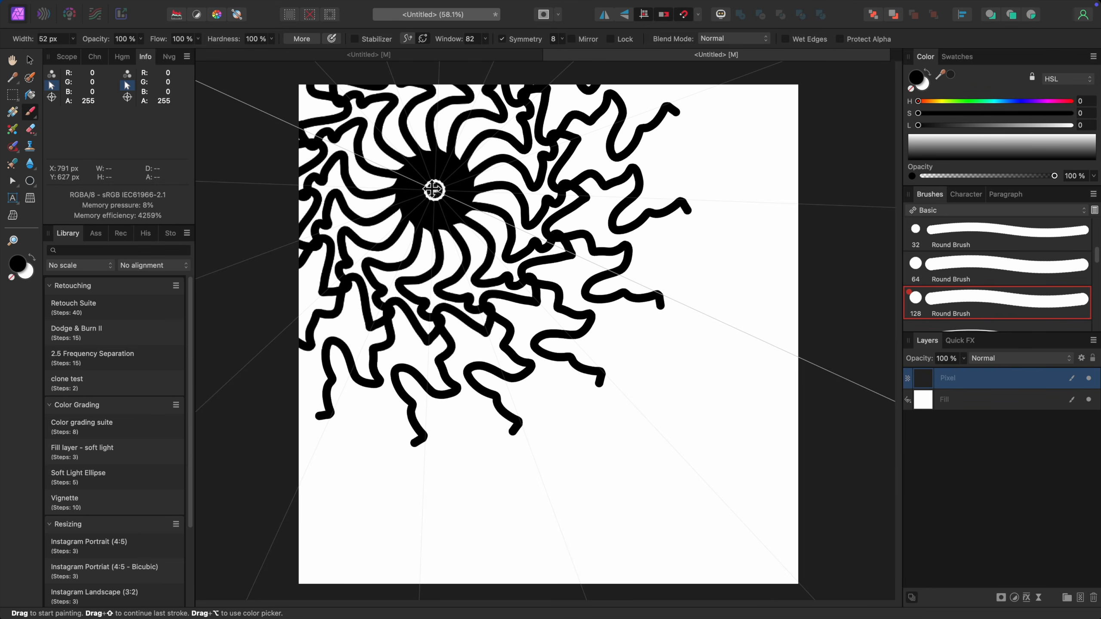
mouse_move(436, 191)
left_mouse_down()
mouse_move(669, 386)
mouse_move(716, 488)
left_mouse_up()
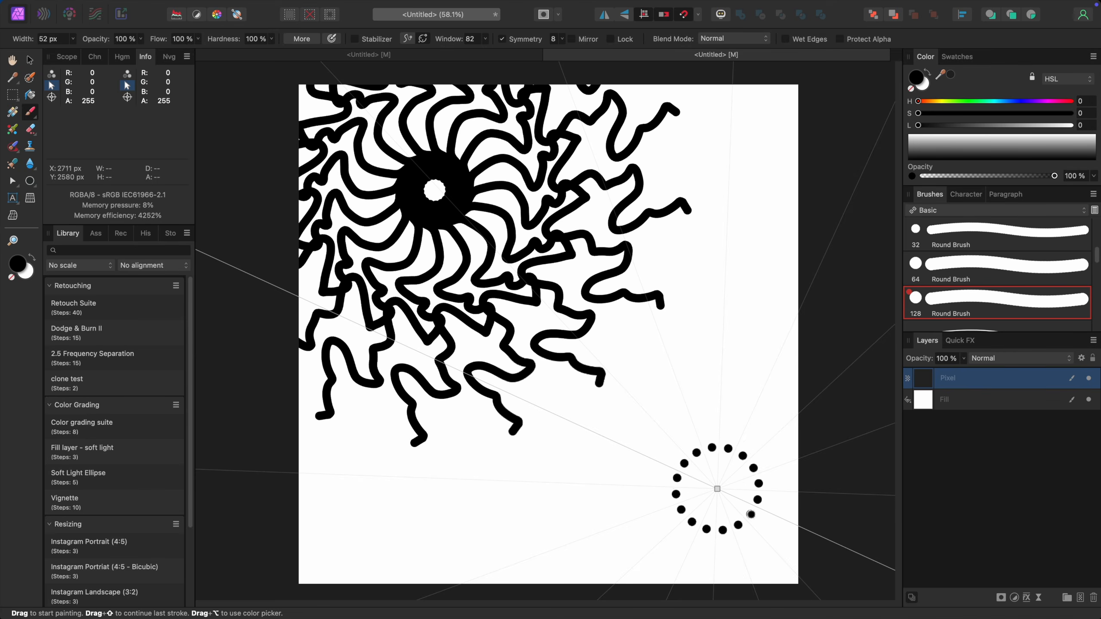
mouse_move(756, 519)
left_mouse_down()
mouse_move(763, 481)
mouse_move(731, 485)
mouse_move(707, 511)
mouse_move(750, 446)
mouse_move(731, 415)
mouse_move(690, 412)
mouse_move(718, 377)
mouse_move(693, 338)
mouse_move(604, 416)
mouse_move(435, 468)
mouse_move(392, 493)
mouse_move(370, 536)
mouse_move(332, 535)
left_mouse_up()
key("super+z")
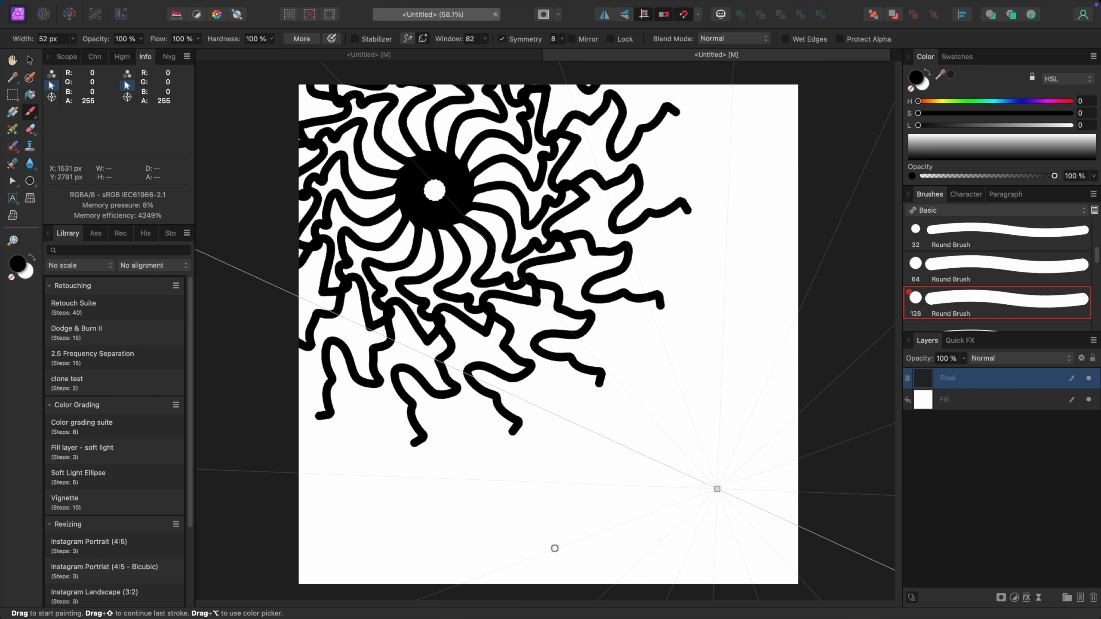
Undo the wavy black radial strokes and move the symmetry centre back to the middle of the canvas.
key("super+z")
key("super+z")
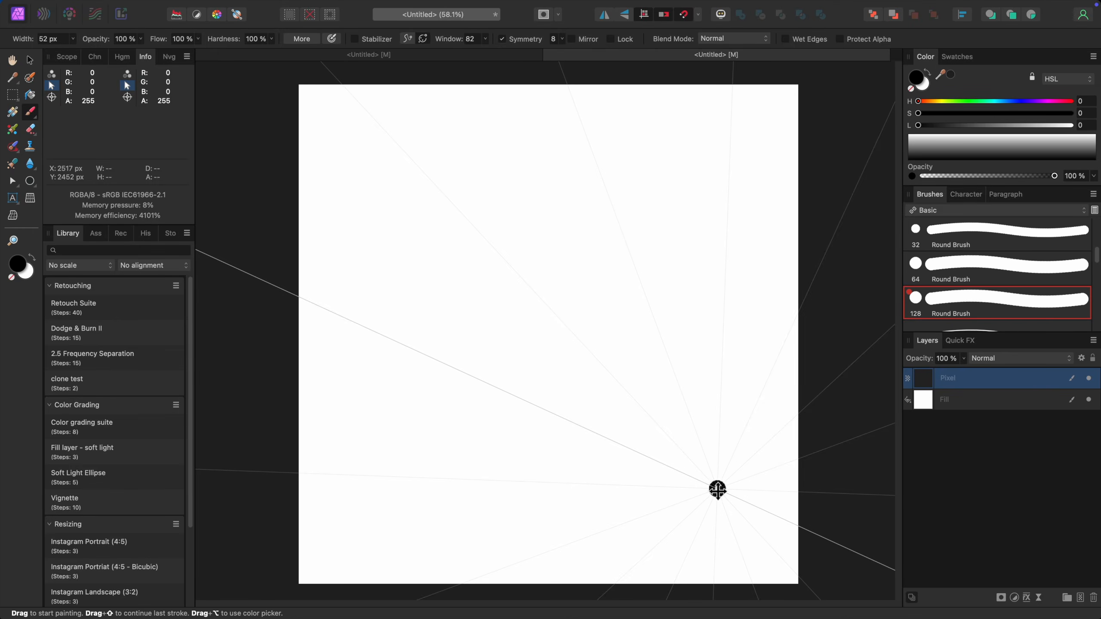
left_click_drag(717, 489, 542, 341)
key("super+z")
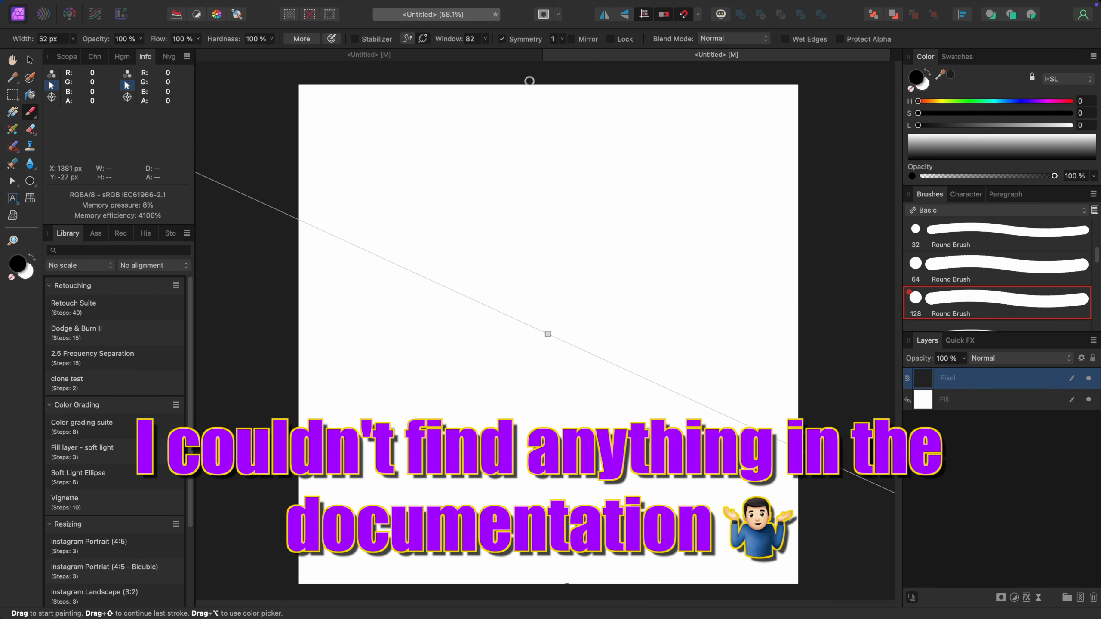
With Symmetry at 1, rotate the axis to horizontal and reposition its centre at the middle of the canvas.
left_click_drag(549, 334, 544, 326)
left_click_drag(788, 436, 801, 319)
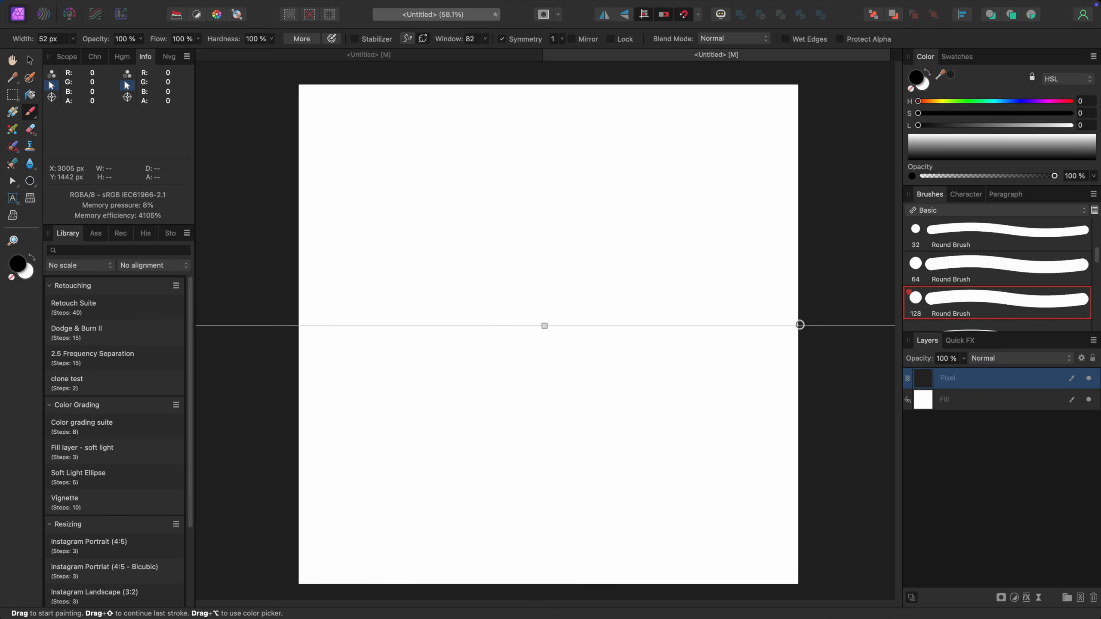
left_click_drag(546, 326, 553, 340)
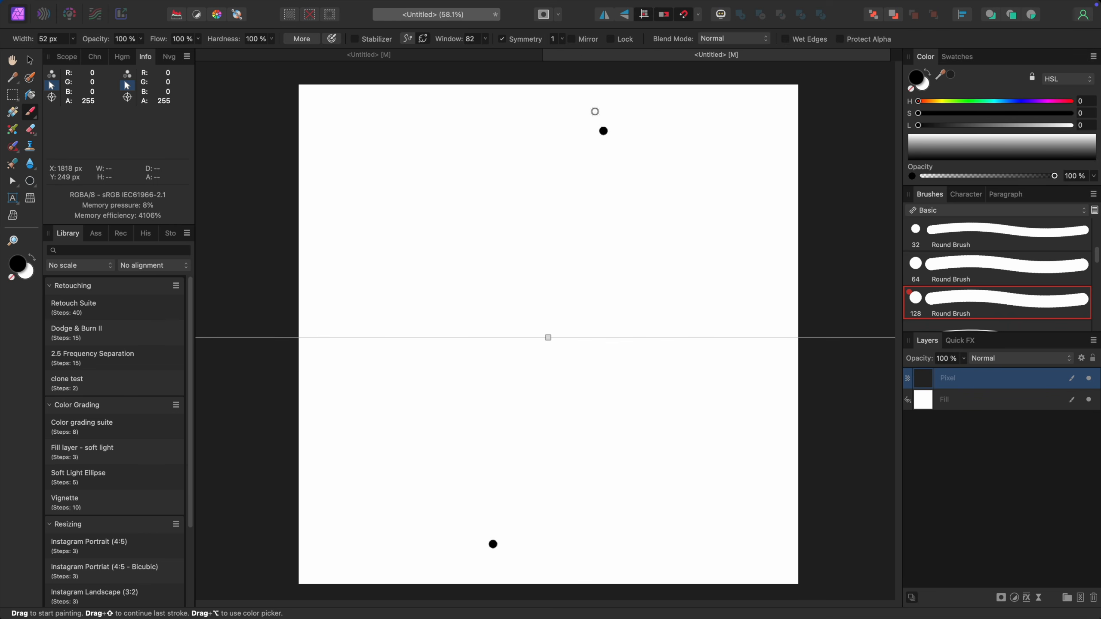
Enable Mirror and paint a black jet outline mirrored across the horizontal symmetry axis.
left_click(573, 39)
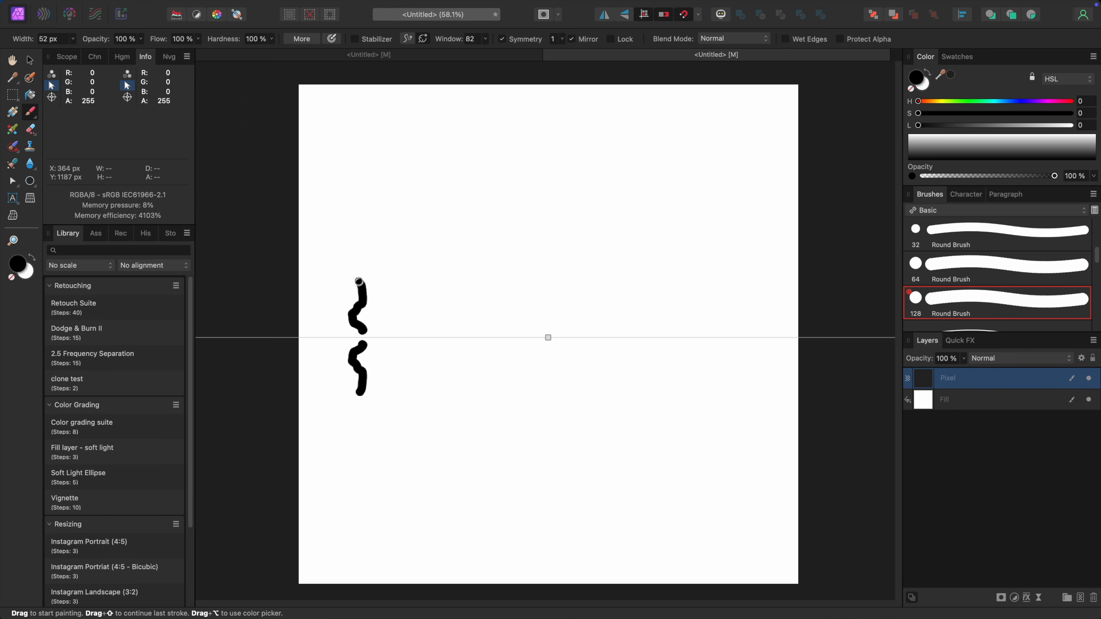
mouse_move(353, 266)
left_mouse_down()
mouse_move(389, 265)
mouse_move(401, 295)
mouse_move(477, 293)
mouse_move(468, 257)
mouse_move(409, 191)
mouse_move(450, 193)
mouse_move(537, 282)
mouse_move(600, 292)
mouse_move(608, 306)
mouse_move(597, 313)
mouse_move(684, 317)
mouse_move(724, 338)
left_mouse_up()
left_click(545, 453)
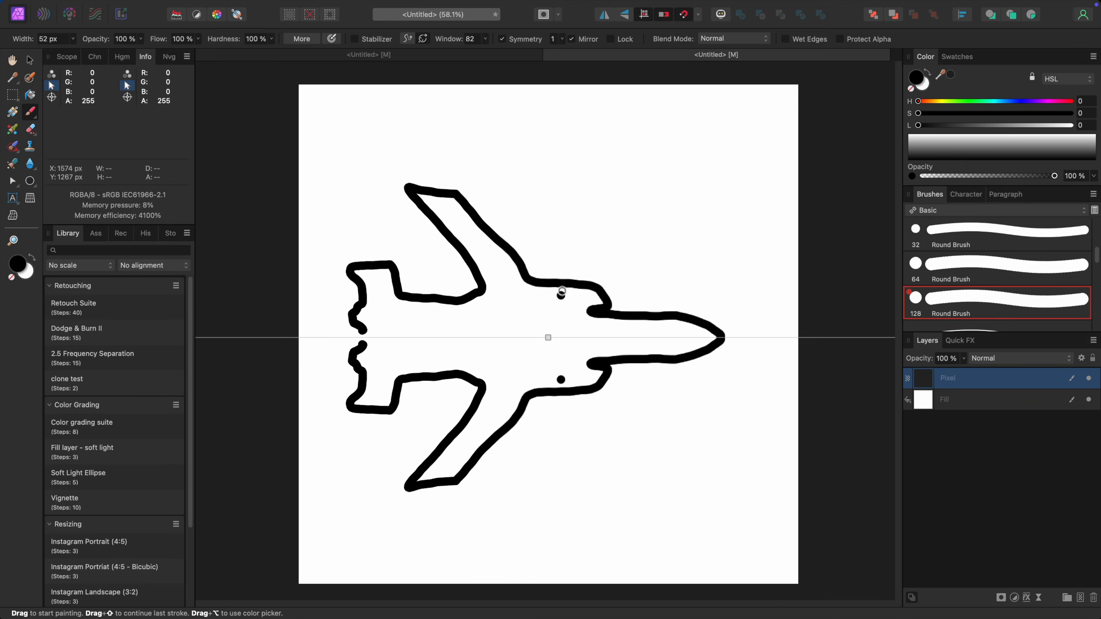
Toggle the symmetry Lock, try single dabs near the canvas centre, and undo them together with the jet outline.
key("super+z")
left_click(611, 40)
left_click(569, 324)
key("super+z")
left_click(524, 349)
key("super+z")
key("super+z")
key("super+z")
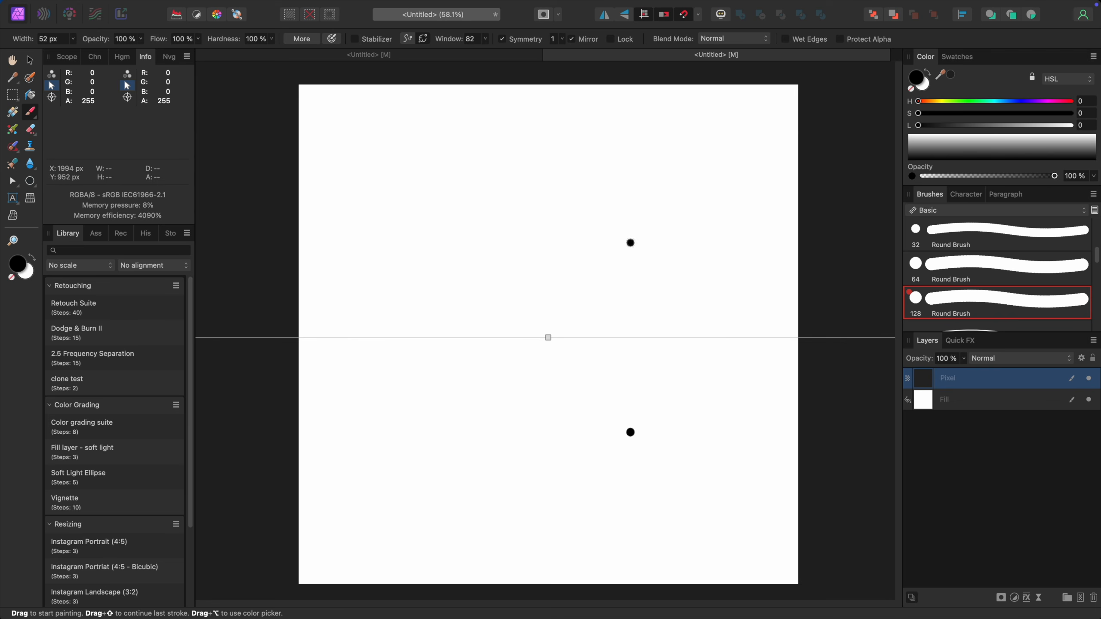
Paint a mirrored squiggle around the canvas centre, rotate the symmetry axis to a diagonal, and undo the squiggle.
mouse_move(631, 243)
left_mouse_down()
mouse_move(581, 315)
mouse_move(544, 335)
mouse_move(489, 332)
mouse_move(567, 348)
mouse_move(624, 329)
mouse_move(648, 348)
mouse_move(663, 327)
mouse_move(702, 337)
mouse_move(676, 291)
left_mouse_up()
left_click(707, 333)
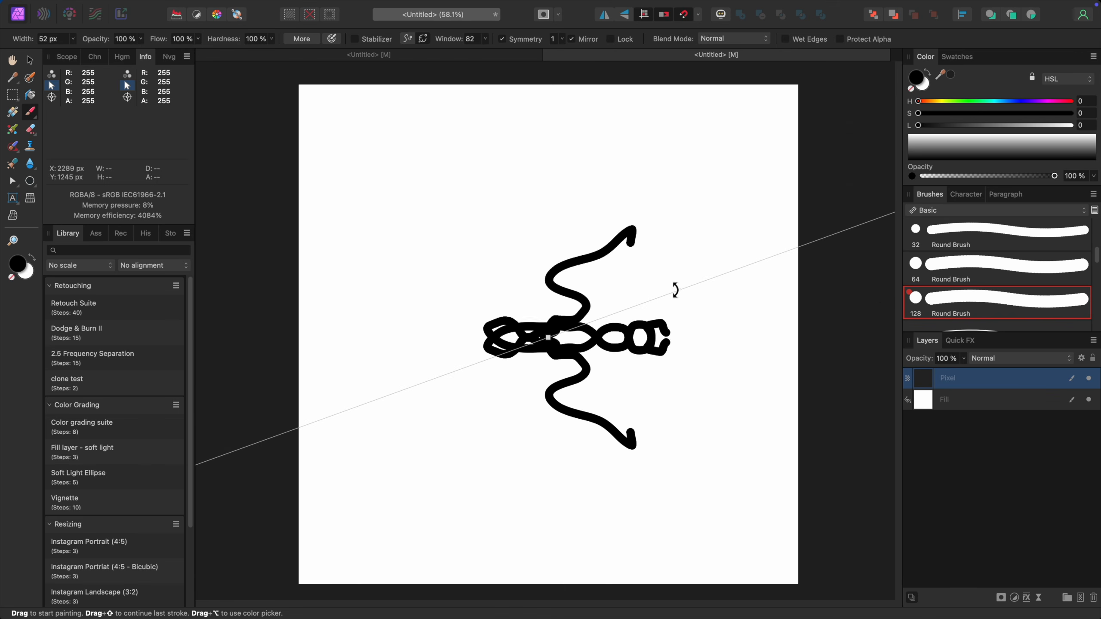
key("super+z")
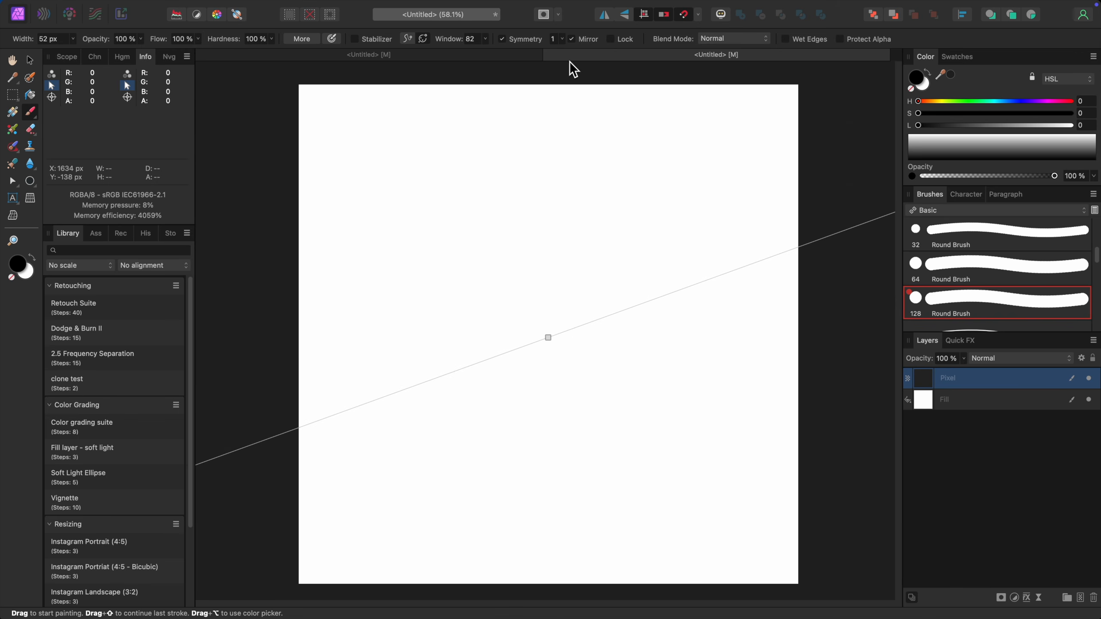
Lock the symmetry axis, try black strokes mirrored across the diagonal, and undo all the painting on the canvas.
left_click(610, 39)
mouse_move(623, 310)
left_mouse_down()
mouse_move(624, 343)
mouse_move(714, 264)
mouse_move(766, 271)
mouse_move(564, 303)
mouse_move(416, 384)
mouse_move(473, 452)
mouse_move(362, 243)
mouse_move(464, 451)
left_mouse_up()
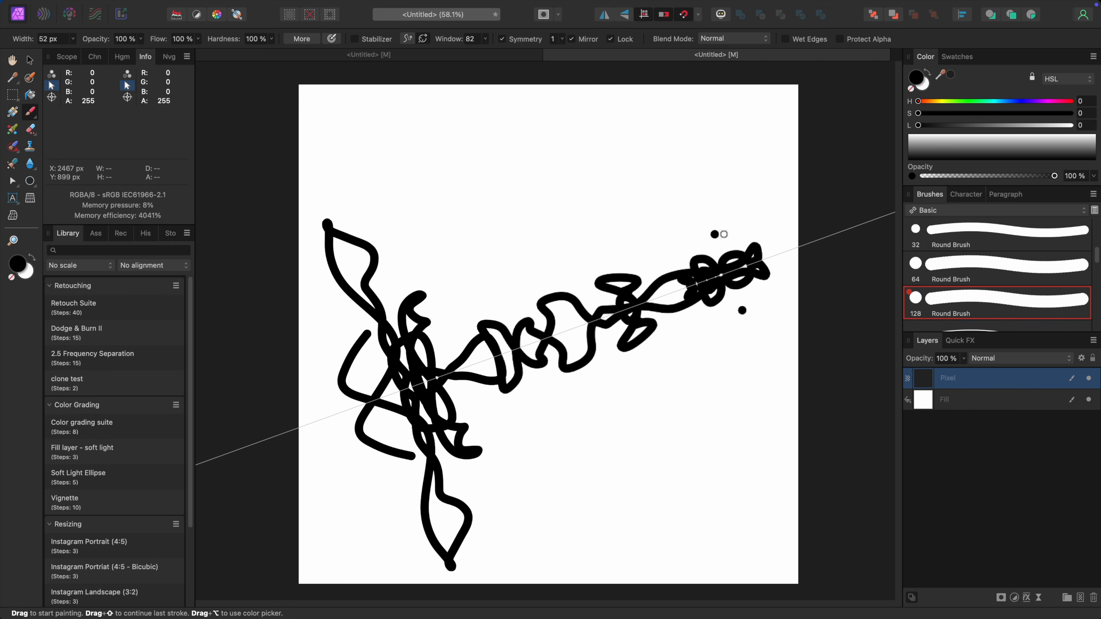
key("super+z")
key("super+z")
key("super+z")
key("super+z")
key("super+z")
key("super+z")
key("super+z")
key("super+z")
key("super+z")
key("super+z")
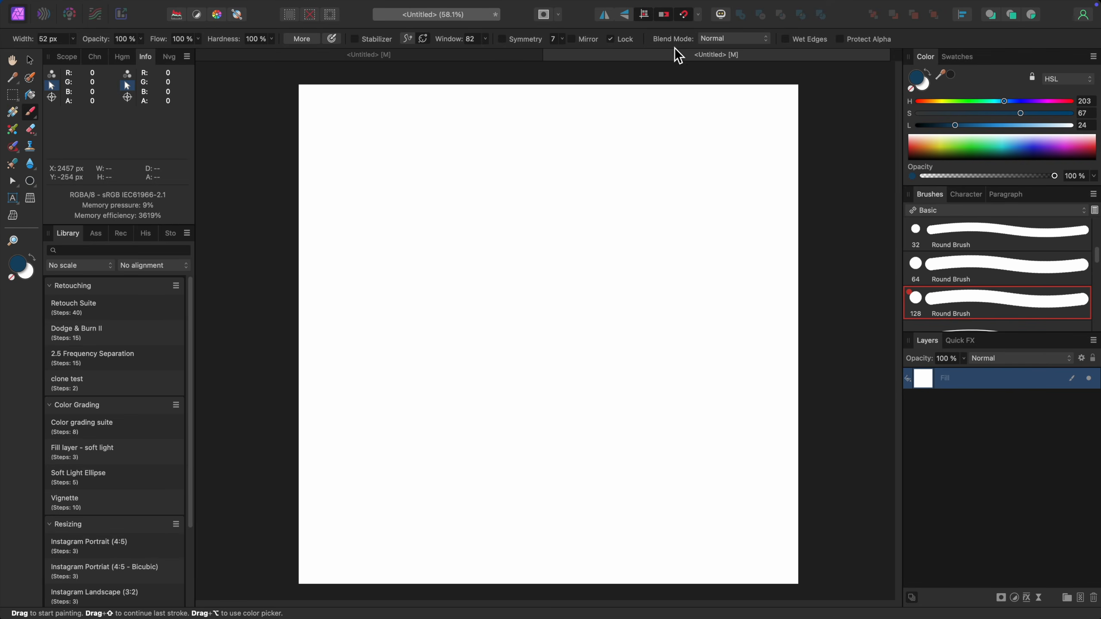
Look through the brush and layer blend modes, keep both at Normal, and add a new pixel layer.
left_click(720, 41)
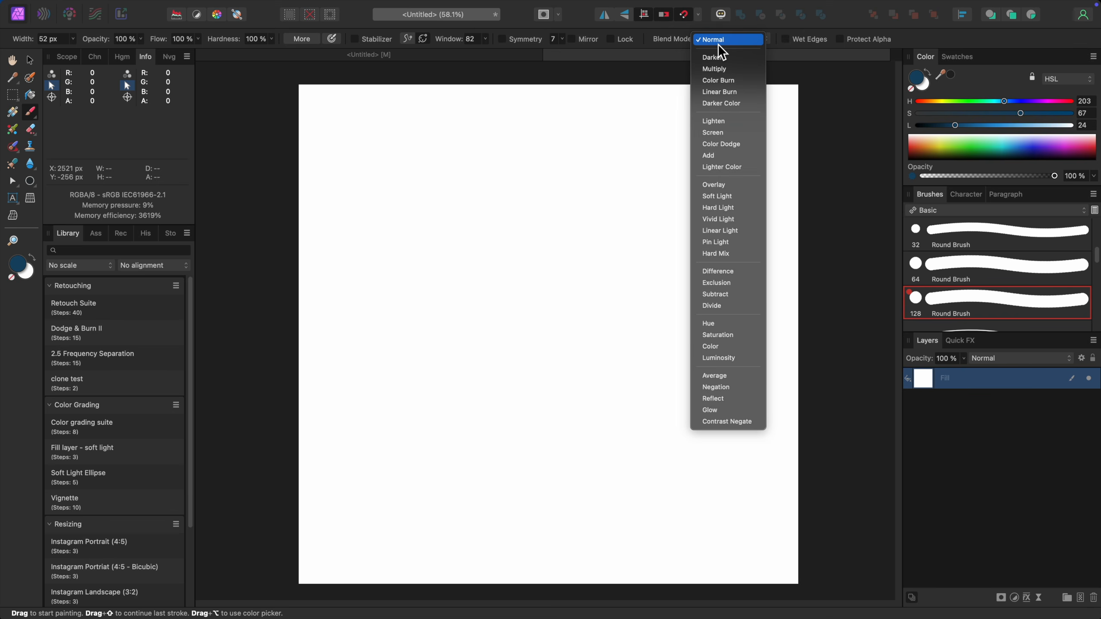
left_click(723, 41)
left_click(1020, 359)
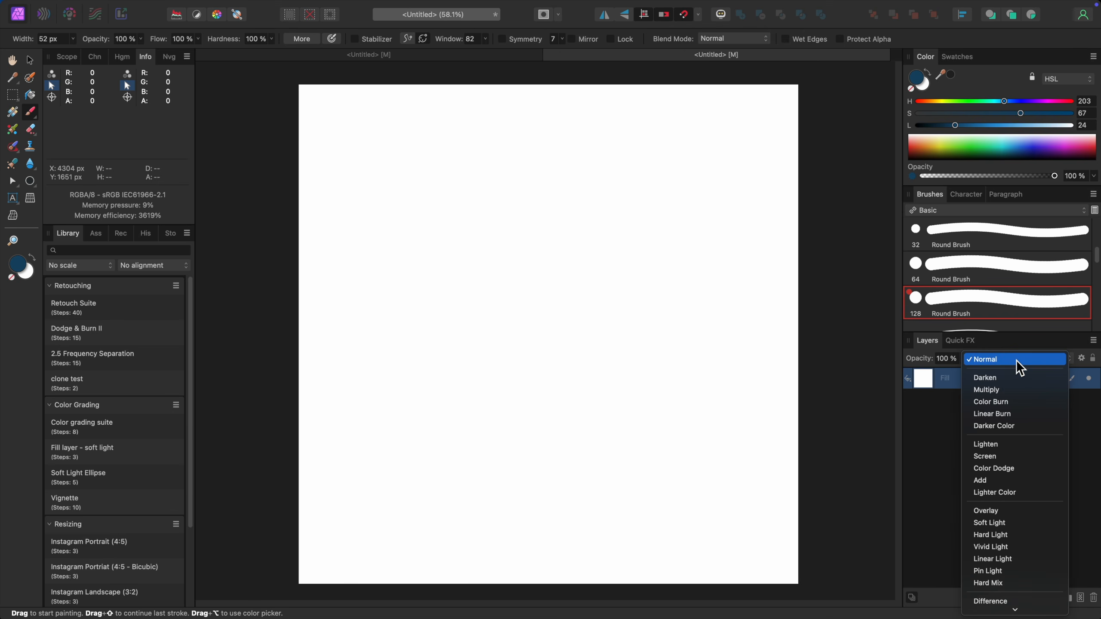
left_click(1030, 368)
key("super+shift+n")
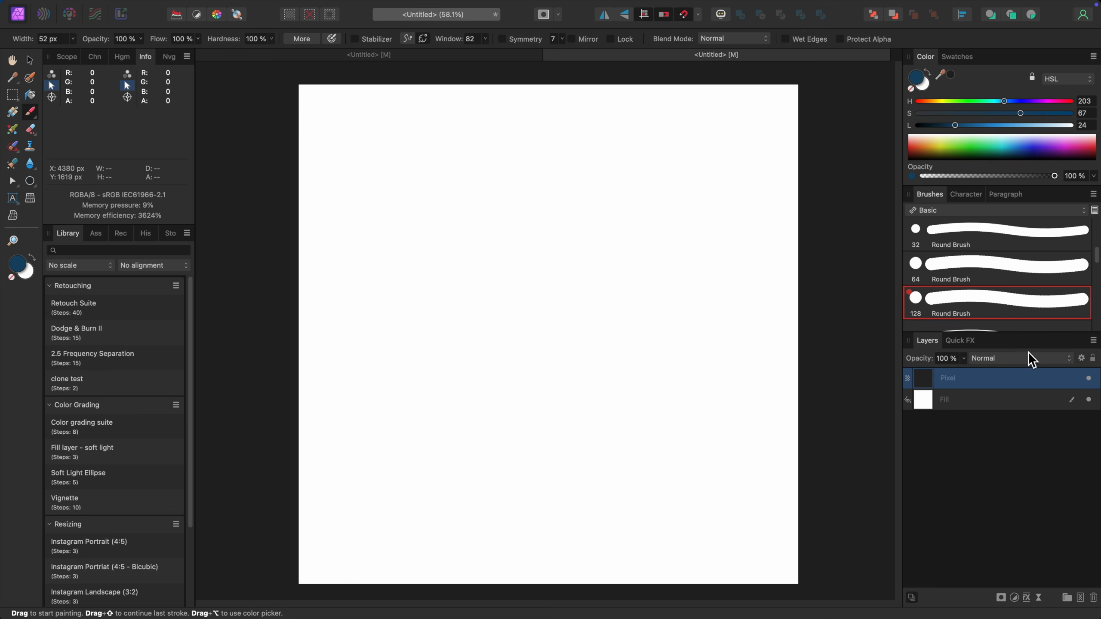
Compare the brush's blend mode options with the blend modes available for the pixel layer.
left_click(751, 42)
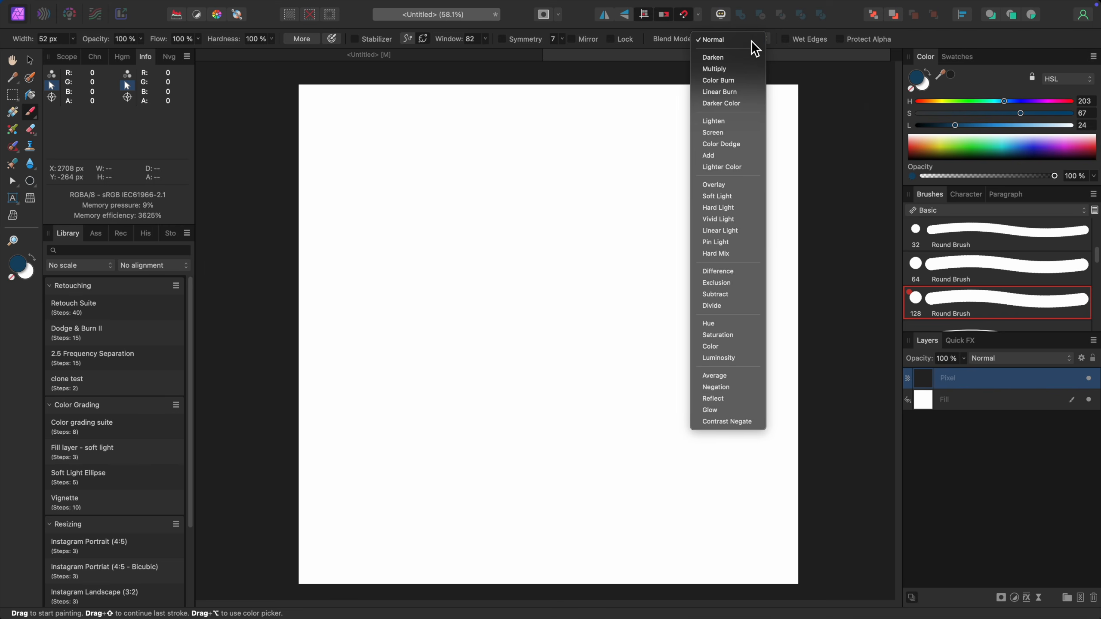
left_click(753, 42)
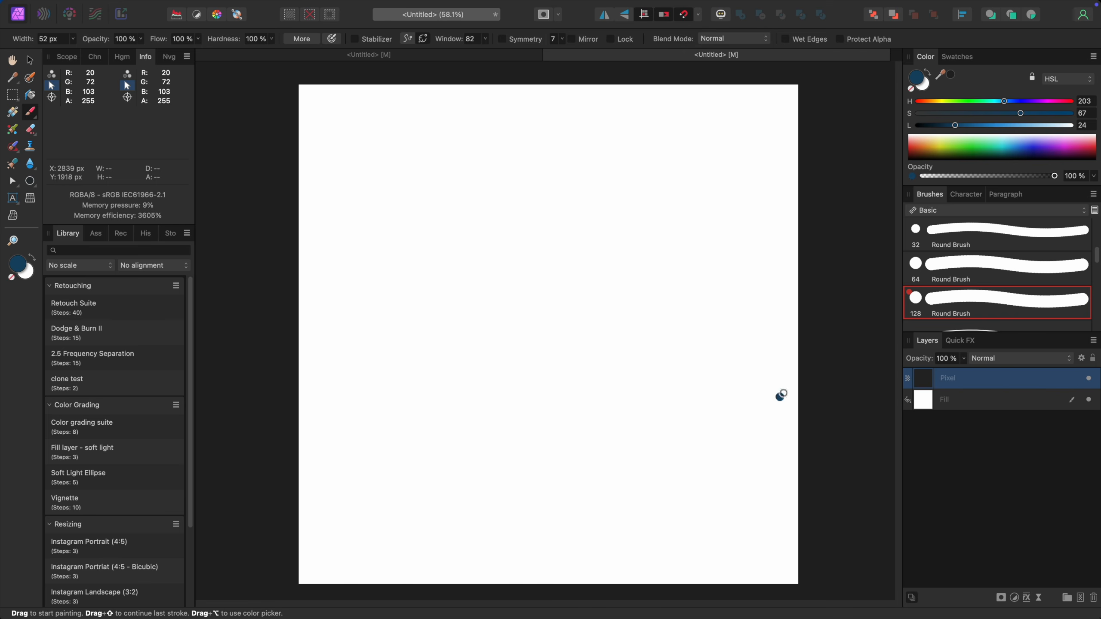
left_click(1020, 359)
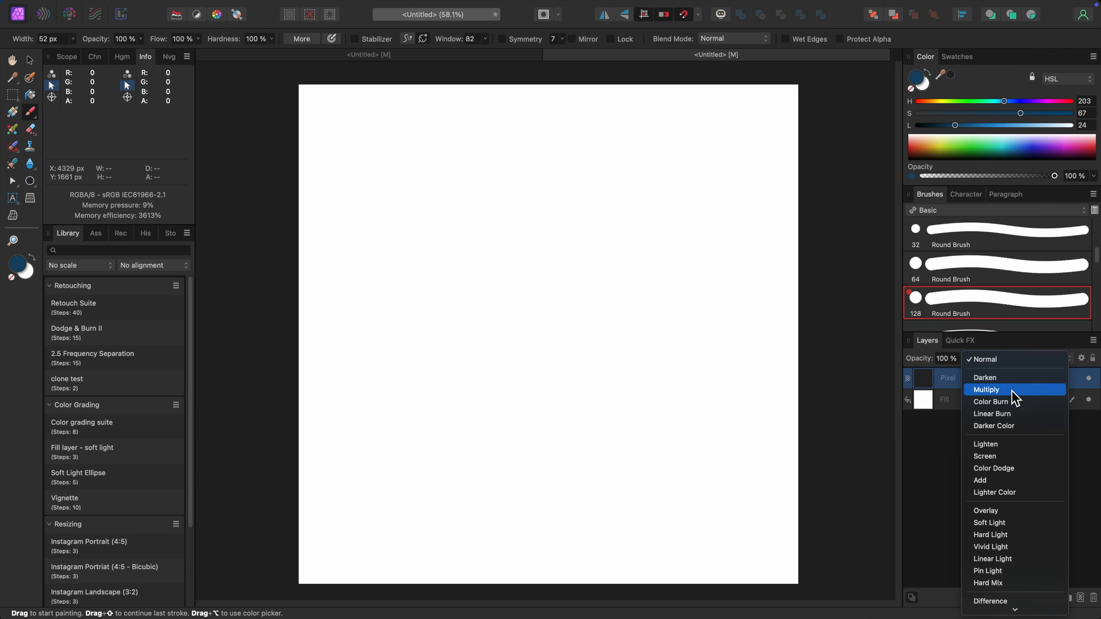
mouse_move(1013, 610)
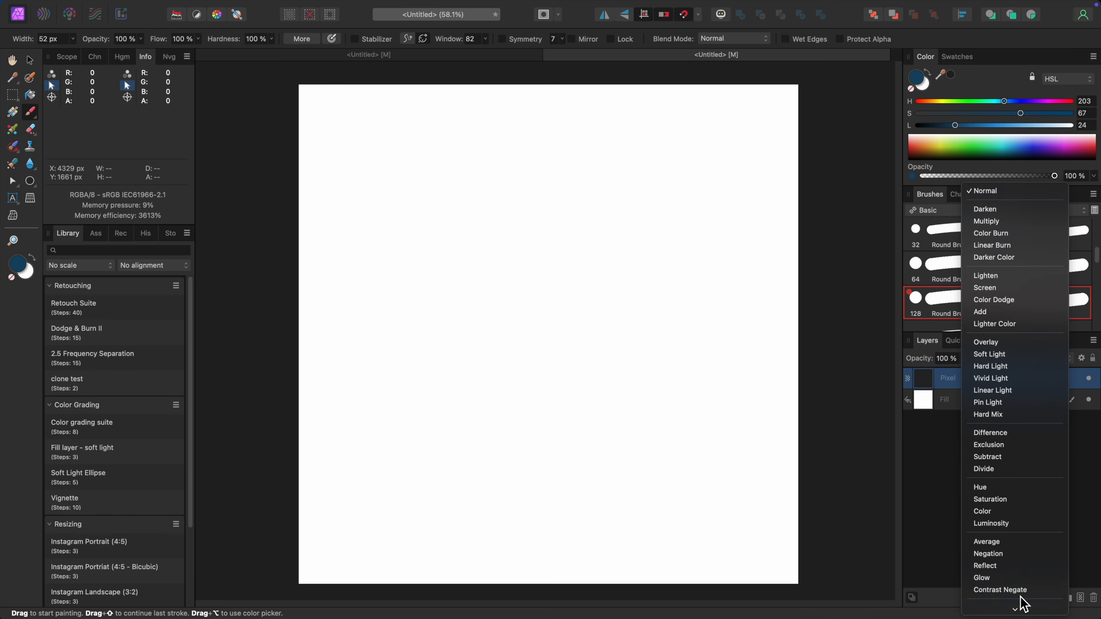
left_click(748, 37)
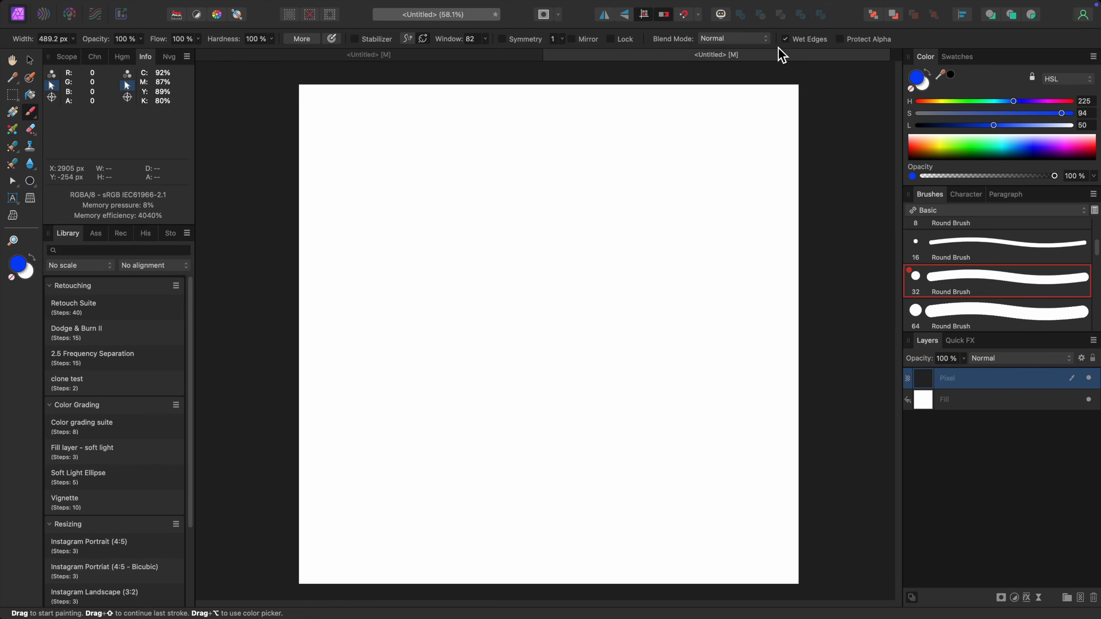
Test and undo single blue Wet Edges dabs, then paint a cloud-shaped blob in the canvas's upper-left area at 100% hardness.
left_click(493, 315)
key("super+z")
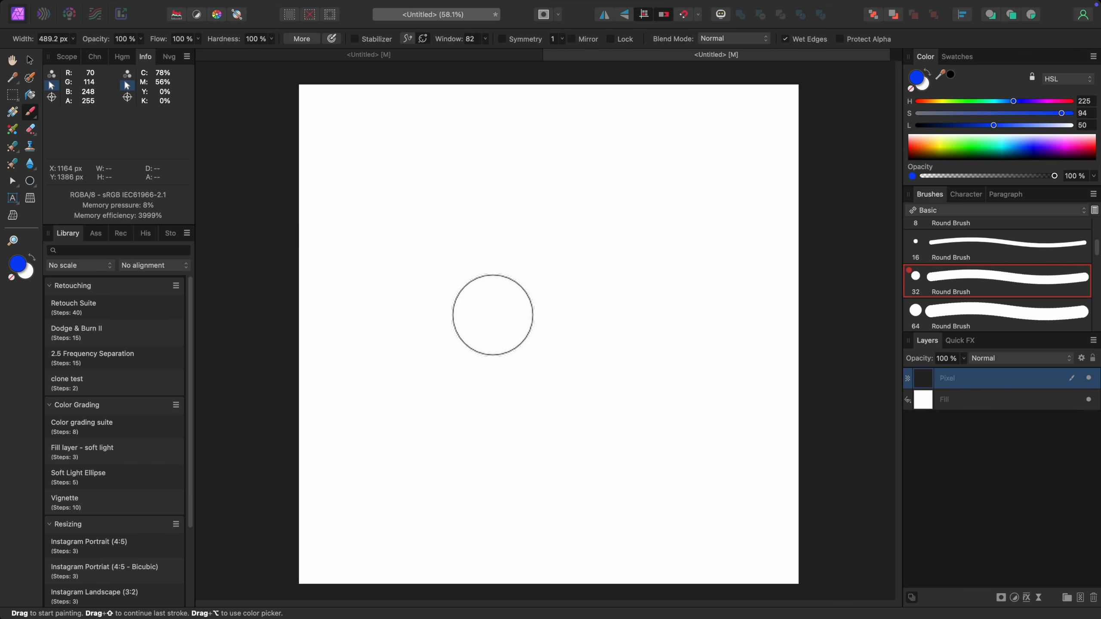
left_click(493, 314)
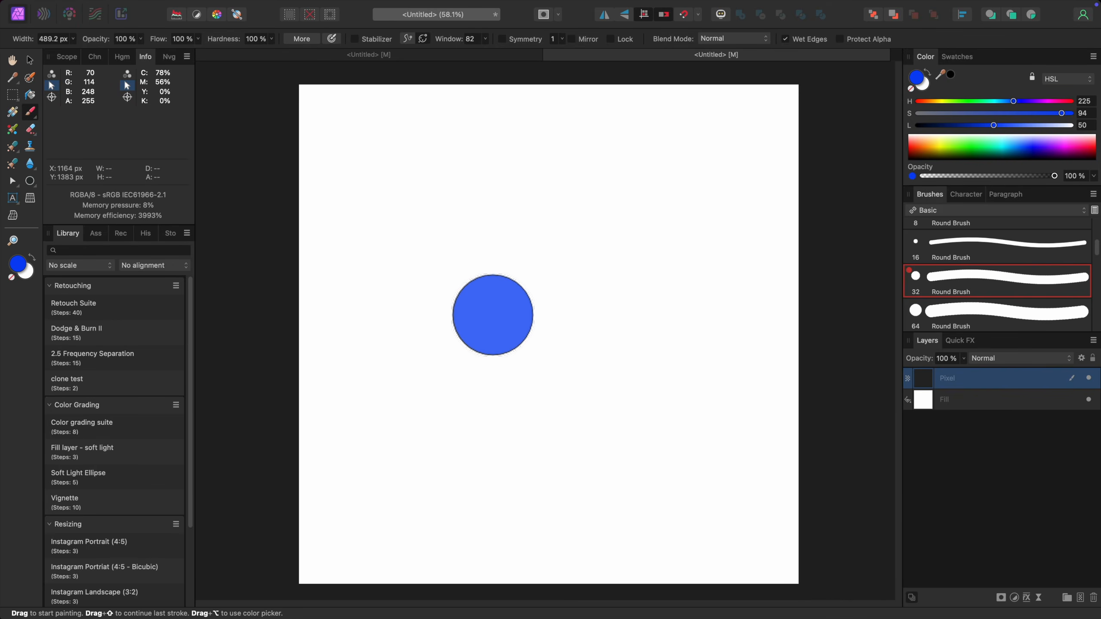
key("super+z")
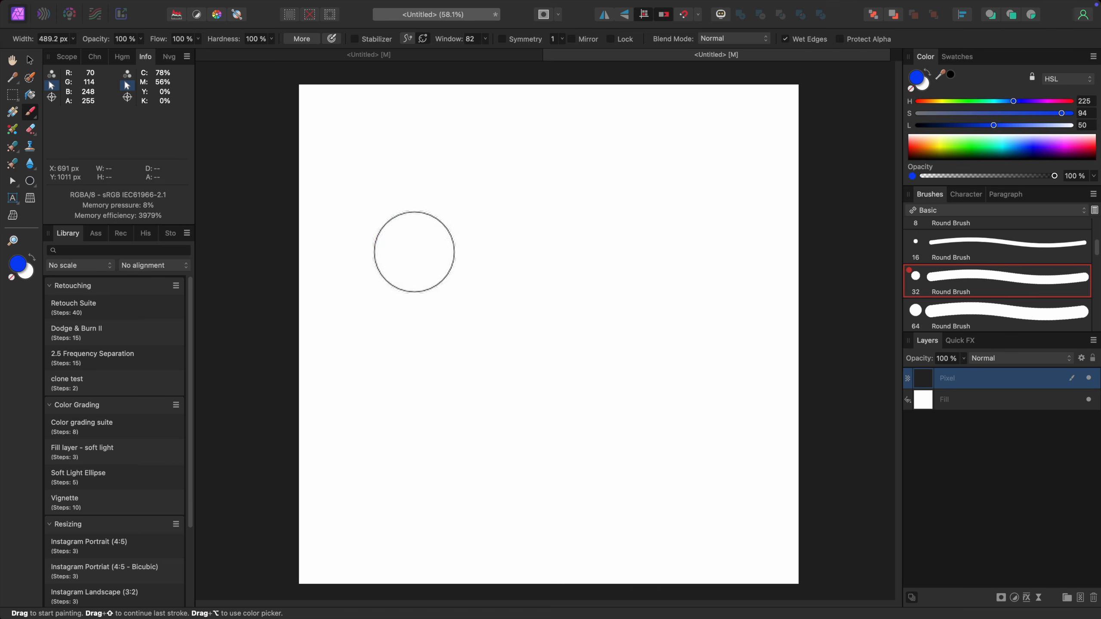
mouse_move(414, 249)
left_mouse_down()
mouse_move(505, 230)
mouse_move(473, 238)
mouse_move(479, 220)
mouse_move(511, 234)
left_mouse_up()
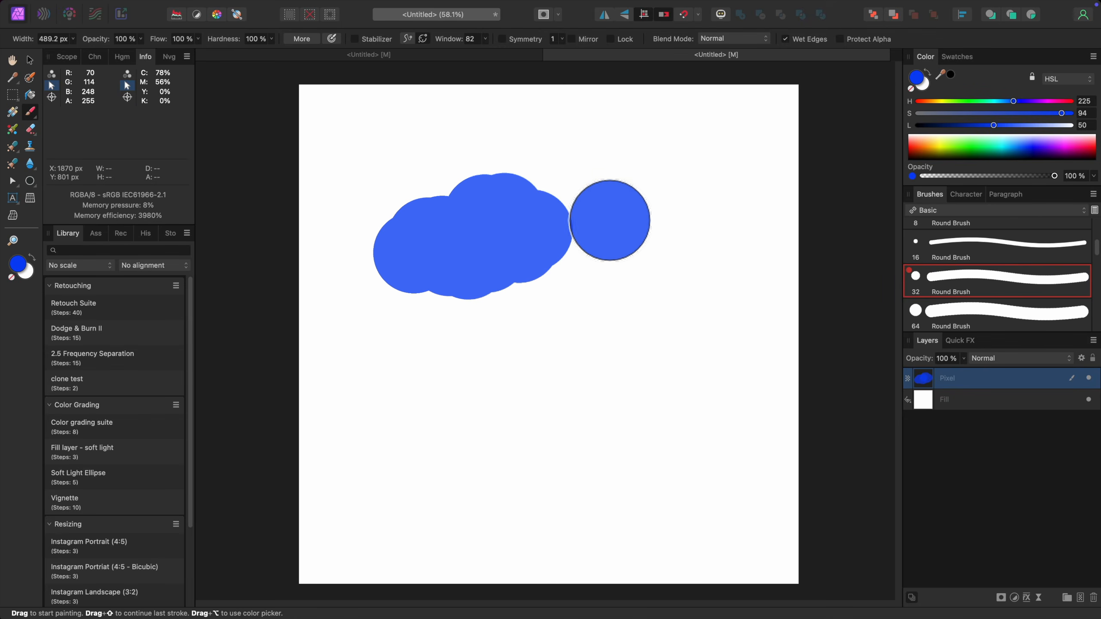
Set the brush hardness to 37%, paint a soft-edged blue blob right of the canvas centre, and undo the extra dab.
left_click(272, 39)
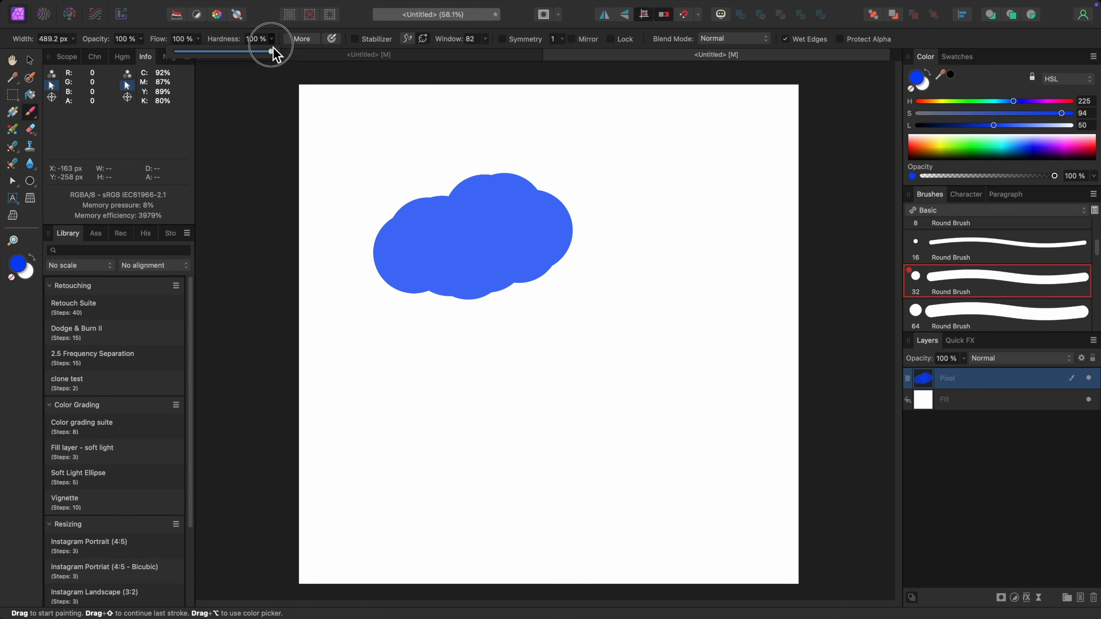
left_click(212, 59)
mouse_move(557, 366)
left_mouse_down()
mouse_move(606, 341)
mouse_move(608, 308)
mouse_move(627, 323)
mouse_move(633, 304)
mouse_move(658, 310)
mouse_move(662, 286)
mouse_move(673, 293)
mouse_move(666, 326)
mouse_move(674, 315)
mouse_move(648, 345)
left_mouse_up()
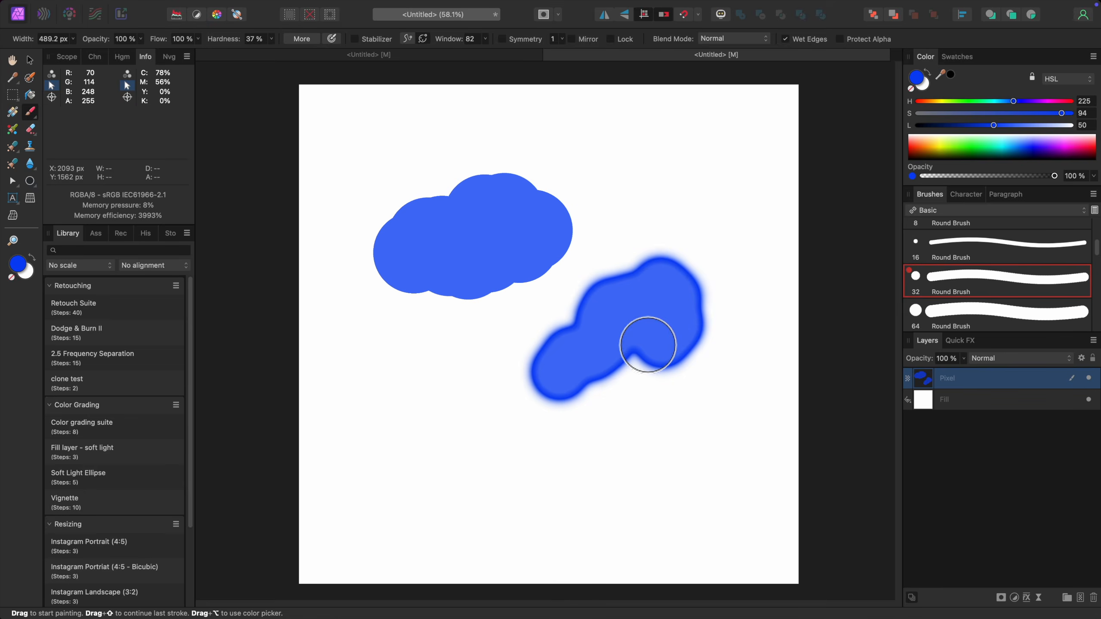
left_click(635, 426)
key("super+z")
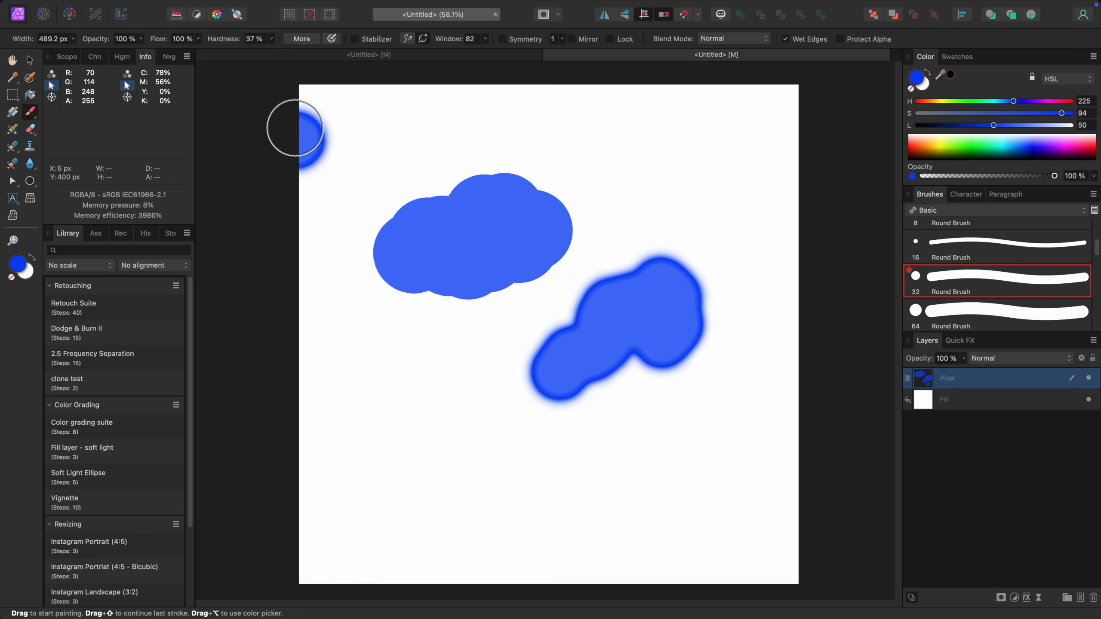
Set the hardness to 0%, paint a blue blob in the upper-right area, and enlarge the brush to 646.9 px, undoing the stray stroke.
left_click_drag(271, 39, 220, 53)
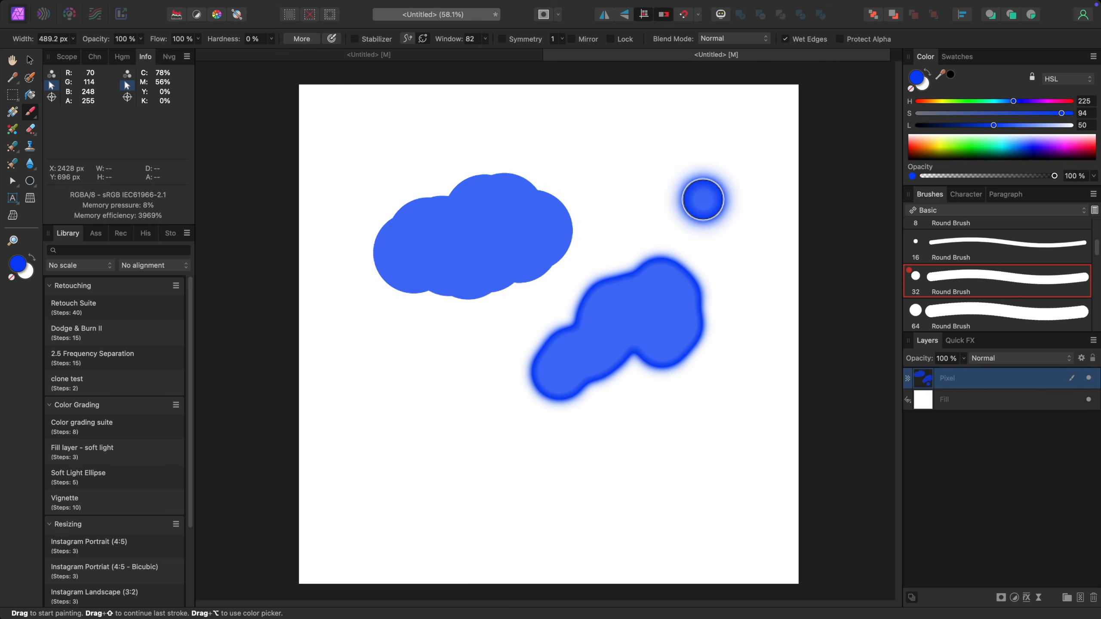
mouse_move(631, 209)
left_mouse_down()
mouse_move(694, 163)
mouse_move(710, 188)
mouse_move(694, 215)
left_mouse_up()
key("bracketright")
key("bracketright")
mouse_move(653, 162)
left_mouse_down()
mouse_move(634, 160)
mouse_move(629, 143)
left_mouse_up()
key("super+z")
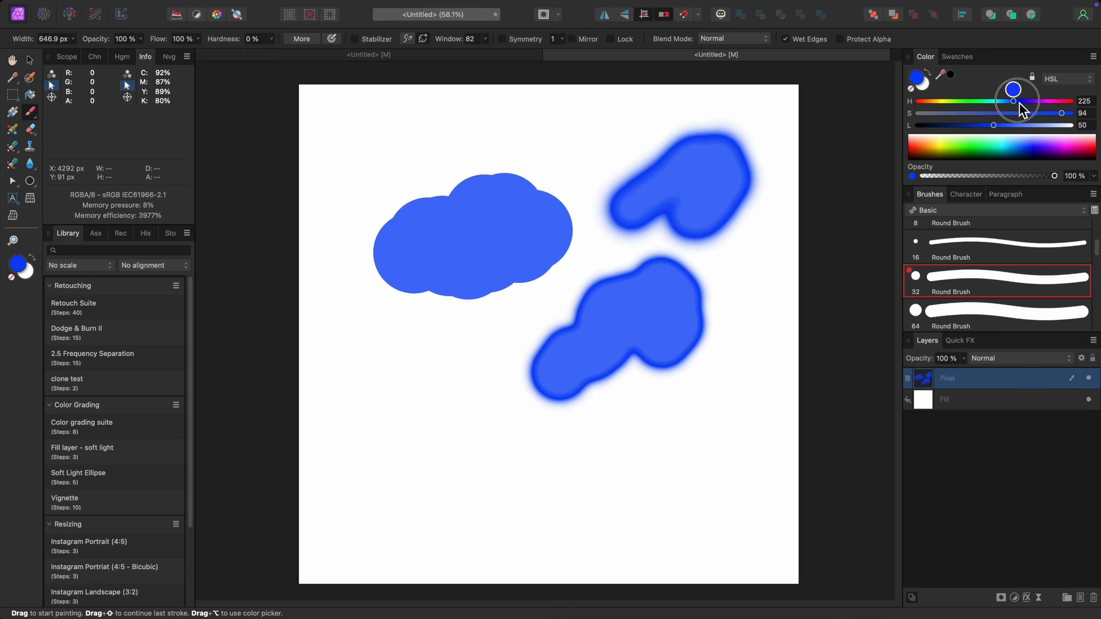
Set the flow to 18% and paint a cyan stroke (hue 189) and a violet stroke (hue 254) between the blue blobs.
left_click_drag(1020, 110, 998, 108)
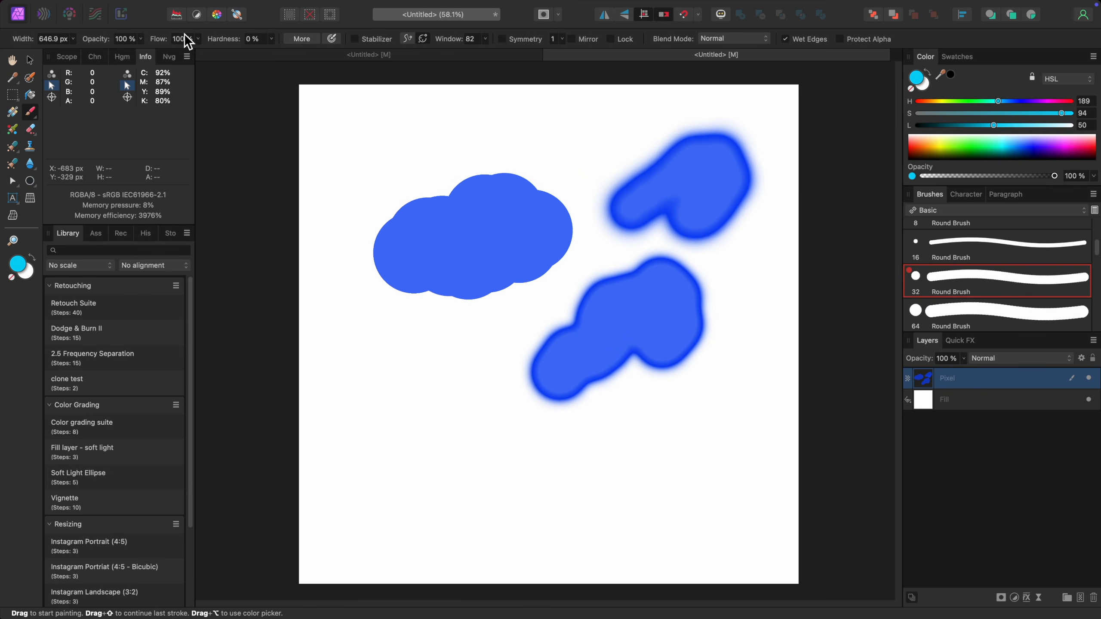
mouse_move(196, 42)
left_mouse_down()
mouse_move(184, 54)
mouse_move(118, 55)
left_mouse_up()
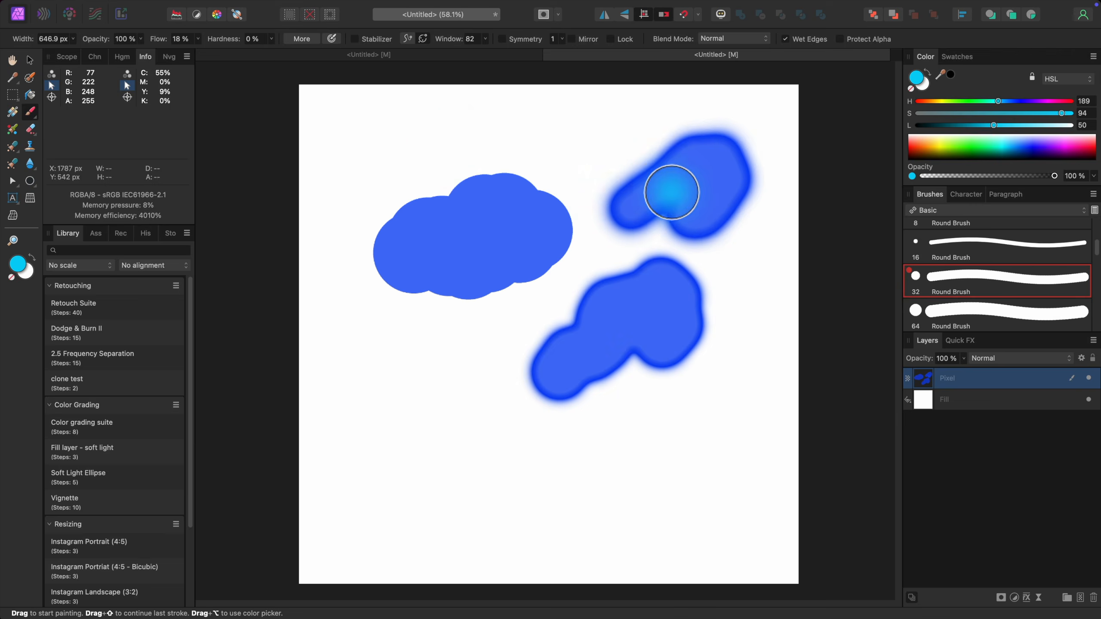
mouse_move(646, 165)
left_mouse_down()
mouse_move(583, 182)
mouse_move(625, 163)
mouse_move(580, 216)
mouse_move(627, 198)
mouse_move(603, 243)
left_mouse_up()
left_click_drag(1008, 105, 1030, 104)
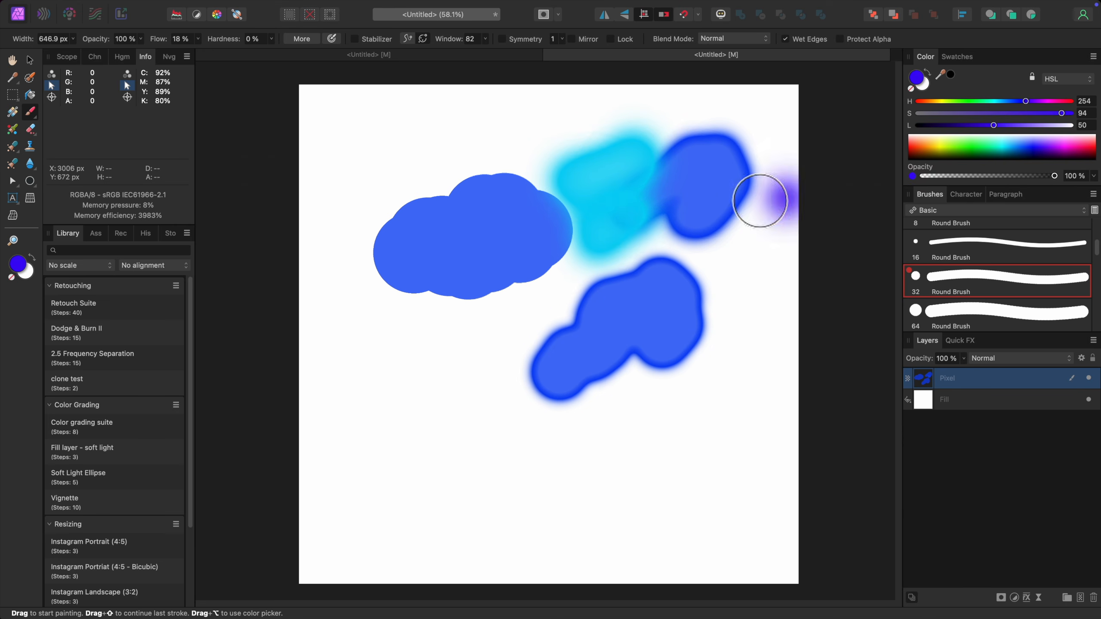
mouse_move(646, 213)
left_mouse_down()
mouse_move(616, 247)
mouse_move(555, 281)
left_mouse_up()
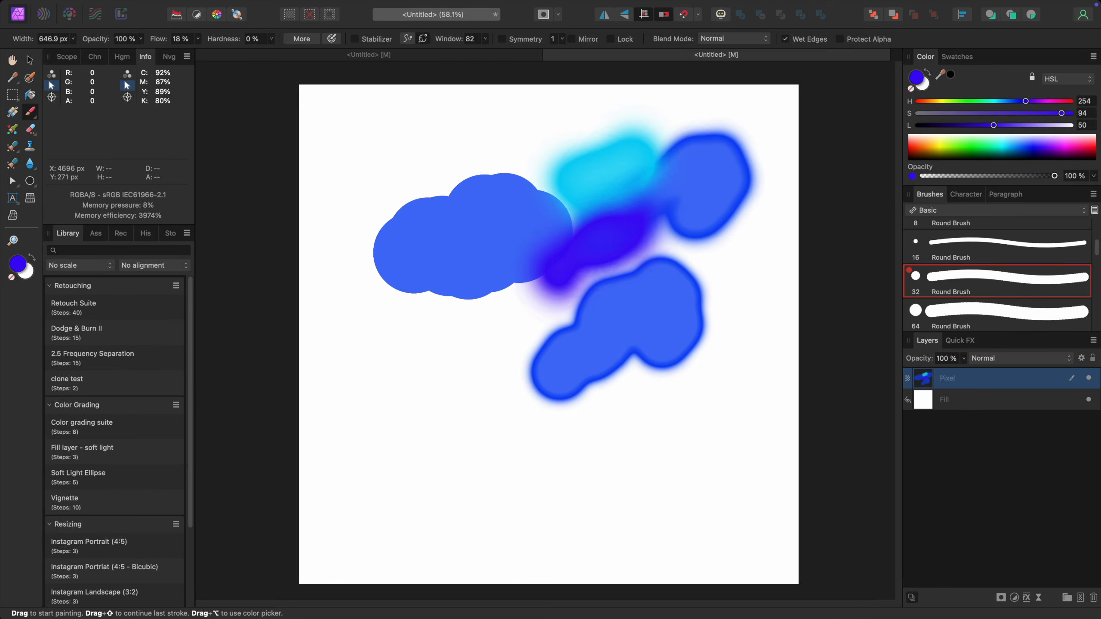
Set the brush hue to 351 and paint a soft red Wet Edges stroke over the cloud-shaped blue blob.
left_click(1065, 101)
mouse_move(607, 203)
left_mouse_down()
mouse_move(546, 242)
mouse_move(533, 183)
mouse_move(504, 178)
mouse_move(450, 185)
mouse_move(448, 220)
mouse_move(388, 159)
left_mouse_up()
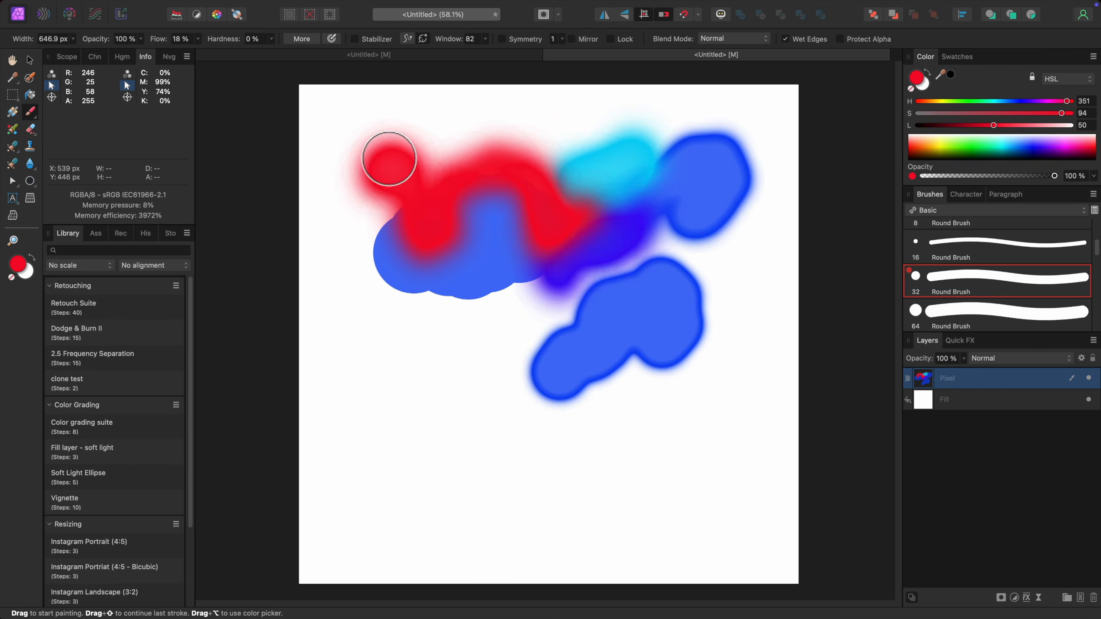
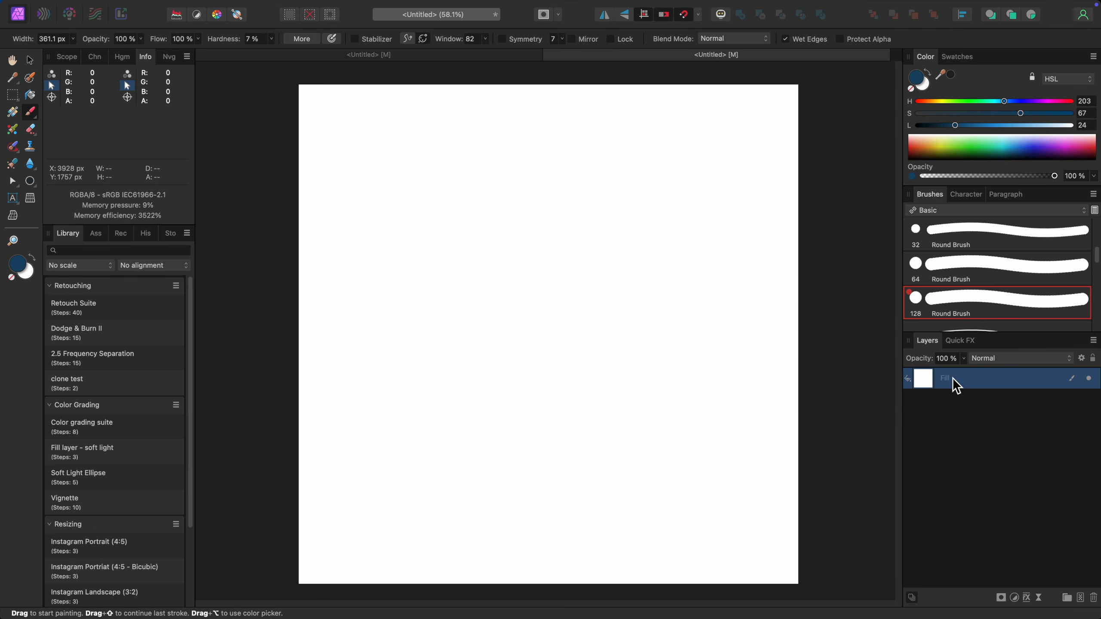
Add a pixel layer and stamp a grey circle at the canvas centre using a 1079.8 px brush, 100% hardness, with Wet Edges off.
key("super+shift+n")
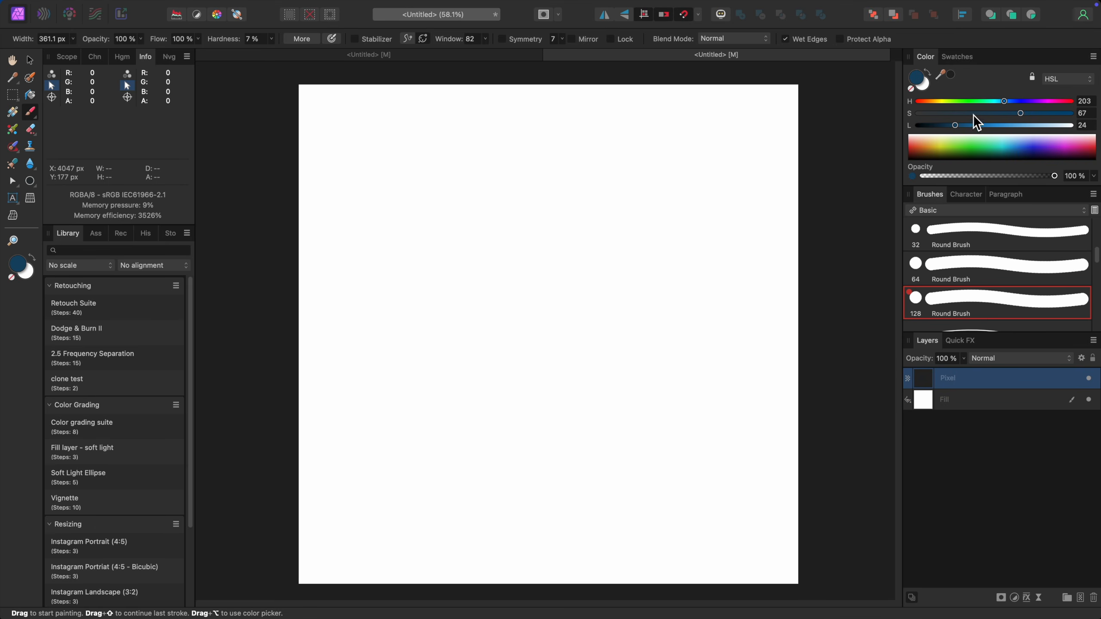
left_click_drag(951, 127, 916, 128)
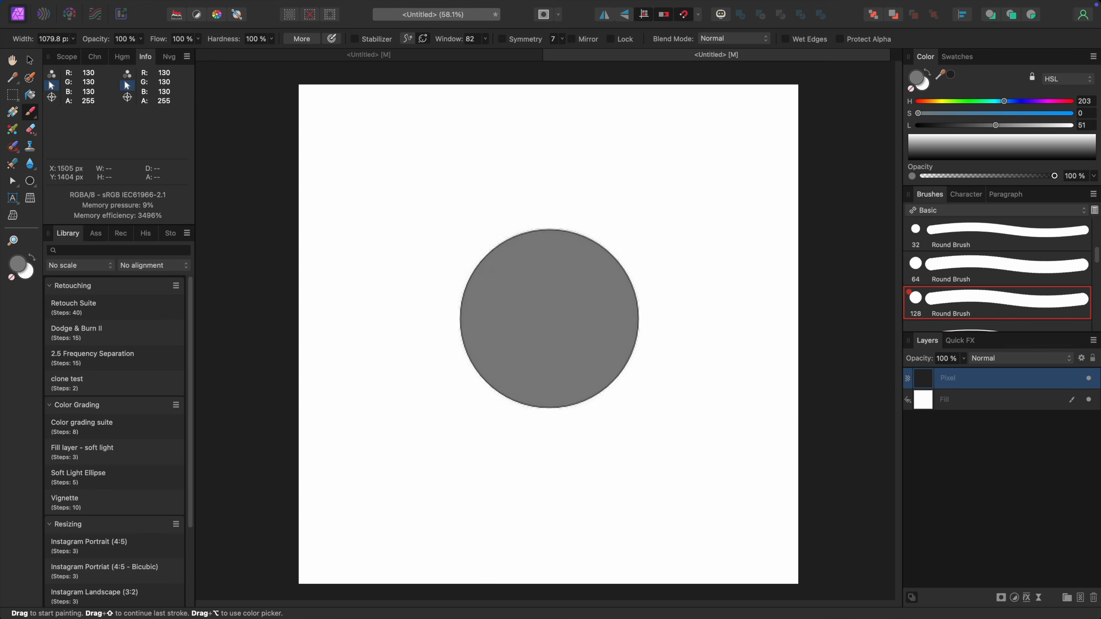
left_click(549, 321)
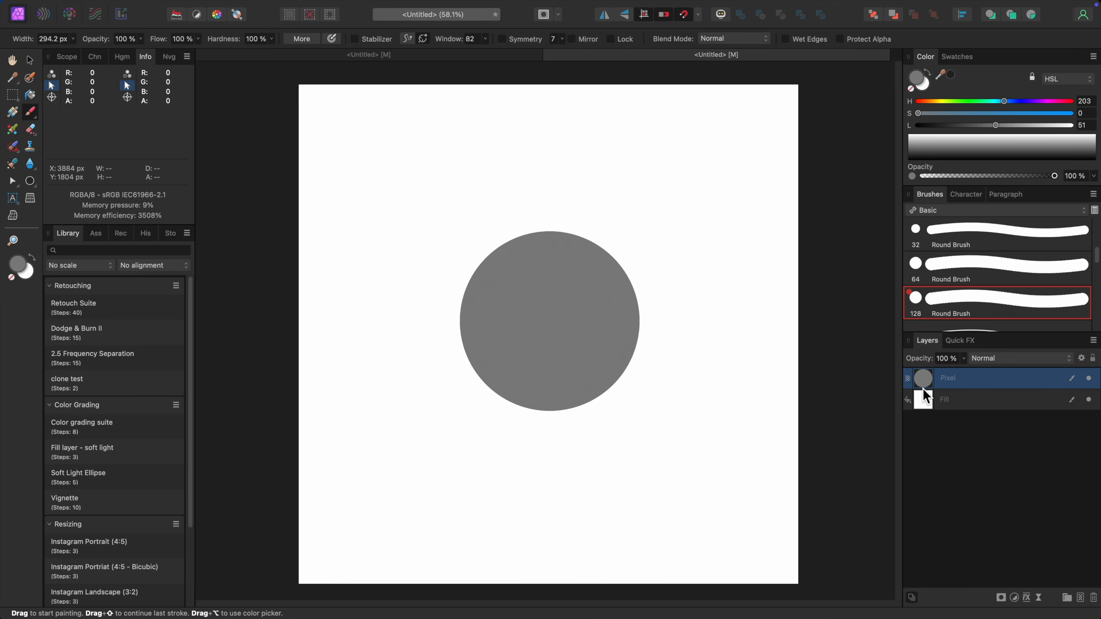
Shrink the brush to 130.6 px and hide the white Fill layer.
key("bracketleft")
key("bracketleft")
key("bracketleft")
key("bracketleft")
key("bracketleft")
key("bracketleft")
key("bracketleft")
key("bracketleft")
left_click(1089, 400)
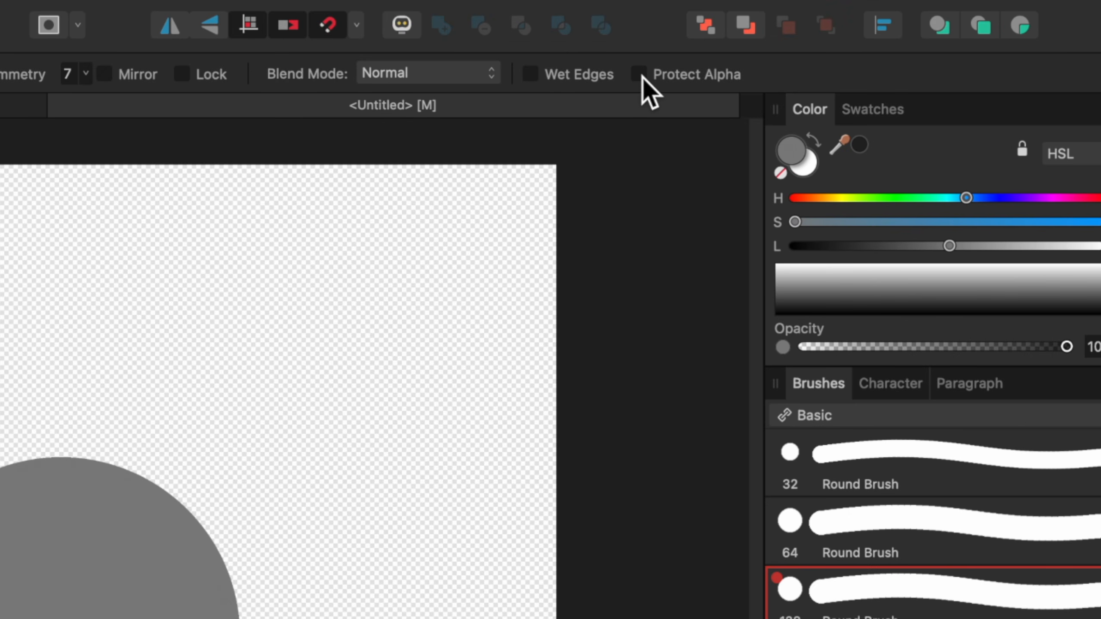
Enable Protect Alpha and set the brush colour to black with lightness 0.
left_click(639, 74)
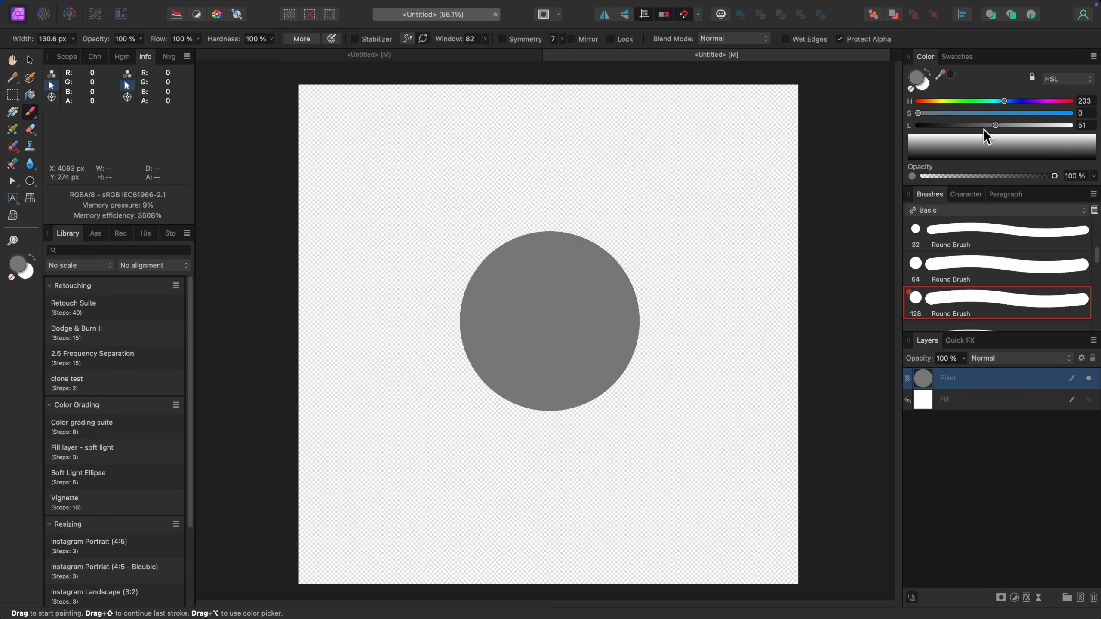
left_click_drag(997, 125, 918, 126)
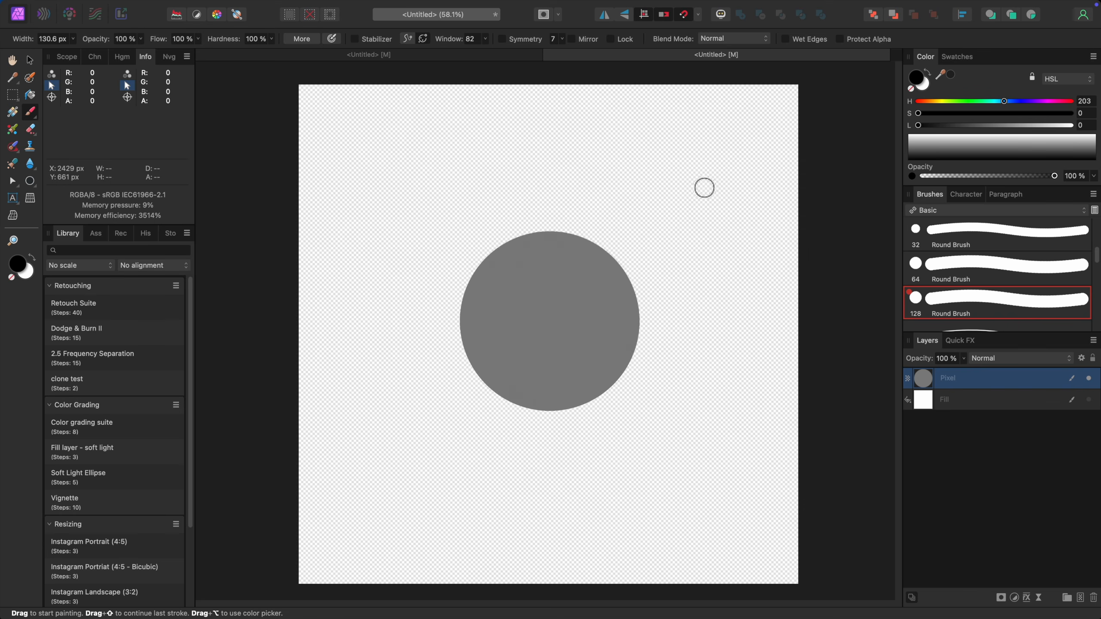
Test black strokes around the grey circle without Protect Alpha and across it with Protect Alpha, undoing both.
mouse_move(703, 187)
left_mouse_down()
mouse_move(490, 156)
mouse_move(408, 249)
mouse_move(416, 314)
mouse_move(398, 441)
mouse_move(607, 522)
mouse_move(697, 486)
mouse_move(722, 361)
left_mouse_up()
left_click(759, 367)
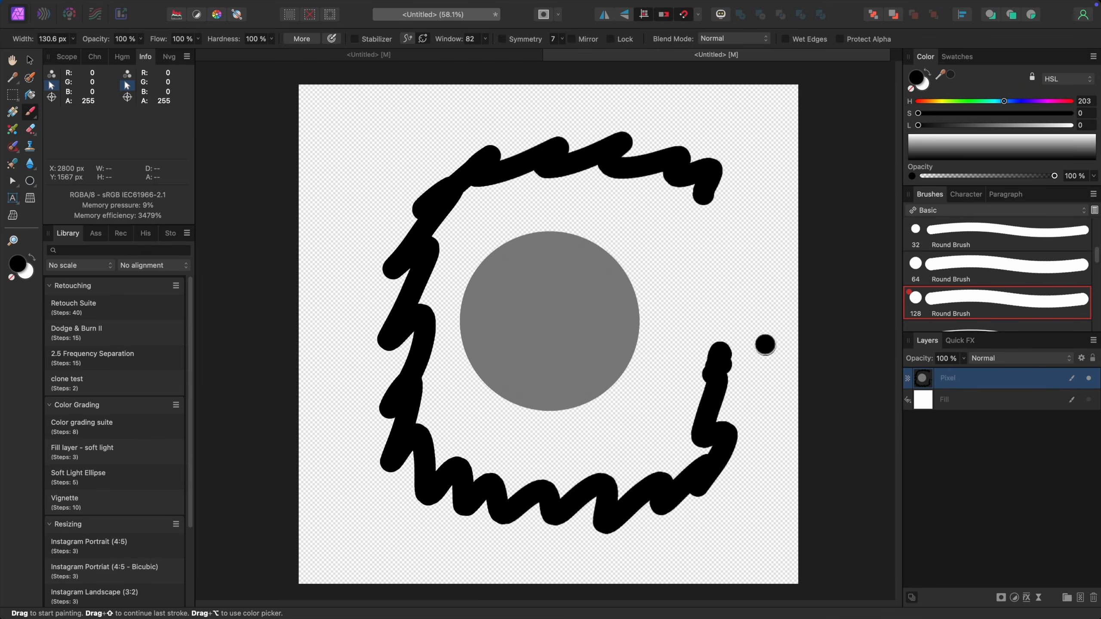
key("super+z")
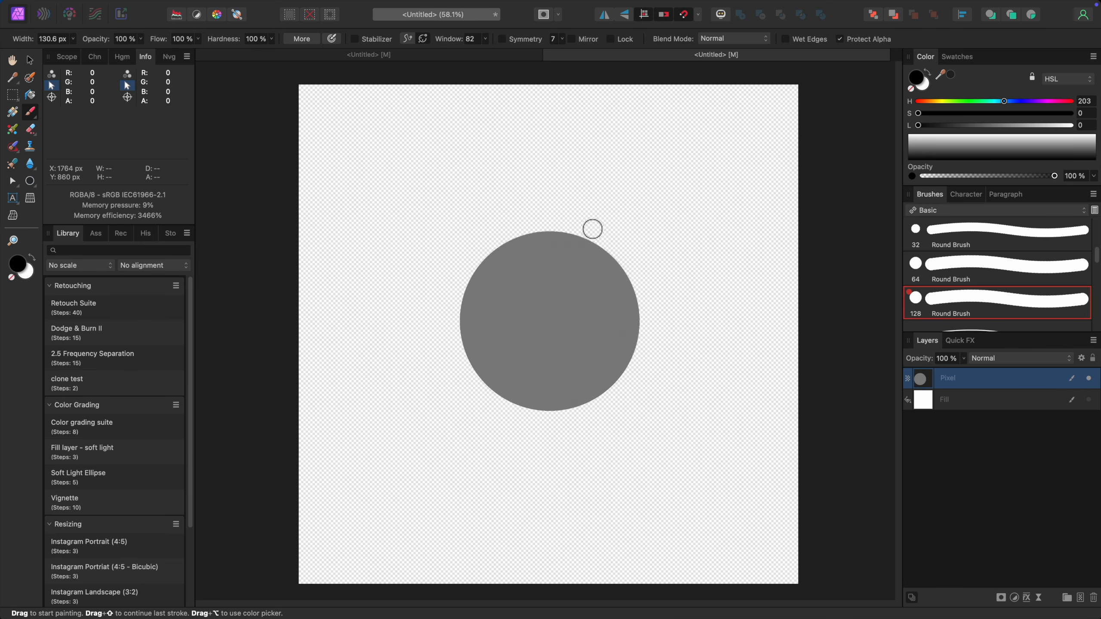
mouse_move(593, 229)
left_mouse_down()
mouse_move(567, 293)
mouse_move(601, 315)
mouse_move(575, 435)
mouse_move(541, 409)
mouse_move(633, 423)
left_mouse_up()
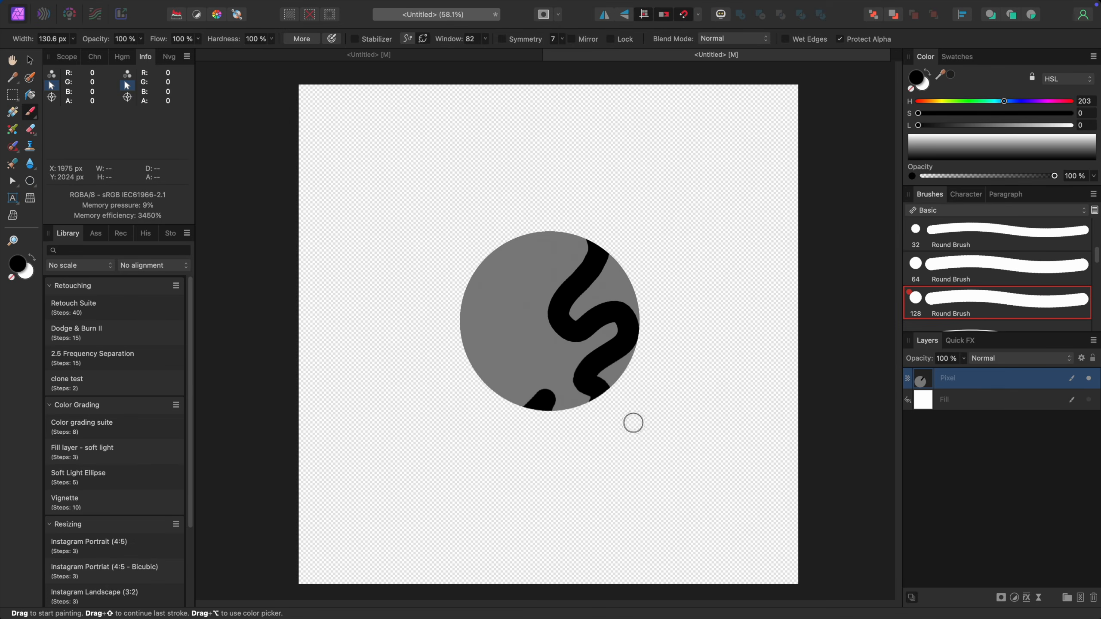
key("super+z")
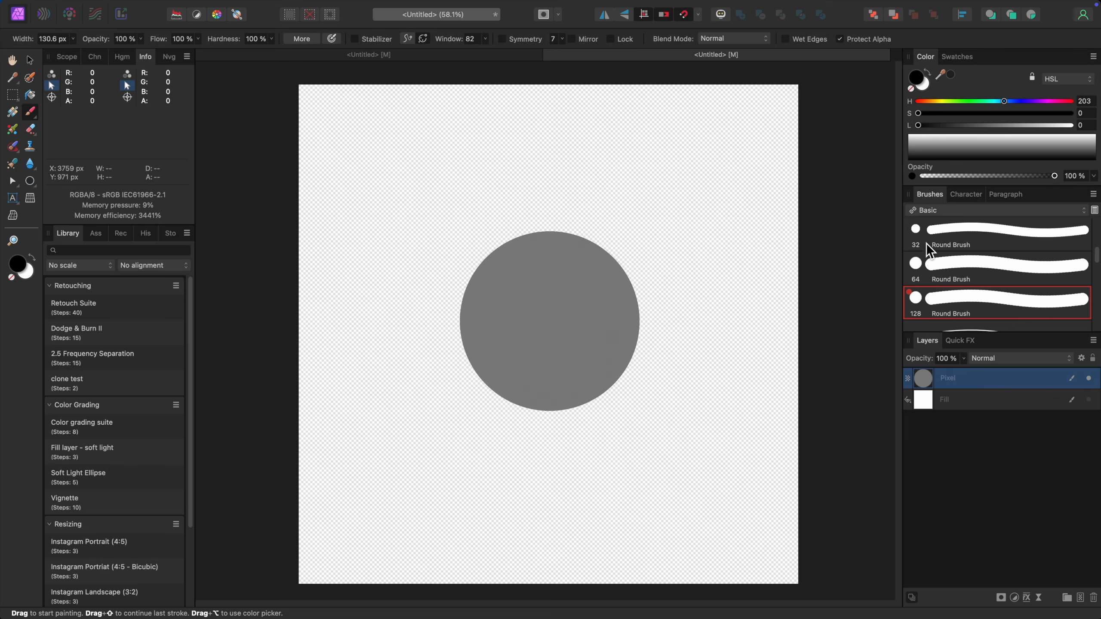
Set the brush flow to 3% and hardness to 0%, and show the Fill layer again.
left_click_drag(272, 39, 105, 75)
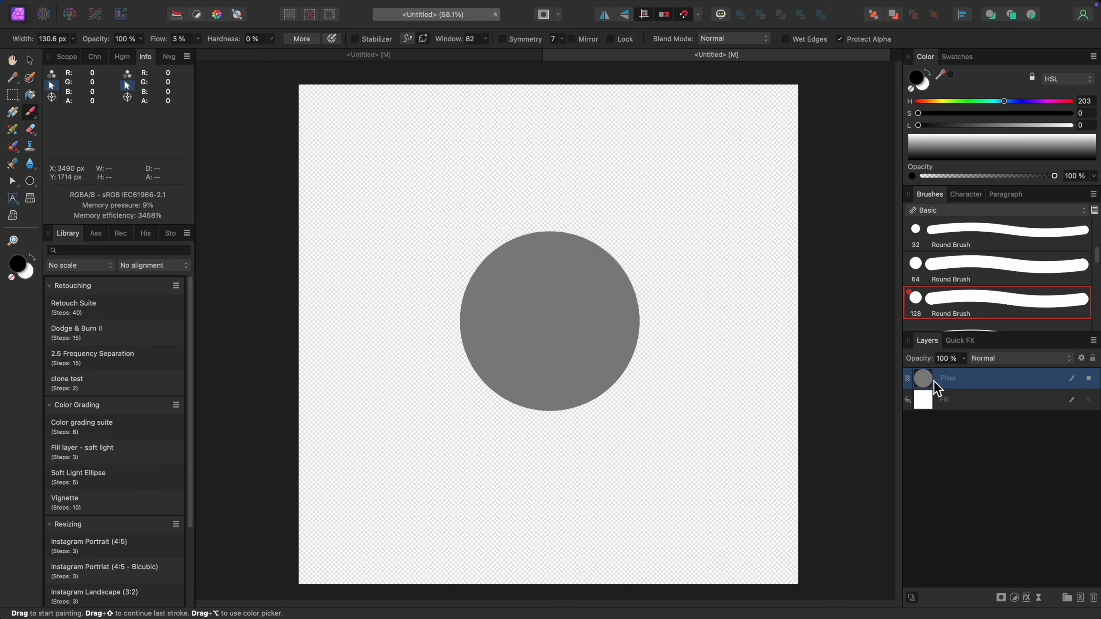
left_click(1090, 400)
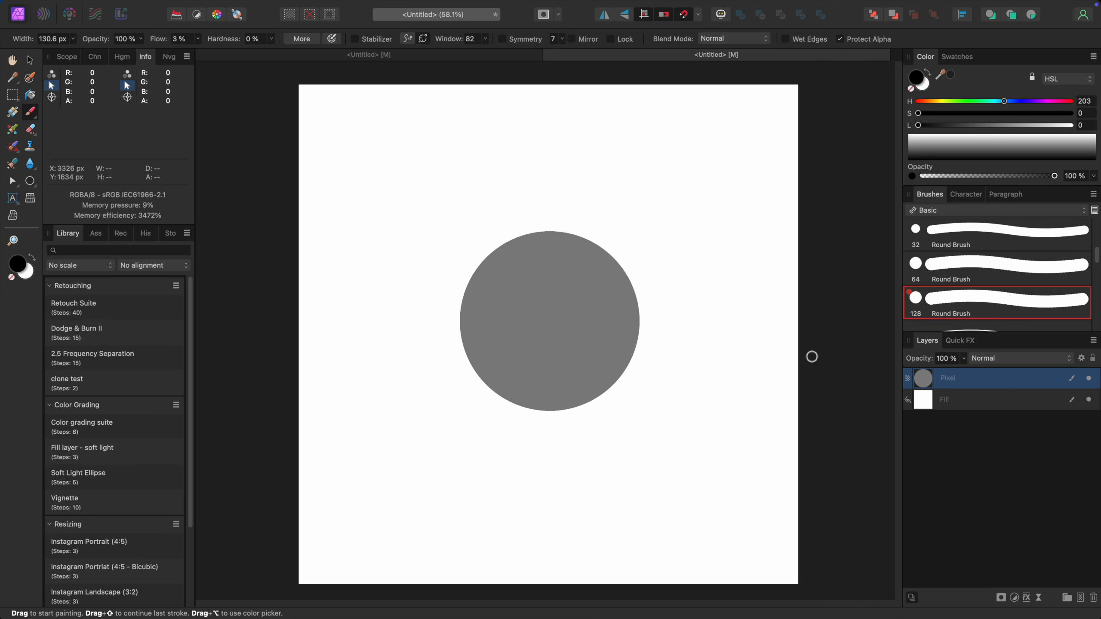
Enlarge the brush to about 528 px and build up soft black shading on the left side of the grey circle.
key("bracketright")
key("bracketright")
key("bracketright")
key("bracketright")
key("bracketright")
key("bracketright")
key("bracketright")
key("bracketright")
key("bracketright")
key("bracketright")
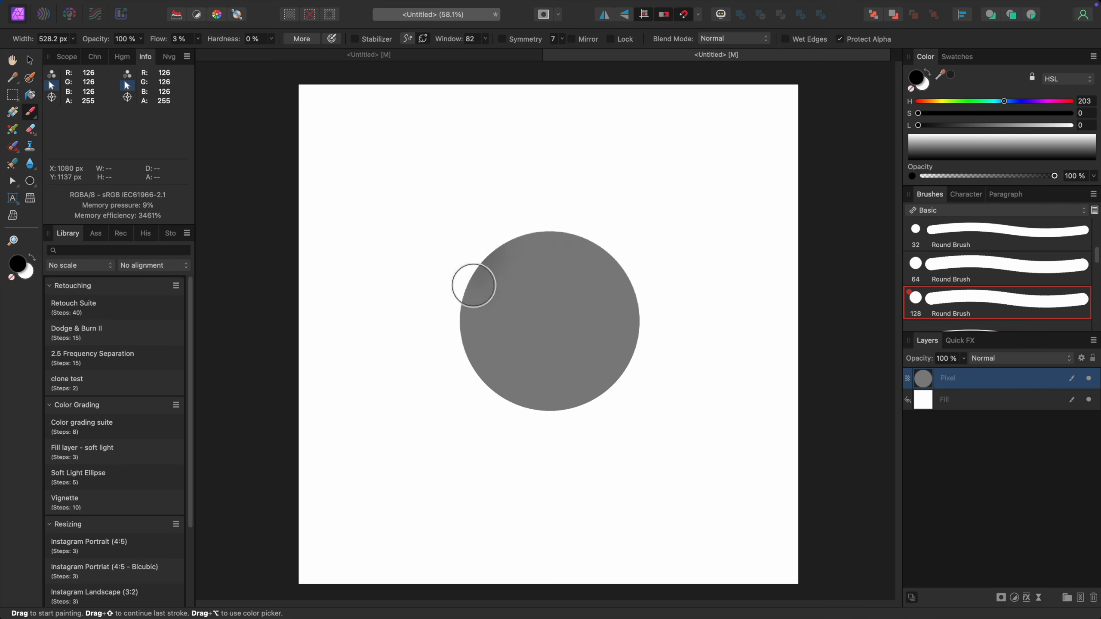
mouse_move(479, 278)
left_mouse_down()
mouse_move(487, 374)
mouse_move(505, 366)
mouse_move(519, 391)
mouse_move(473, 315)
mouse_move(483, 258)
mouse_move(514, 282)
mouse_move(516, 385)
mouse_move(495, 291)
mouse_move(501, 312)
mouse_move(521, 285)
left_mouse_up()
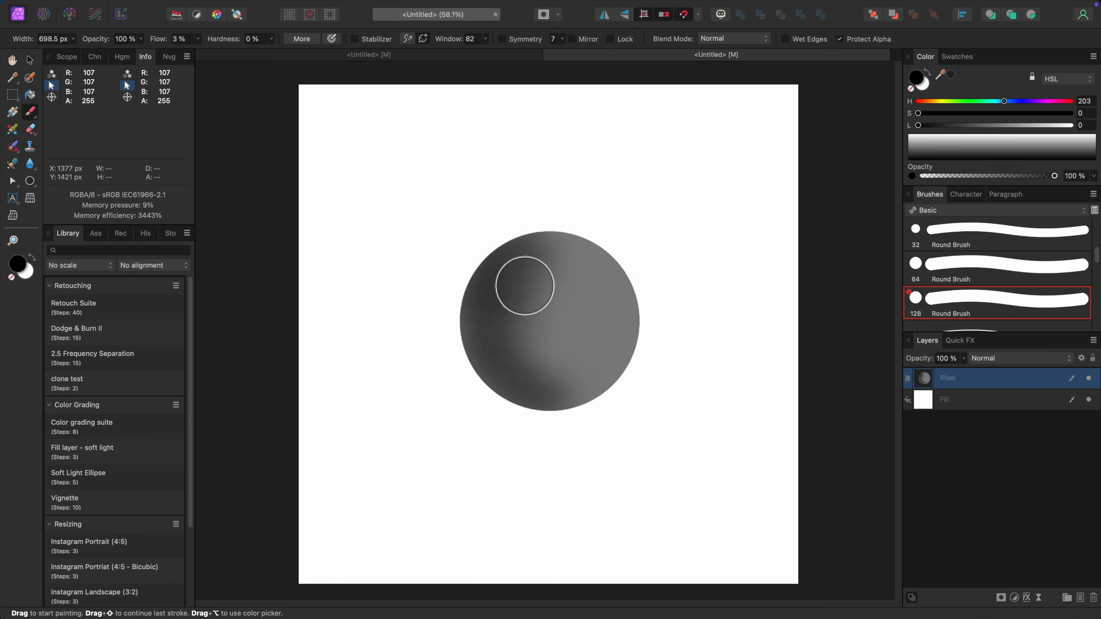
Darken the ball's bottom and lower-left edge with a smaller black brush.
key("bracketleft")
key("bracketleft")
key("bracketleft")
key("bracketleft")
key("bracketleft")
key("bracketleft")
key("bracketleft")
key("bracketleft")
mouse_move(531, 404)
left_mouse_down()
mouse_move(466, 342)
mouse_move(461, 284)
mouse_move(473, 274)
mouse_move(483, 371)
left_mouse_up()
left_click_drag(534, 401, 556, 402)
Deepen the black shading up the ball's left edge and blend it inward with a gradually larger brush.
key("bracketright")
key("bracketright")
key("bracketright")
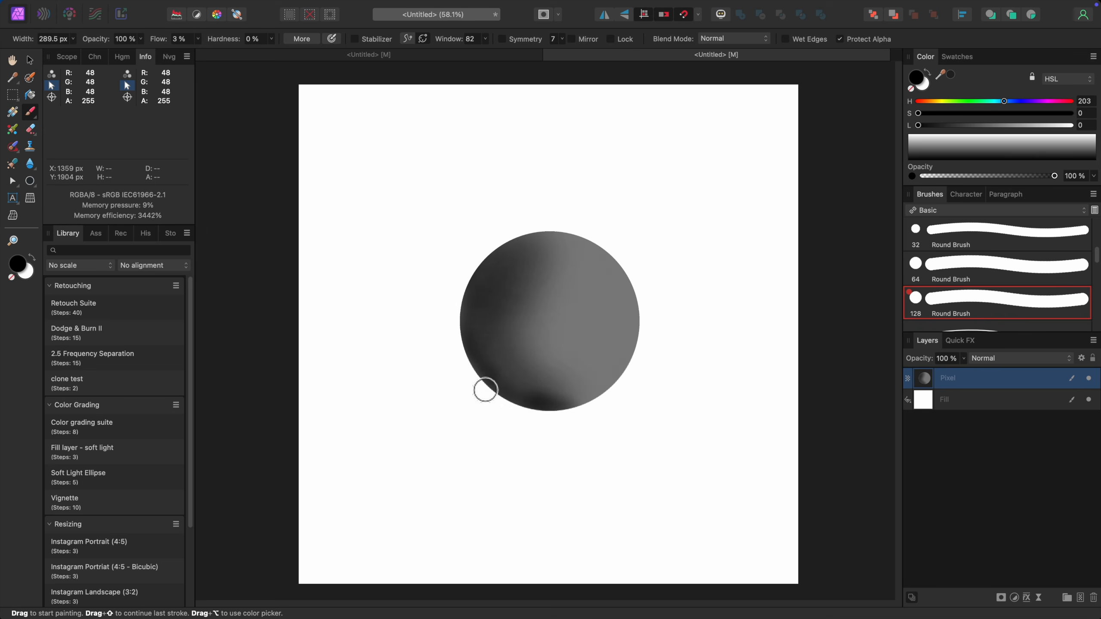
mouse_move(488, 373)
left_mouse_down()
mouse_move(464, 328)
mouse_move(478, 264)
left_mouse_up()
key("bracketright")
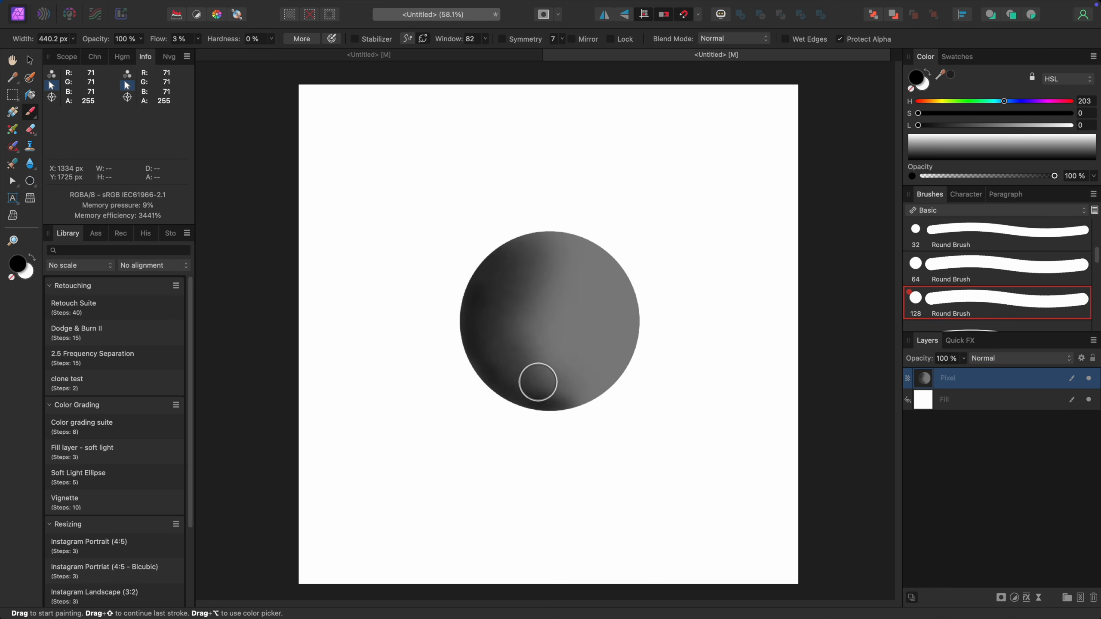
mouse_move(536, 383)
left_mouse_down()
mouse_move(559, 362)
mouse_move(541, 387)
mouse_move(597, 399)
mouse_move(527, 358)
left_mouse_up()
key("bracketright")
key("bracketright")
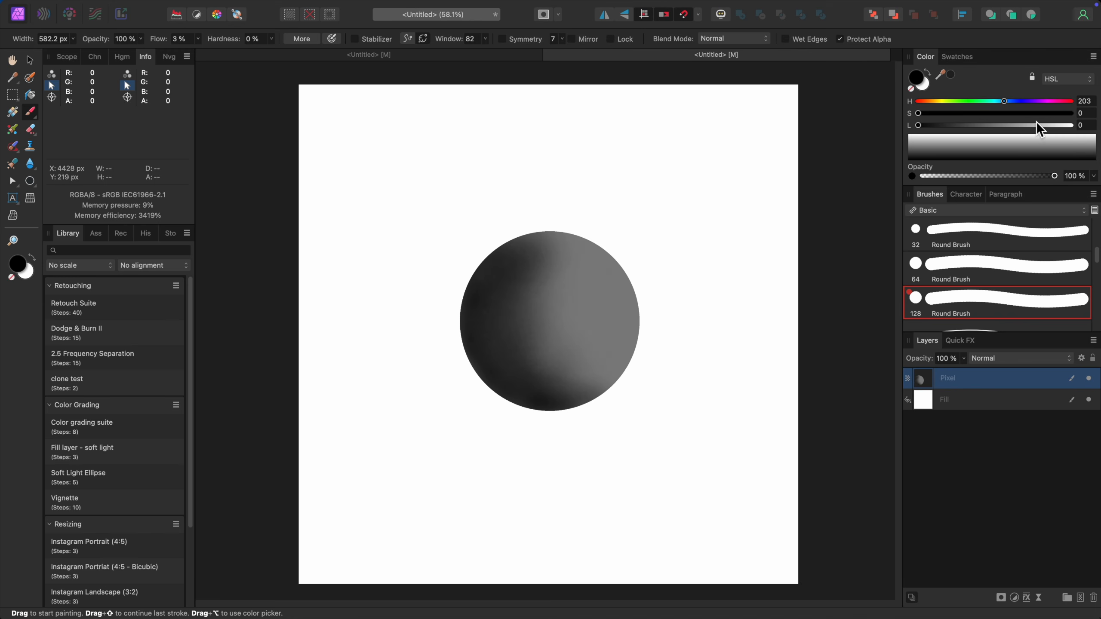
Set the lightness to 100 and paint a soft white highlight on the ball's upper-right side, enlarging the brush to 885.5 px.
left_click_drag(1038, 126, 1076, 126)
mouse_move(622, 288)
left_mouse_down()
mouse_move(607, 302)
mouse_move(587, 262)
left_mouse_up()
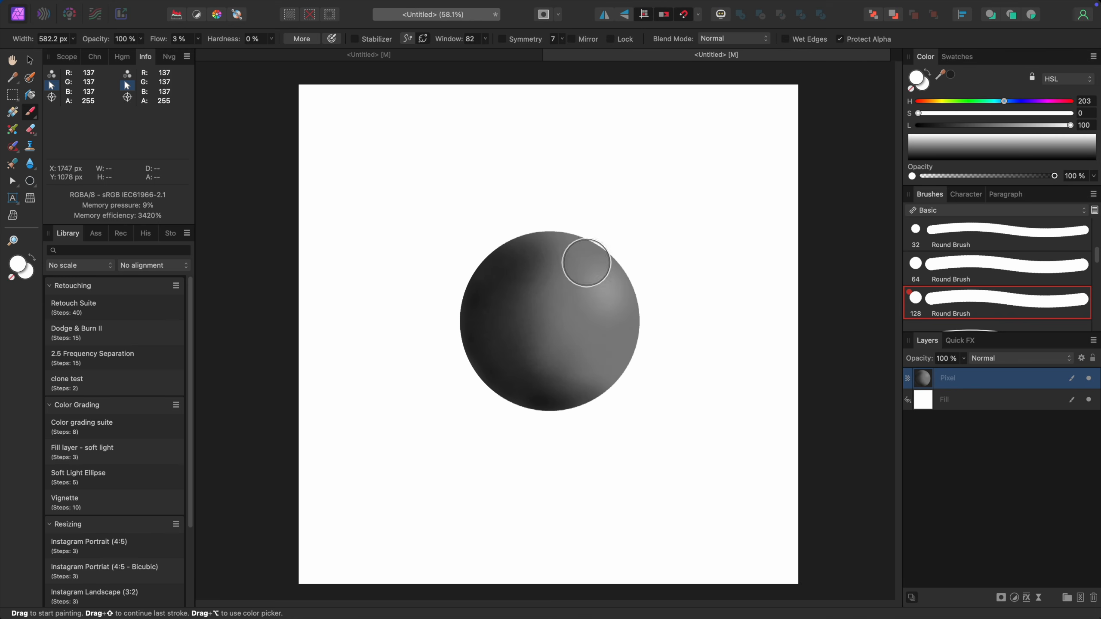
key("bracketright")
key("bracketright")
key("bracketright")
left_click_drag(592, 337, 580, 274)
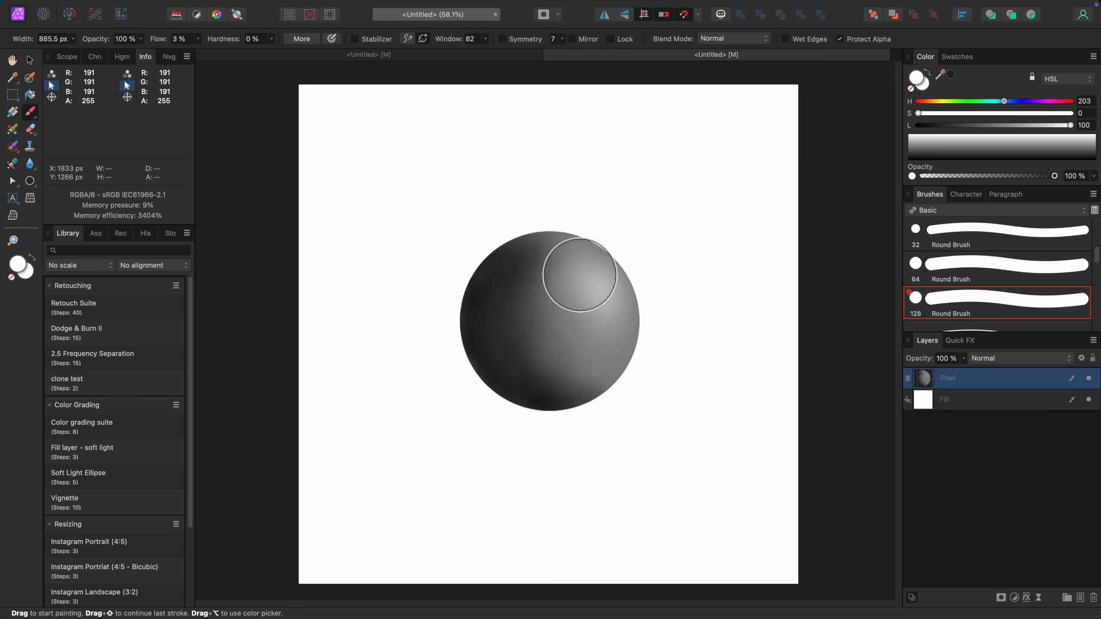
Set the lightness to 73 and paint faint reflected light along the ball's lower-left edge with a brush of about 284 px.
left_click_drag(1024, 125, 1031, 128)
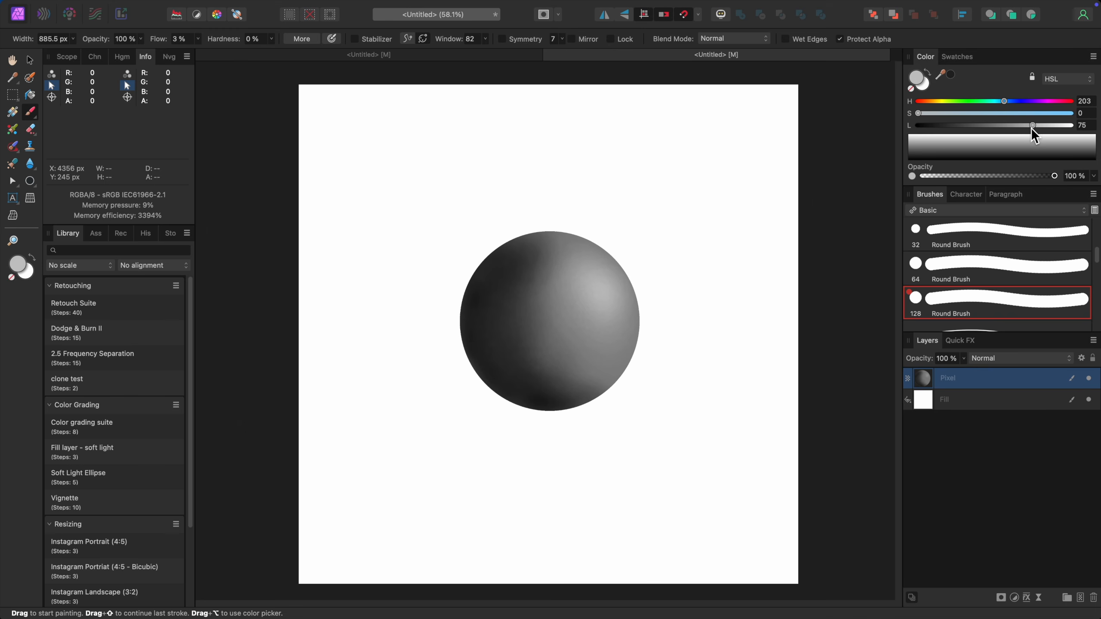
key("bracketleft")
key("bracketleft")
key("bracketleft")
key("bracketleft")
key("bracketleft")
key("bracketleft")
key("bracketleft")
key("bracketleft")
left_click_drag(484, 364, 465, 340)
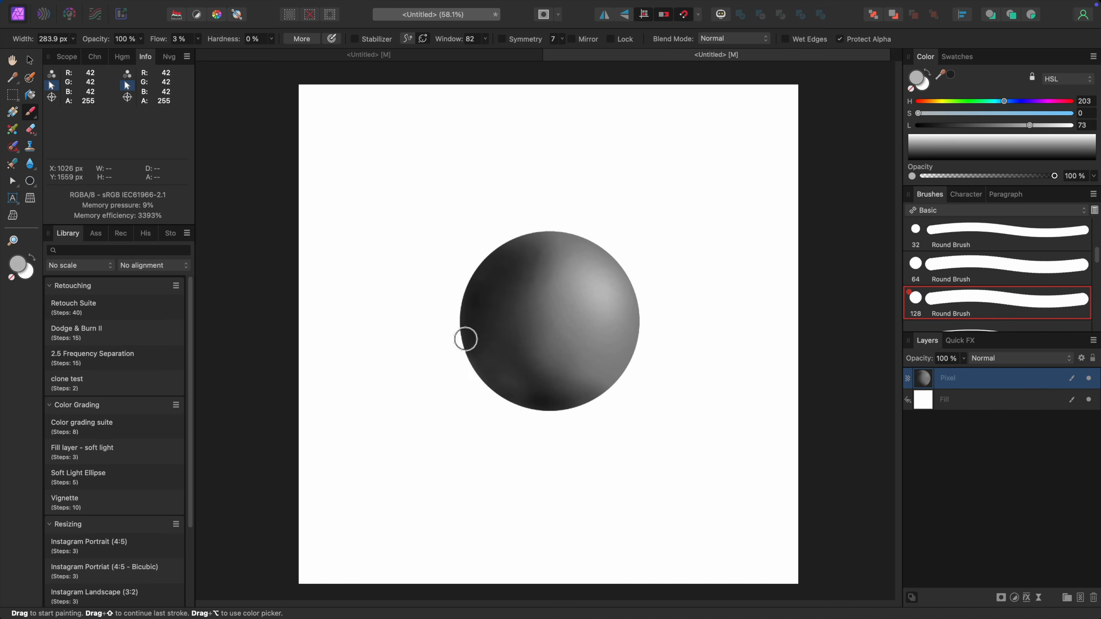
key("bracketright")
left_click_drag(522, 405, 554, 404)
key("bracketright")
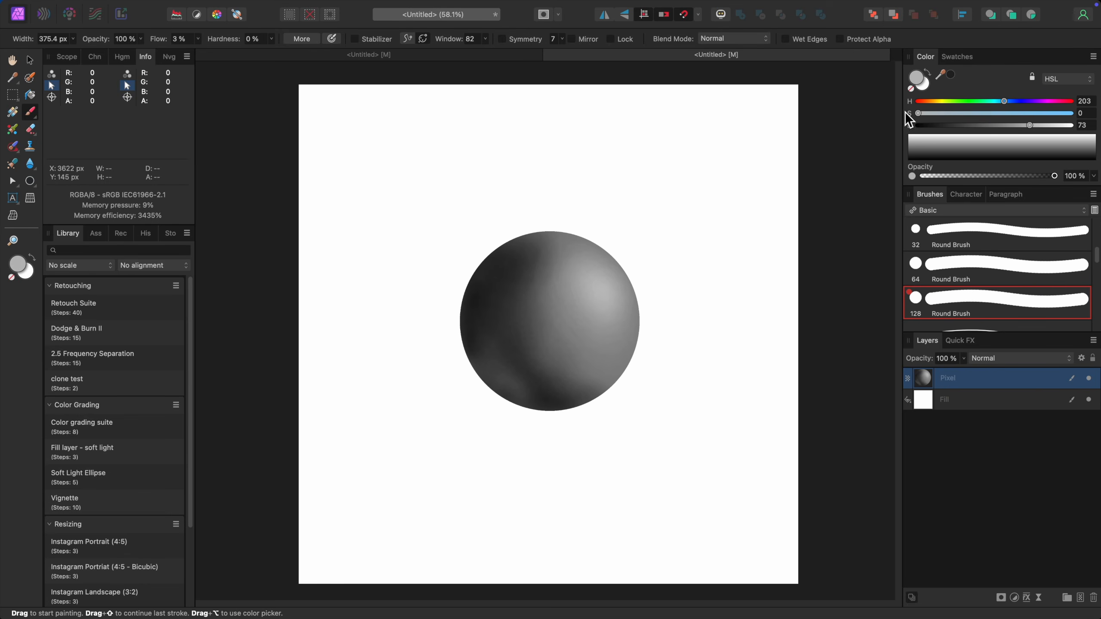
With Protect Alpha off, set the colour to black and paint a contact shadow under the ball with a 230.6 px brush.
left_click_drag(945, 124, 905, 127)
key("bracketleft")
key("bracketleft")
key("bracketleft")
key("bracketleft")
key("bracketleft")
key("bracketleft")
key("bracketleft")
key("bracketleft")
key("bracketleft")
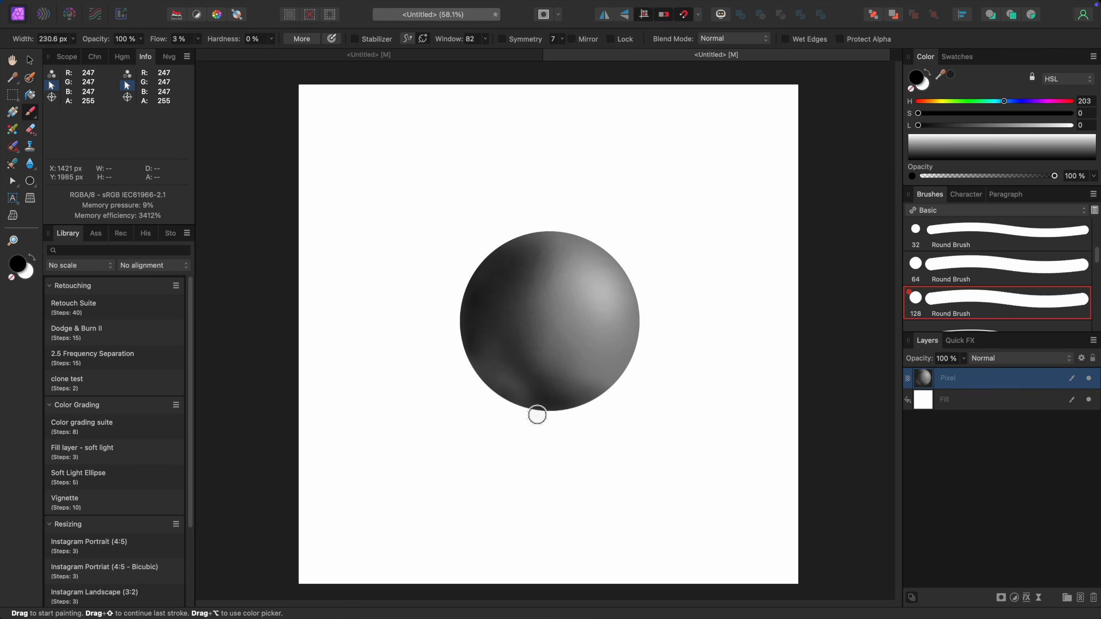
mouse_move(544, 415)
left_mouse_down()
mouse_move(506, 414)
mouse_move(559, 411)
mouse_move(375, 425)
mouse_move(569, 412)
mouse_move(496, 405)
mouse_move(561, 414)
mouse_move(424, 421)
mouse_move(566, 421)
mouse_move(534, 424)
mouse_move(577, 413)
left_mouse_up()
Extend the soft cast shadow along the ground to the left of the ball, varying the brush size.
key("bracketright")
key("bracketright")
key("bracketright")
key("bracketright")
key("bracketright")
key("bracketright")
key("bracketright")
key("bracketright")
key("bracketright")
key("bracketright")
key("bracketright")
key("bracketright")
key("bracketleft")
key("bracketleft")
key("bracketleft")
key("bracketleft")
key("bracketleft")
key("bracketleft")
key("bracketleft")
key("bracketleft")
key("bracketleft")
key("bracketright")
key("bracketright")
key("bracketright")
key("bracketright")
key("bracketright")
key("bracketright")
Shrink the brush to 154.1 px and darken the cast shadow close to the ball's lower-left edge.
key("bracketleft")
key("bracketleft")
key("bracketleft")
key("bracketleft")
key("bracketleft")
key("bracketleft")
key("bracketleft")
key("bracketleft")
key("bracketleft")
key("bracketleft")
key("bracketleft")
key("bracketleft")
key("bracketleft")
key("bracketleft")
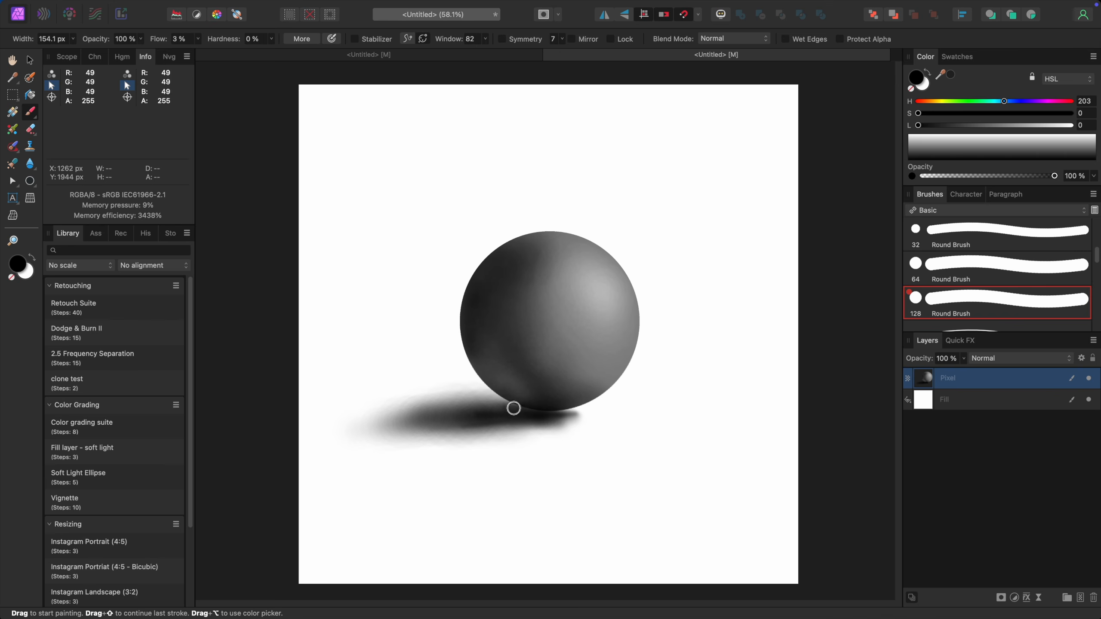
mouse_move(513, 408)
left_mouse_down()
mouse_move(485, 406)
mouse_move(529, 401)
mouse_move(465, 408)
mouse_move(489, 416)
left_mouse_up()
key("bracketright")
key("bracketright")
key("bracketright")
key("bracketright")
key("bracketright")
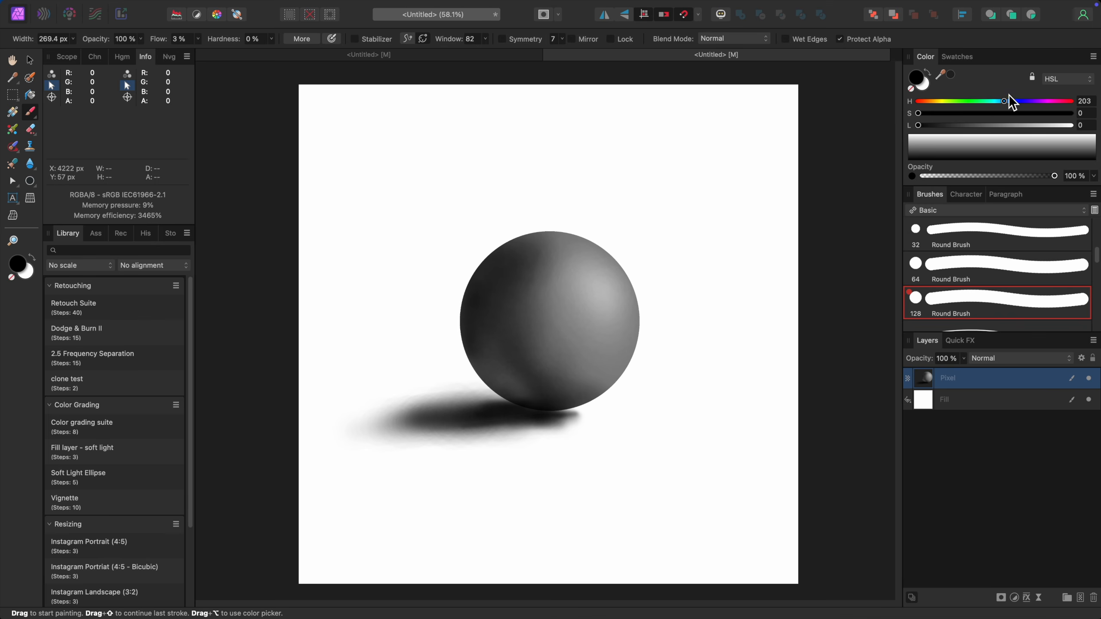
With Protect Alpha on, set a purple colour (hue 288, saturation 81, lightness 55) and tint the ball's highlight with a large brush.
left_click_drag(998, 123, 1041, 119)
left_click(1012, 113)
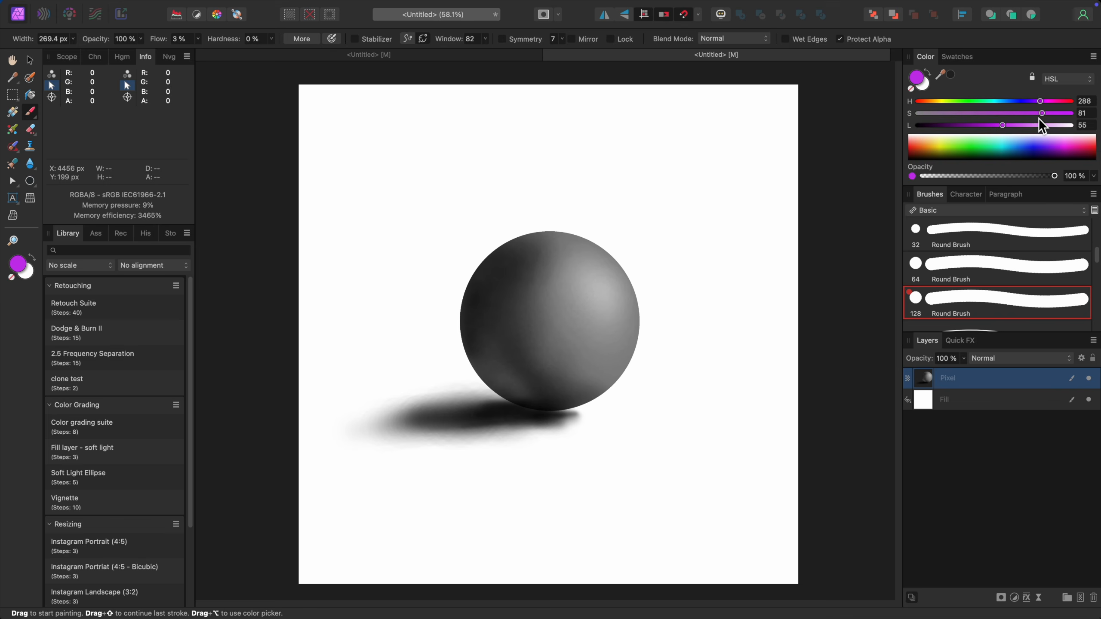
key("bracketright")
key("bracketright")
key("bracketright")
key("bracketright")
key("bracketright")
mouse_move(599, 278)
left_mouse_down()
mouse_move(566, 260)
mouse_move(556, 267)
mouse_move(592, 313)
mouse_move(609, 290)
mouse_move(611, 319)
mouse_move(591, 328)
mouse_move(610, 296)
mouse_move(581, 290)
left_mouse_up()
key("bracketright")
key("bracketright")
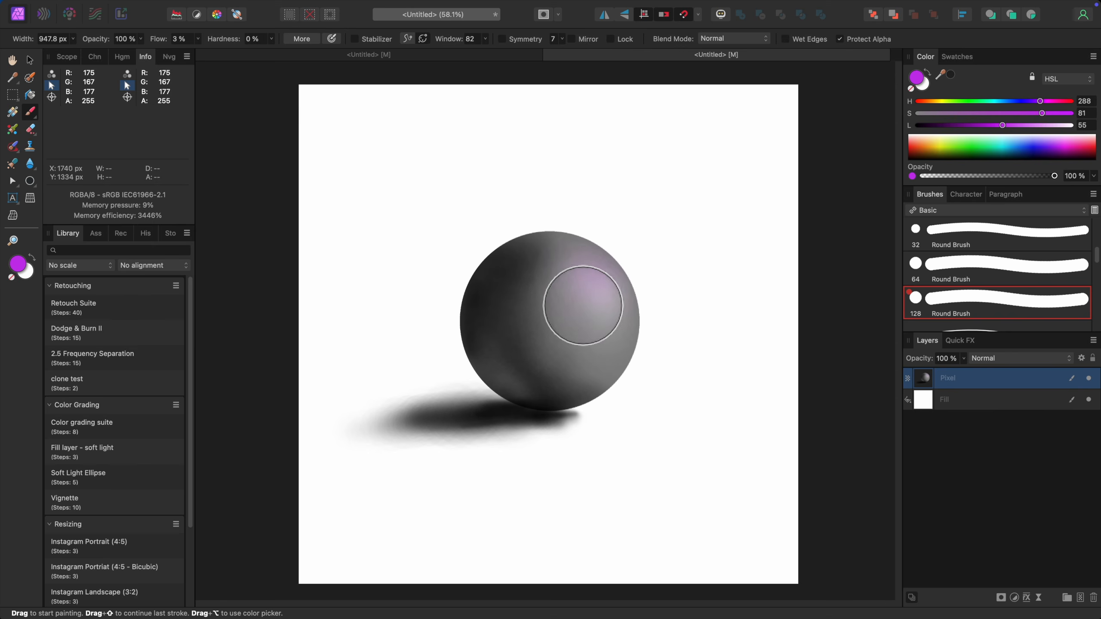
Pick a different hue and tint the ball's shaded left side down to its bottom edge.
key("bracketright")
left_click_drag(1040, 101, 955, 126)
key("bracketright")
mouse_move(498, 301)
left_mouse_down()
mouse_move(507, 275)
mouse_move(503, 329)
mouse_move(554, 400)
left_mouse_up()
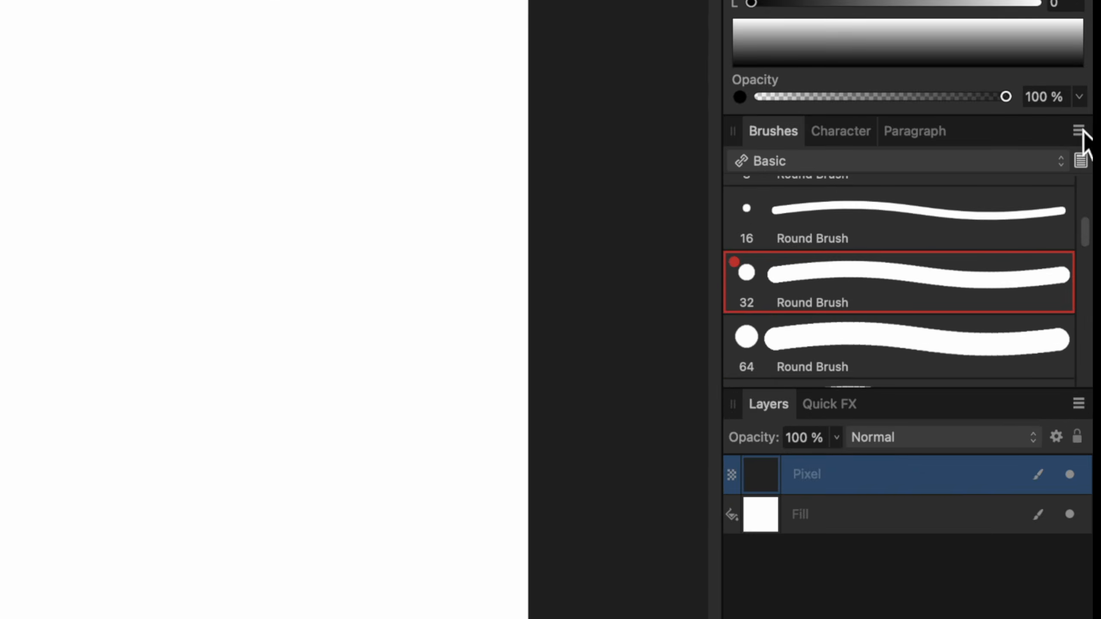
Create a new brush category named My brushes.
left_click(1094, 194)
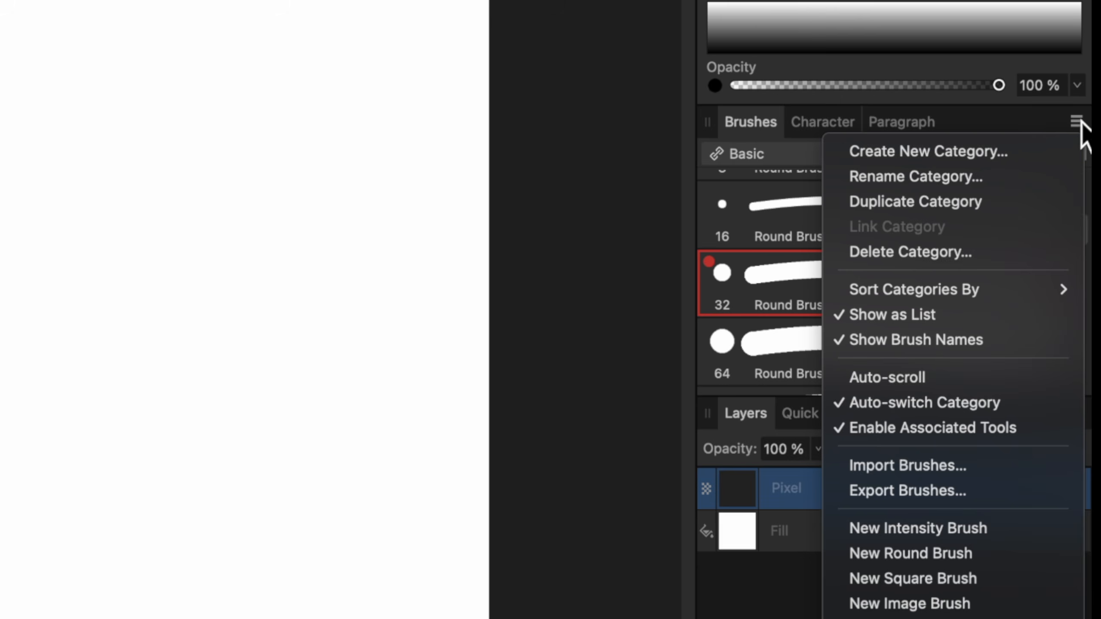
left_click(1027, 151)
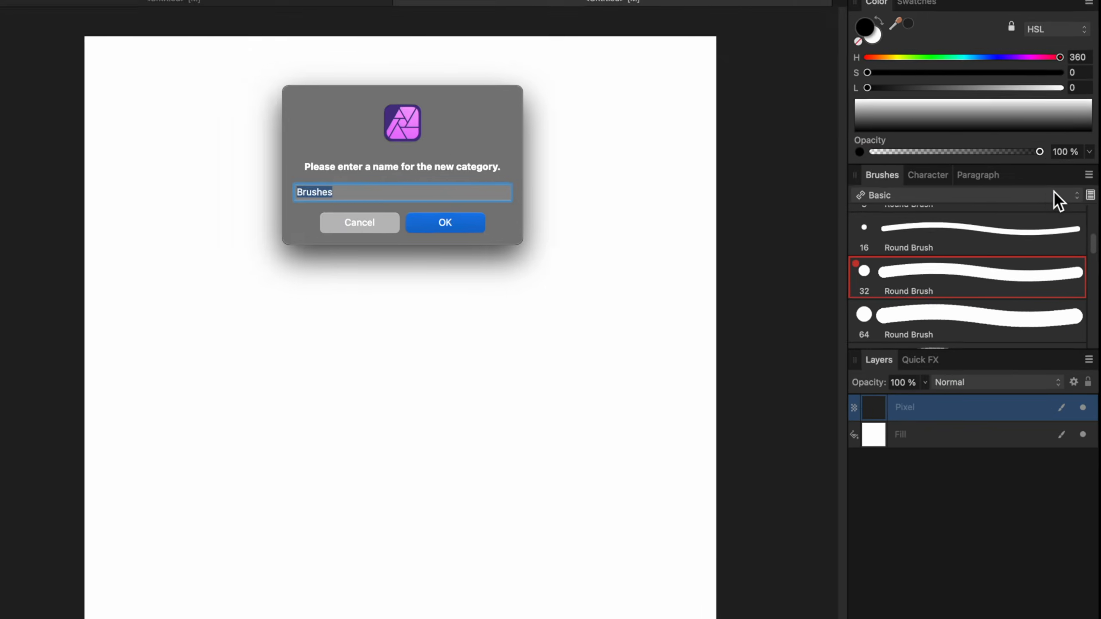
type("My b")
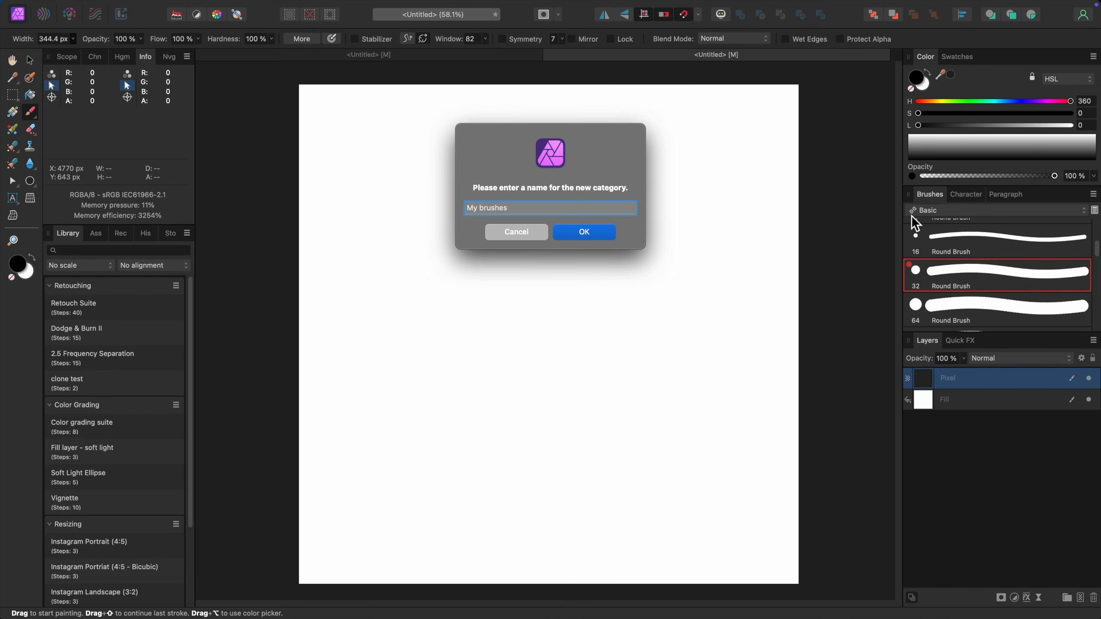
left_click(606, 230)
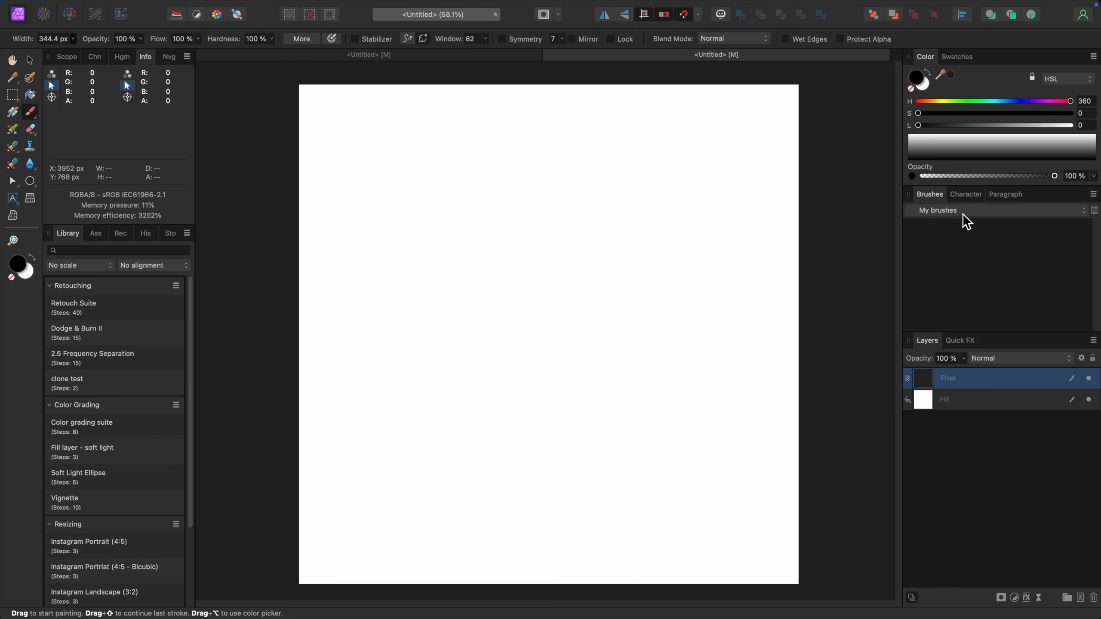
Create a new round brush in the My brushes category.
right_click(982, 252)
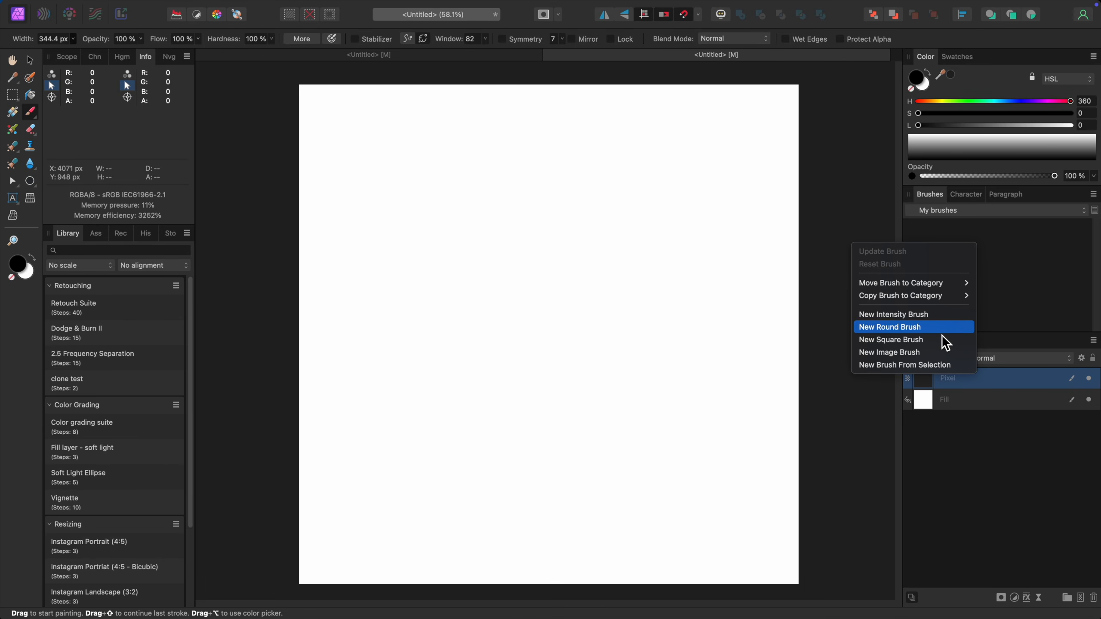
left_click(936, 338)
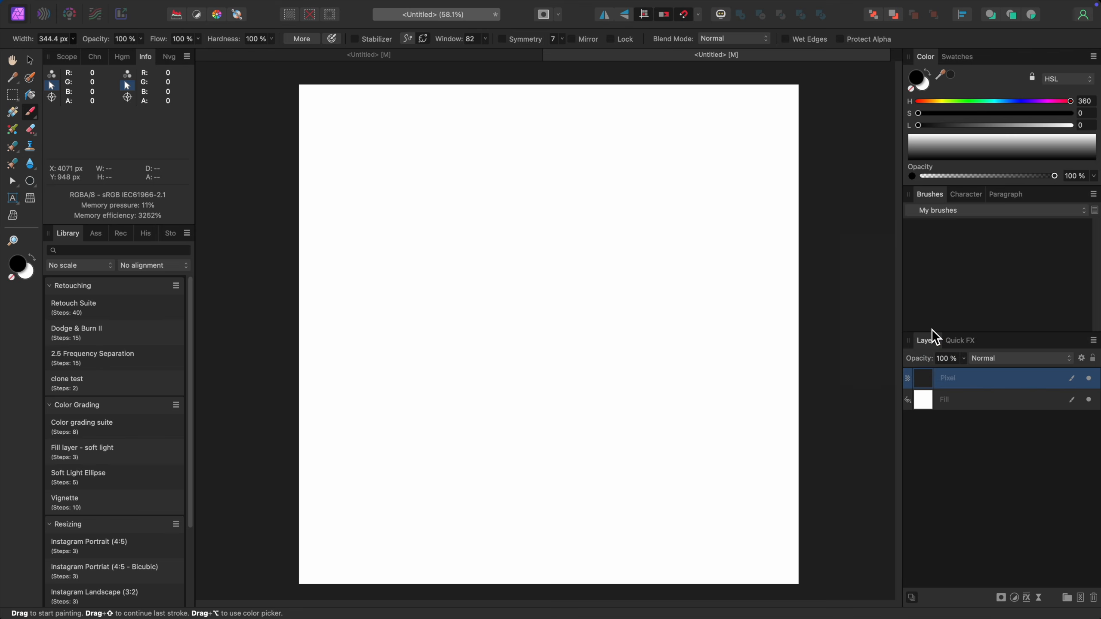
left_click(538, 294)
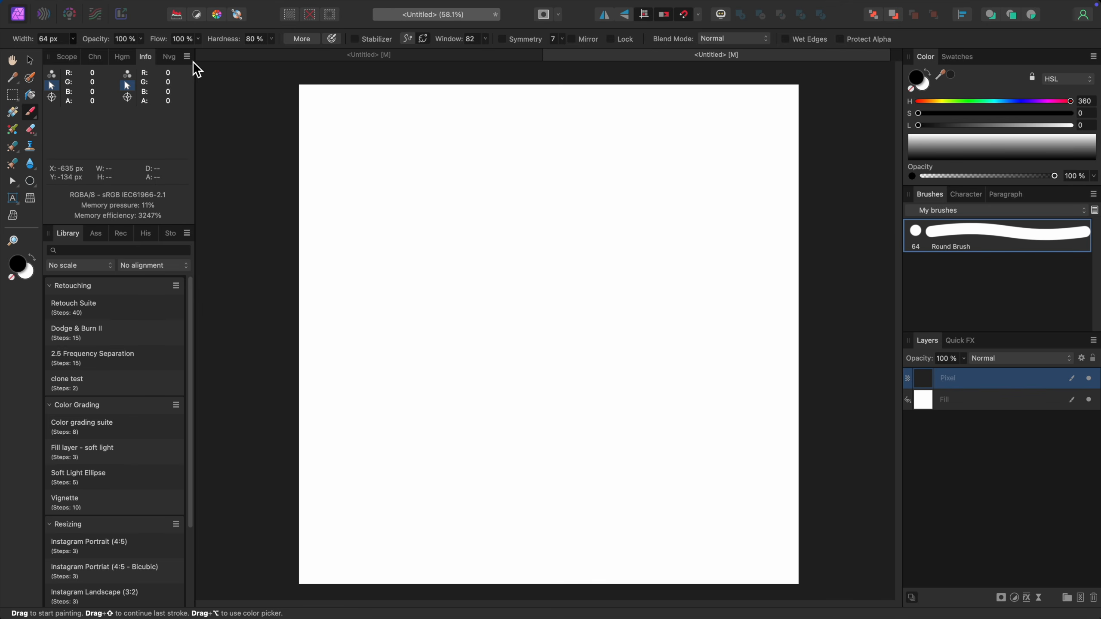
Set the new brush to 32% flow, 12% hardness and 210 px width, and paint a test stroke at the canvas centre.
left_click_drag(198, 40, 160, 55)
left_click_drag(271, 38, 206, 58)
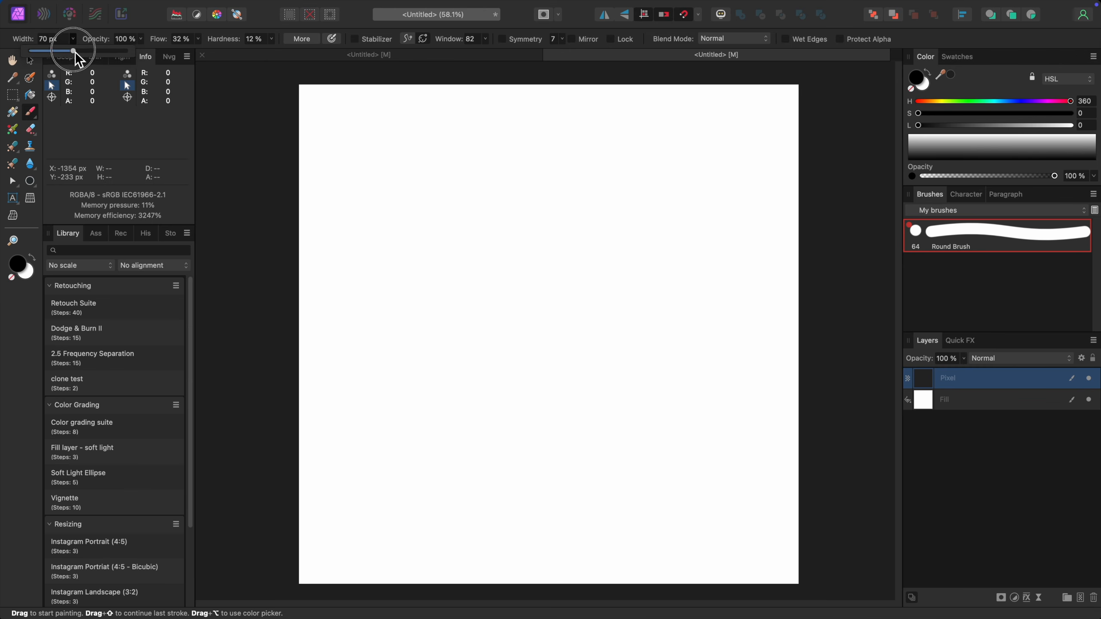
left_click_drag(86, 53, 100, 61)
left_click_drag(540, 309, 632, 307)
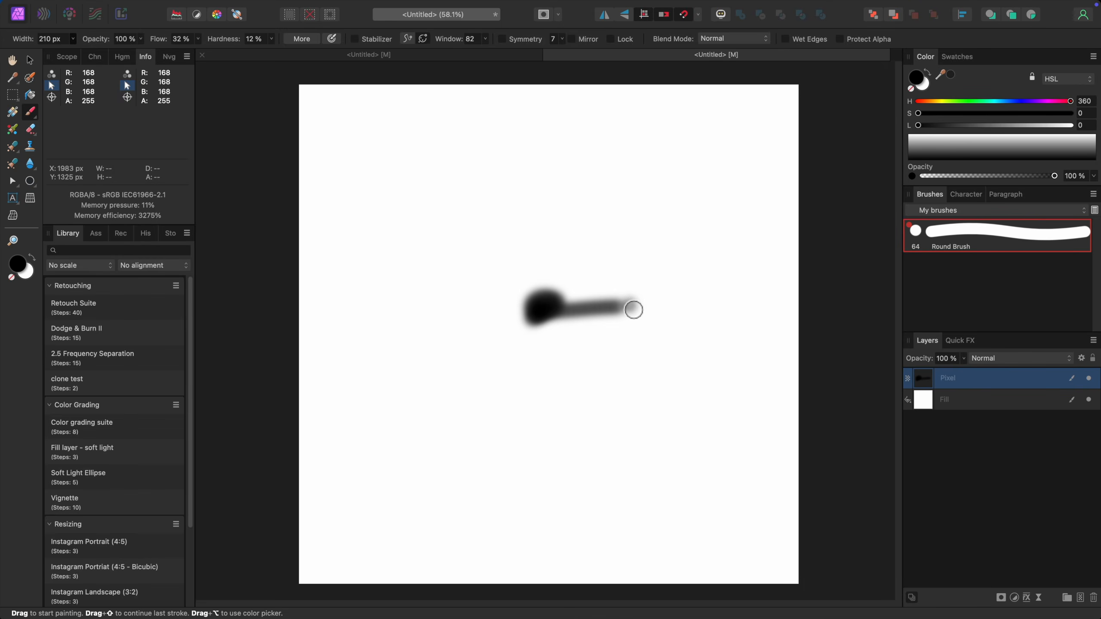
Update the saved round brush with the current settings and paint a zigzag above and to the right of the first stroke.
right_click(990, 254)
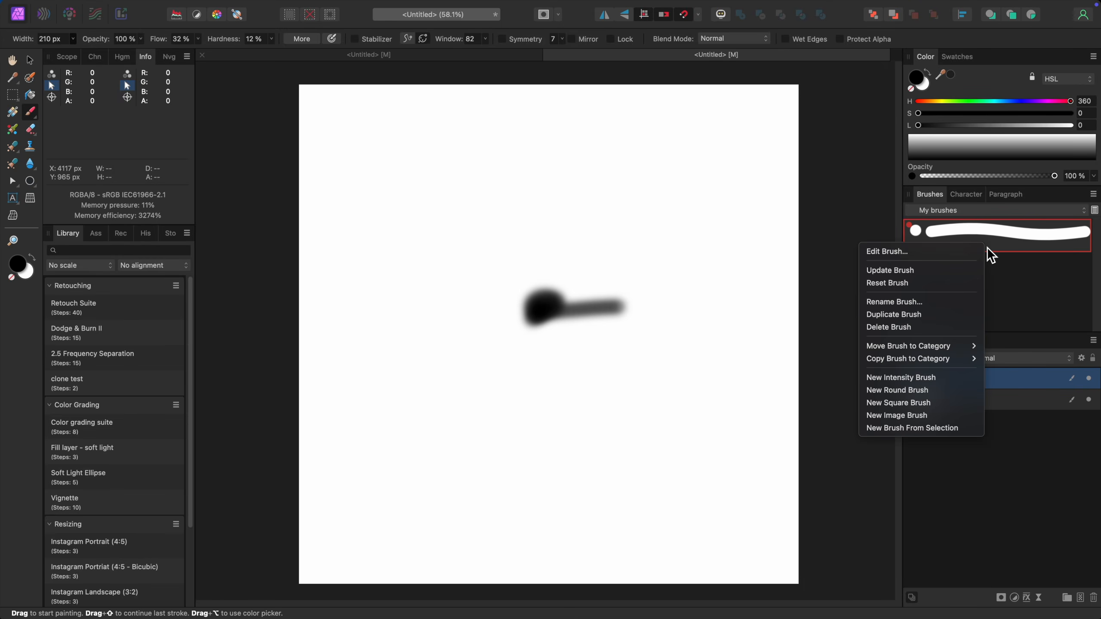
left_click(945, 276)
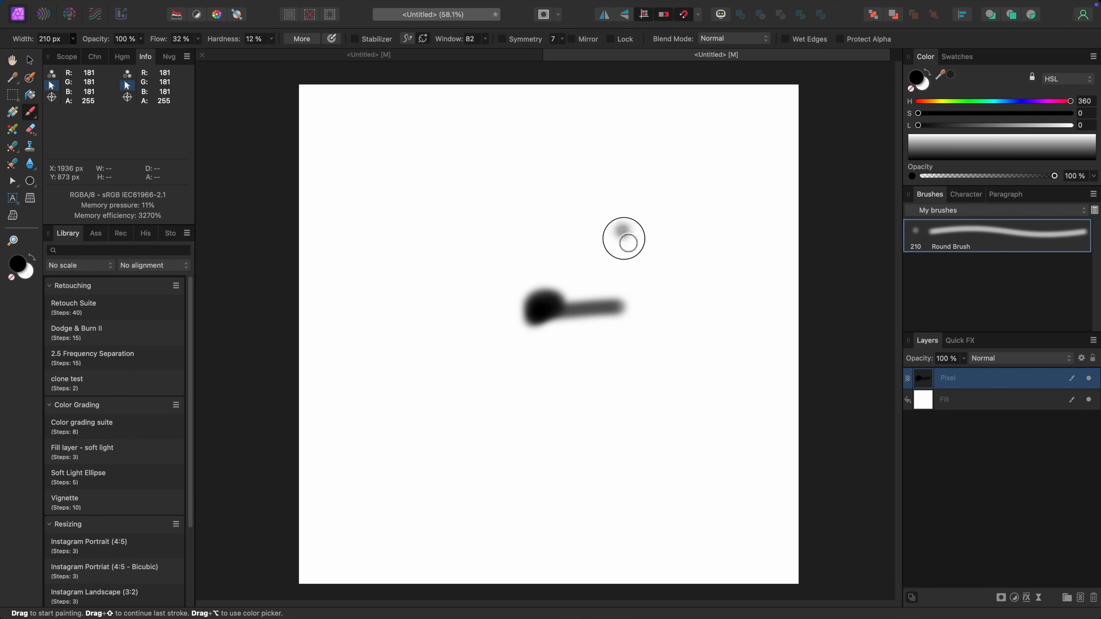
mouse_move(620, 229)
left_mouse_down()
mouse_move(676, 263)
mouse_move(691, 256)
left_mouse_up()
right_click(973, 241)
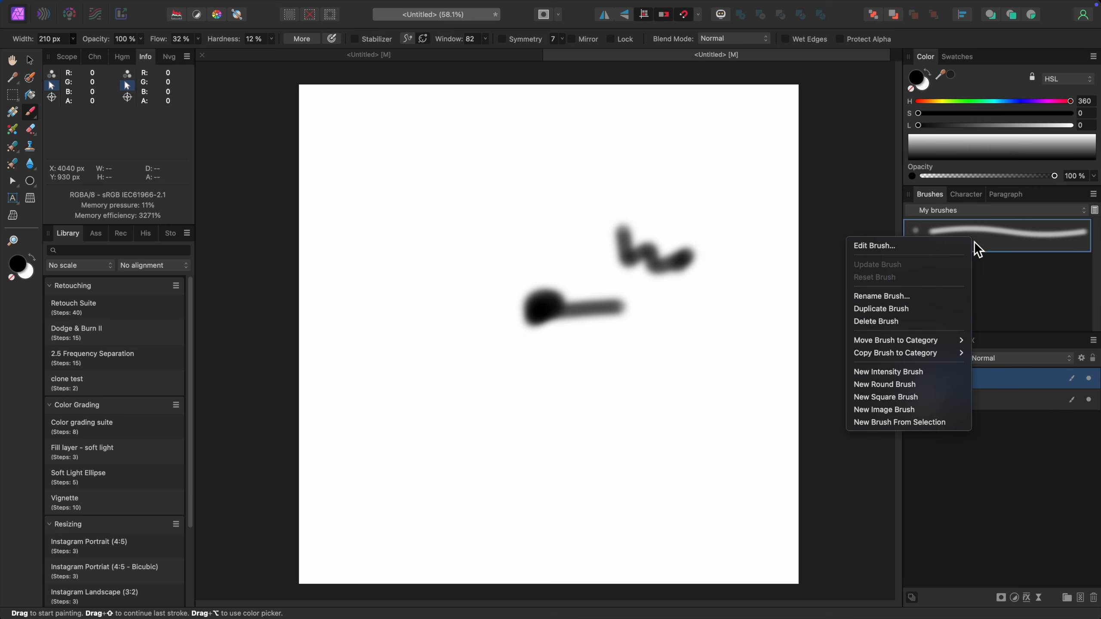
left_click(941, 296)
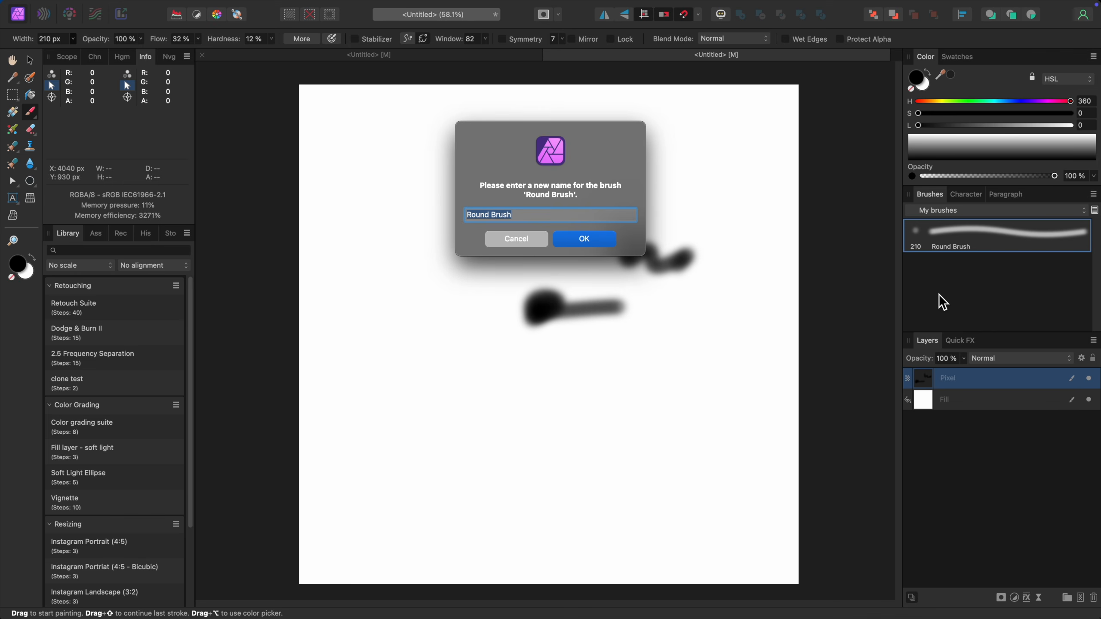
left_click(607, 246)
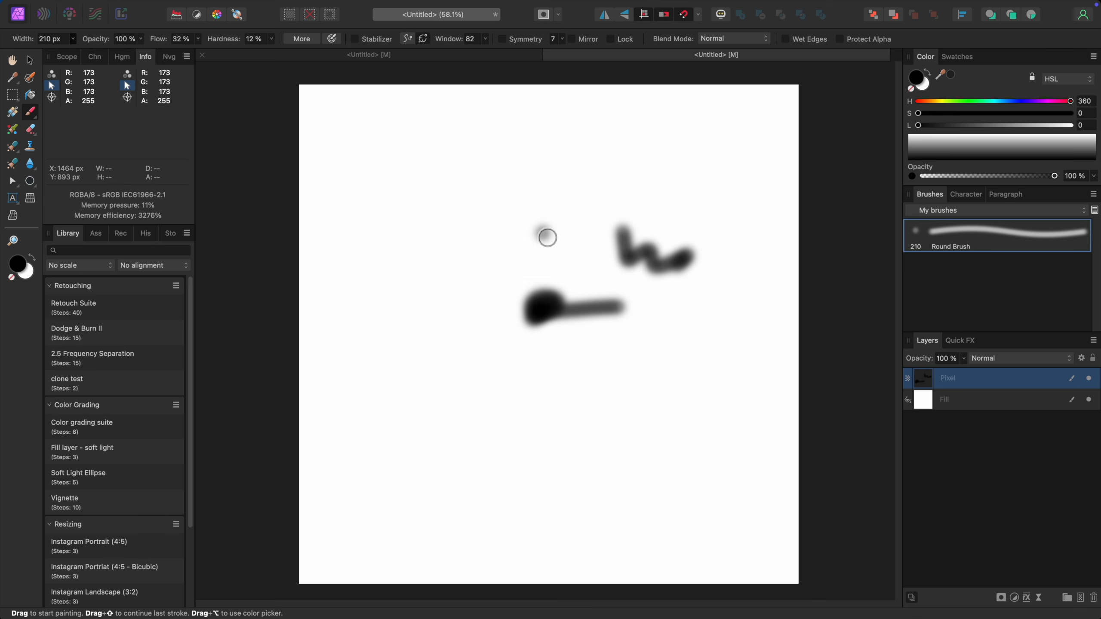
Choose the 128 px Round Brush from the Basic category and paint a solid test blob in the lower middle of the canvas.
left_click(979, 212)
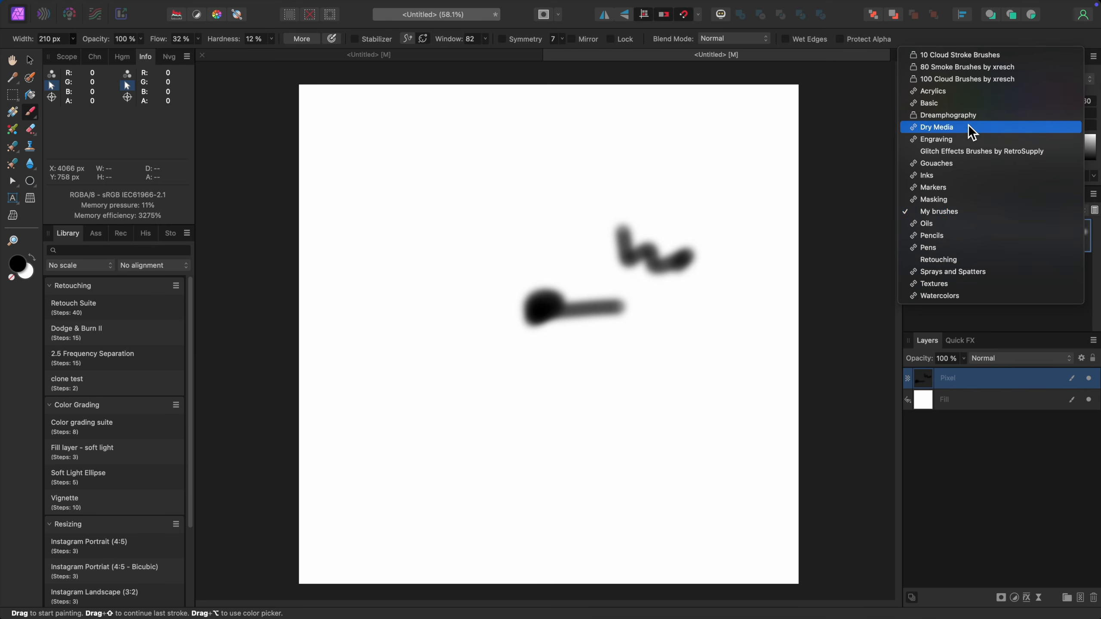
left_click(962, 109)
scroll(1030, 302, "down", 5)
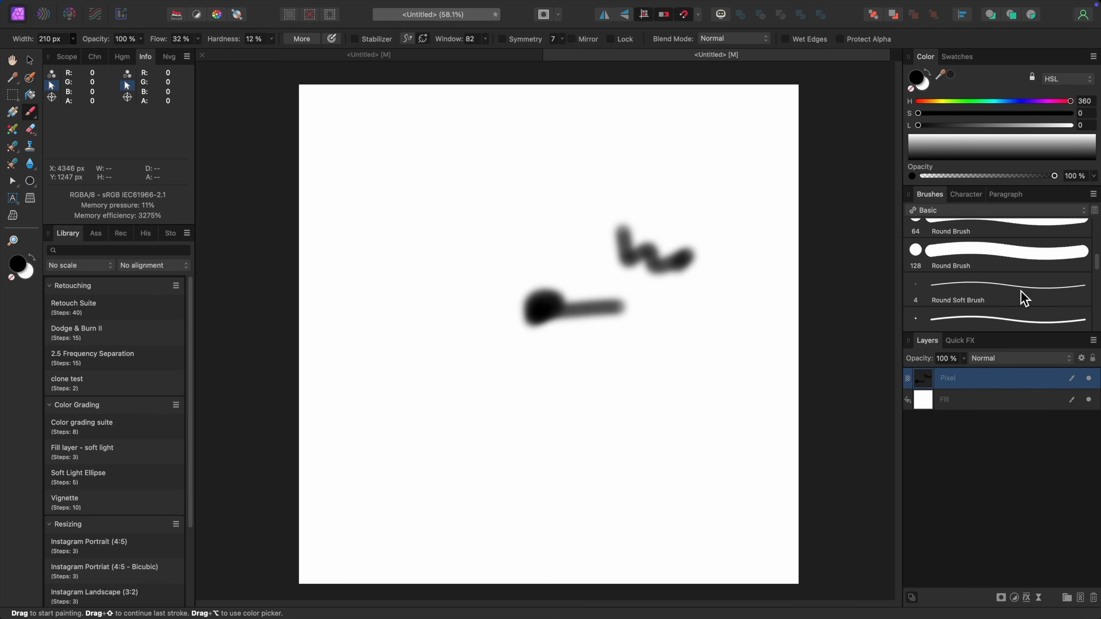
left_click(993, 251)
mouse_move(583, 421)
left_mouse_down()
mouse_move(620, 418)
mouse_move(598, 397)
left_mouse_up()
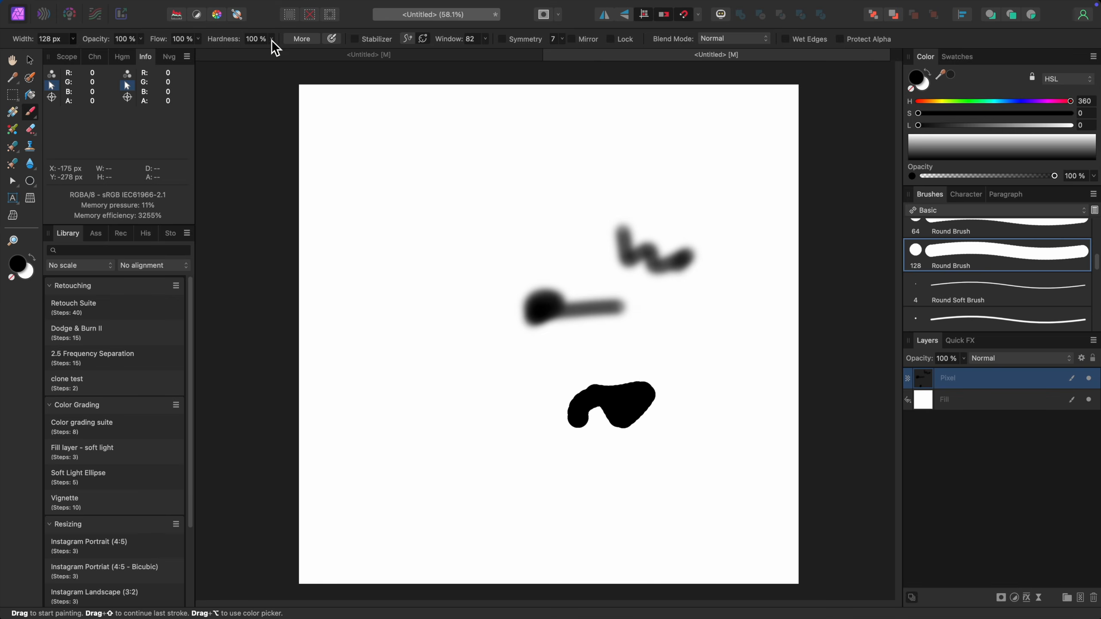
Set the brush to 59% hardness and 75 px width, and paint a wavy stroke left of the solid blob.
left_click_drag(271, 38, 234, 52)
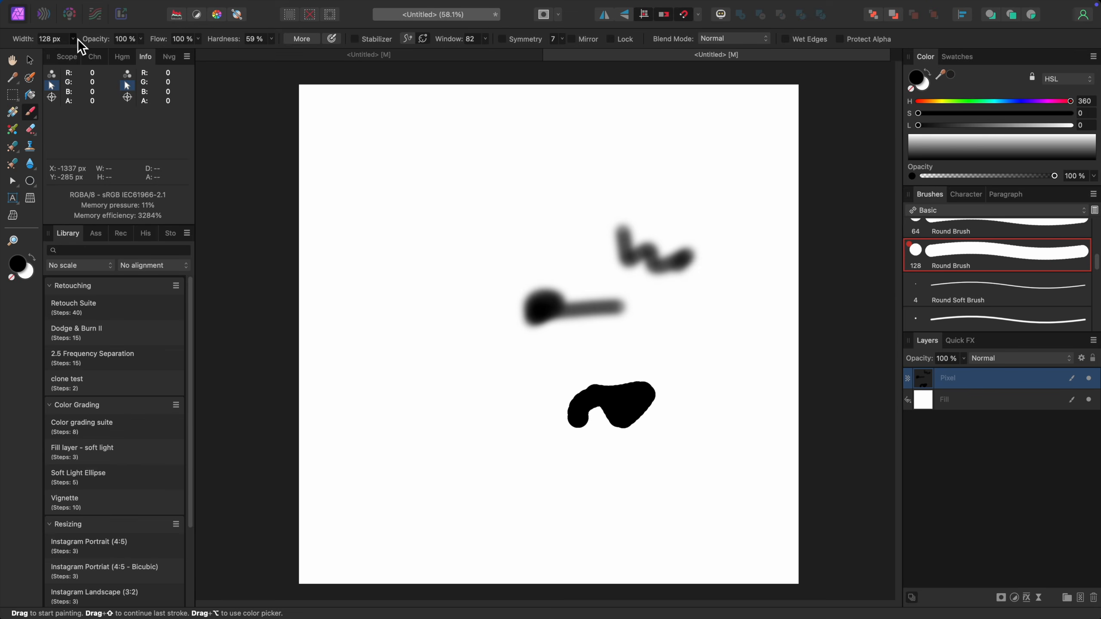
left_click_drag(73, 39, 52, 59)
left_click_drag(373, 390, 488, 372)
Copy the modified 128 px Round Brush to the My brushes category and display that category.
right_click(975, 263)
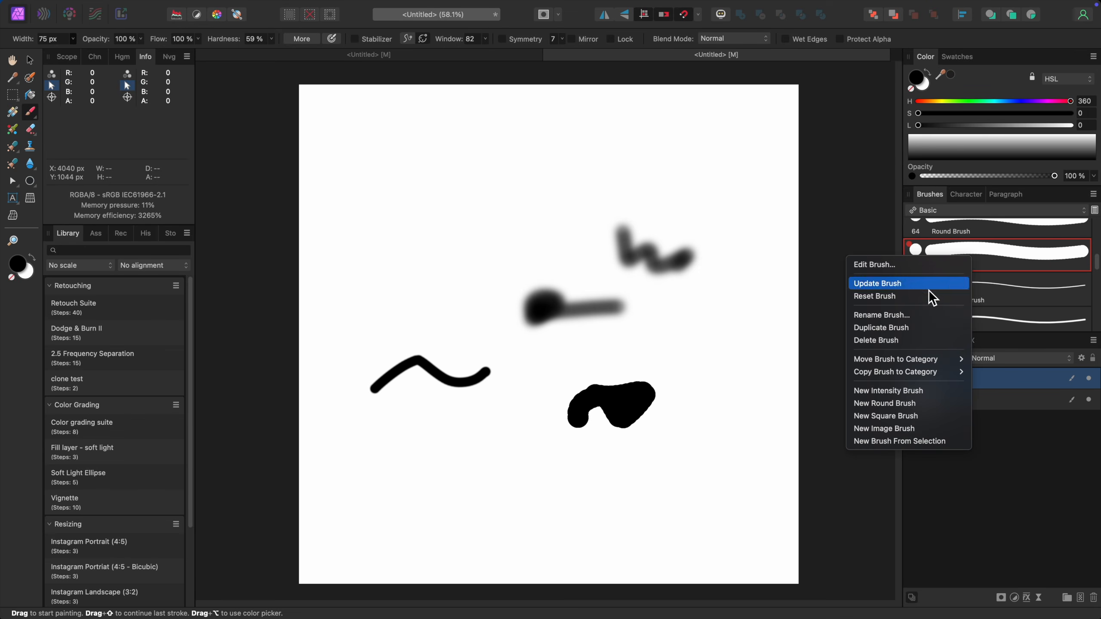
mouse_move(913, 376)
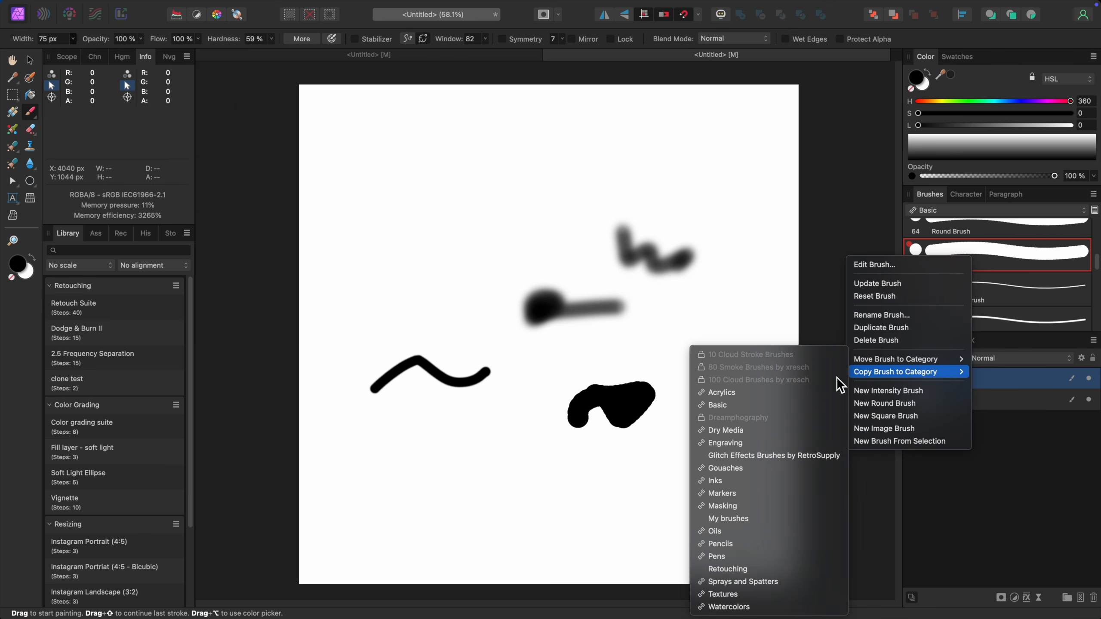
left_click(752, 520)
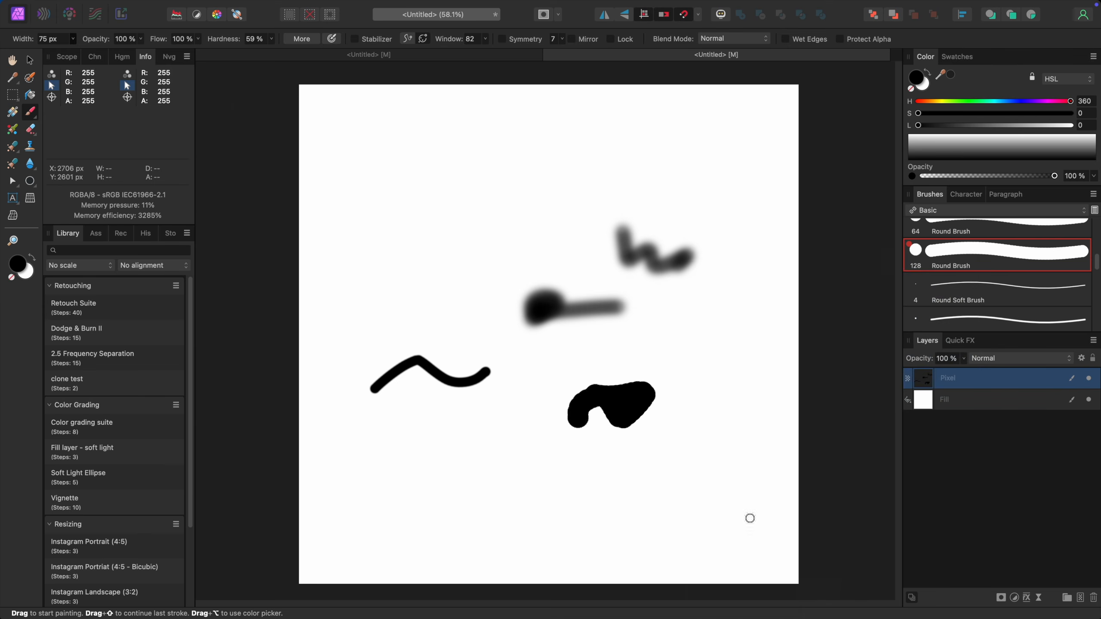
left_click(991, 213)
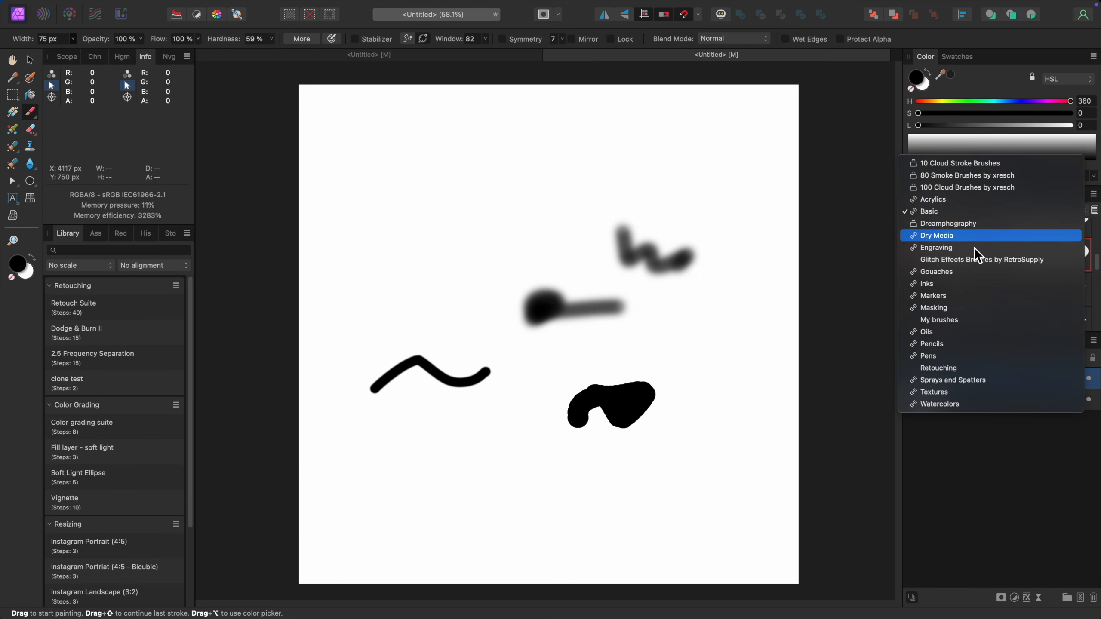
left_click(971, 320)
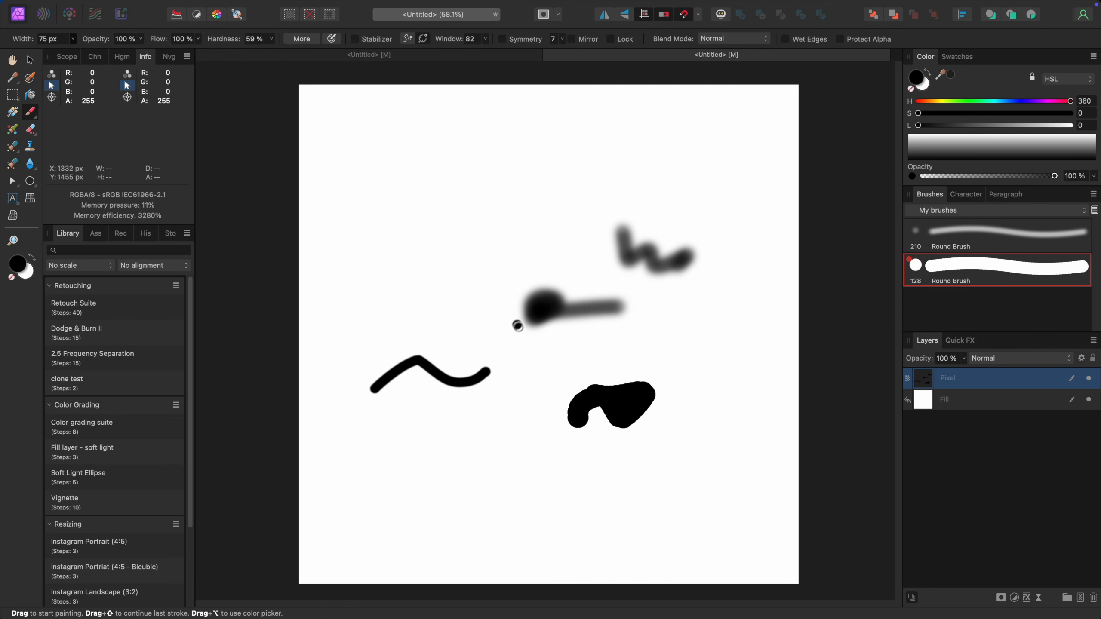
Set the copied brush to 57% opacity and 54% flow, widen its spacing and flatten its shape.
left_click_drag(198, 39, 100, 56)
right_click(988, 272)
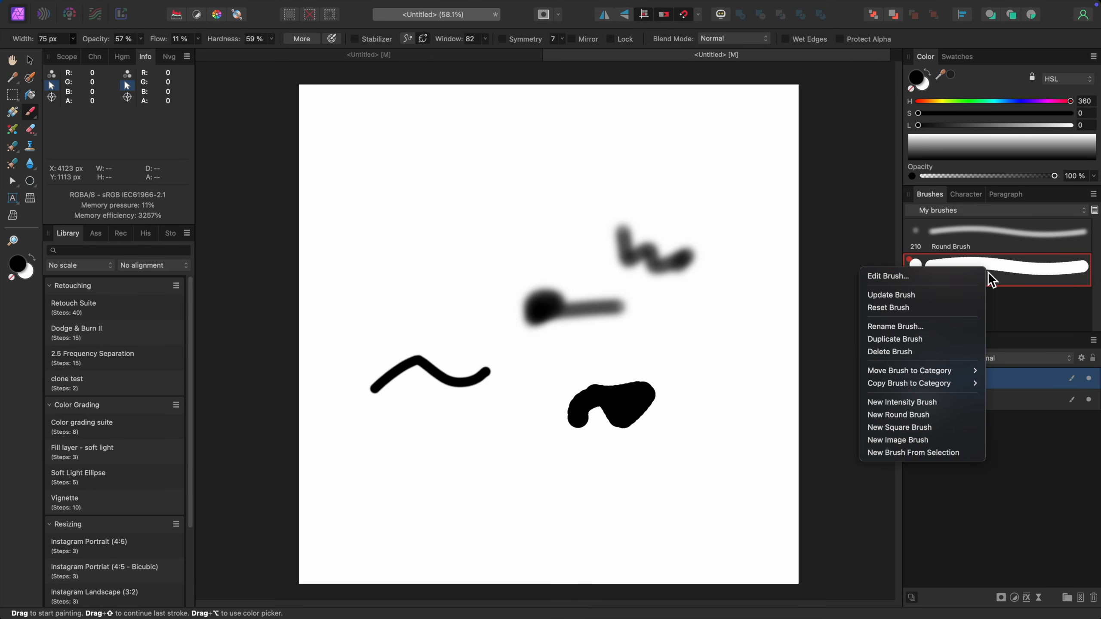
left_click(957, 279)
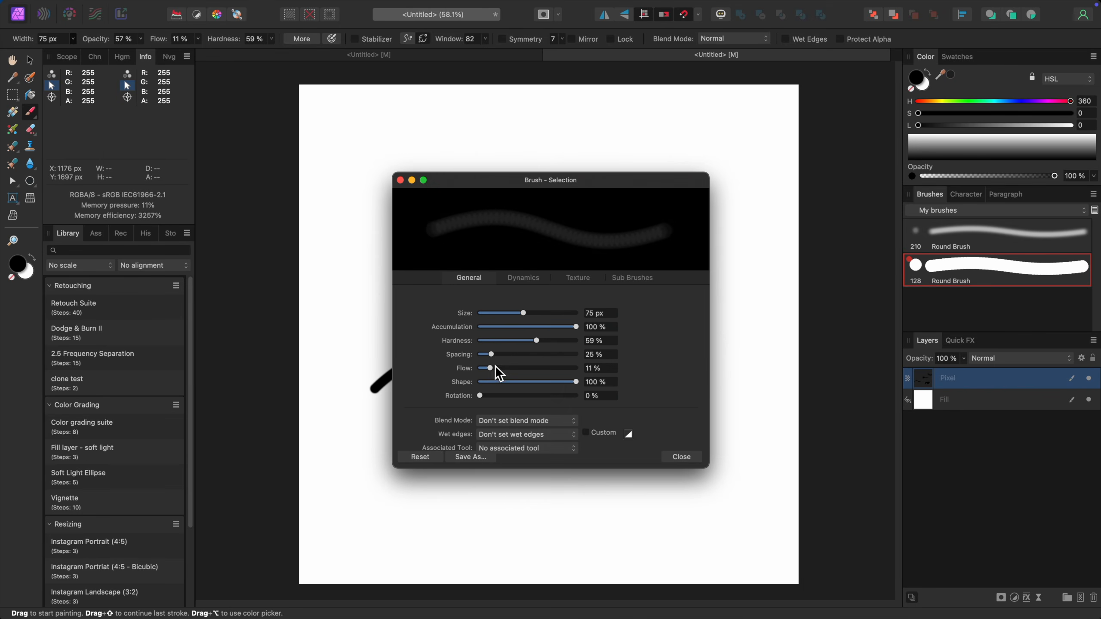
mouse_move(492, 354)
left_mouse_down()
mouse_move(521, 358)
mouse_move(512, 369)
mouse_move(530, 371)
mouse_move(532, 397)
mouse_move(507, 382)
left_mouse_up()
left_click(693, 457)
Paint a dashed vertical test stroke right of the solid blob and update the saved brush with the flattened settings.
mouse_move(670, 324)
left_mouse_down()
mouse_move(696, 334)
mouse_move(686, 463)
mouse_move(695, 471)
left_mouse_up()
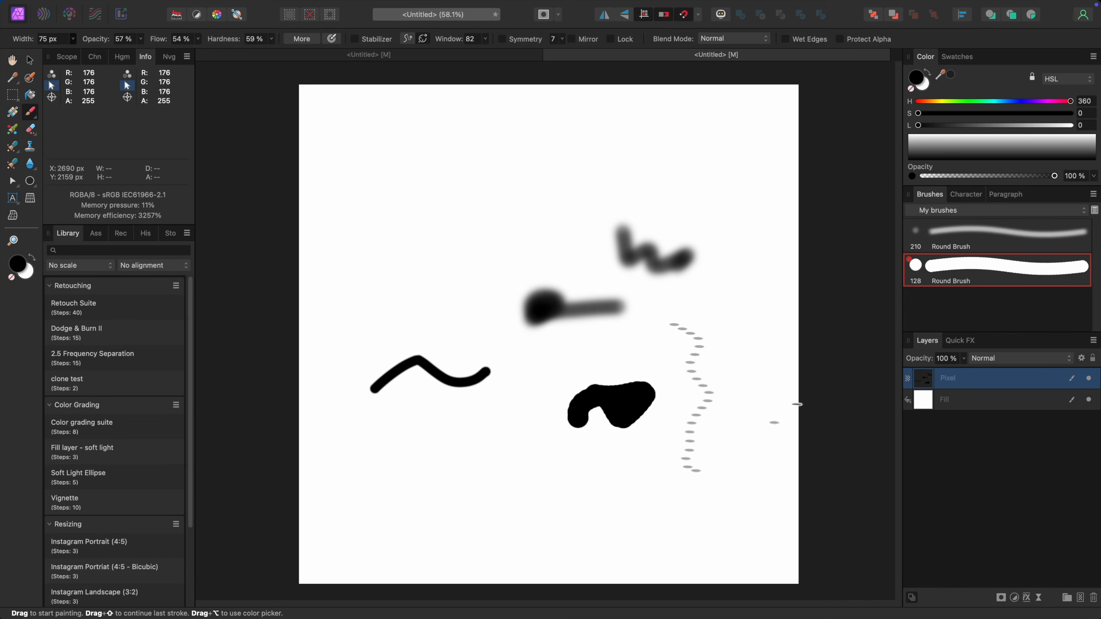
right_click(982, 267)
left_click(940, 293)
Rename the flattened 75 px brush as flat.
right_click(975, 280)
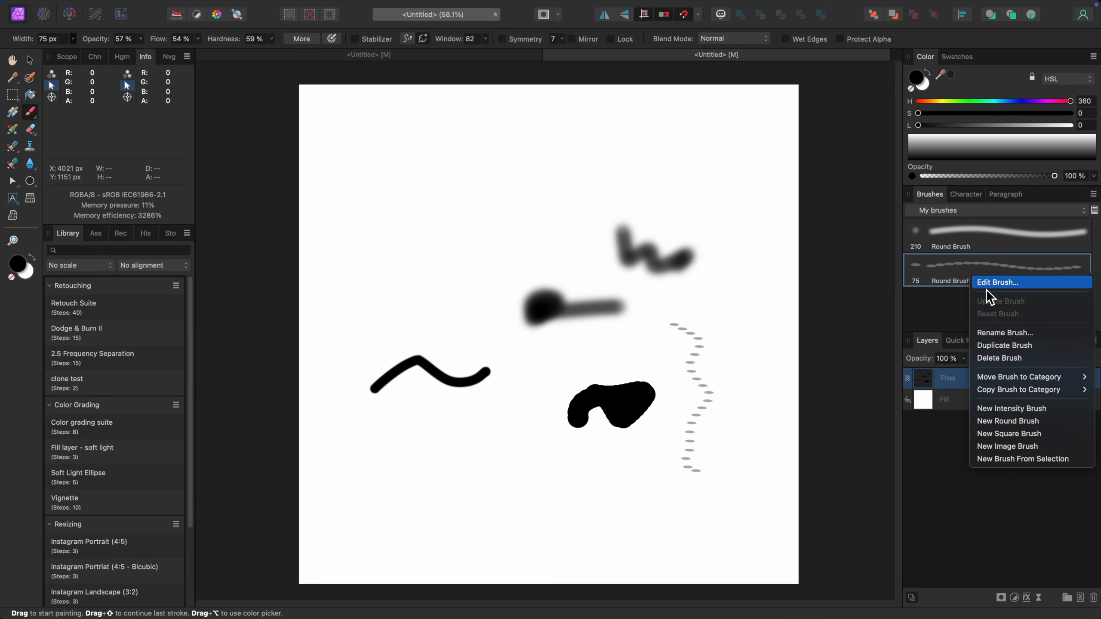
left_click(1001, 334)
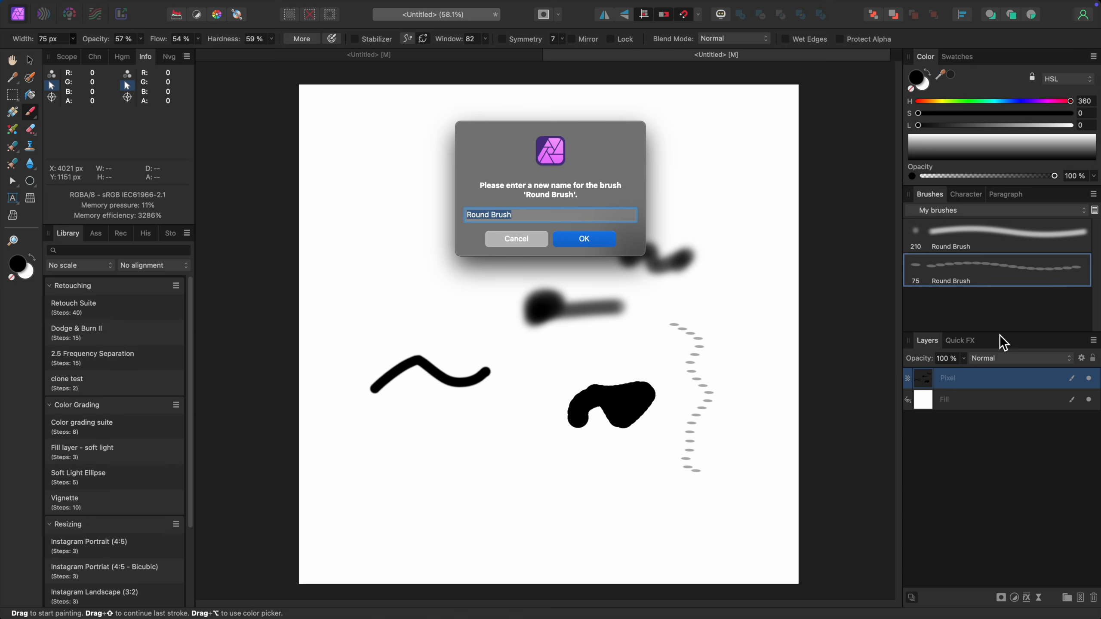
type("flat")
key("Return")
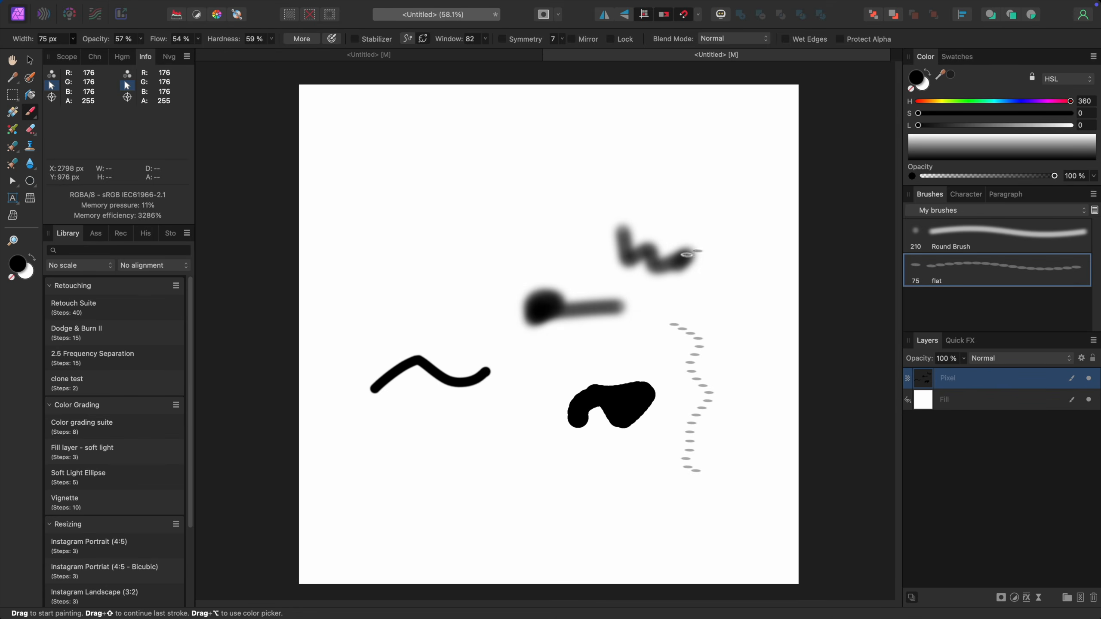
Paint comparison strokes in the upper canvas, alternating between the flat brush and the soft 210 px Round Brush.
left_click_drag(492, 164, 522, 314)
left_click(1034, 249)
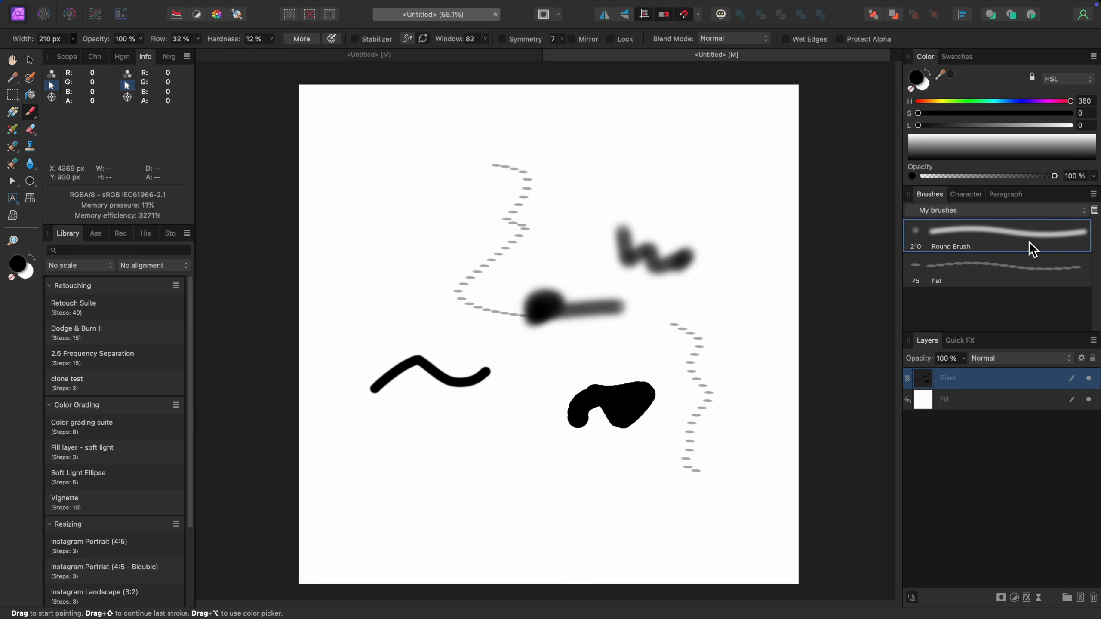
left_click_drag(566, 166, 689, 226)
left_click(976, 280)
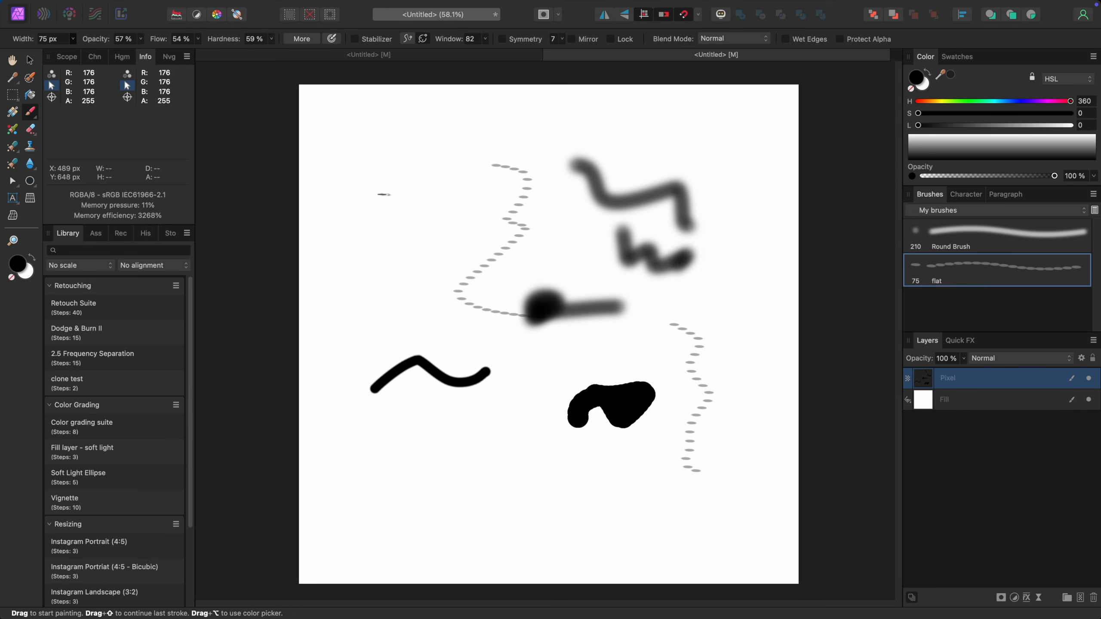
left_click_drag(408, 207, 499, 376)
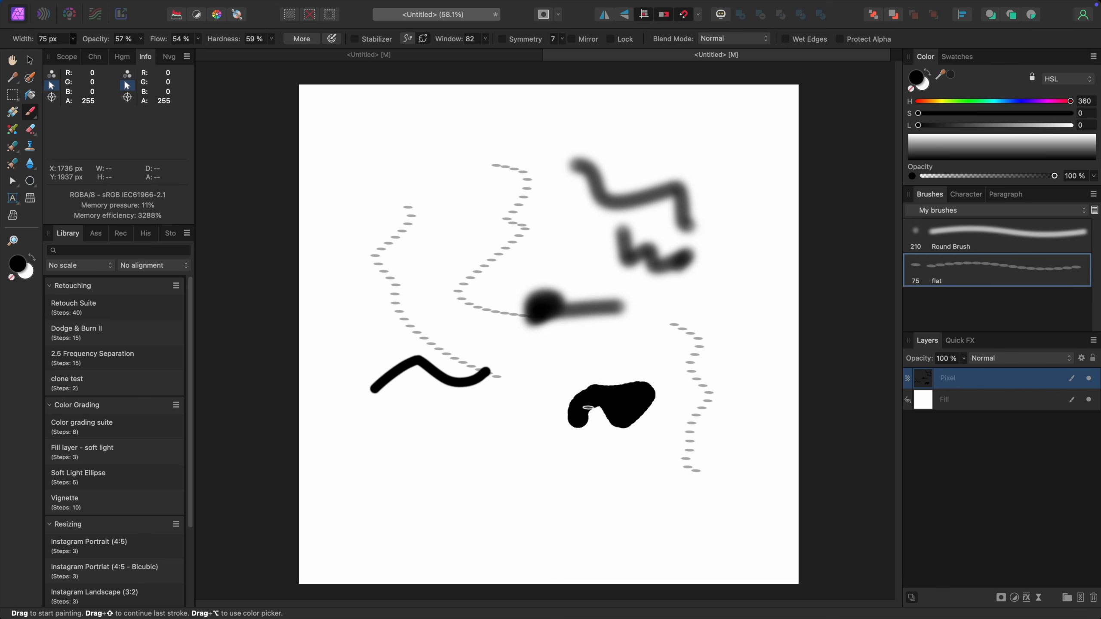